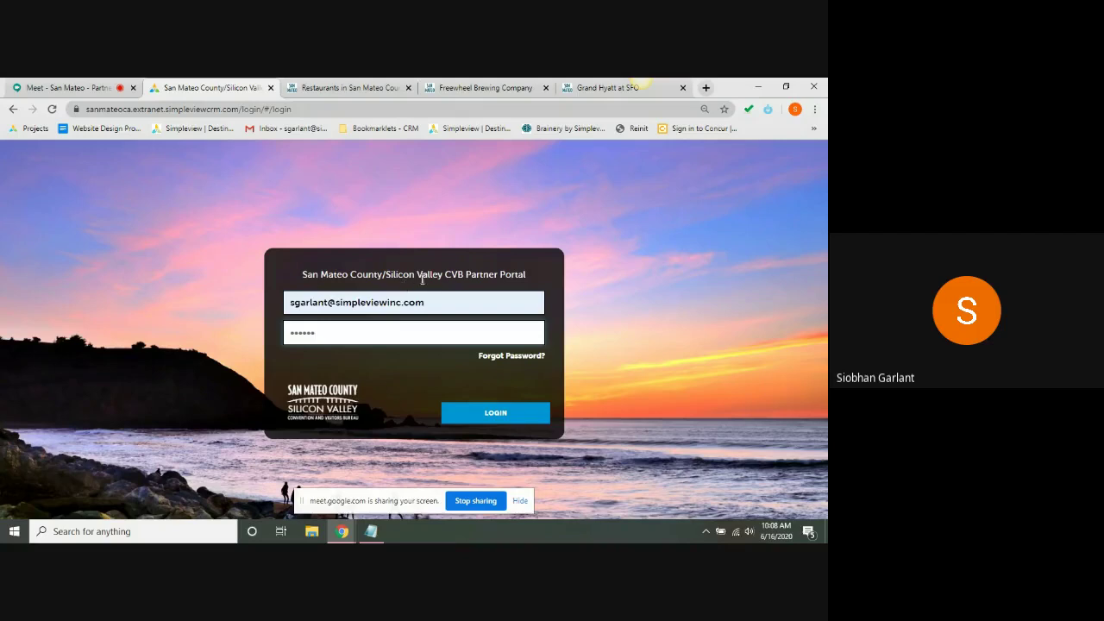
- Choose and confirm a new shared password for the linked accounts, then sign in
{"action": "left_click", "coordinate": [490, 419]}
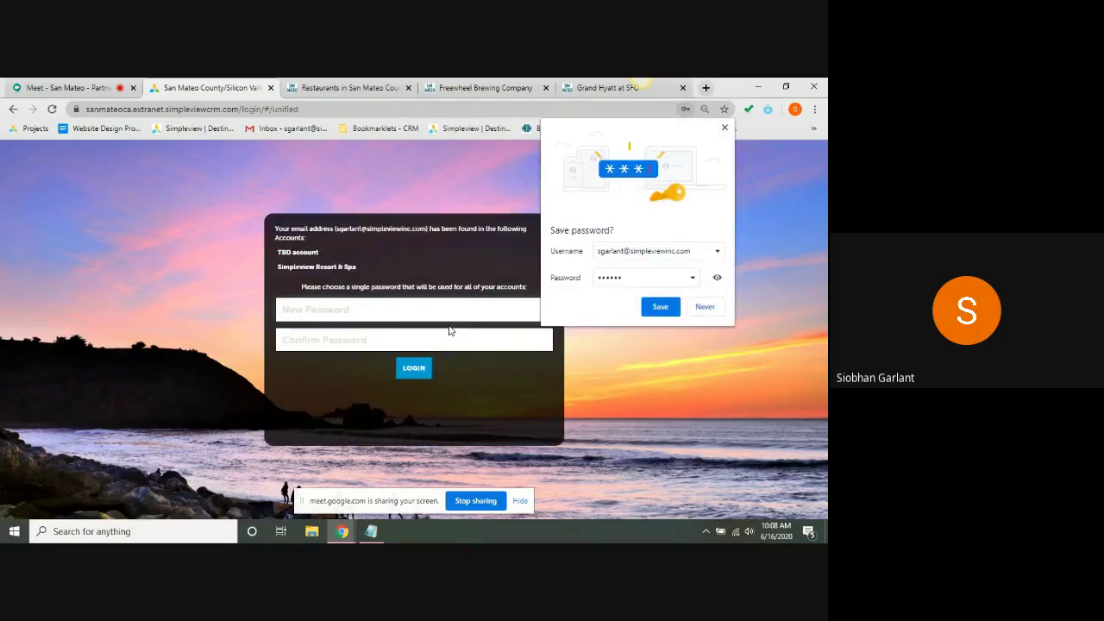
{"action": "left_click", "coordinate": [725, 127]}
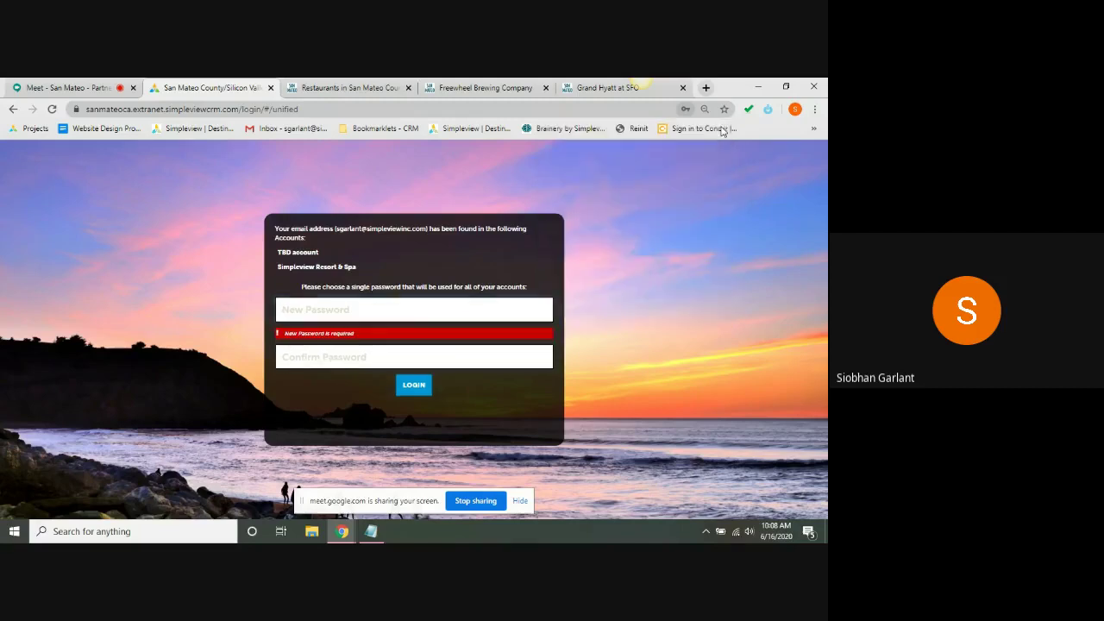
{"action": "left_click", "coordinate": [421, 308]}
{"action": "type", "text": "•••••••••••"}
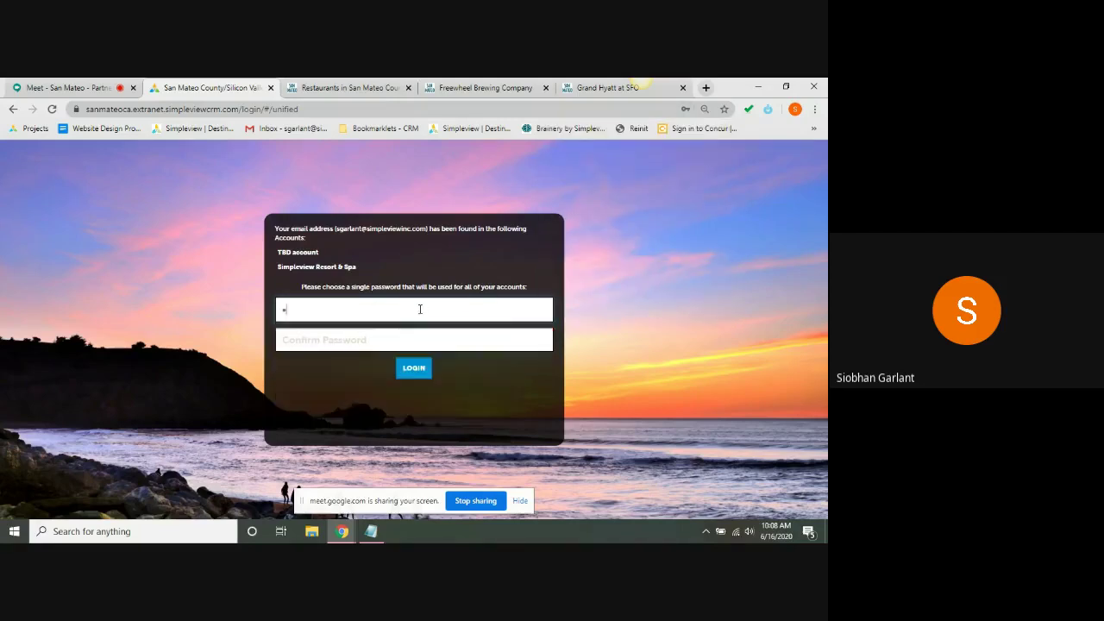
{"action": "key", "text": "Tab"}
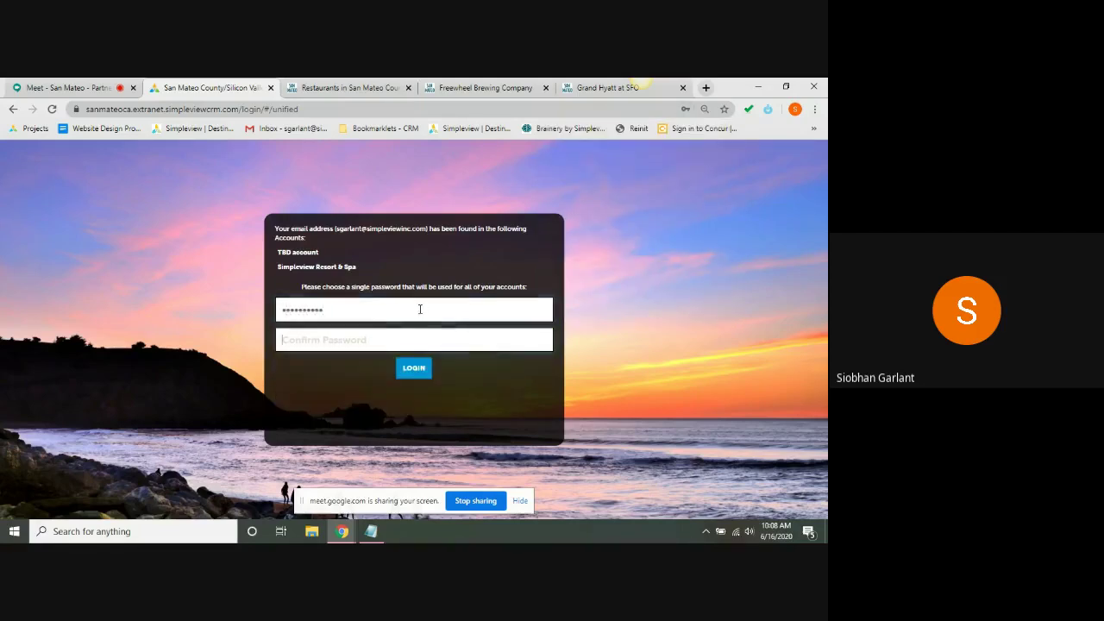
{"action": "type", "text": "•••••"}
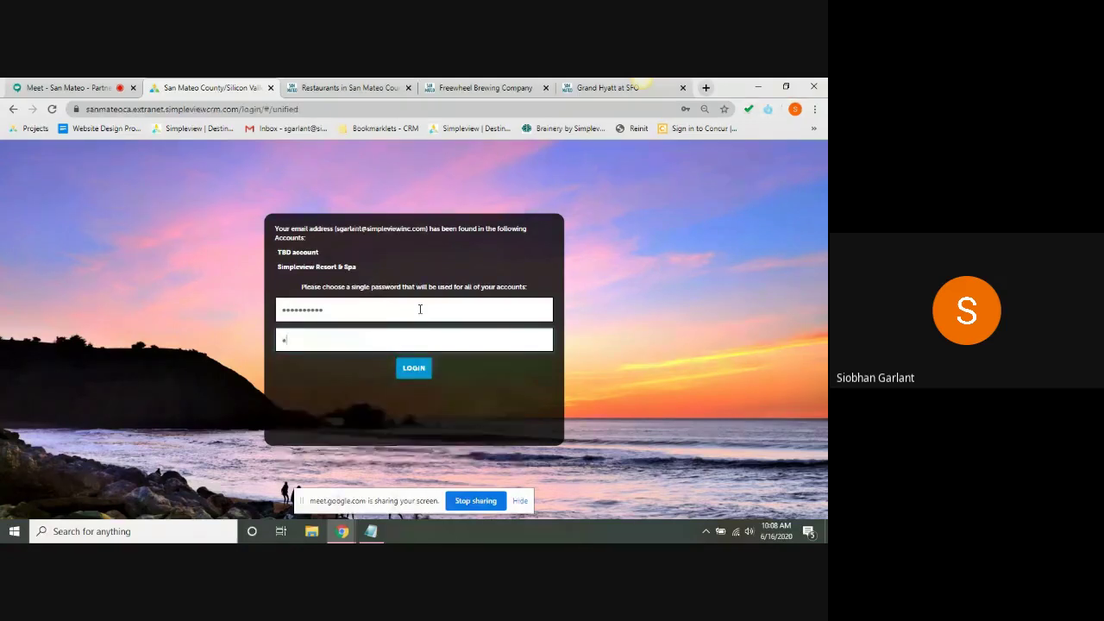
{"action": "type", "text": "••••••"}
{"action": "left_click", "coordinate": [413, 369]}
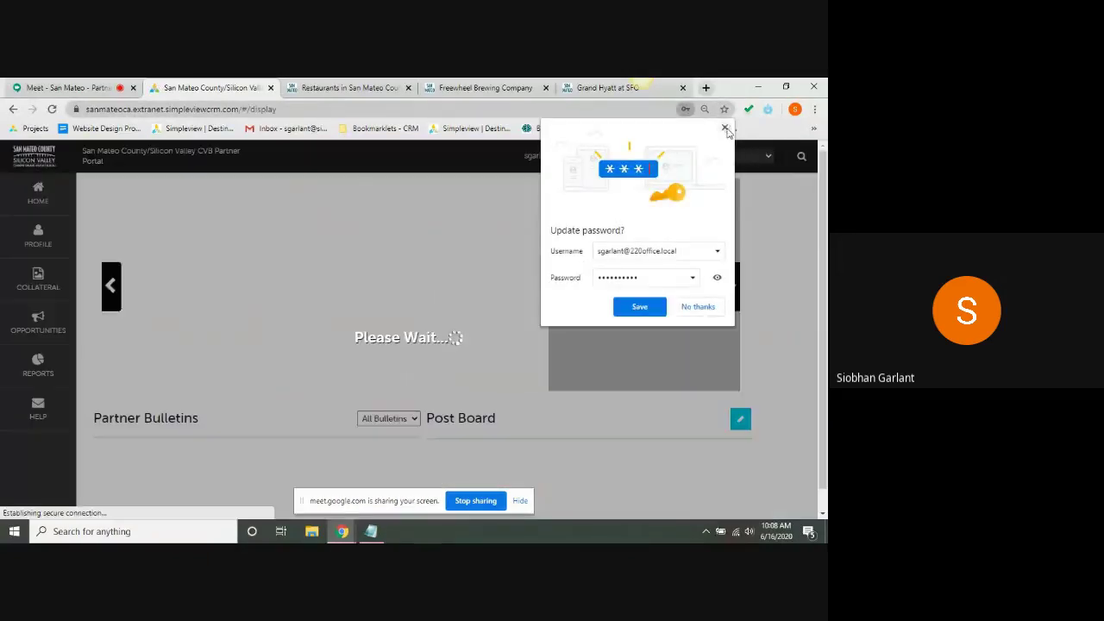
- Switch the portal's active account from TBD to Simpleview Resort & Spa
{"action": "left_click", "coordinate": [726, 128]}
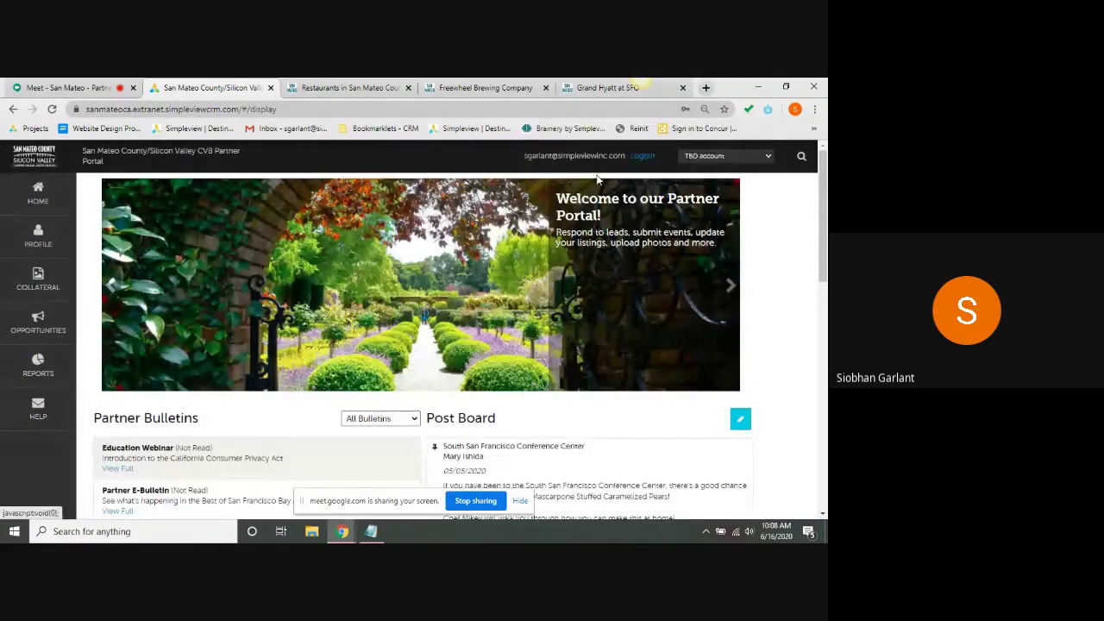
{"action": "left_click", "coordinate": [723, 159]}
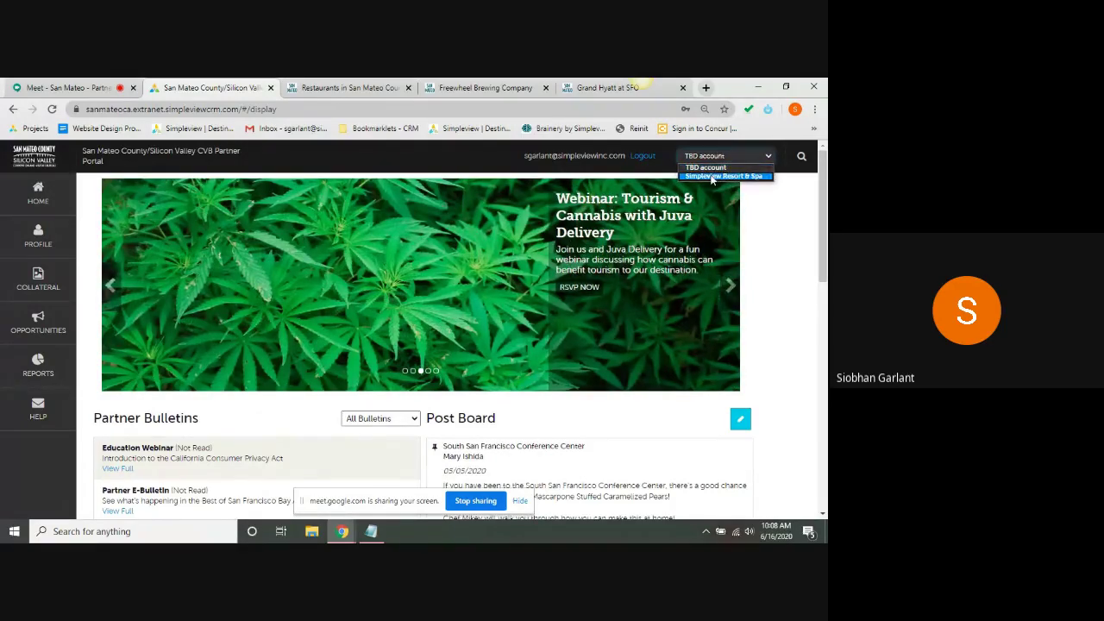
{"action": "left_click", "coordinate": [711, 177]}
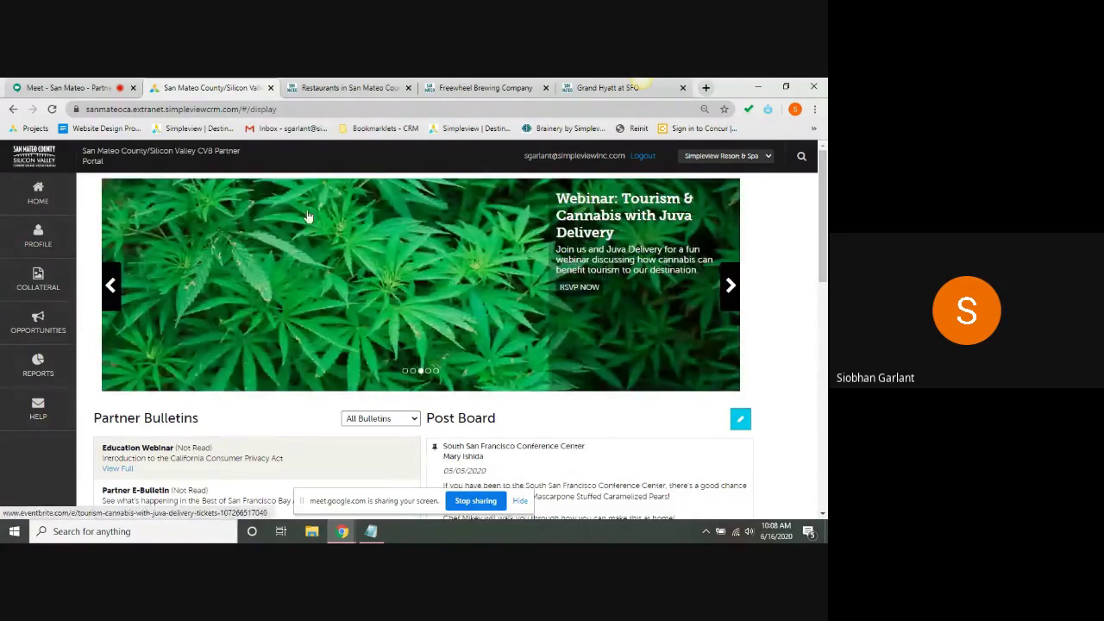
- Advance the home banner five slides to the Take the Pledge: Reopened & Ready announcement
{"action": "left_click", "coordinate": [732, 285]}
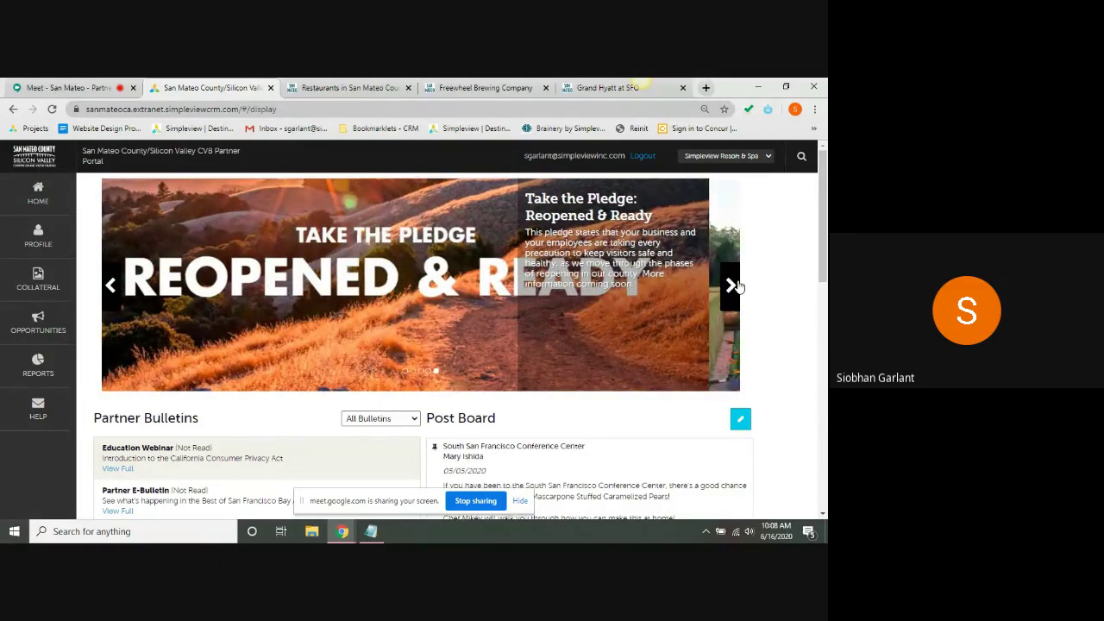
{"action": "left_click", "coordinate": [732, 286]}
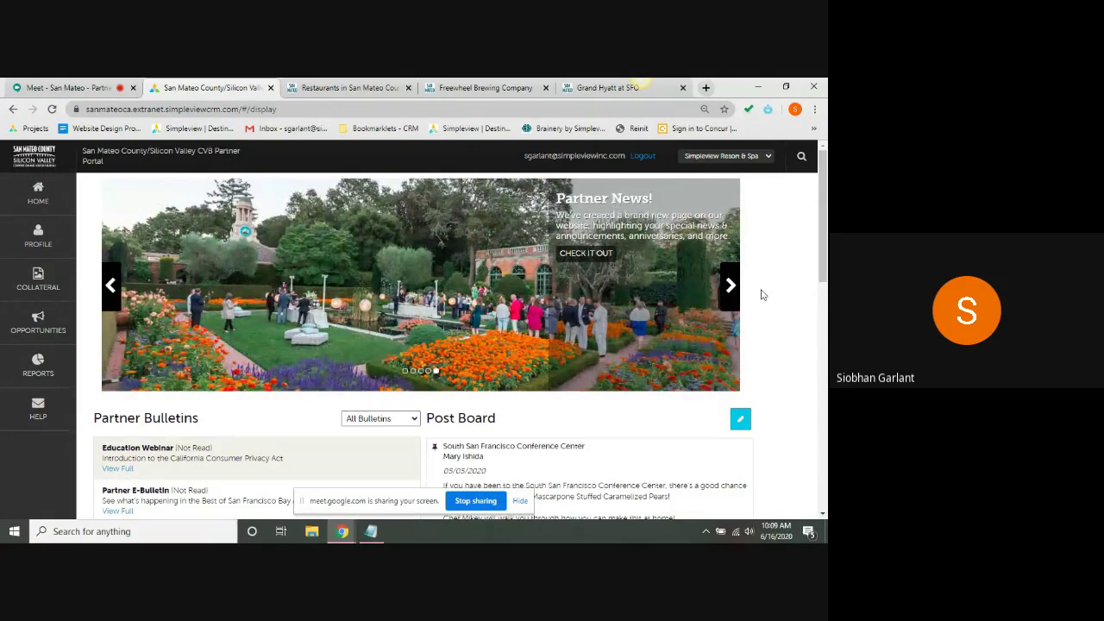
{"action": "left_click", "coordinate": [730, 286]}
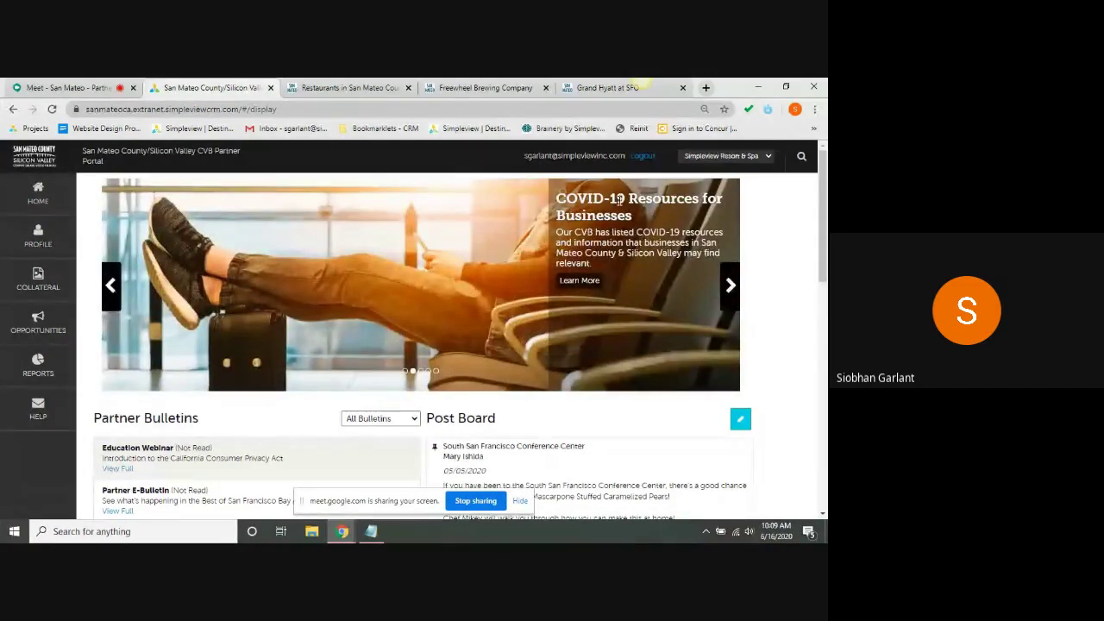
{"action": "left_click", "coordinate": [732, 293]}
{"action": "left_click", "coordinate": [732, 293]}
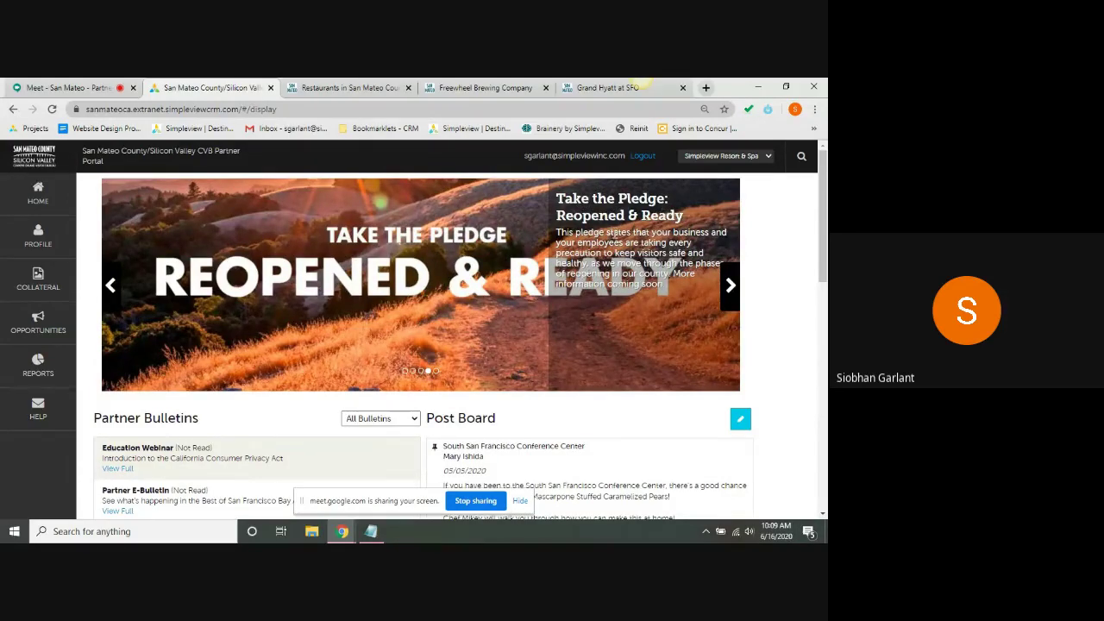
{"action": "triple_click", "coordinate": [618, 233]}
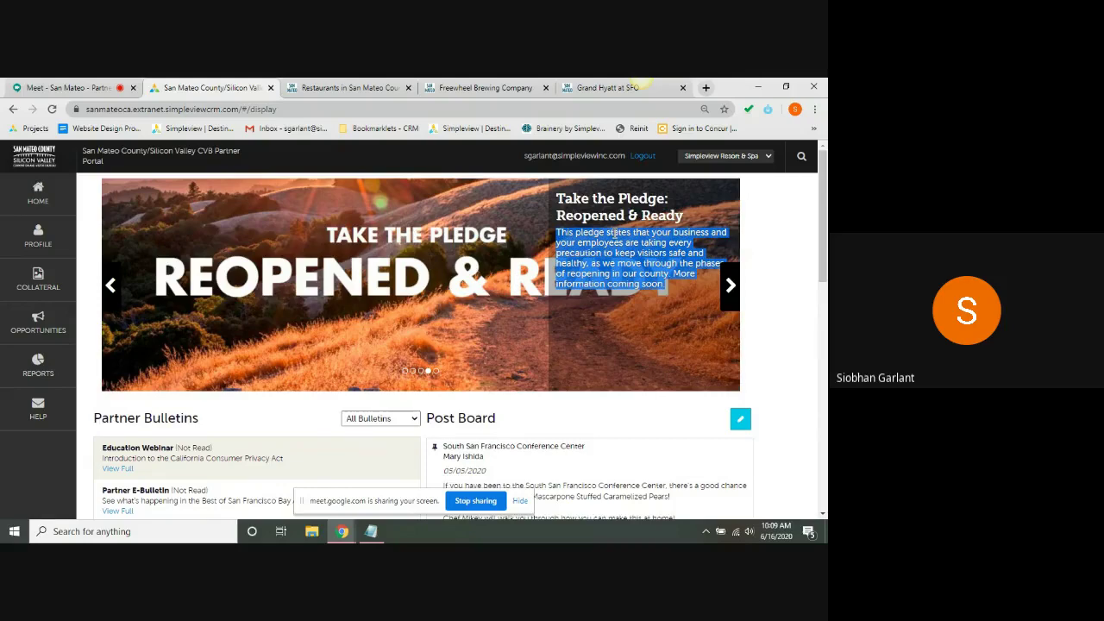
{"action": "left_click", "coordinate": [803, 213]}
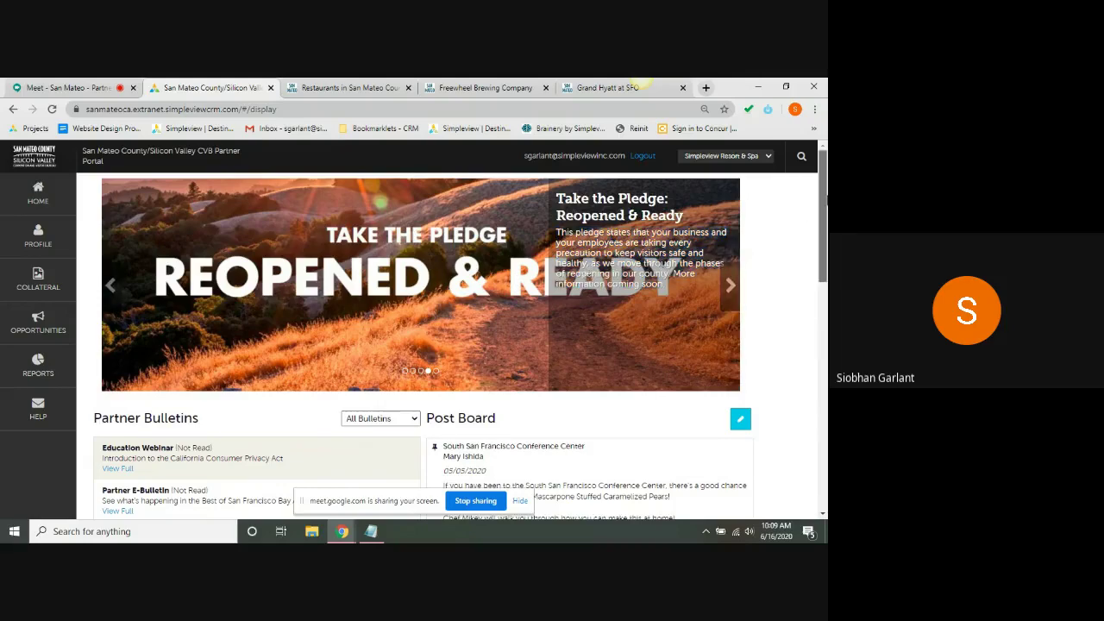
{"action": "left_click_drag", "start_coordinate": [824, 199], "coordinate": [824, 279]}
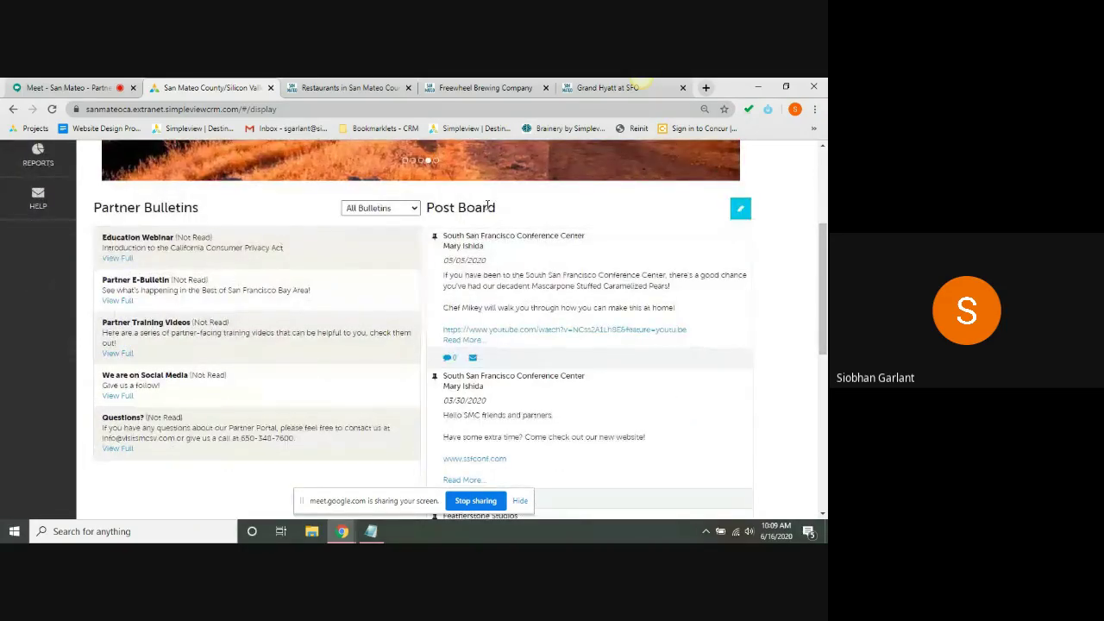
- Open the Education Webinar bulletin under Partner Bulletins in full, then close it
{"action": "triple_click", "coordinate": [163, 201]}
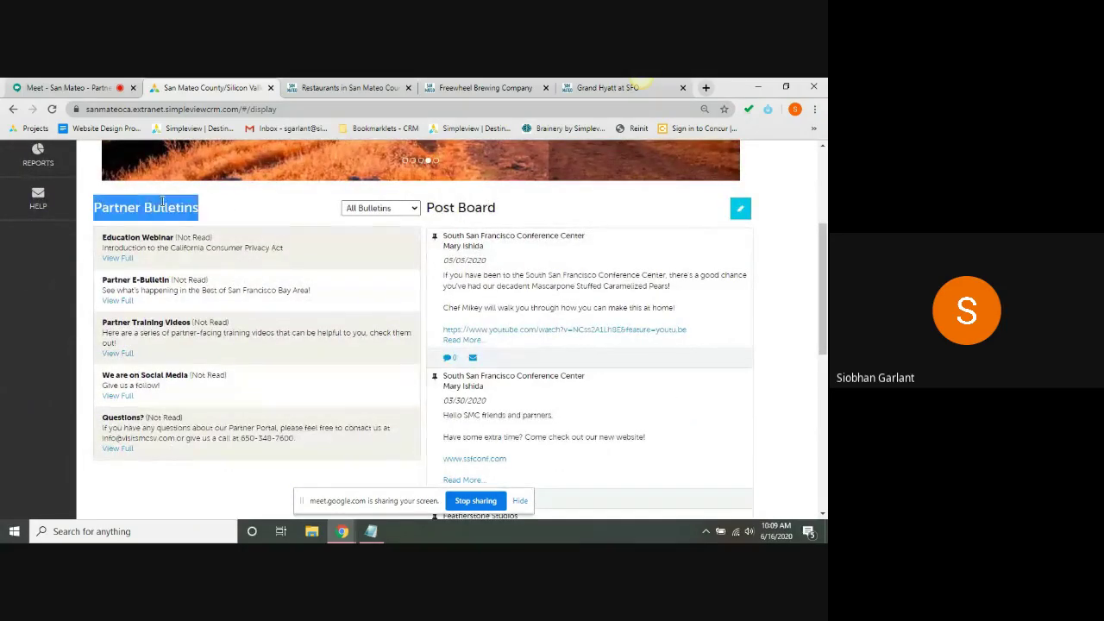
{"action": "left_click", "coordinate": [162, 202]}
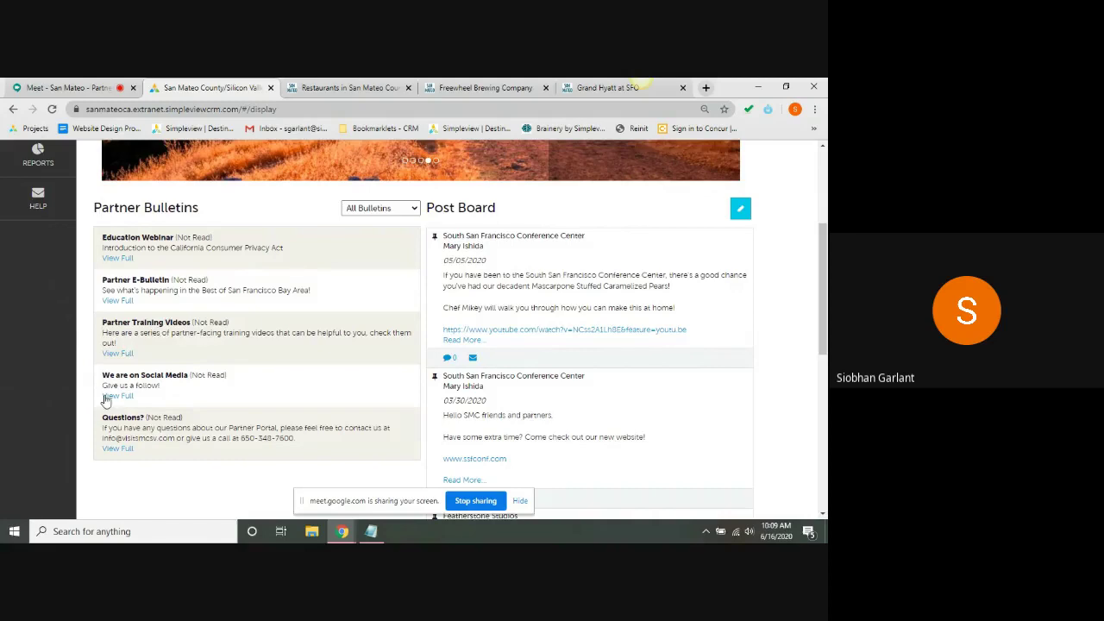
{"action": "double_click", "coordinate": [255, 437]}
{"action": "triple_click", "coordinate": [195, 237]}
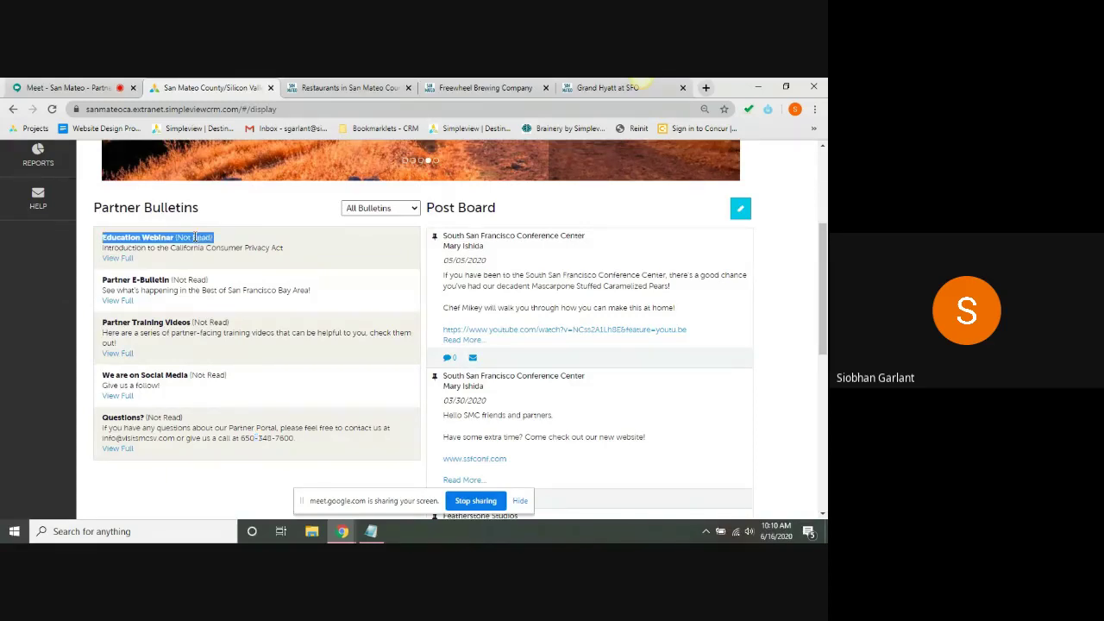
{"action": "left_click", "coordinate": [220, 240]}
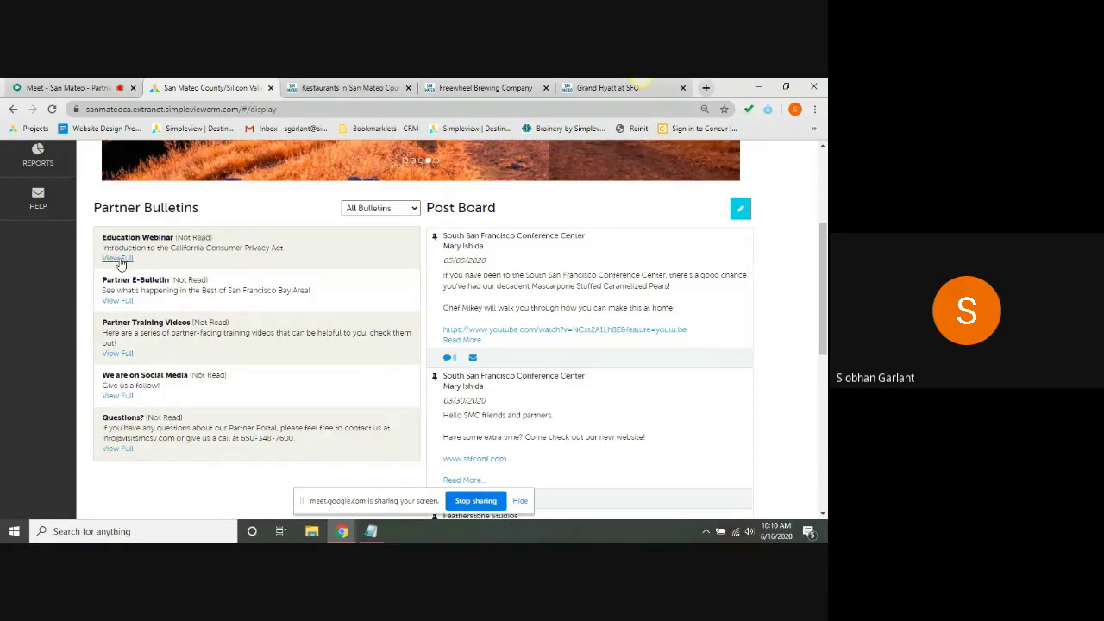
{"action": "left_click", "coordinate": [119, 258]}
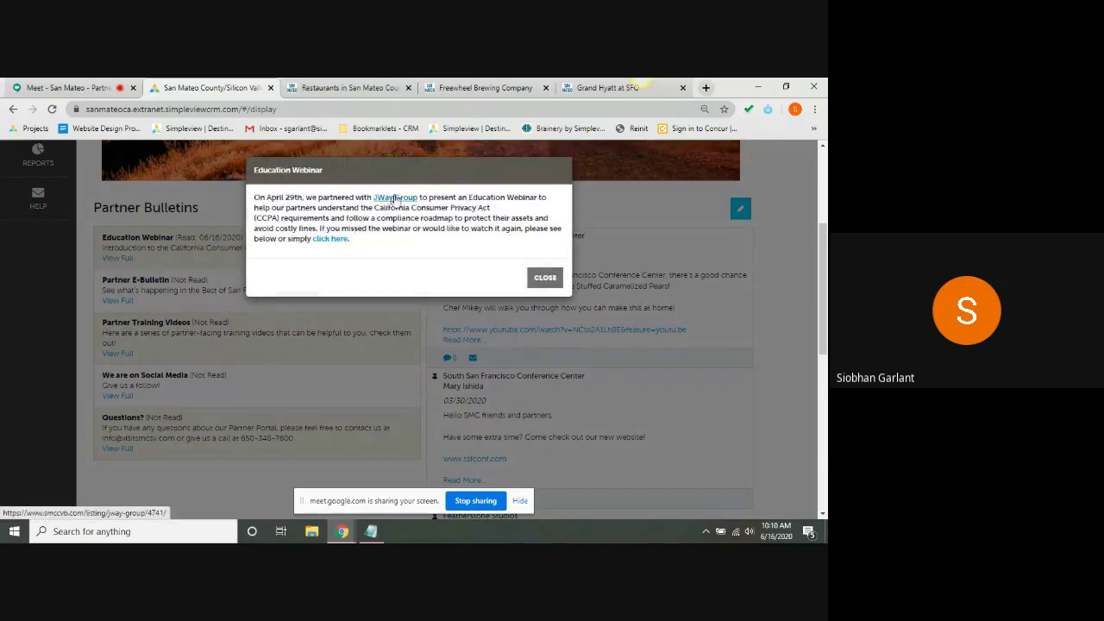
{"action": "left_click", "coordinate": [542, 277]}
- Check the Education Webinar's new read date, then scroll down to the Post Board
{"action": "triple_click", "coordinate": [229, 235]}
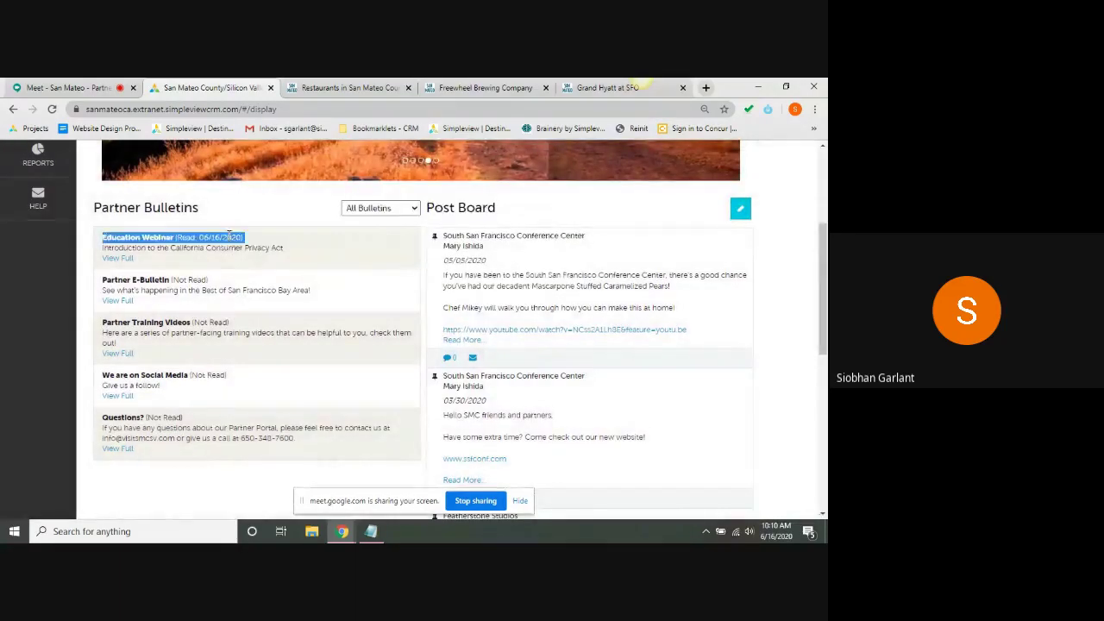
{"action": "triple_click", "coordinate": [228, 235]}
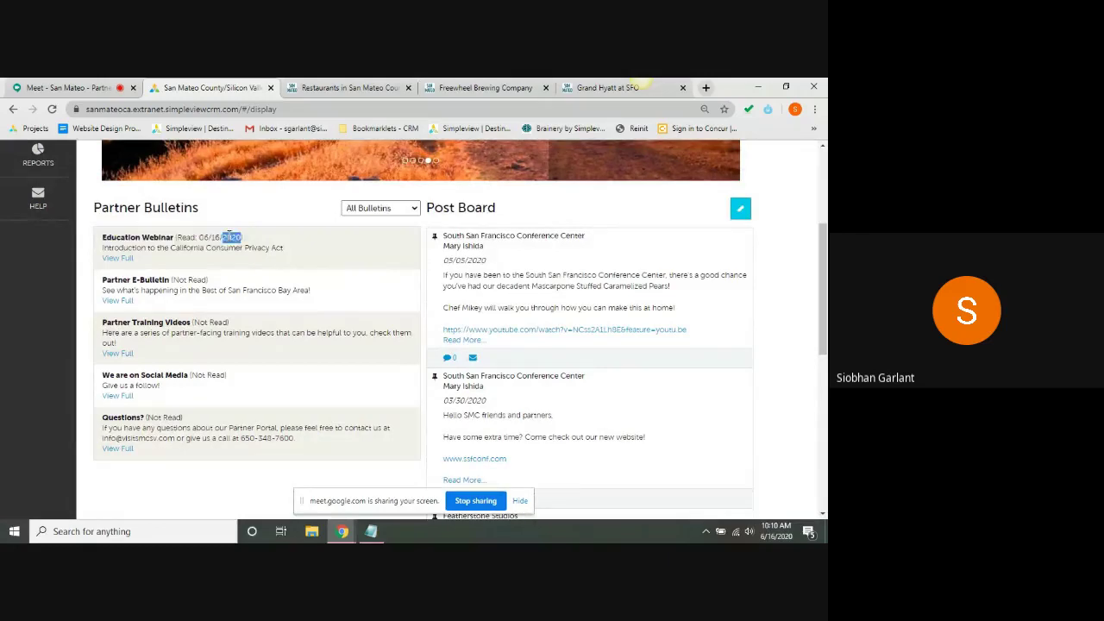
{"action": "left_click", "coordinate": [228, 236]}
{"action": "scroll", "coordinate": [825, 319], "scroll_direction": "down", "scroll_amount": 3}
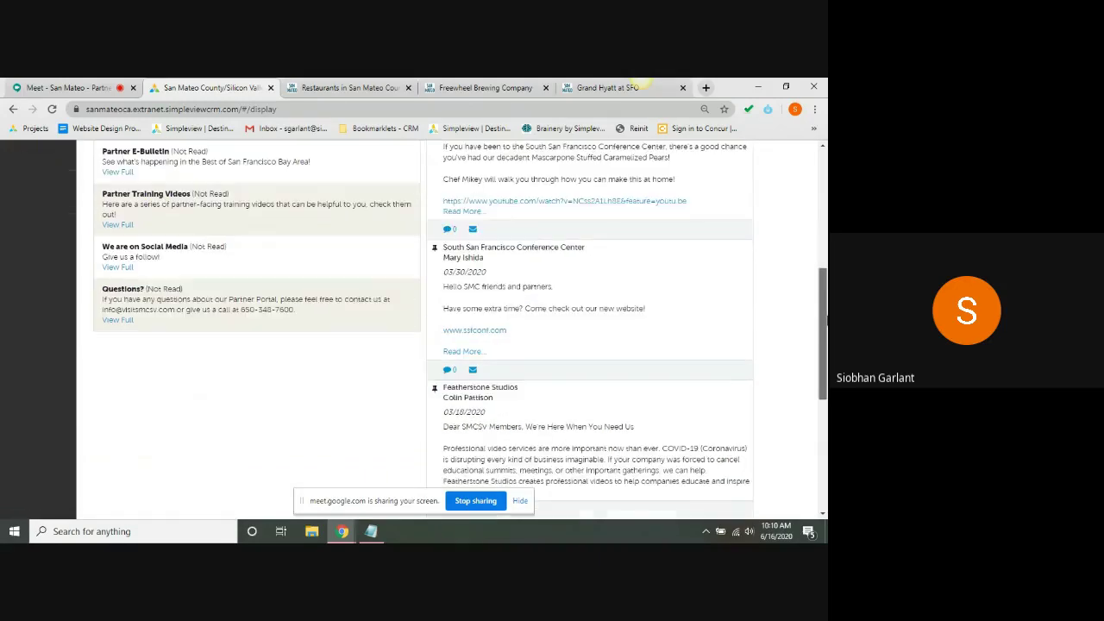
{"action": "left_click_drag", "start_coordinate": [824, 327], "coordinate": [825, 255]}
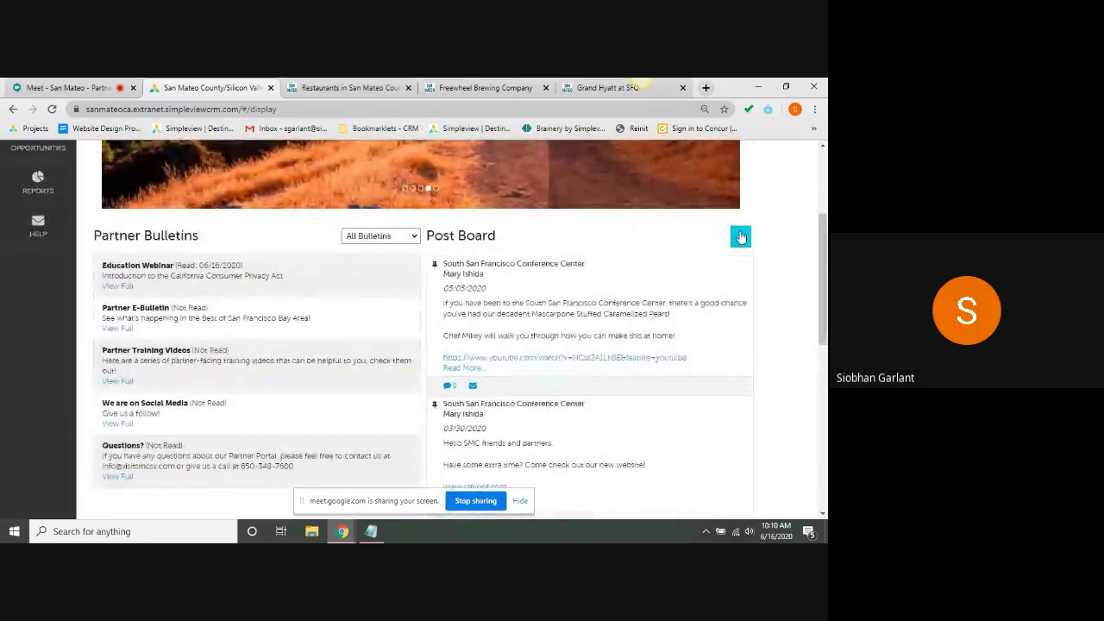
- Publish a Post Board post reading 'Latest updates!'
{"action": "left_click", "coordinate": [740, 237]}
{"action": "left_click", "coordinate": [556, 308]}
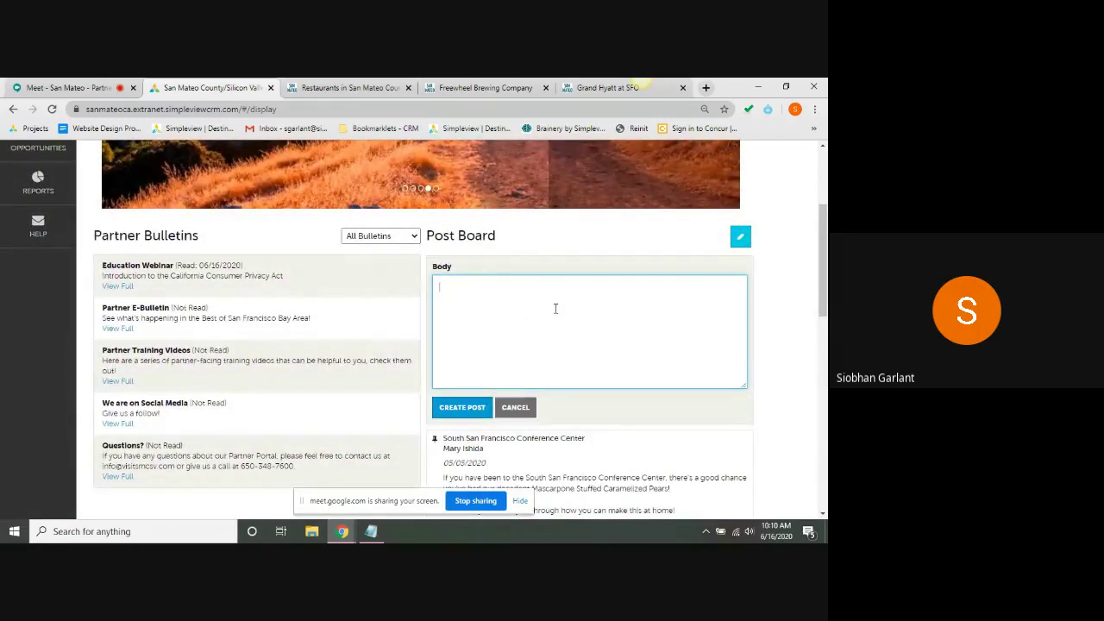
{"action": "type", "text": "Latest updates"}
{"action": "key", "text": "BackSpace"}
{"action": "type", "text": "!"}
{"action": "left_click", "coordinate": [463, 408]}
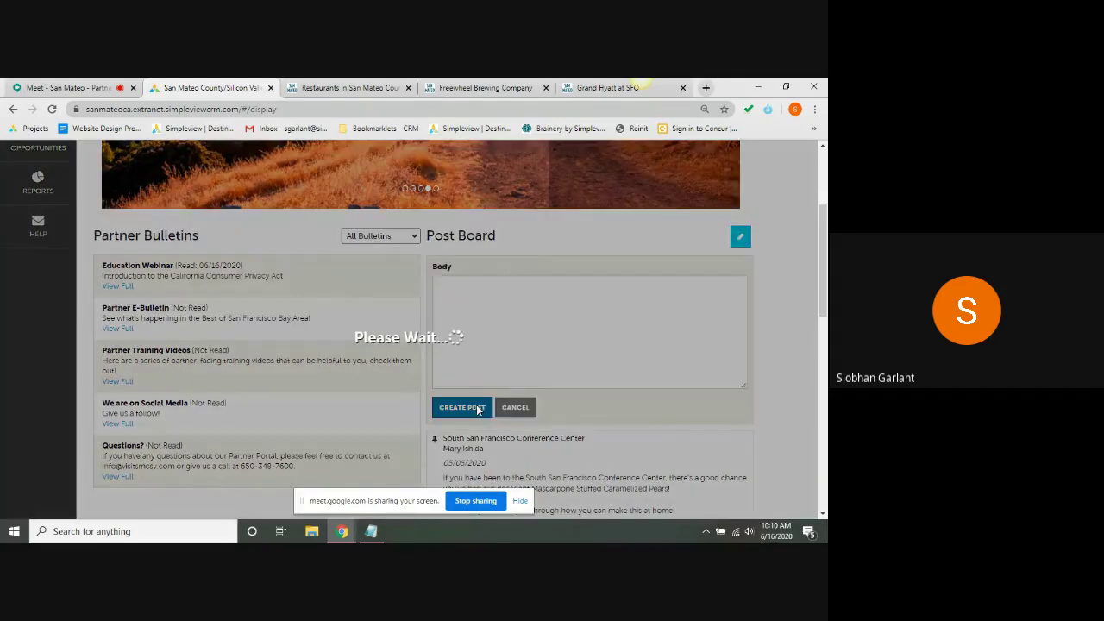
- Delete the new 'Latest updates!' post and confirm the deletion
{"action": "scroll", "coordinate": [446, 307], "scroll_direction": "down", "scroll_amount": 3}
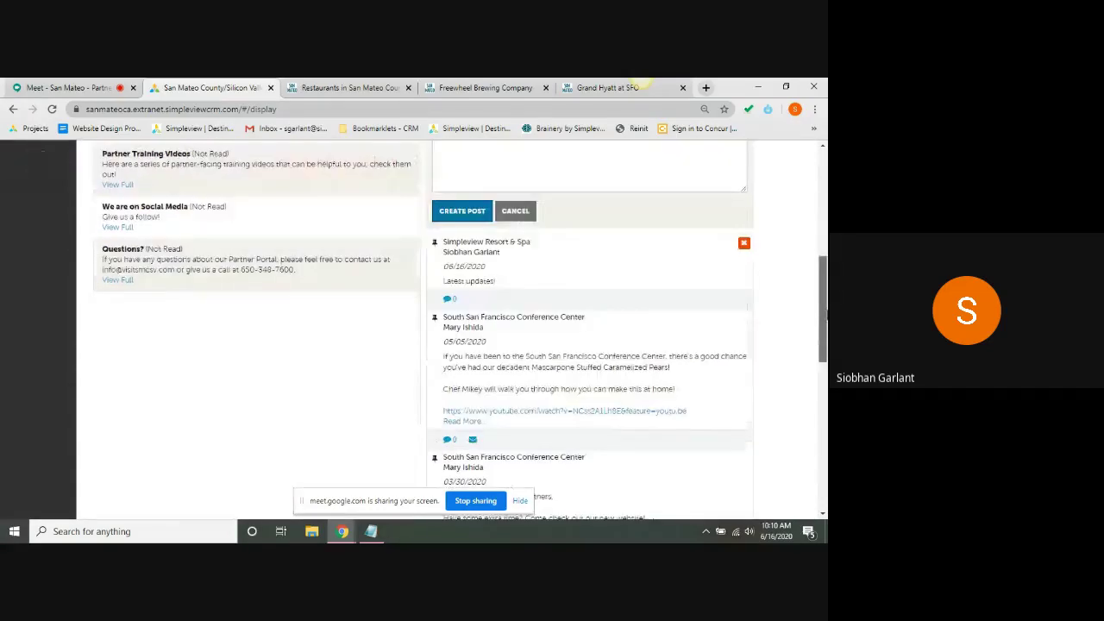
{"action": "left_click", "coordinate": [448, 297]}
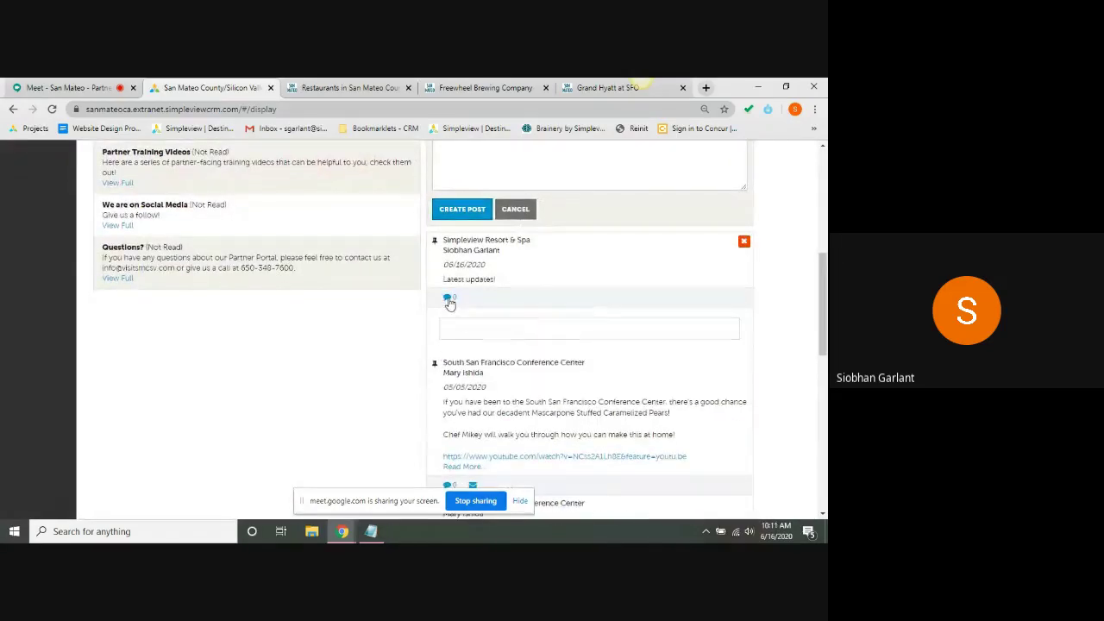
{"action": "left_click", "coordinate": [471, 326]}
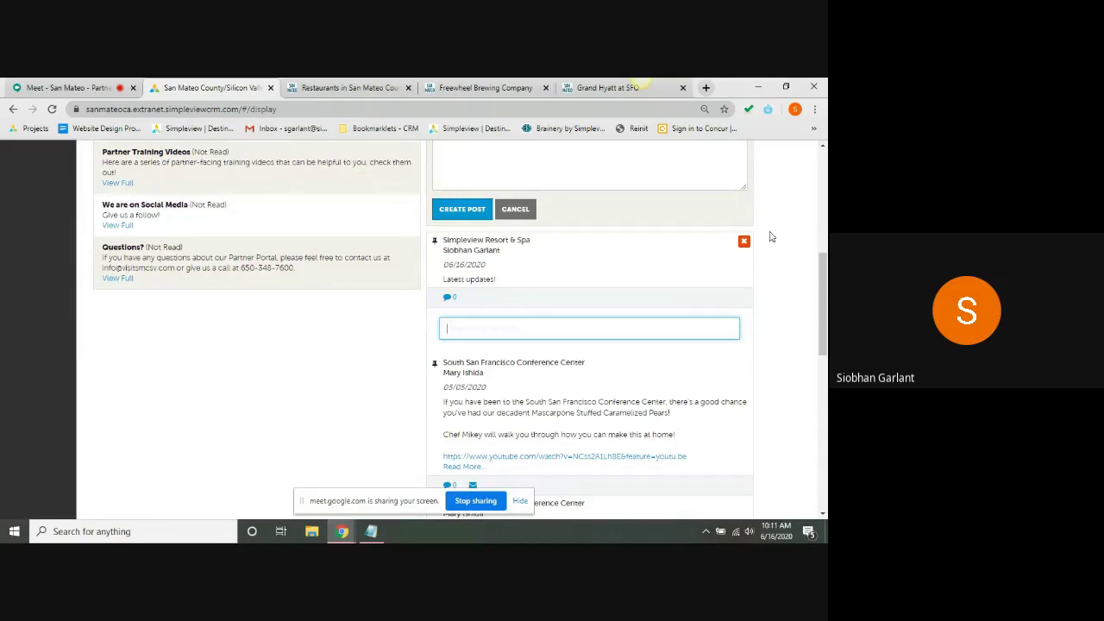
{"action": "left_click", "coordinate": [744, 242]}
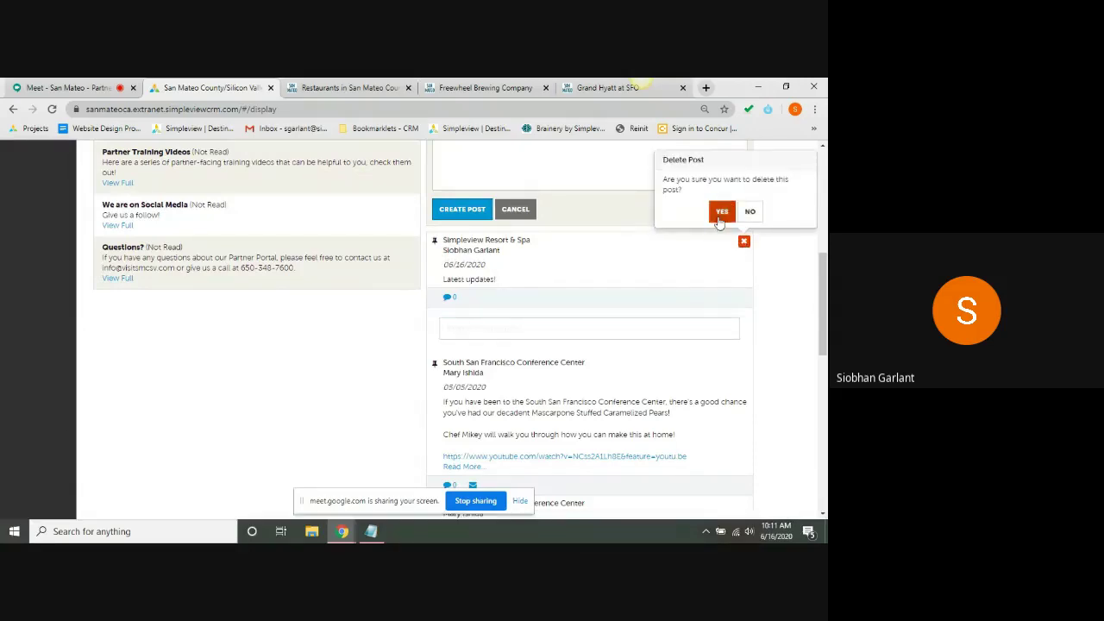
{"action": "left_click", "coordinate": [720, 211]}
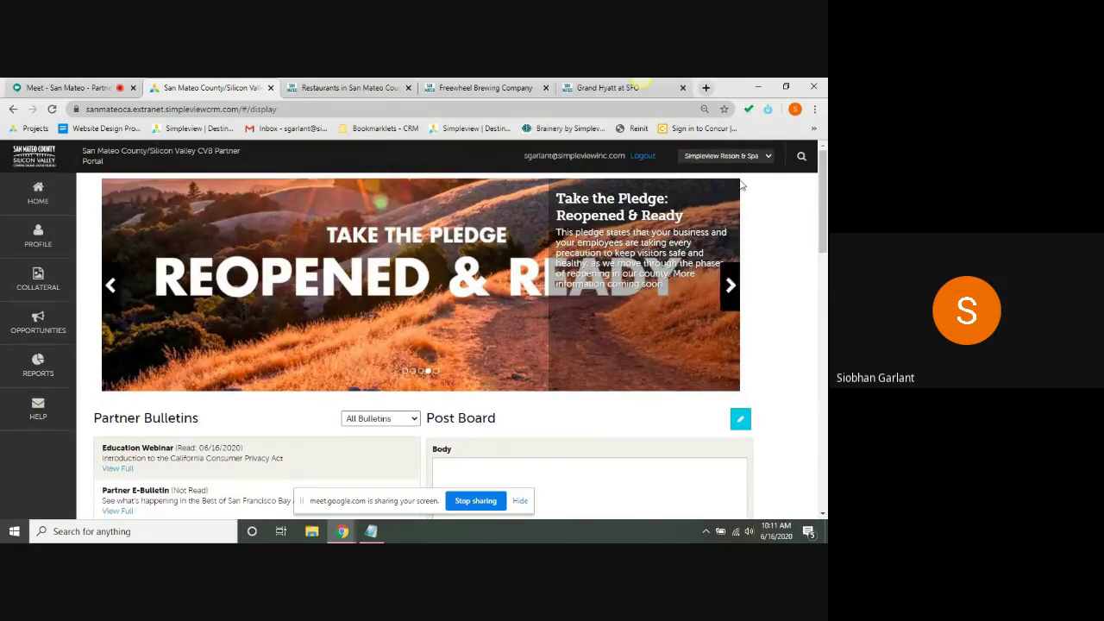
{"action": "left_click", "coordinate": [716, 157]}
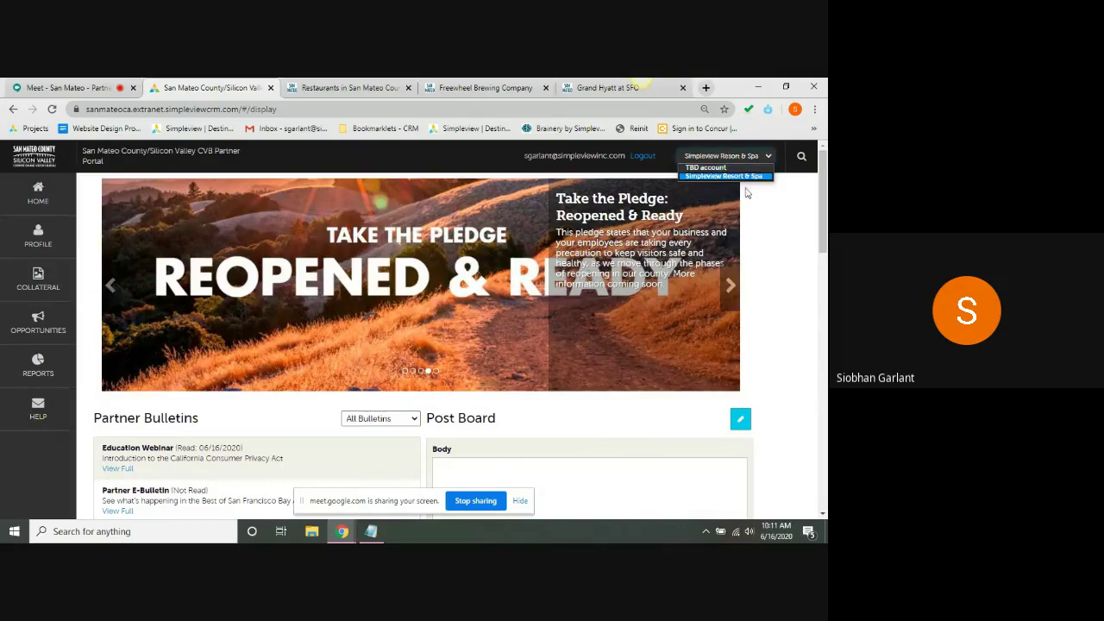
{"action": "left_click", "coordinate": [790, 196]}
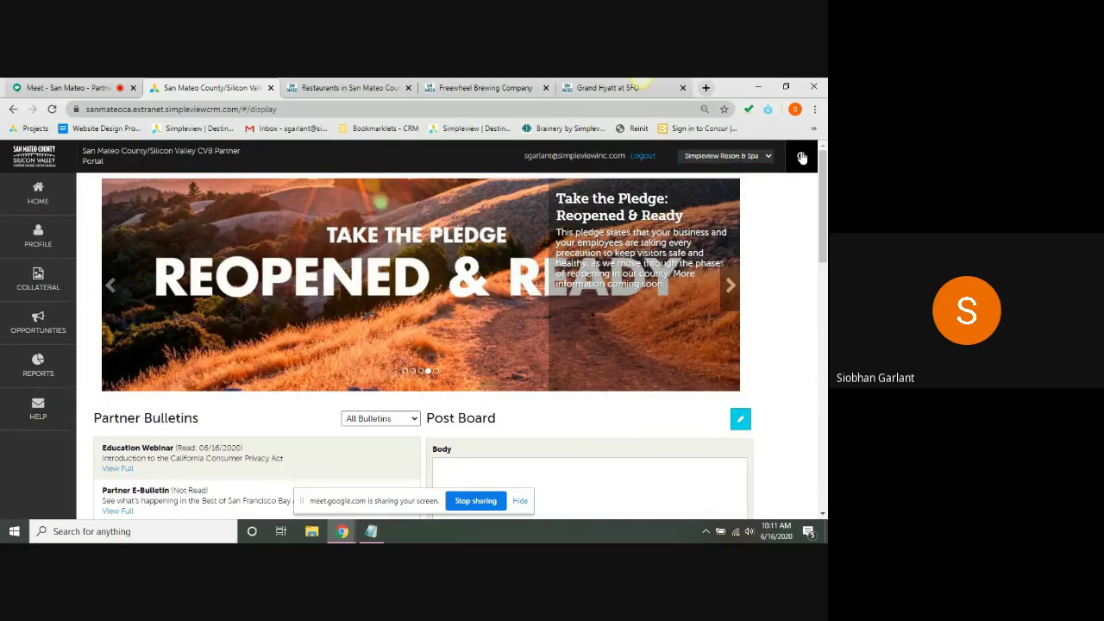
{"action": "left_click", "coordinate": [801, 157]}
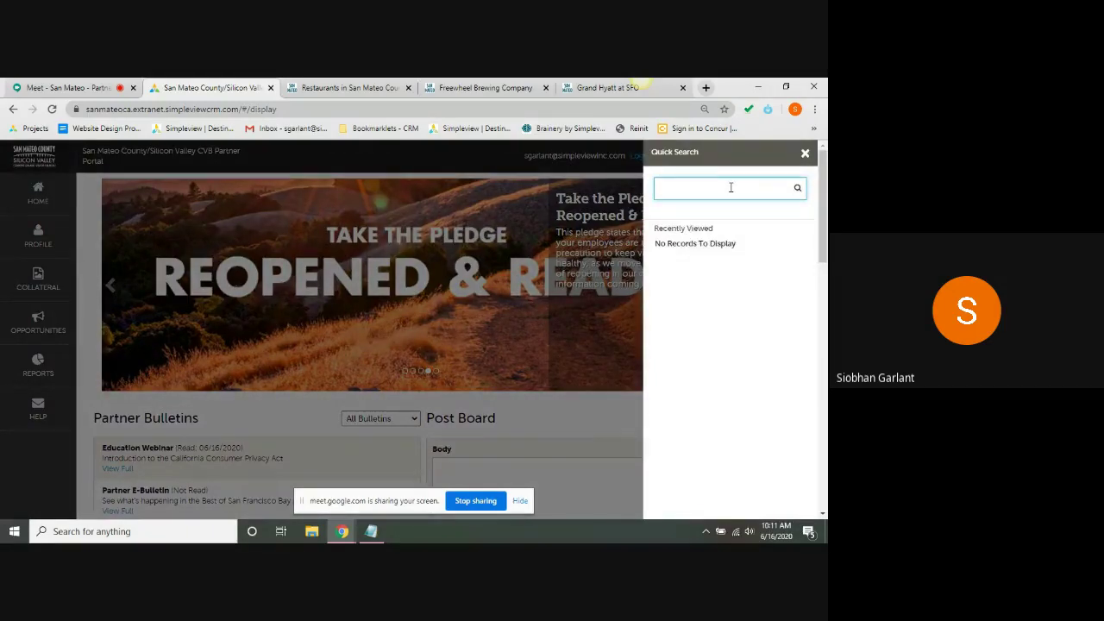
{"action": "left_click", "coordinate": [807, 154]}
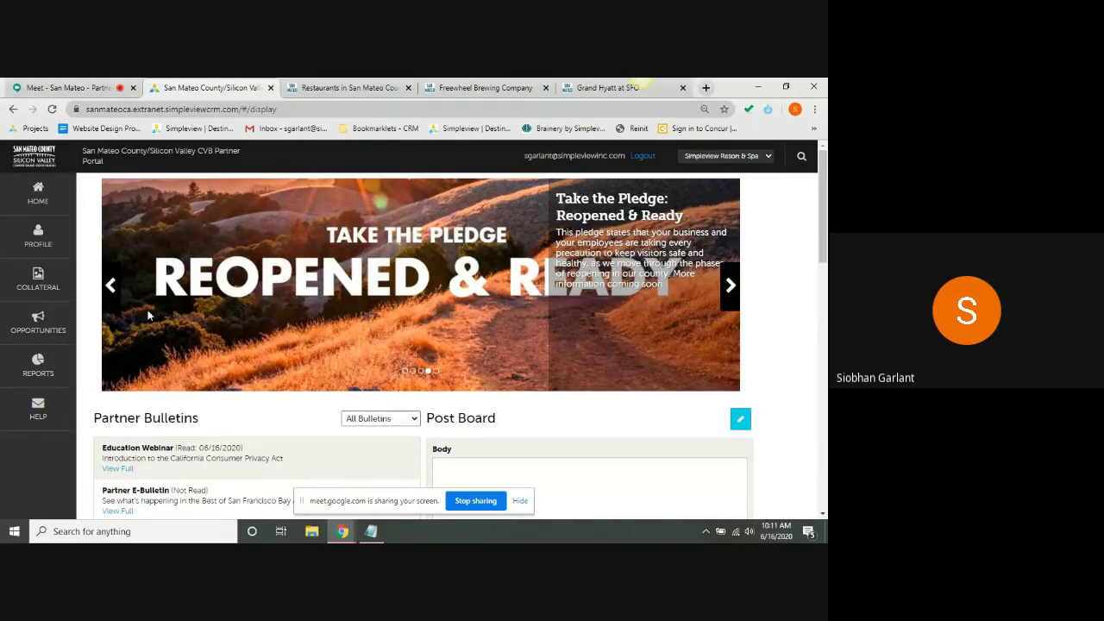
- Browse the Collateral and Opportunities sections, then return to Profile's Accounts, Contacts and Invoices
{"action": "mouse_move", "coordinate": [38, 236]}
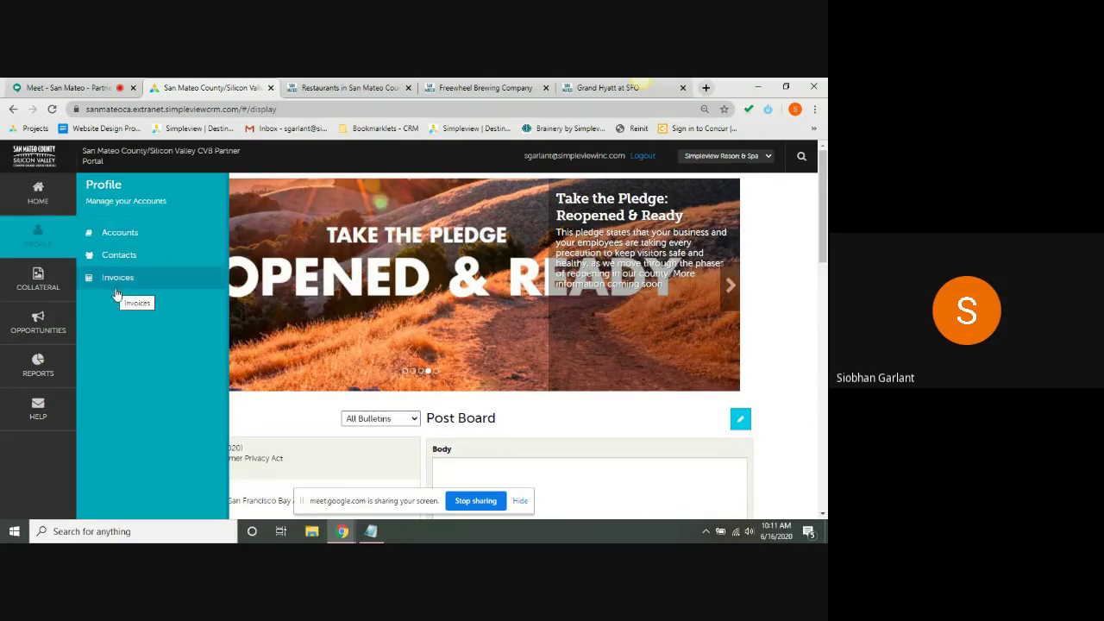
{"action": "left_click", "coordinate": [36, 287]}
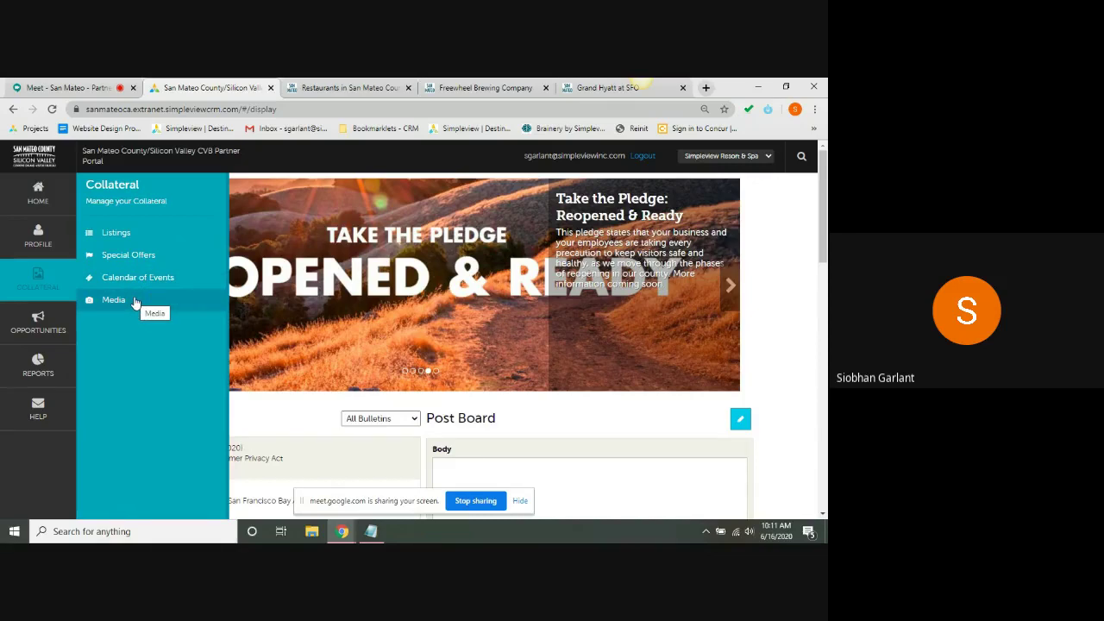
{"action": "left_click", "coordinate": [47, 330]}
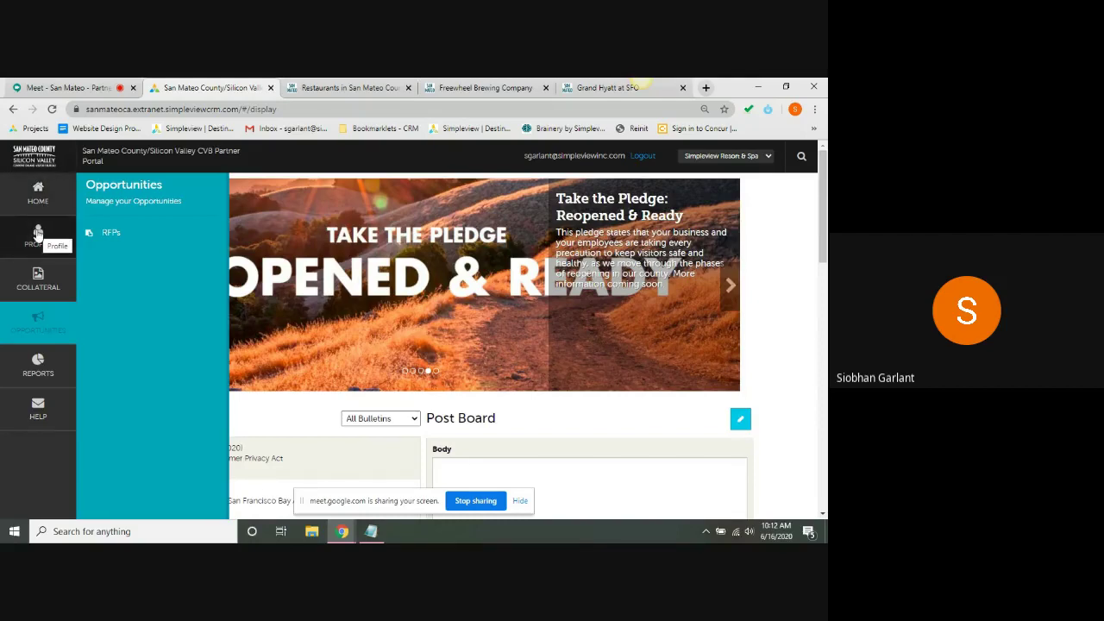
{"action": "left_click", "coordinate": [38, 234]}
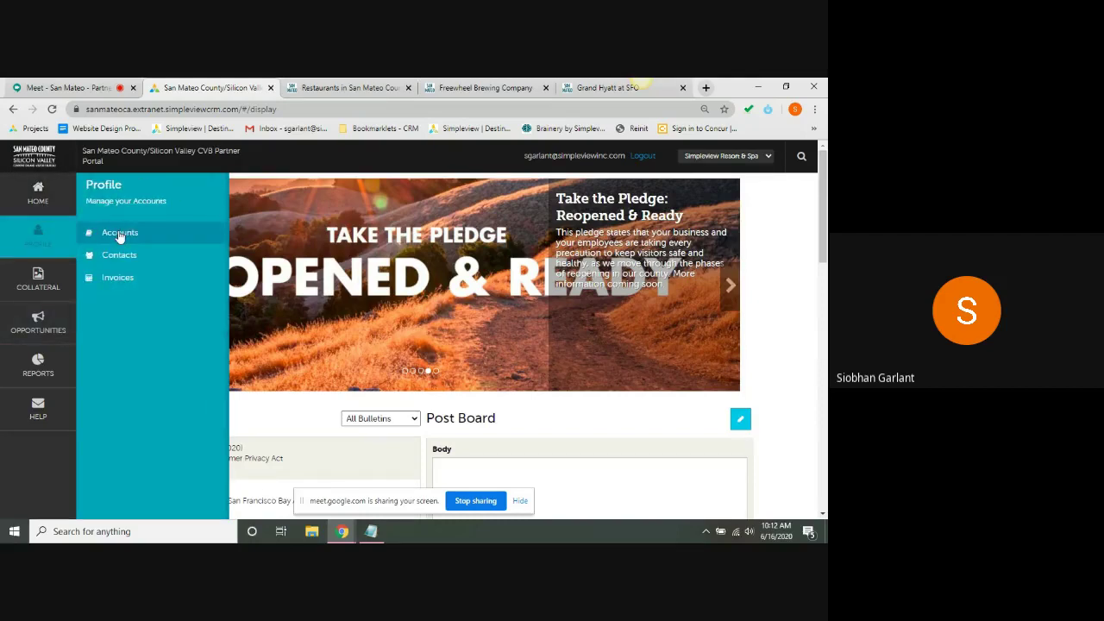
- Open Simpleview Resort & Spa from the Accounts list and review its address information
{"action": "left_click", "coordinate": [119, 235]}
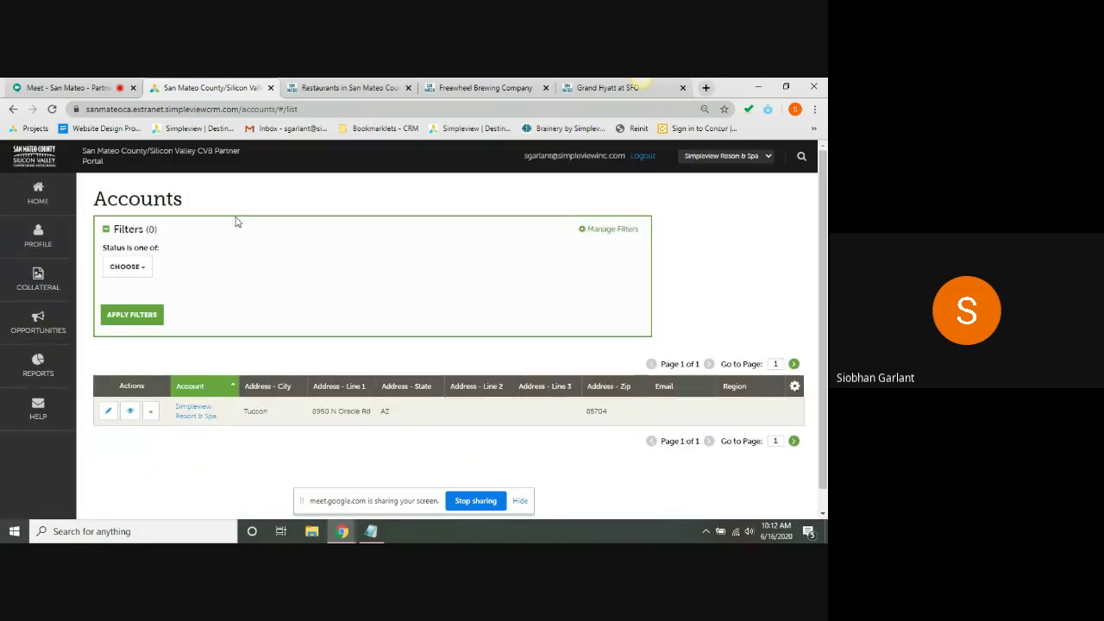
{"action": "scroll", "coordinate": [237, 221], "scroll_direction": "down", "scroll_amount": 1}
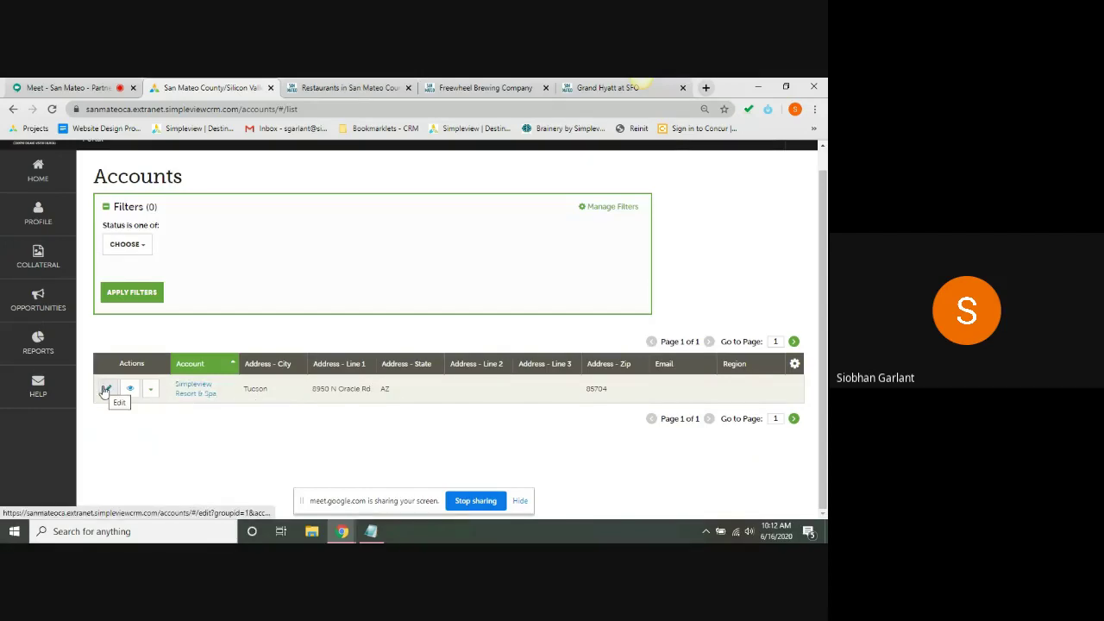
{"action": "left_click", "coordinate": [151, 391]}
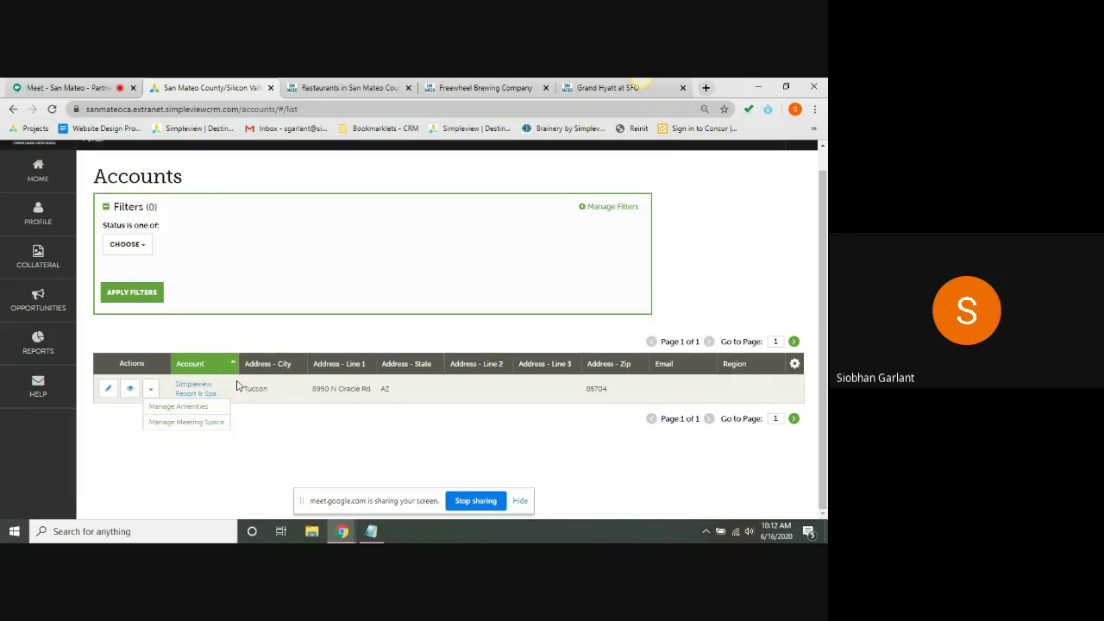
{"action": "left_click", "coordinate": [193, 391]}
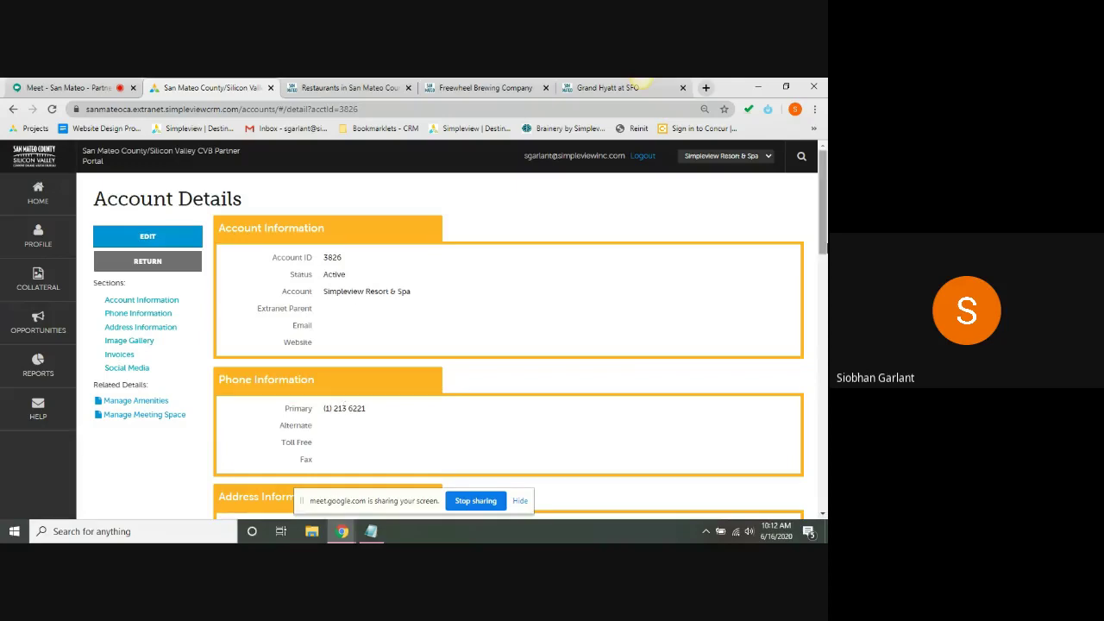
{"action": "left_click", "coordinate": [142, 328]}
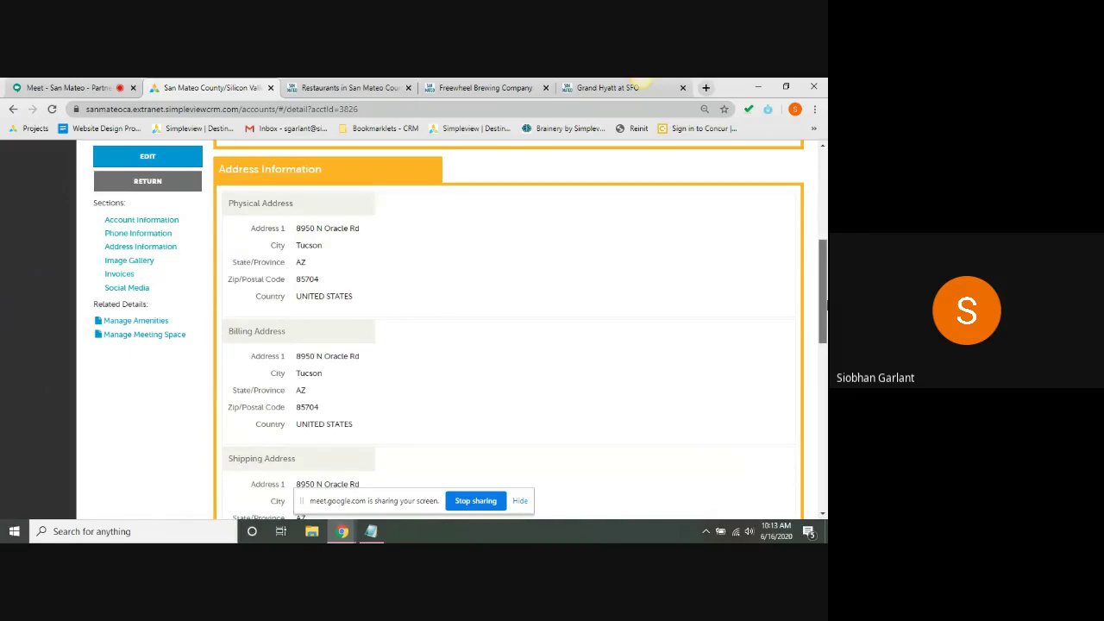
{"action": "scroll", "coordinate": [824, 304], "scroll_direction": "up", "scroll_amount": 4}
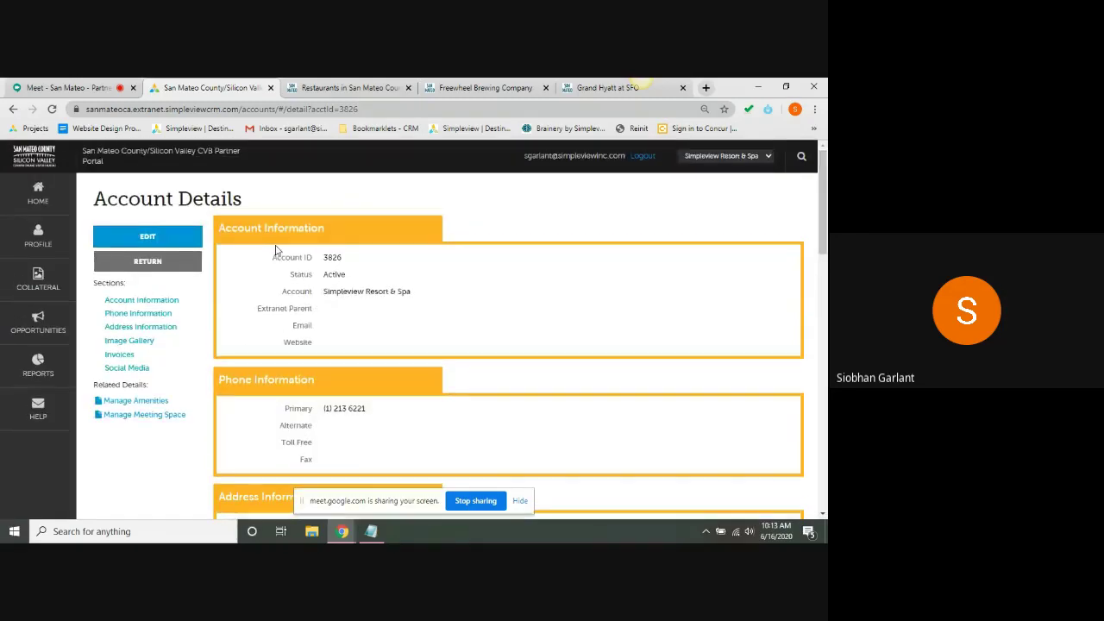
- Edit the resort account and enter simpleviewinc.com as its website
{"action": "left_click", "coordinate": [172, 242]}
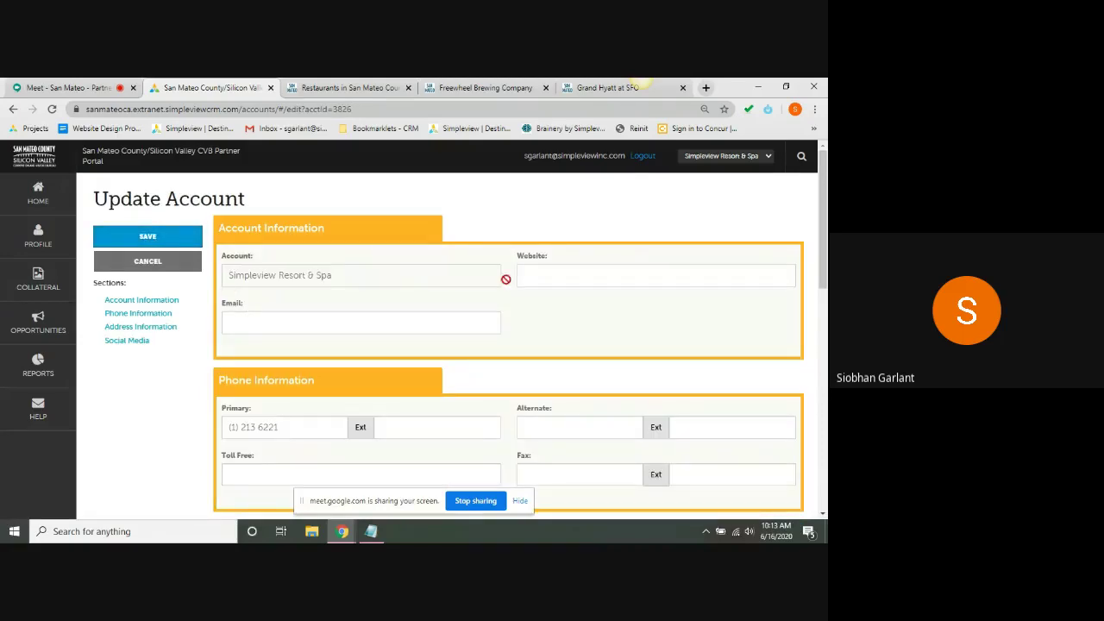
{"action": "left_click", "coordinate": [552, 272]}
{"action": "type", "text": "simplevi"}
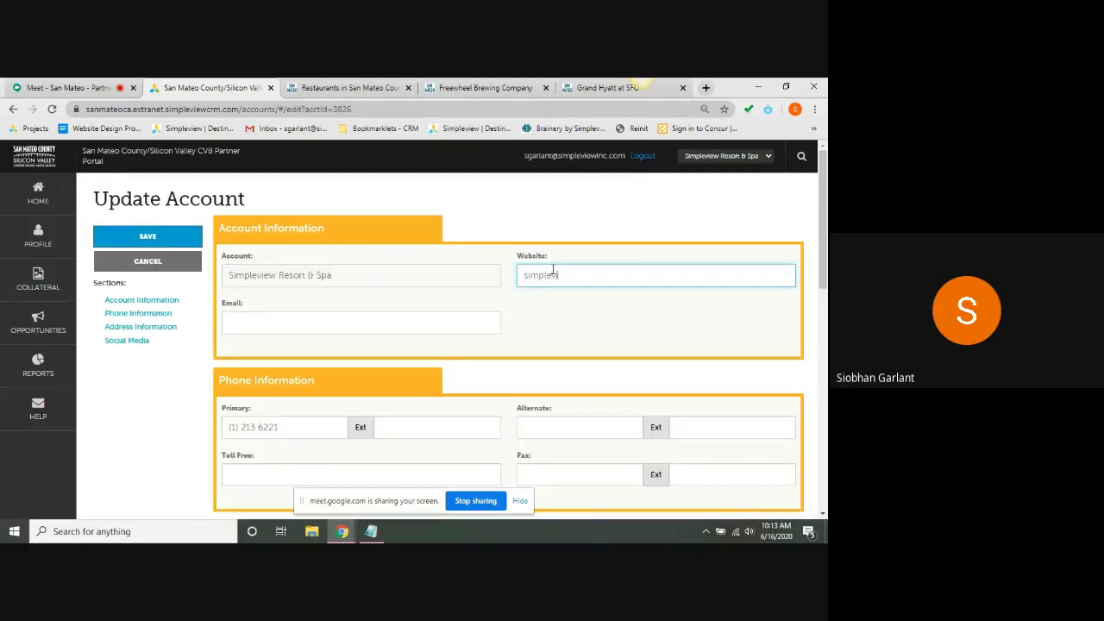
{"action": "type", "text": "ewinc.com"}
{"action": "left_click", "coordinate": [319, 318]}
{"action": "left_click", "coordinate": [640, 330]}
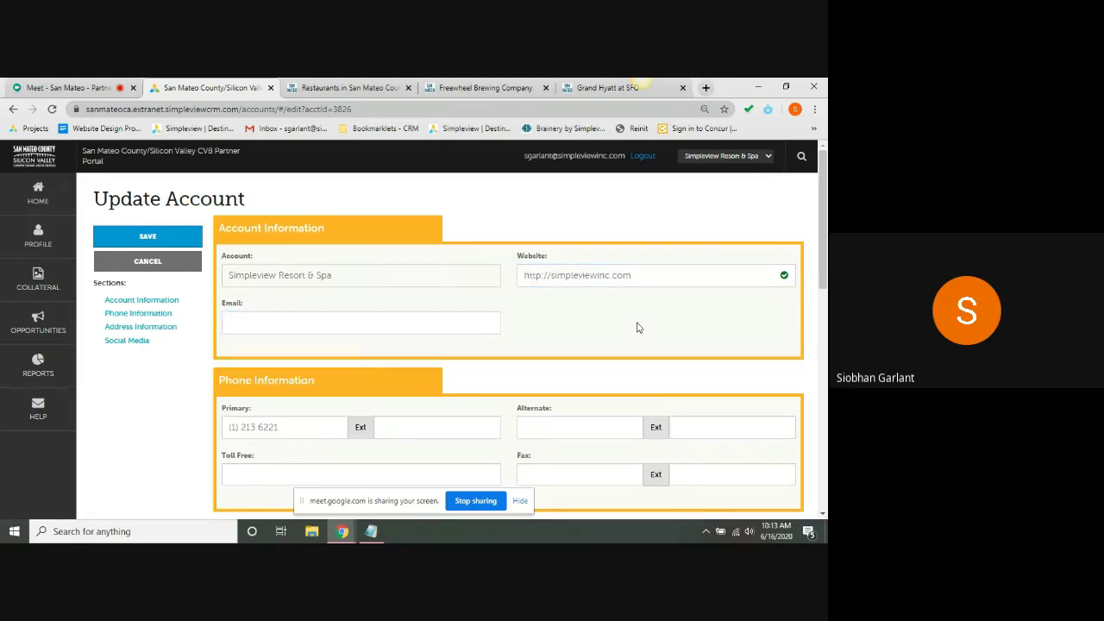
{"action": "left_click_drag", "start_coordinate": [825, 208], "coordinate": [827, 250]}
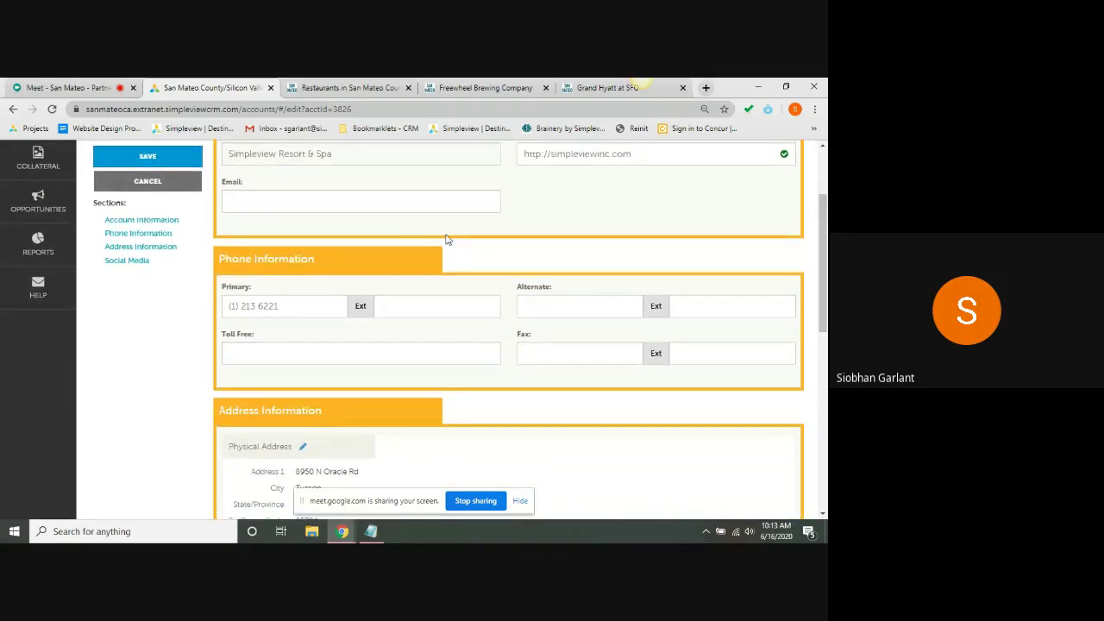
- Replace the account's primary phone number with the new number
{"action": "triple_click", "coordinate": [311, 302]}
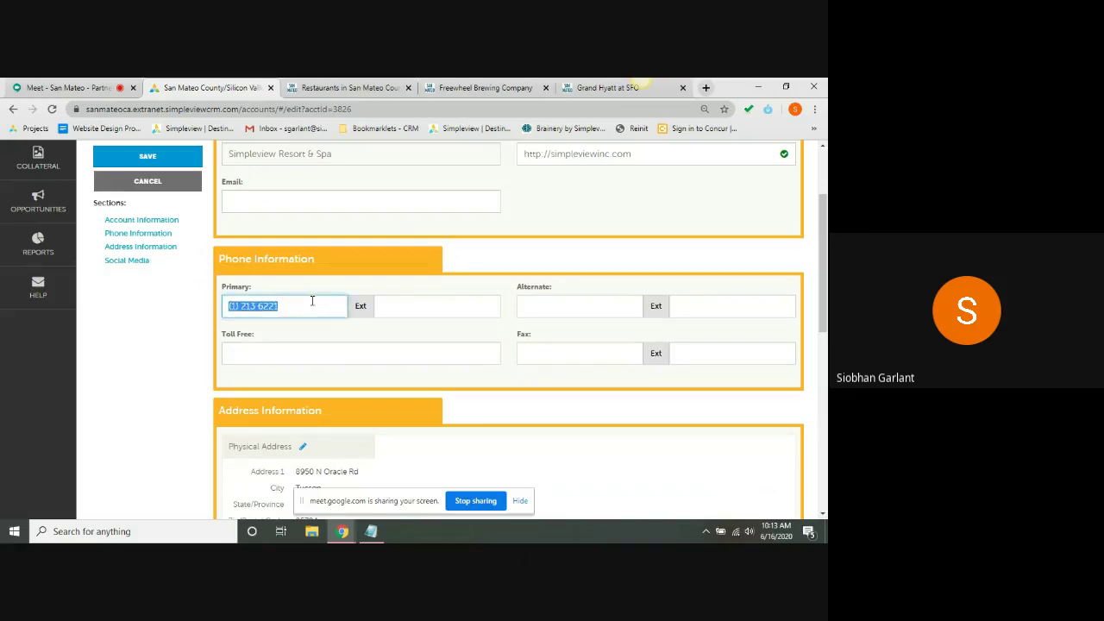
{"action": "type", "text": "5205554422"}
{"action": "scroll", "coordinate": [824, 276], "scroll_direction": "down", "scroll_amount": 1}
{"action": "scroll", "coordinate": [826, 277], "scroll_direction": "down", "scroll_amount": 1}
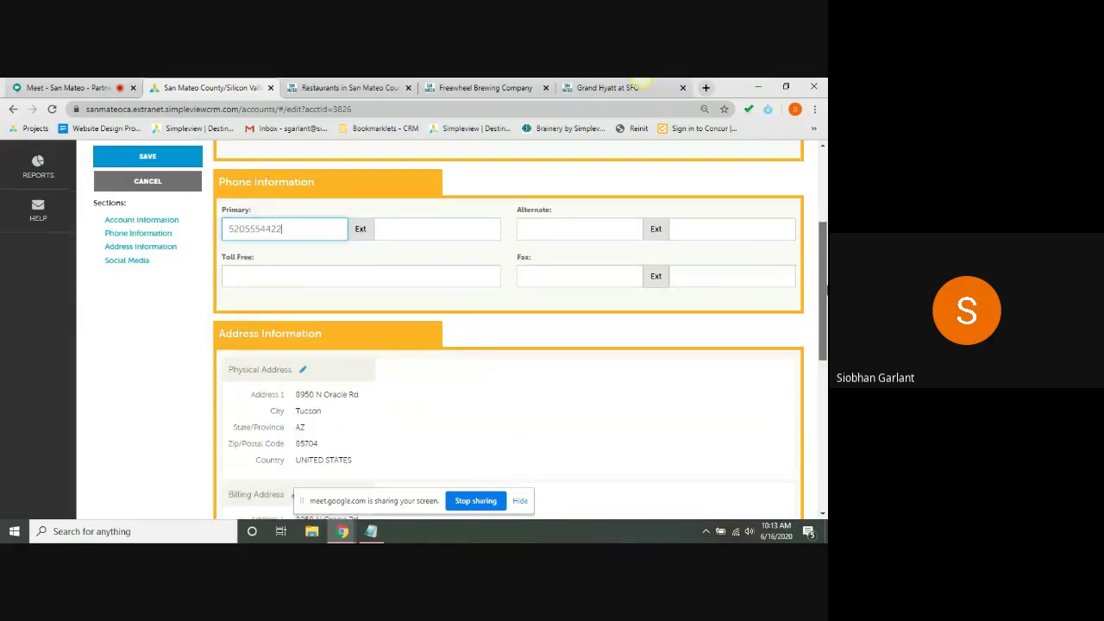
{"action": "left_click_drag", "start_coordinate": [826, 291], "coordinate": [826, 364]}
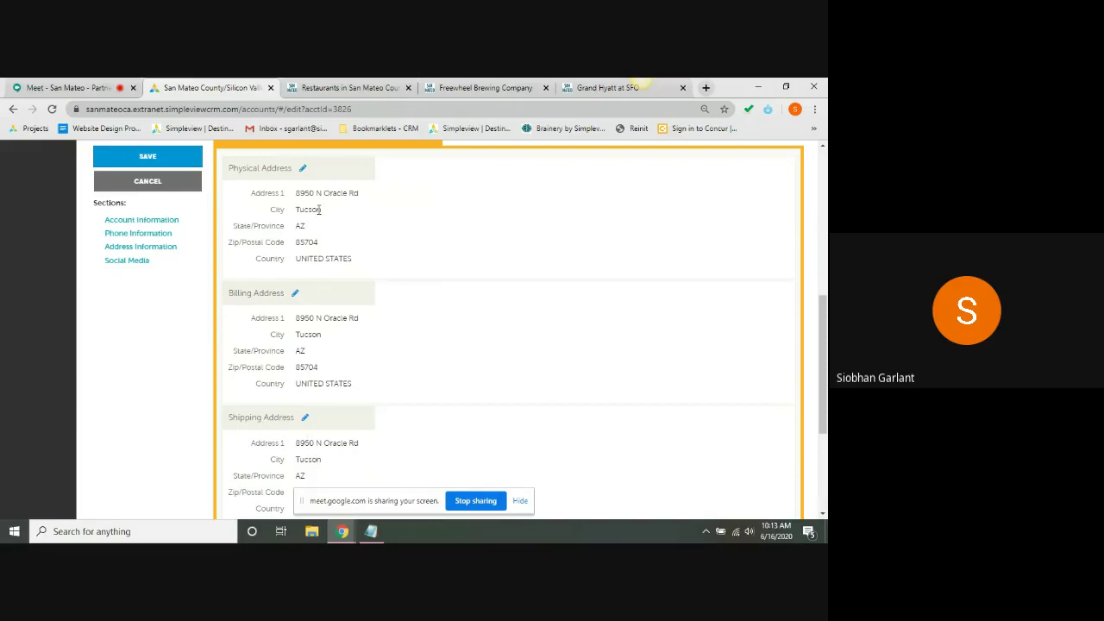
{"action": "left_click", "coordinate": [303, 170]}
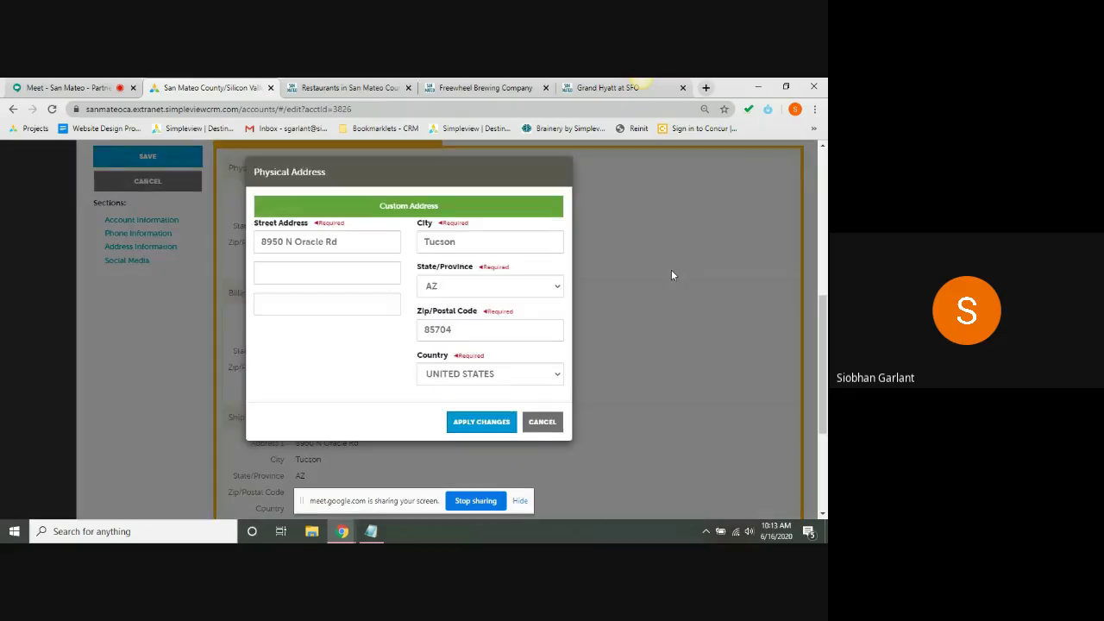
{"action": "left_click", "coordinate": [647, 269]}
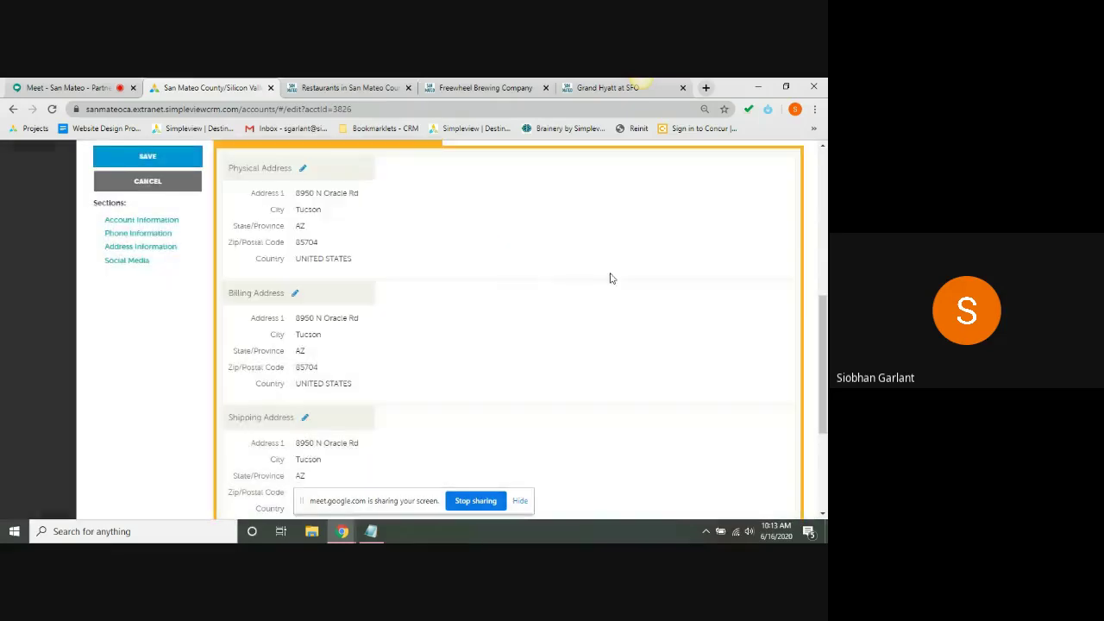
{"action": "left_click", "coordinate": [295, 293]}
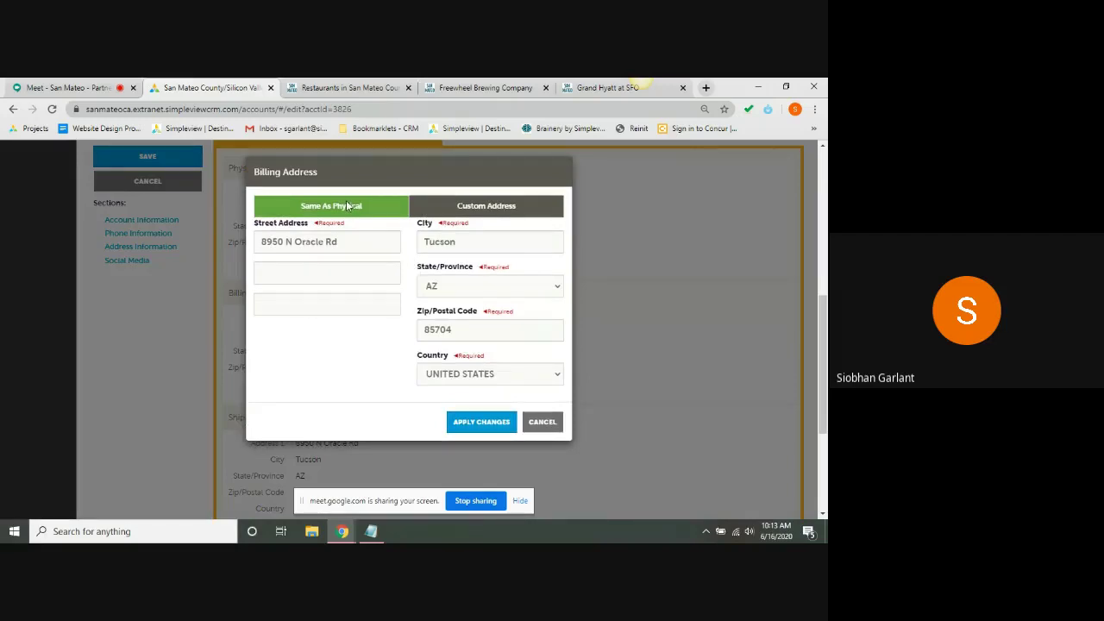
{"action": "left_click", "coordinate": [455, 213]}
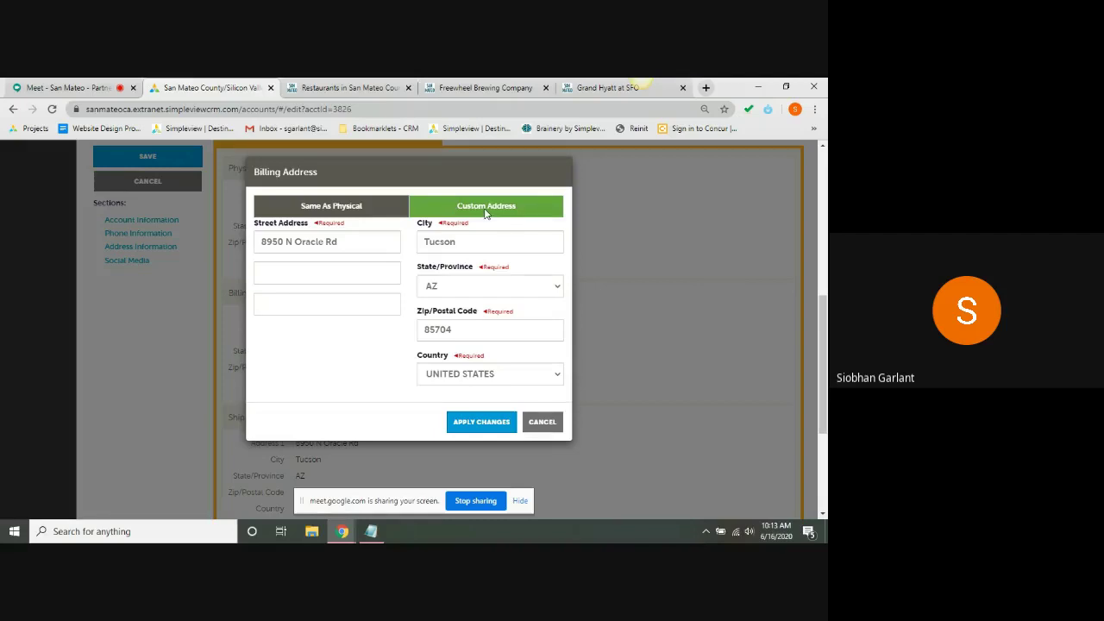
{"action": "triple_click", "coordinate": [320, 239]}
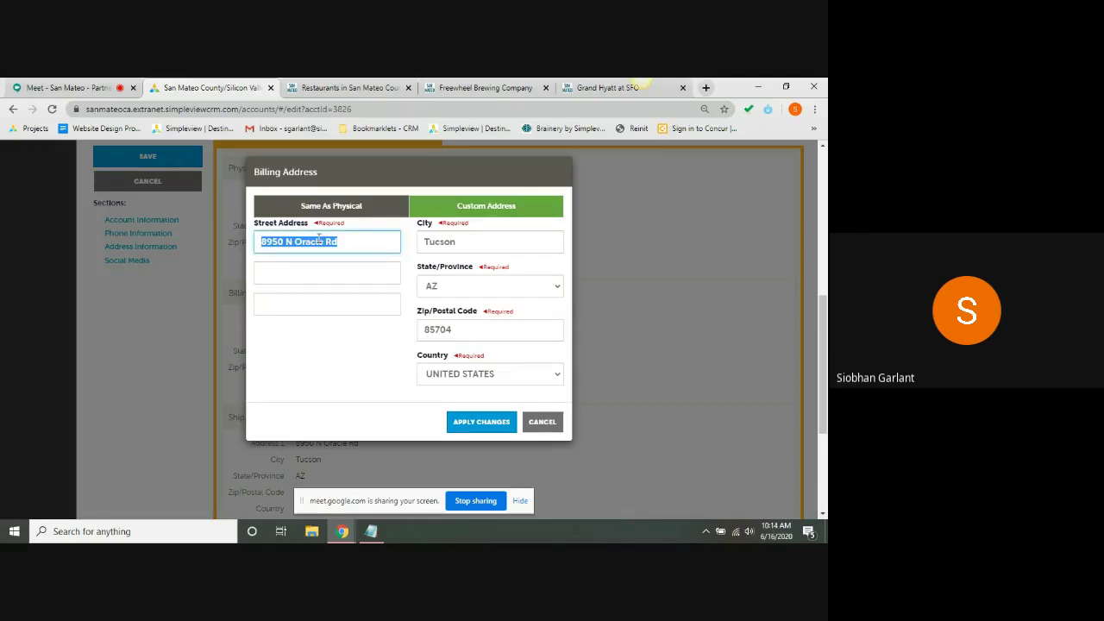
{"action": "left_click", "coordinate": [545, 421]}
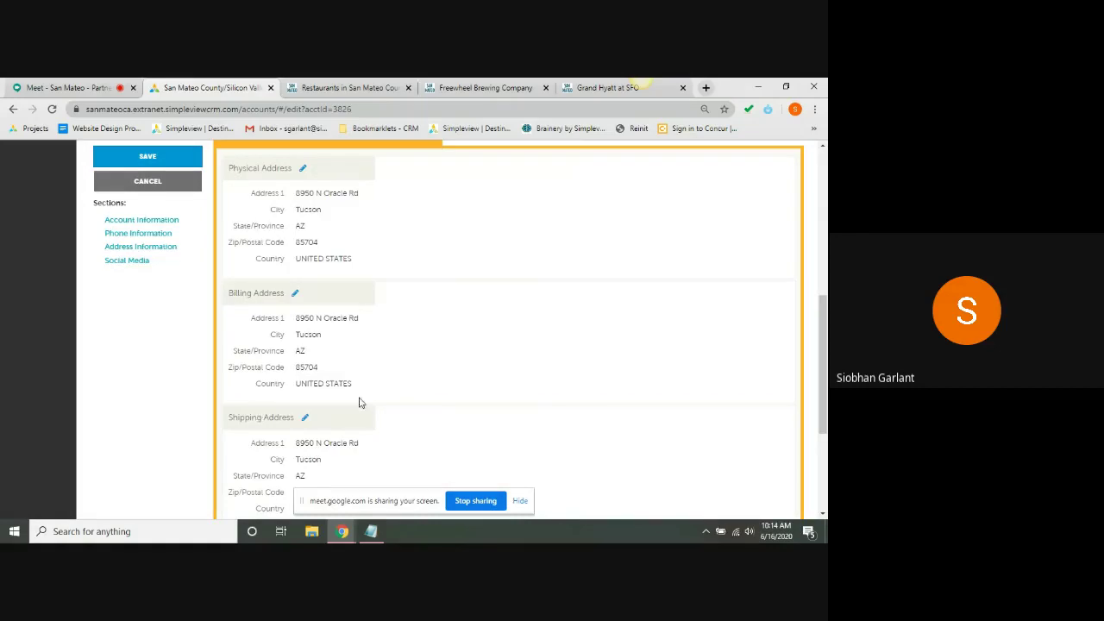
{"action": "left_click", "coordinate": [67, 86]}
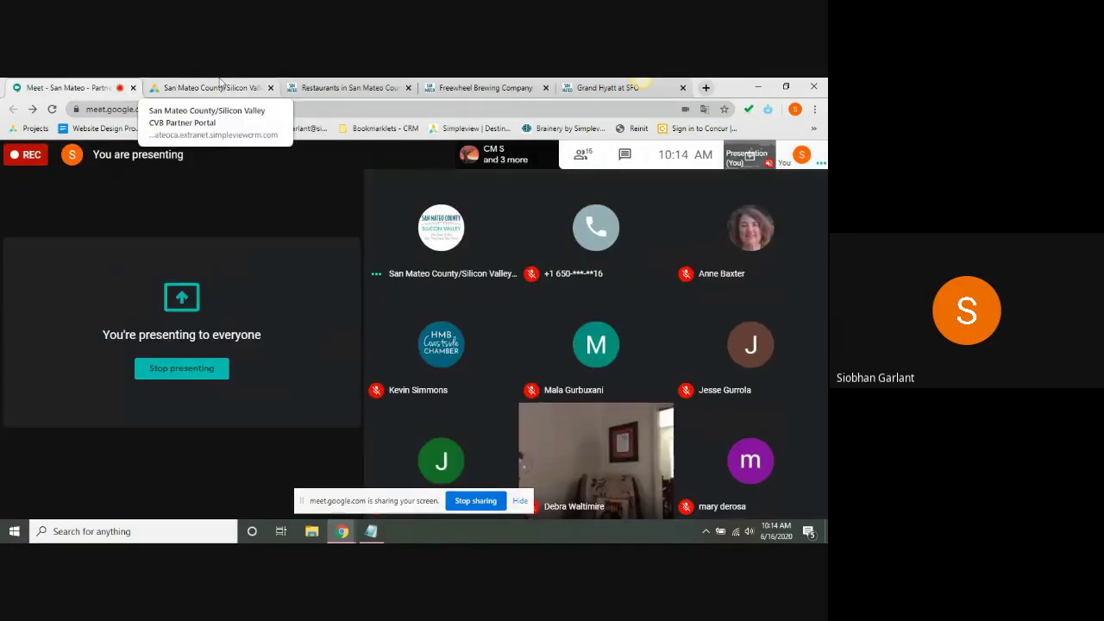
{"action": "left_click", "coordinate": [220, 86]}
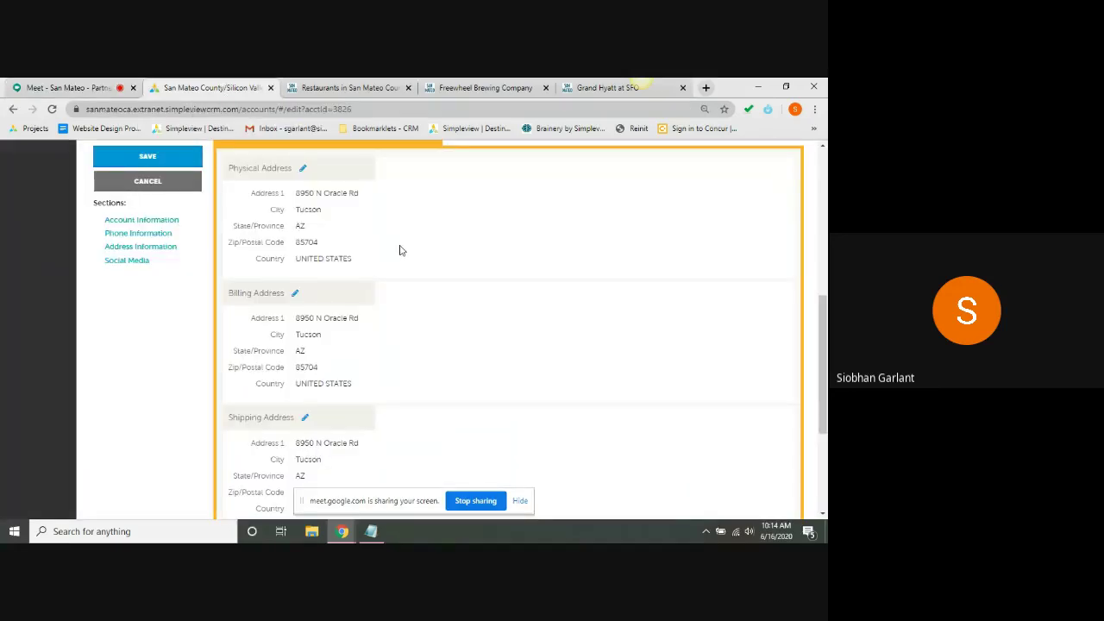
{"action": "scroll", "coordinate": [190, 360], "scroll_direction": "down", "scroll_amount": 1}
{"action": "scroll", "coordinate": [189, 361], "scroll_direction": "down", "scroll_amount": 3}
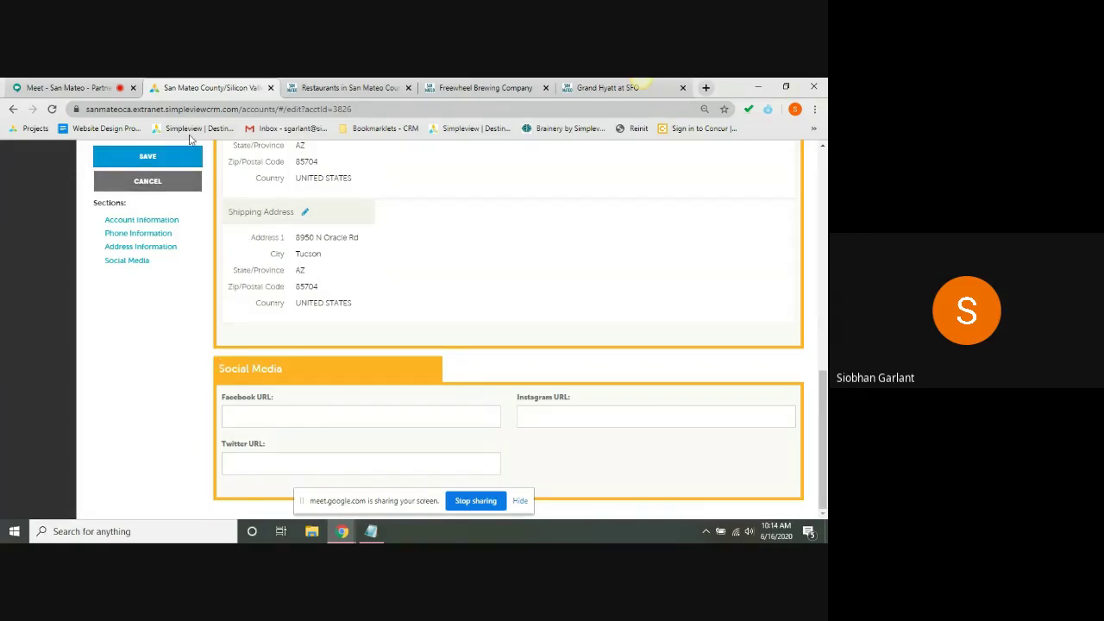
{"action": "left_click", "coordinate": [171, 160]}
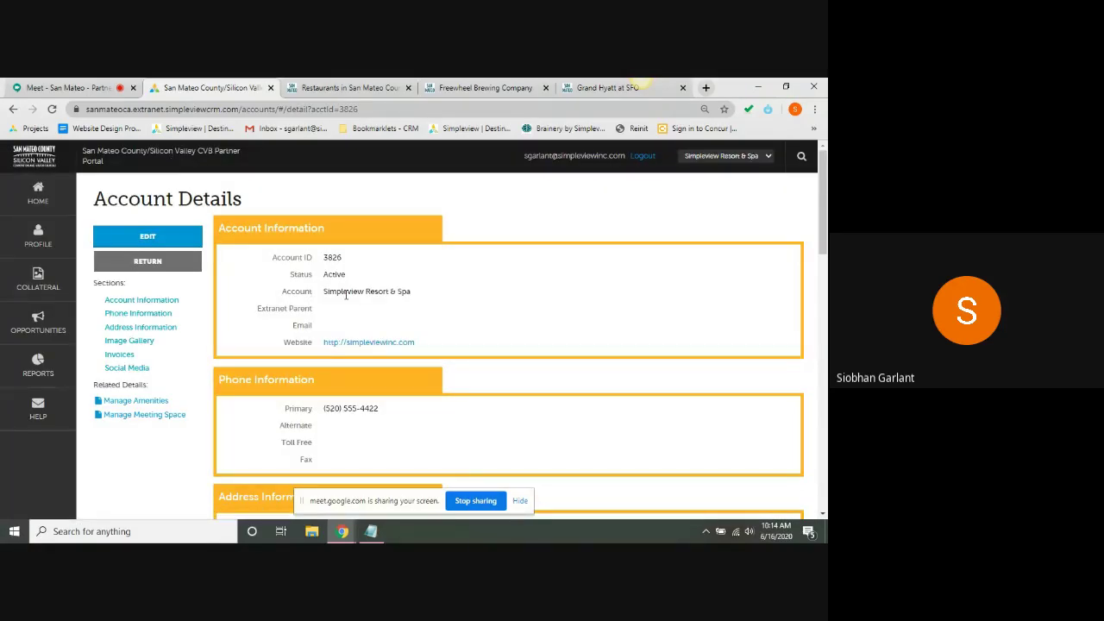
{"action": "scroll", "coordinate": [346, 295], "scroll_direction": "down", "scroll_amount": 3}
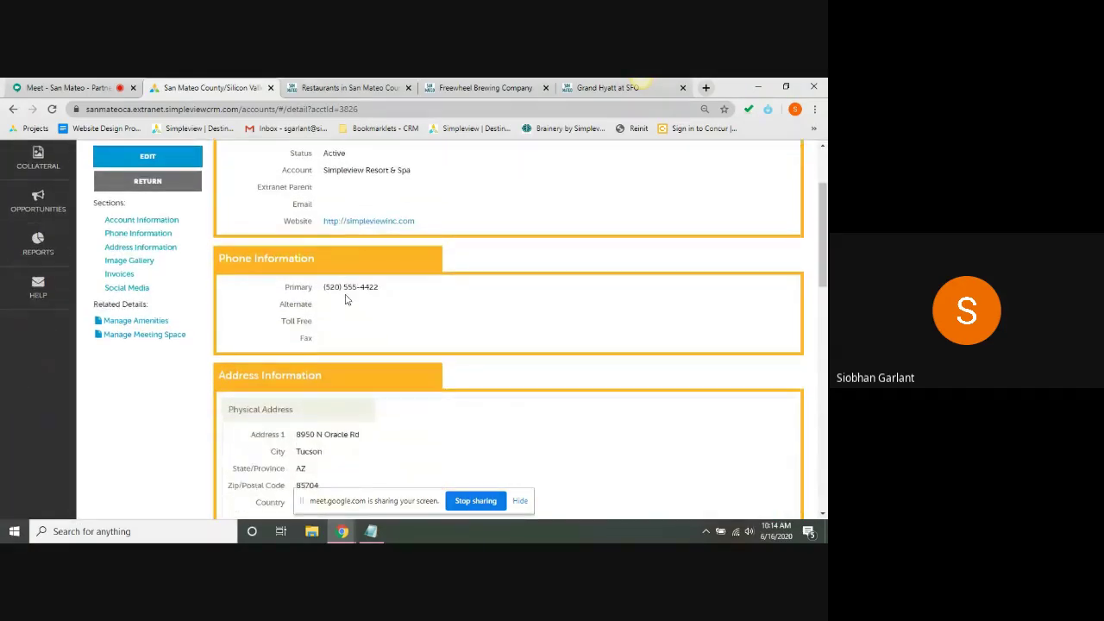
{"action": "scroll", "coordinate": [346, 300], "scroll_direction": "down", "scroll_amount": 5}
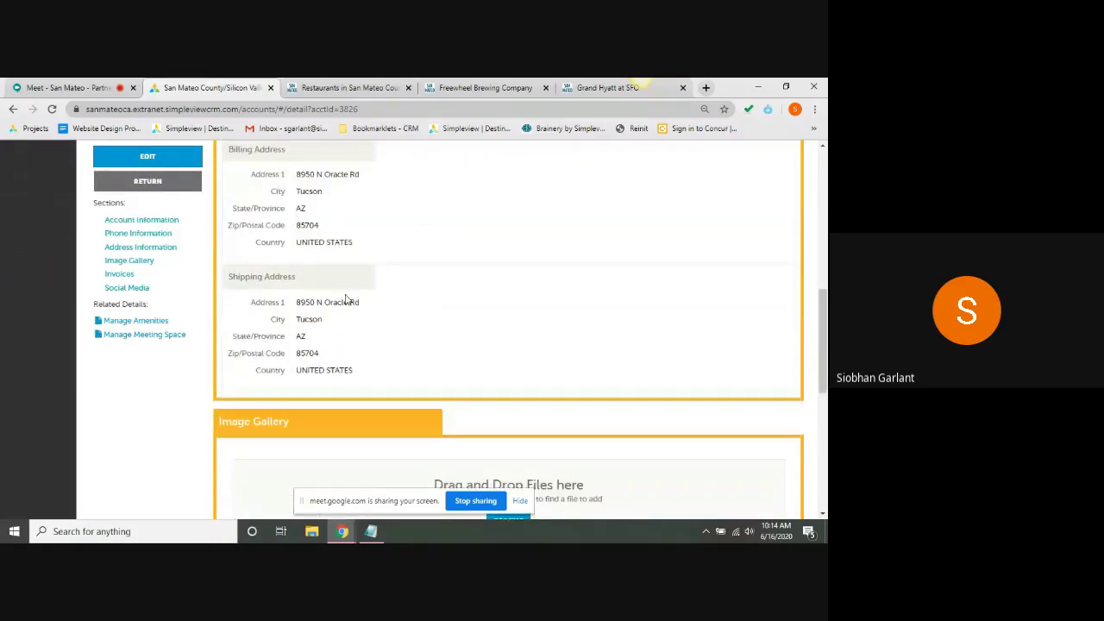
{"action": "scroll", "coordinate": [346, 299], "scroll_direction": "up", "scroll_amount": 5}
{"action": "scroll", "coordinate": [346, 299], "scroll_direction": "up", "scroll_amount": 3}
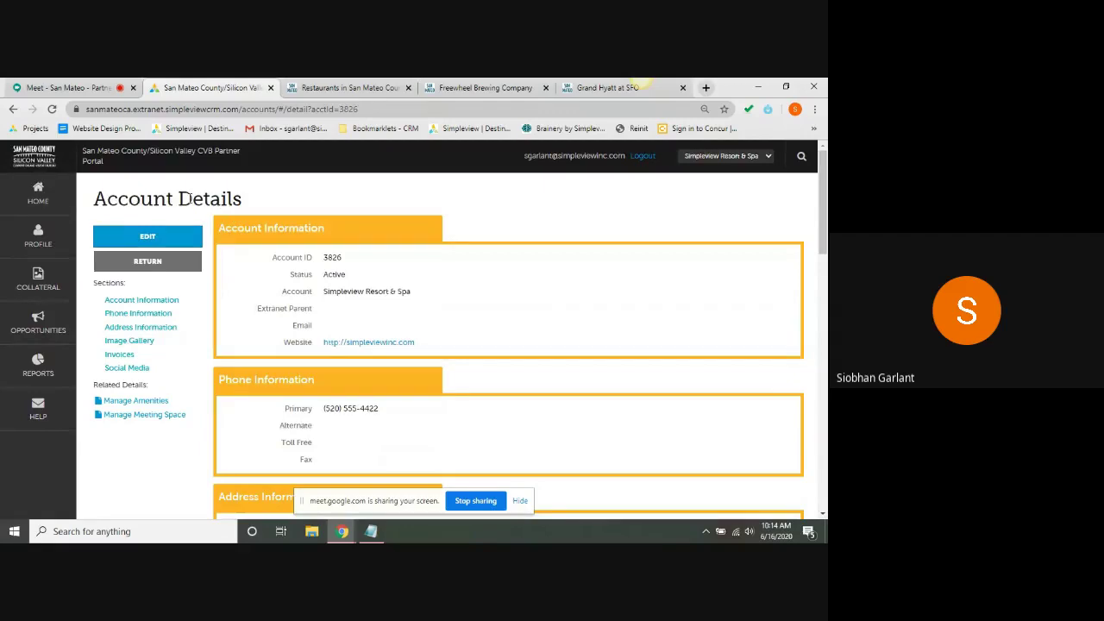
{"action": "triple_click", "coordinate": [188, 199]}
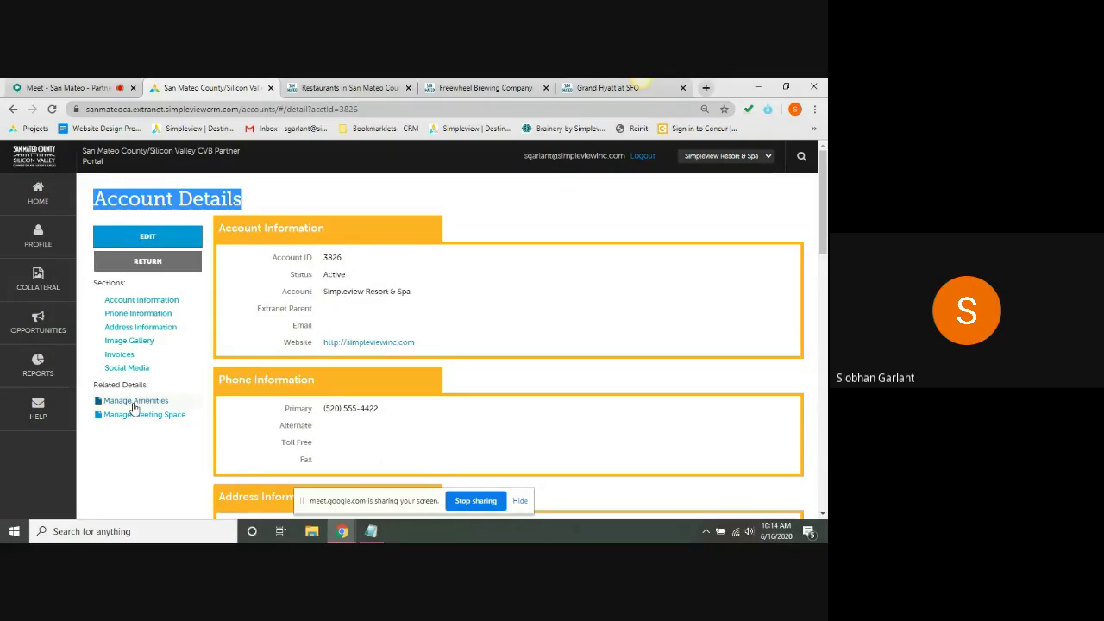
- Mark Air Conditioning, Cocktail Lounge, Gym and Pet Friendly as Yes in the listing's amenities
{"action": "left_click", "coordinate": [134, 409]}
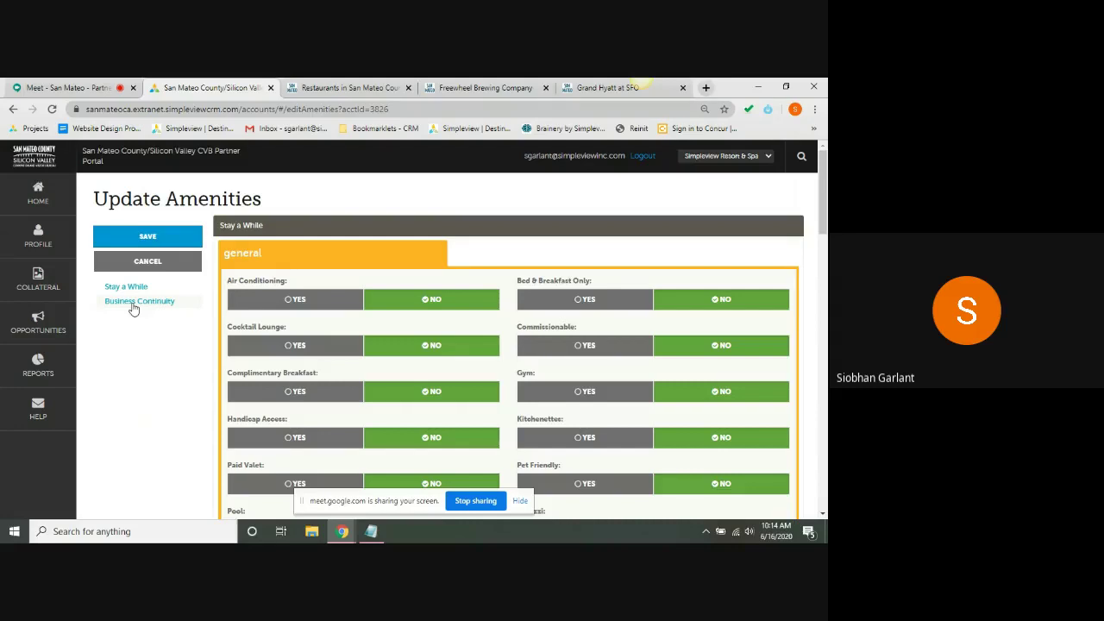
{"action": "left_click", "coordinate": [308, 308]}
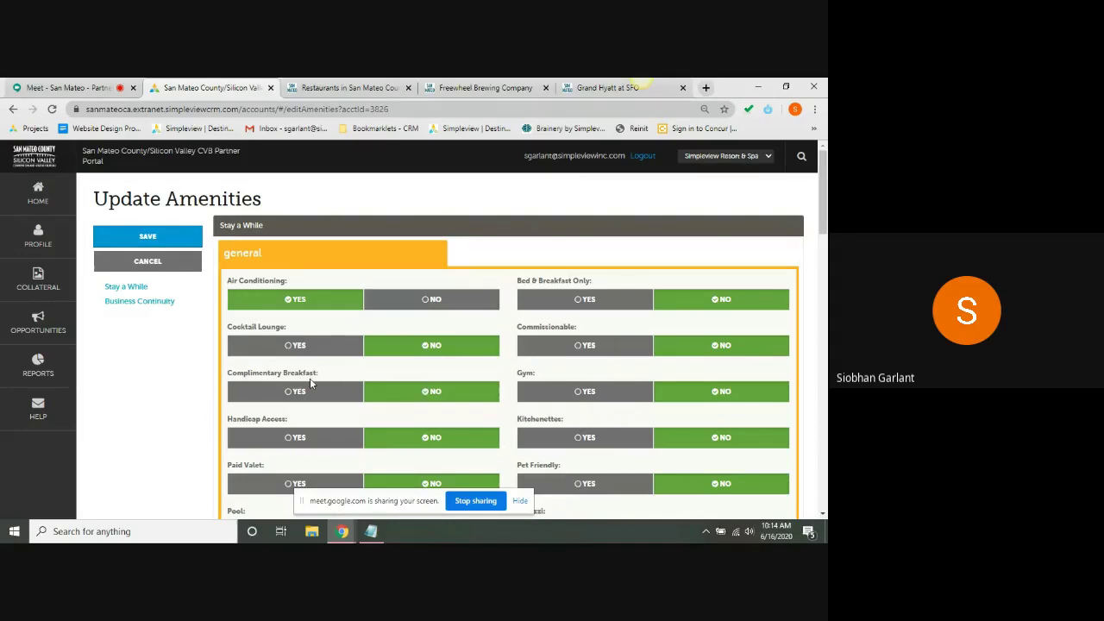
{"action": "left_click", "coordinate": [298, 347]}
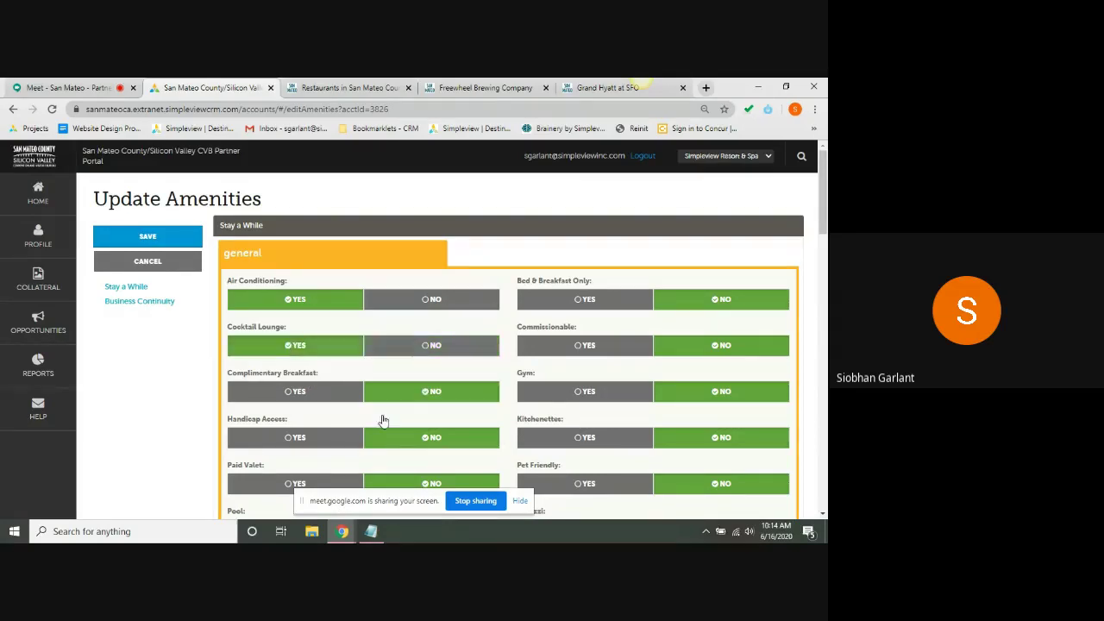
{"action": "left_click", "coordinate": [576, 392]}
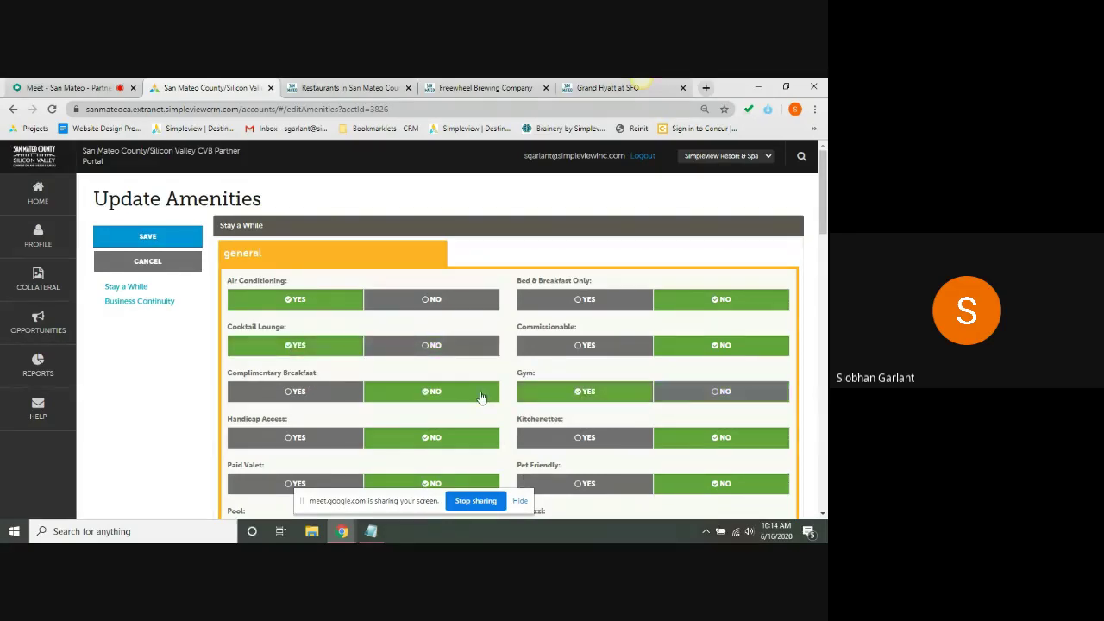
{"action": "left_click", "coordinate": [557, 485]}
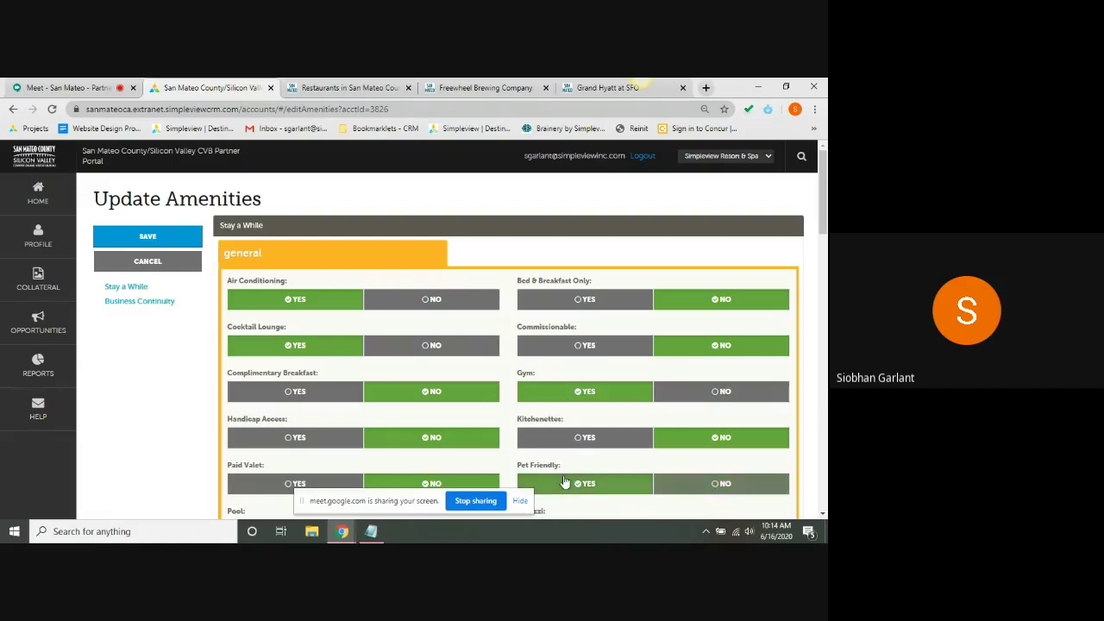
{"action": "left_click", "coordinate": [157, 306]}
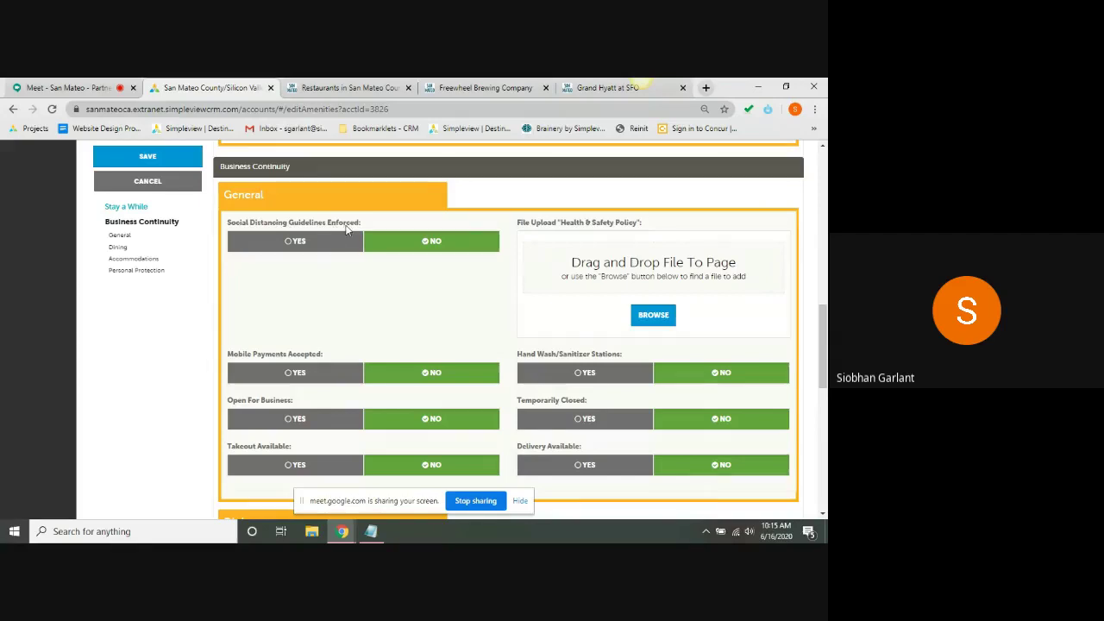
- Set Social Distancing, Mobile Payments, Open For Business, Delivery and Takeout to Yes
{"action": "left_click", "coordinate": [312, 241]}
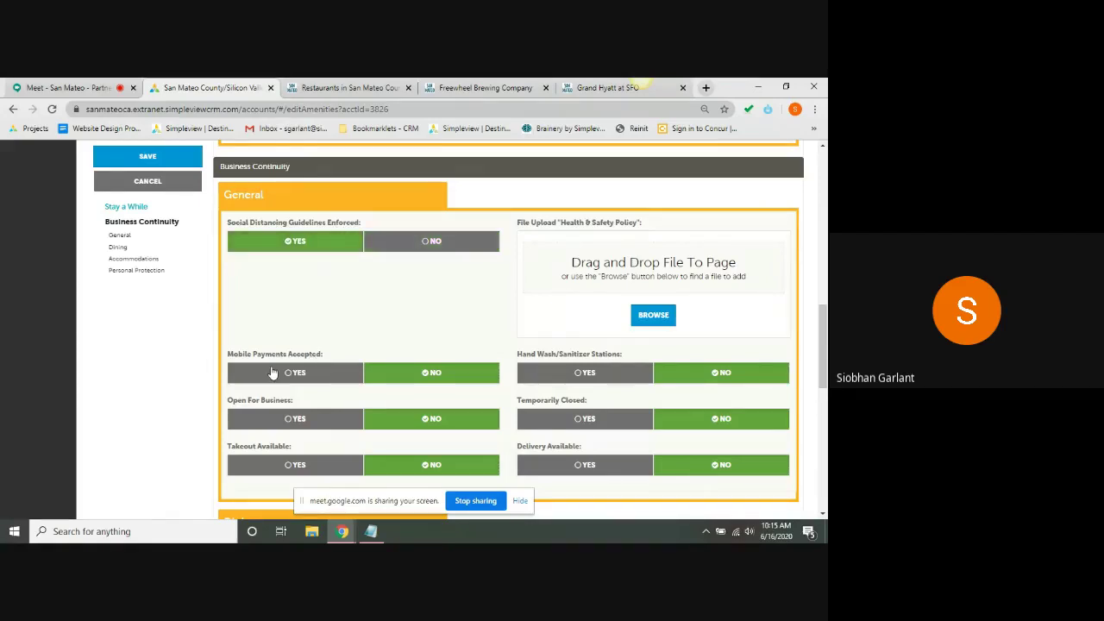
{"action": "left_click", "coordinate": [324, 374]}
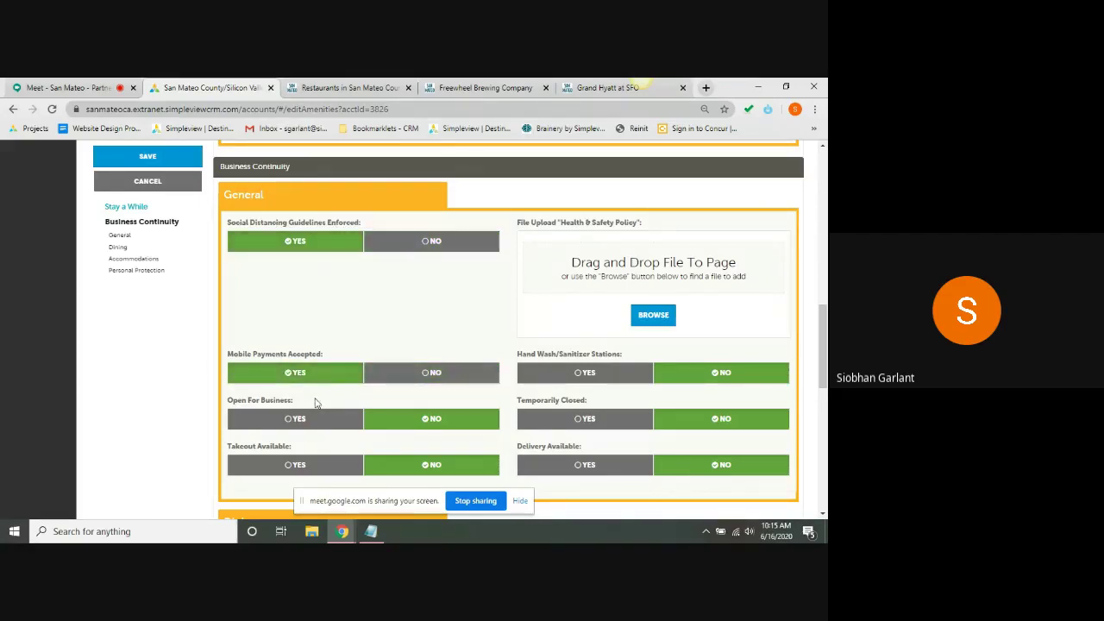
{"action": "left_click", "coordinate": [306, 428]}
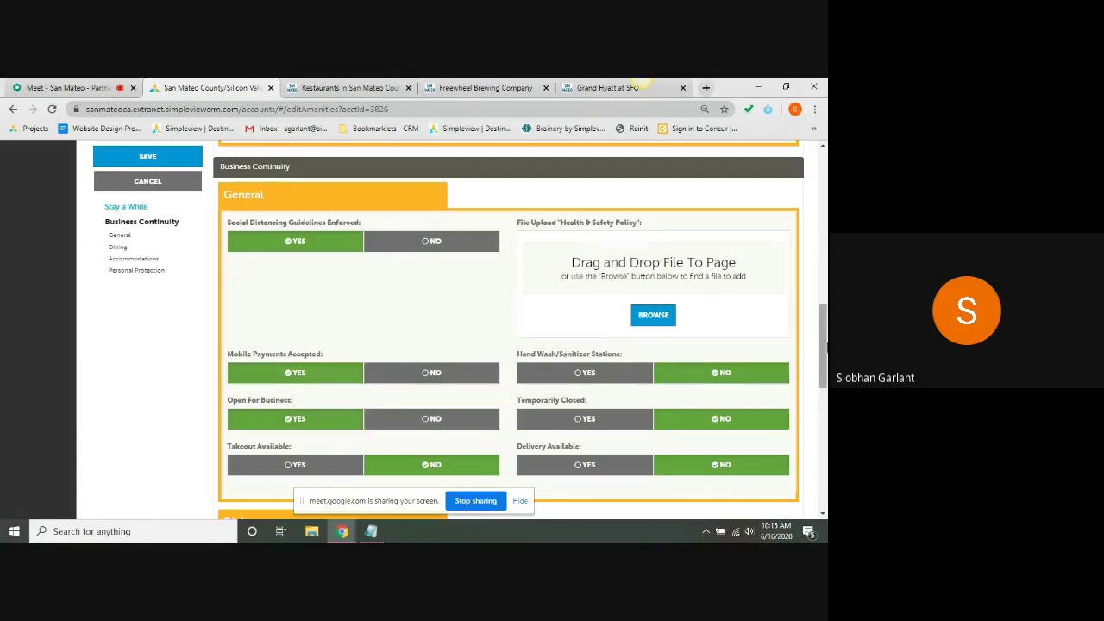
{"action": "scroll", "coordinate": [825, 345], "scroll_direction": "down", "scroll_amount": 3}
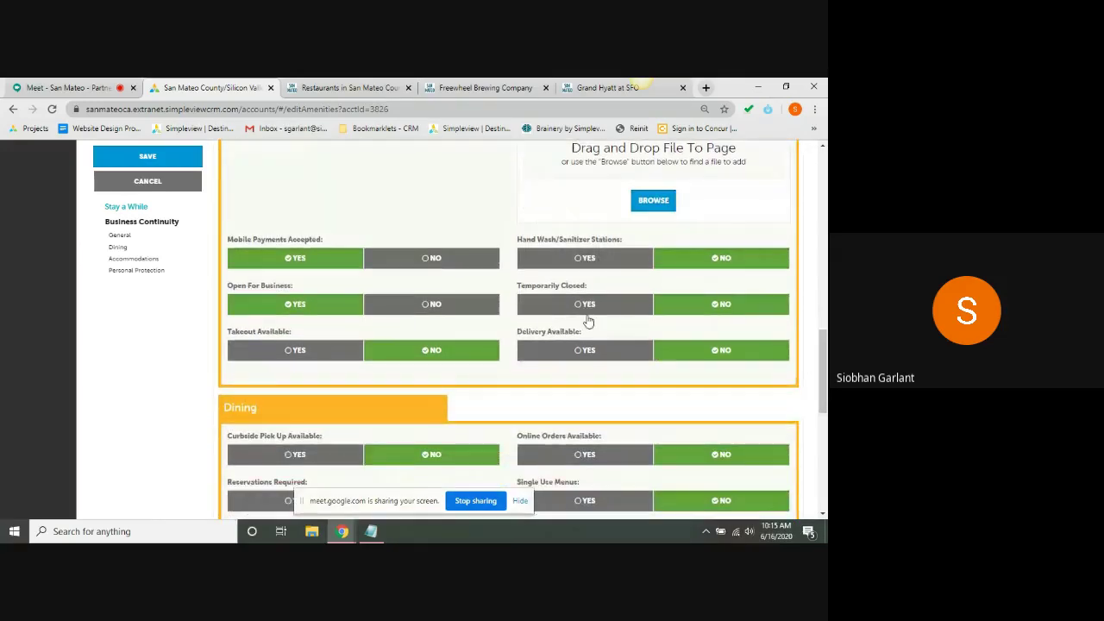
{"action": "left_click", "coordinate": [553, 357]}
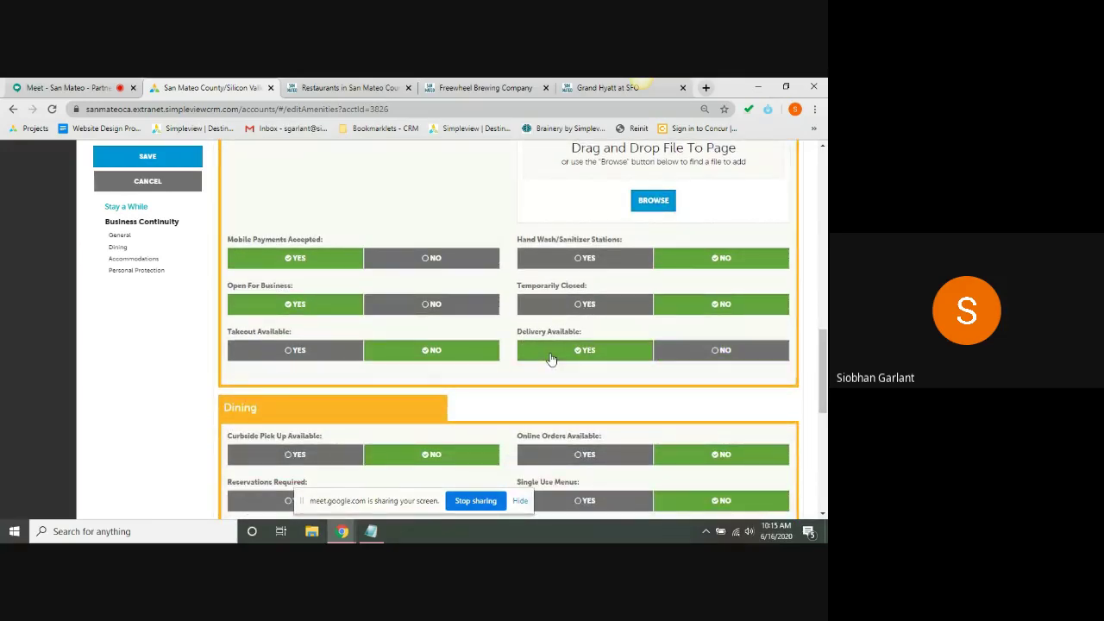
{"action": "left_click", "coordinate": [289, 360]}
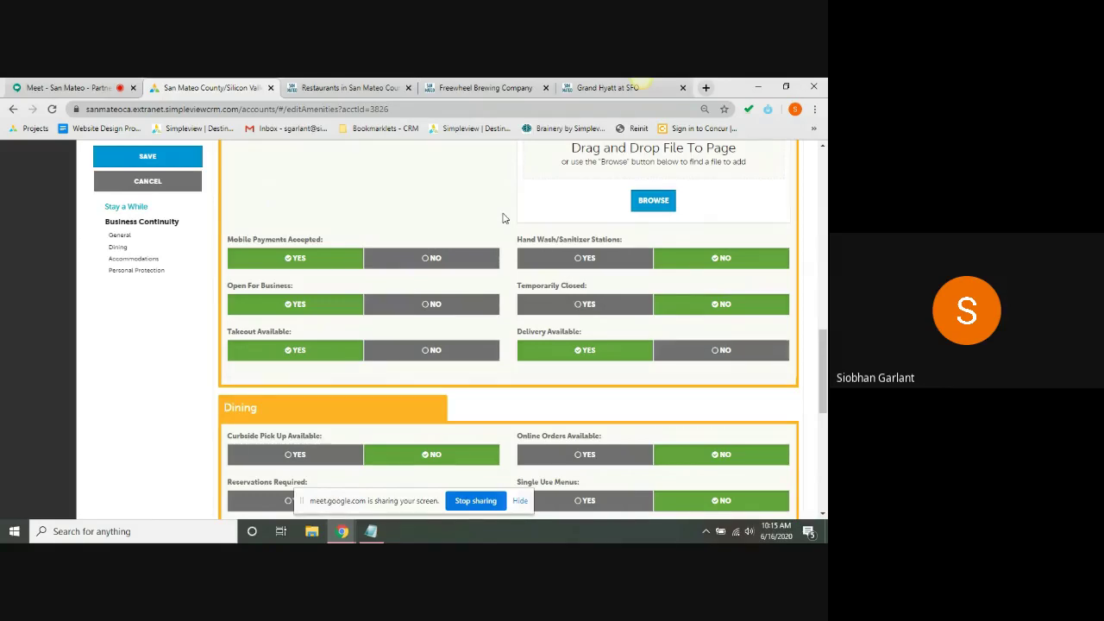
{"action": "left_click", "coordinate": [326, 83]}
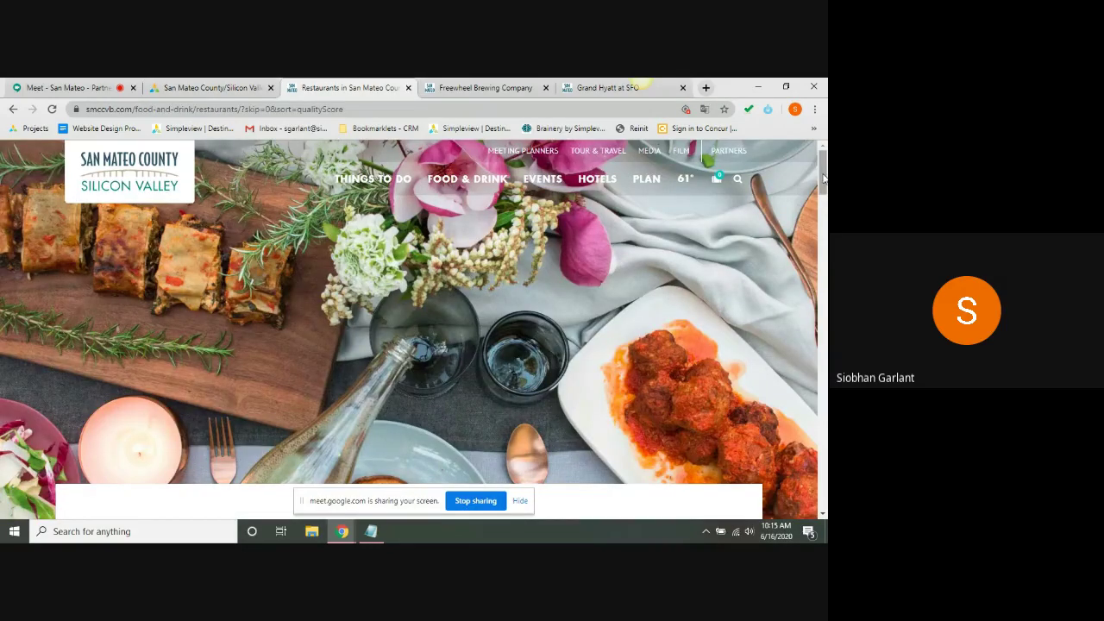
- Open the Food & Drink Restaurants listing on the San Mateo County/Silicon Valley website
{"action": "mouse_move", "coordinate": [480, 184]}
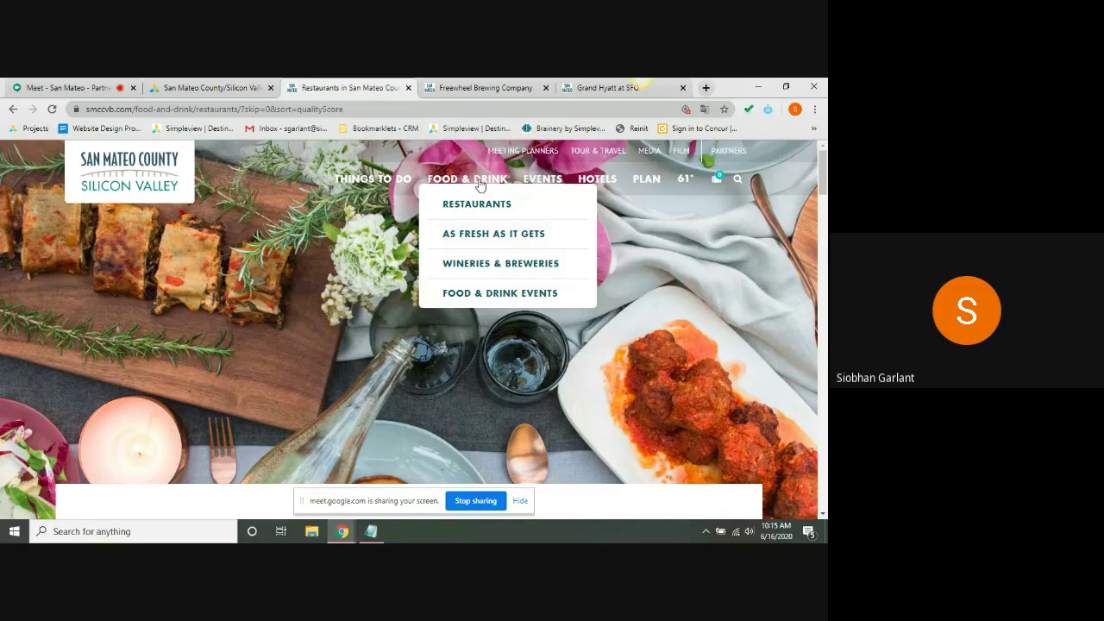
{"action": "left_click", "coordinate": [474, 207]}
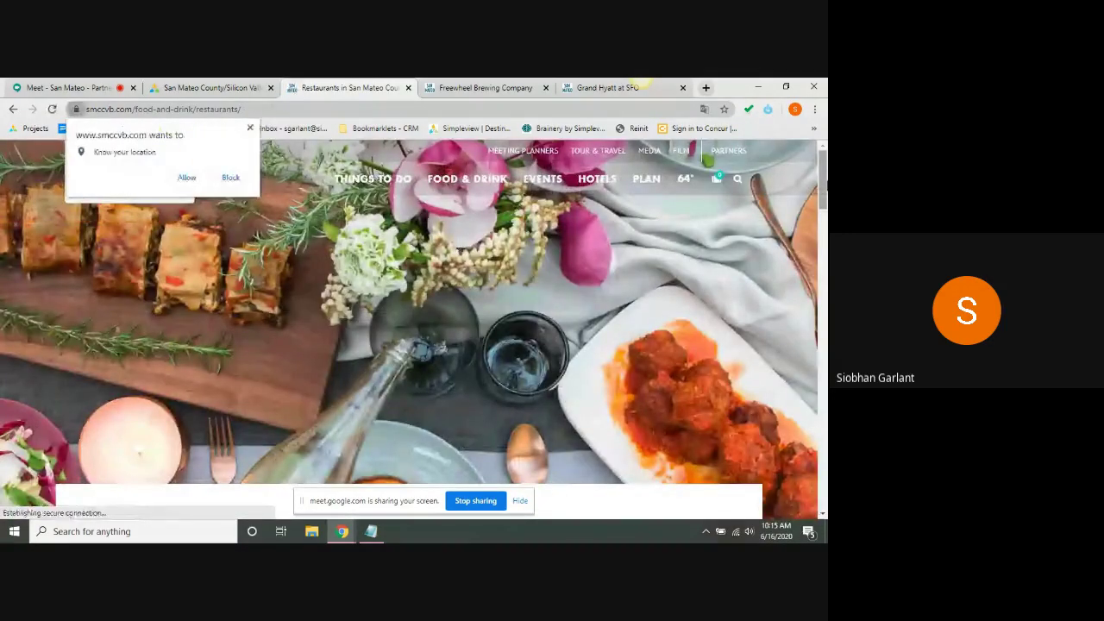
{"action": "scroll", "coordinate": [415, 328], "scroll_direction": "down", "scroll_amount": 5}
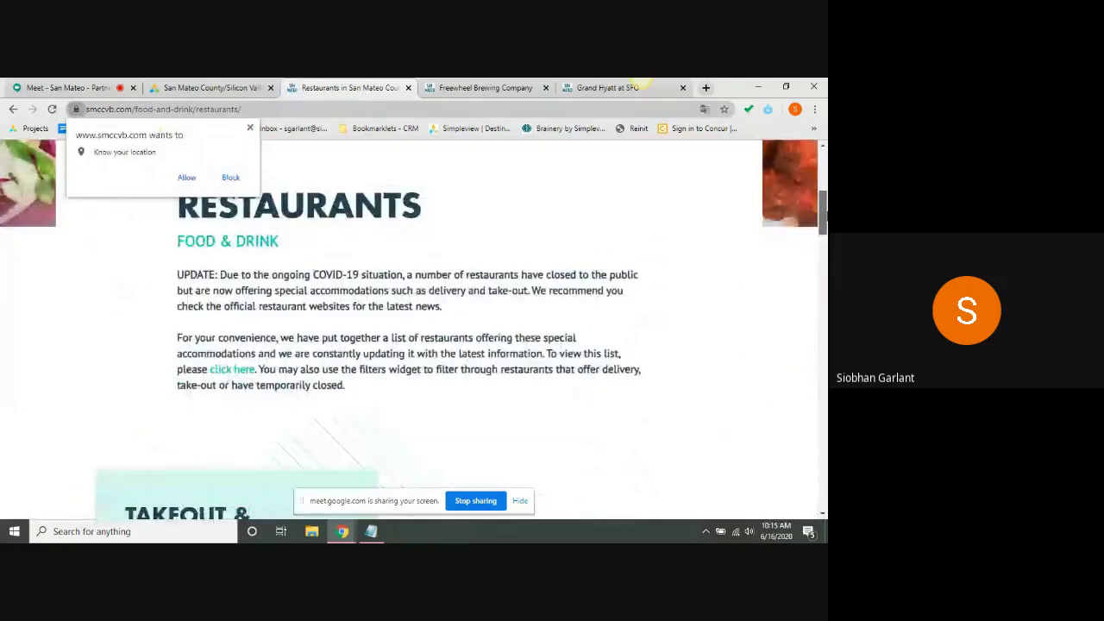
{"action": "scroll", "coordinate": [414, 328], "scroll_direction": "down", "scroll_amount": 7}
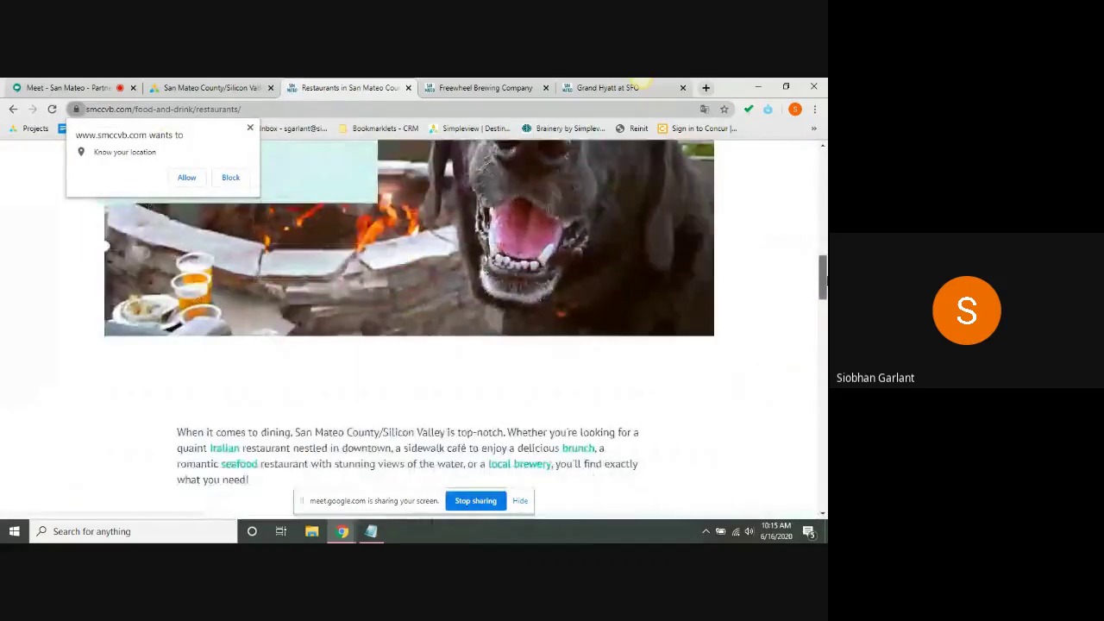
{"action": "left_click_drag", "start_coordinate": [824, 276], "coordinate": [824, 341]}
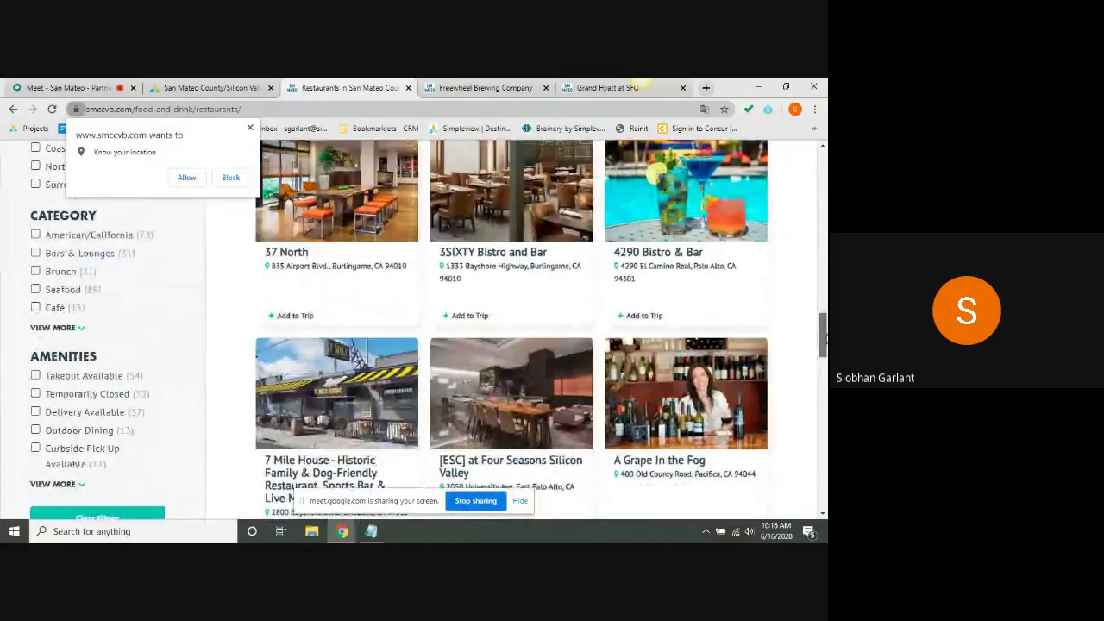
- Filter restaurants to Delivery Available and Curbside Pick Up, then return to the portal tab
{"action": "left_click", "coordinate": [36, 413]}
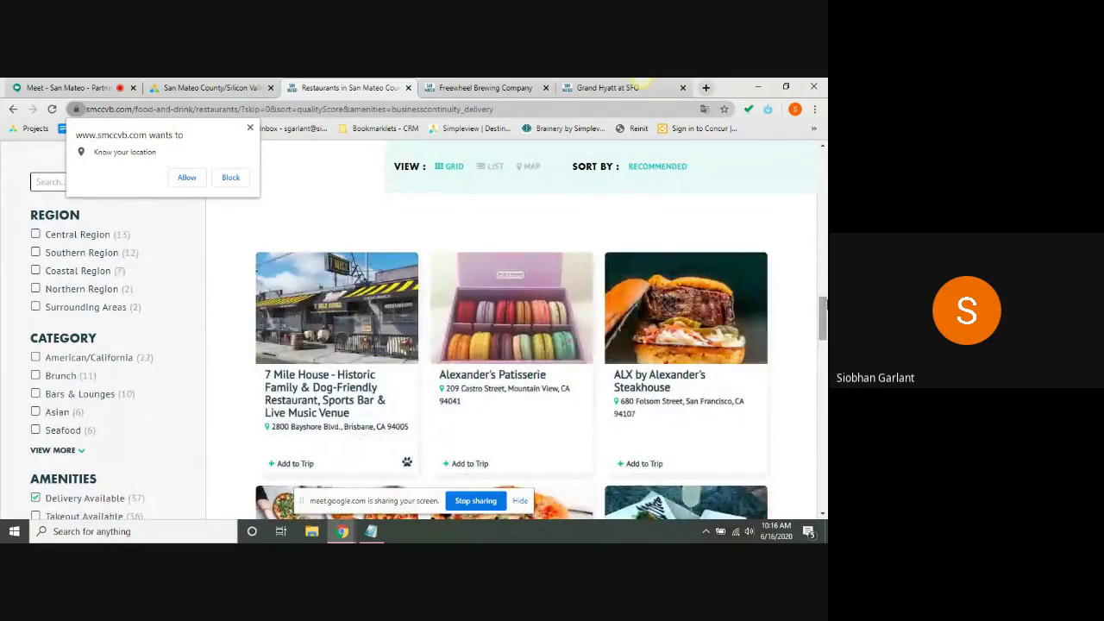
{"action": "left_click_drag", "start_coordinate": [824, 314], "coordinate": [825, 330]}
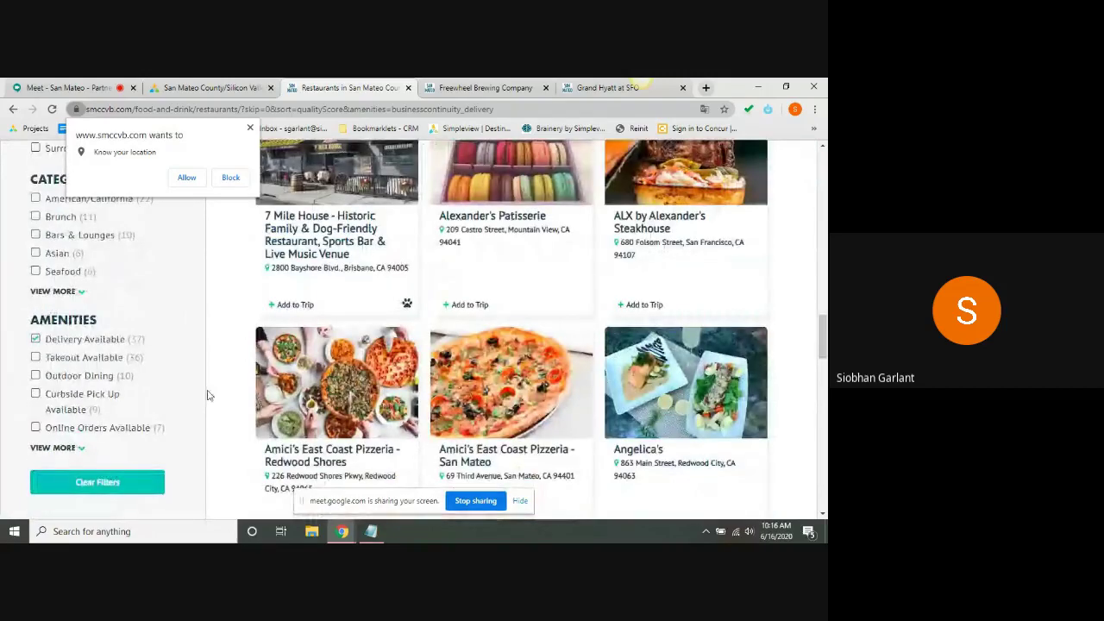
{"action": "left_click", "coordinate": [36, 396]}
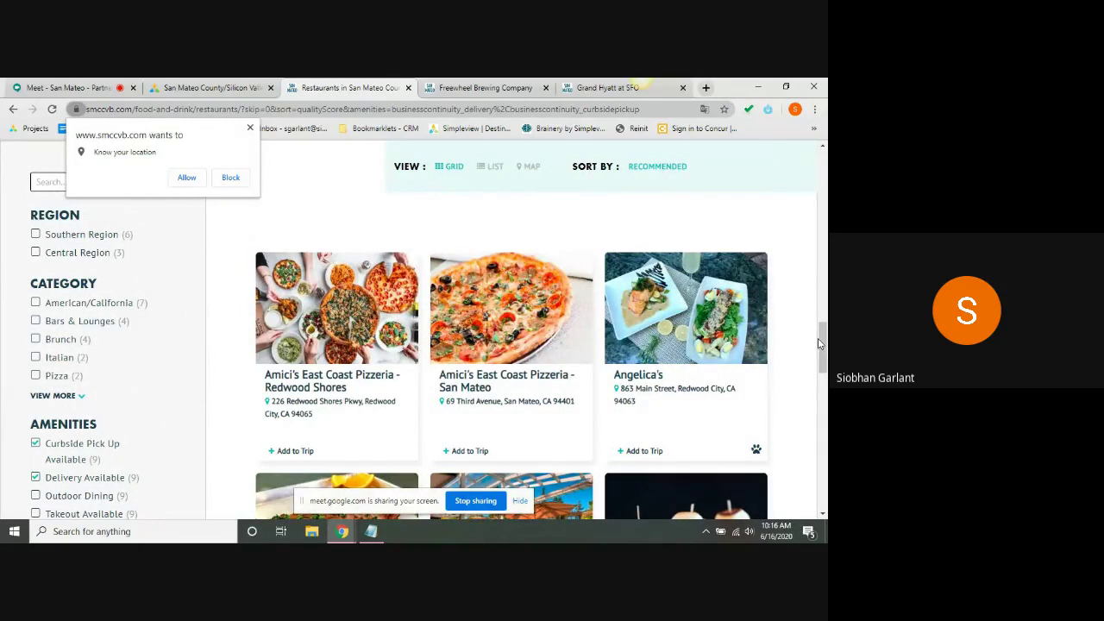
{"action": "mouse_move", "coordinate": [822, 345]}
{"action": "left_mouse_down"}
{"action": "mouse_move", "coordinate": [822, 304]}
{"action": "mouse_move", "coordinate": [823, 354]}
{"action": "left_mouse_up"}
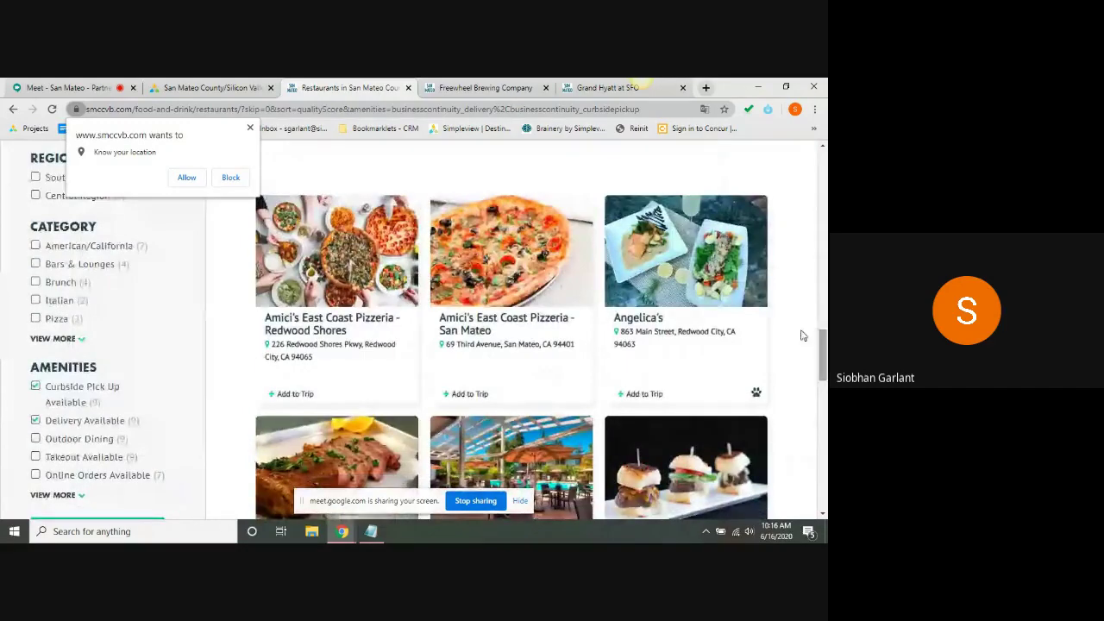
{"action": "left_click", "coordinate": [231, 86]}
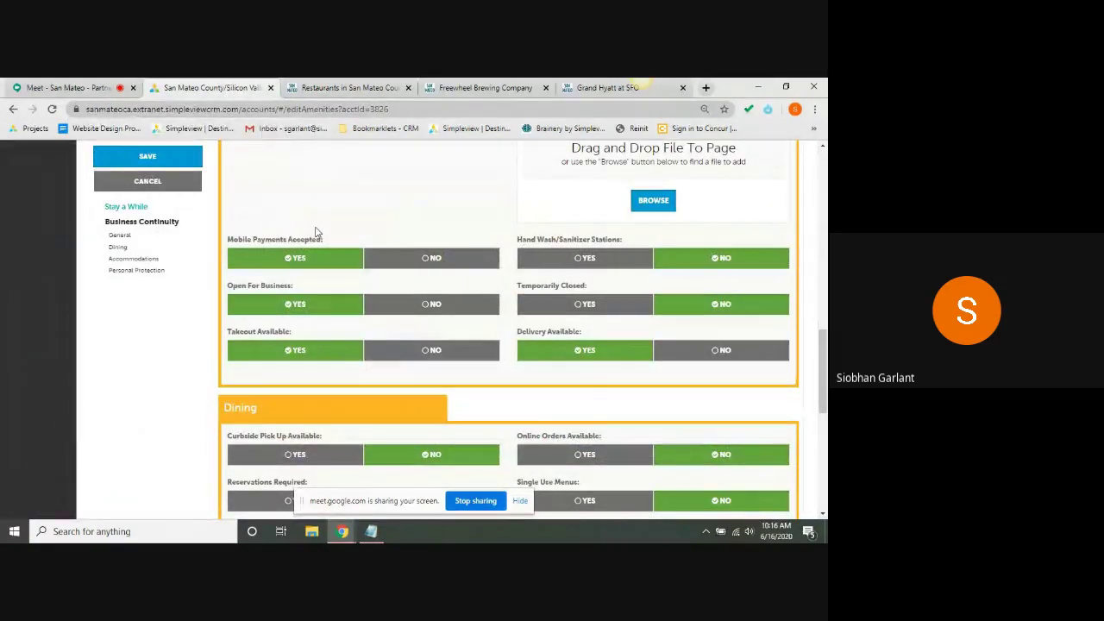
- Set Curbside Pick Up Available and Online Orders Available to Yes
{"action": "scroll", "coordinate": [318, 228], "scroll_direction": "down", "scroll_amount": 2}
{"action": "scroll", "coordinate": [315, 231], "scroll_direction": "down", "scroll_amount": 3}
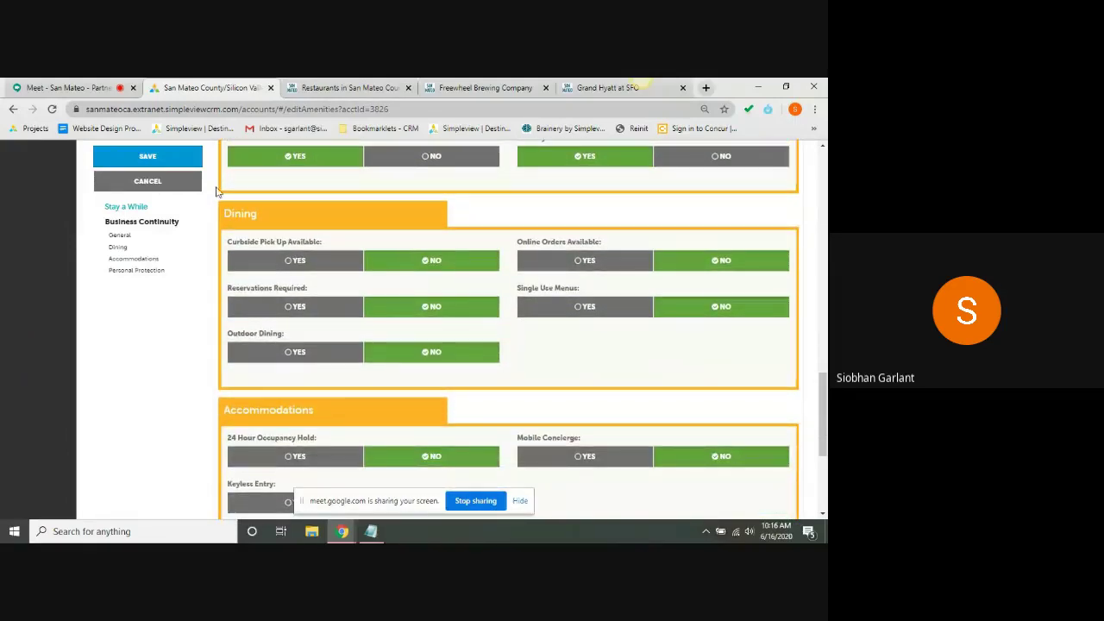
{"action": "left_click", "coordinate": [260, 266]}
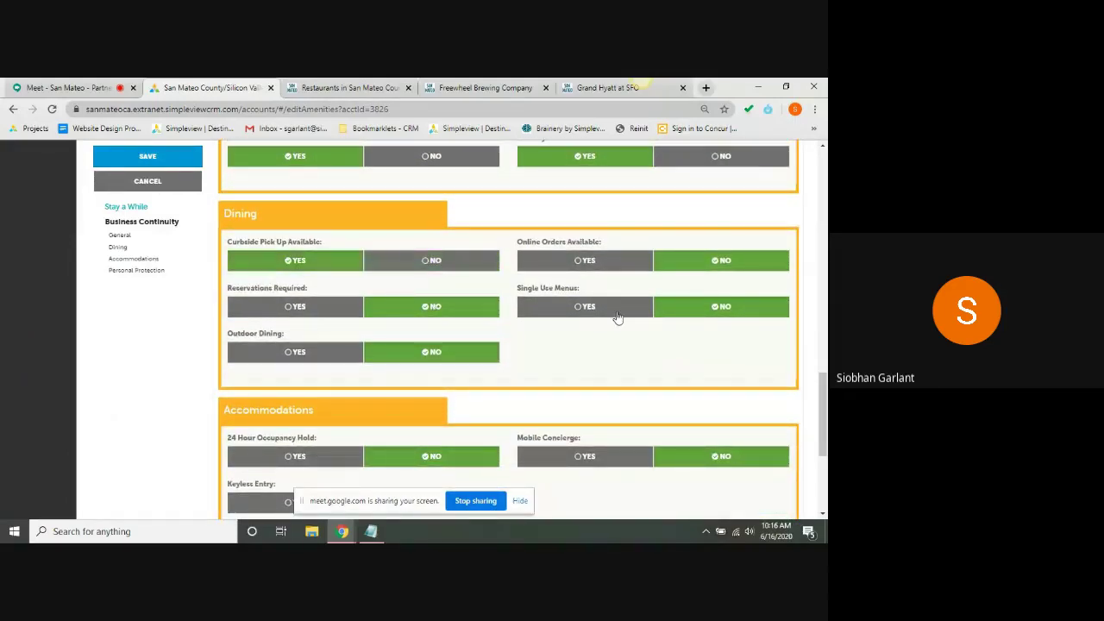
{"action": "left_click", "coordinate": [589, 263]}
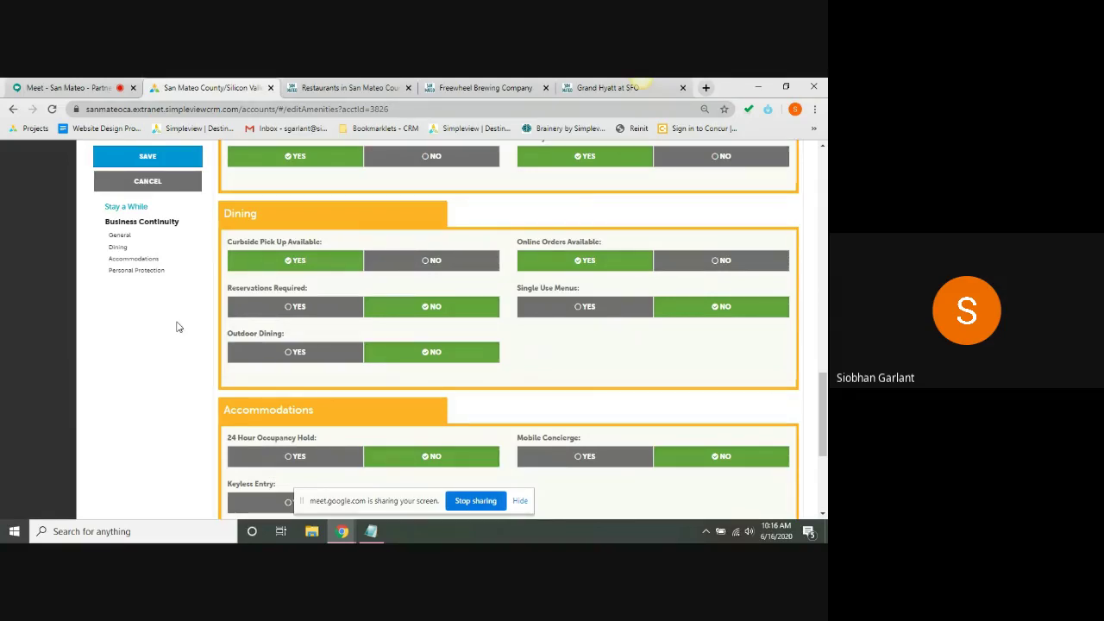
- Set guest and staff masks, masks provided, staff health training and screening to Yes, then save
{"action": "scroll", "coordinate": [178, 327], "scroll_direction": "down", "scroll_amount": 3}
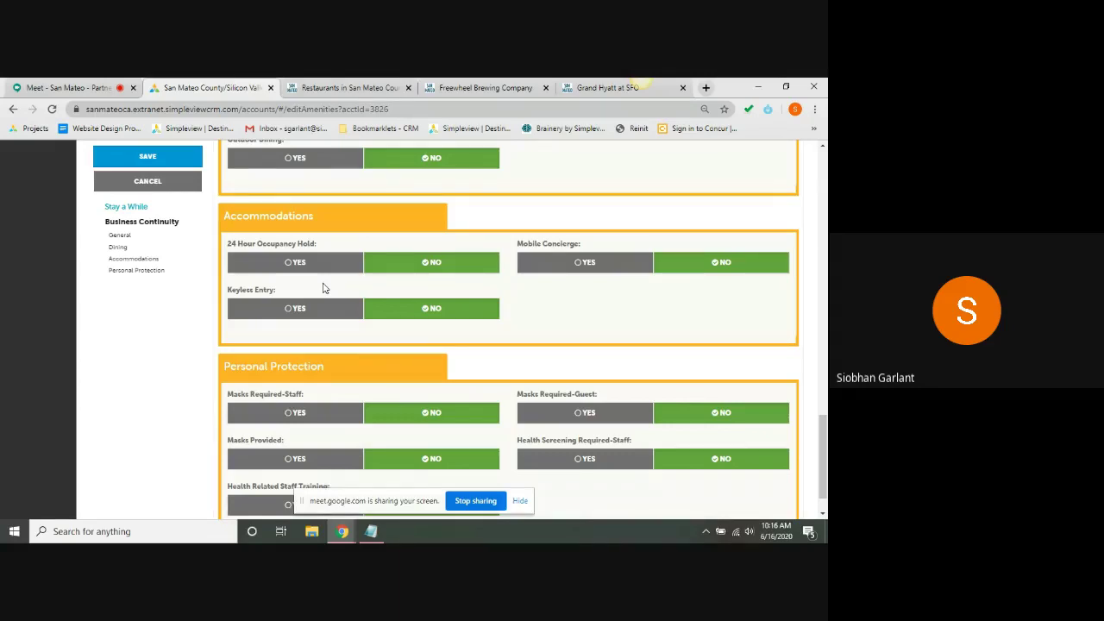
{"action": "scroll", "coordinate": [323, 288], "scroll_direction": "down", "scroll_amount": 1}
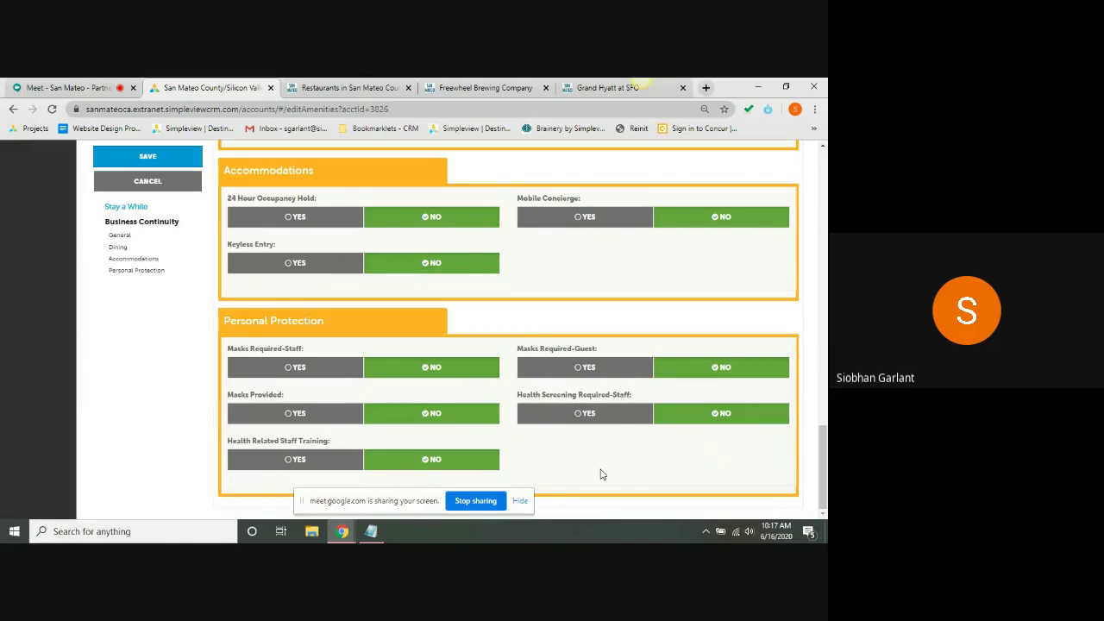
{"action": "left_click", "coordinate": [596, 380]}
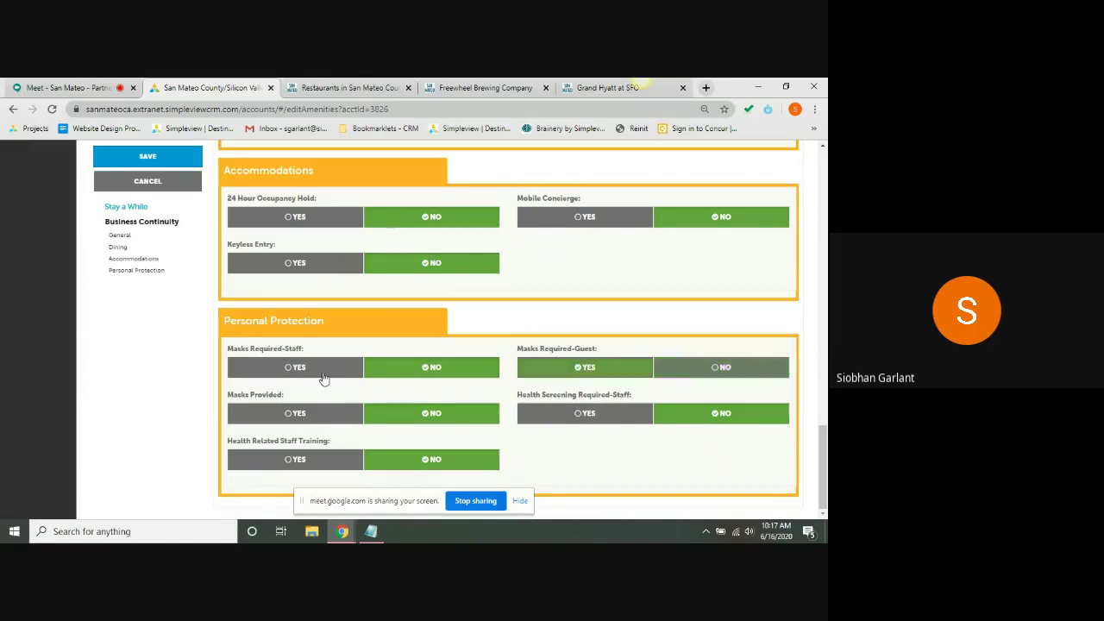
{"action": "left_click", "coordinate": [255, 378]}
{"action": "left_click", "coordinate": [259, 419]}
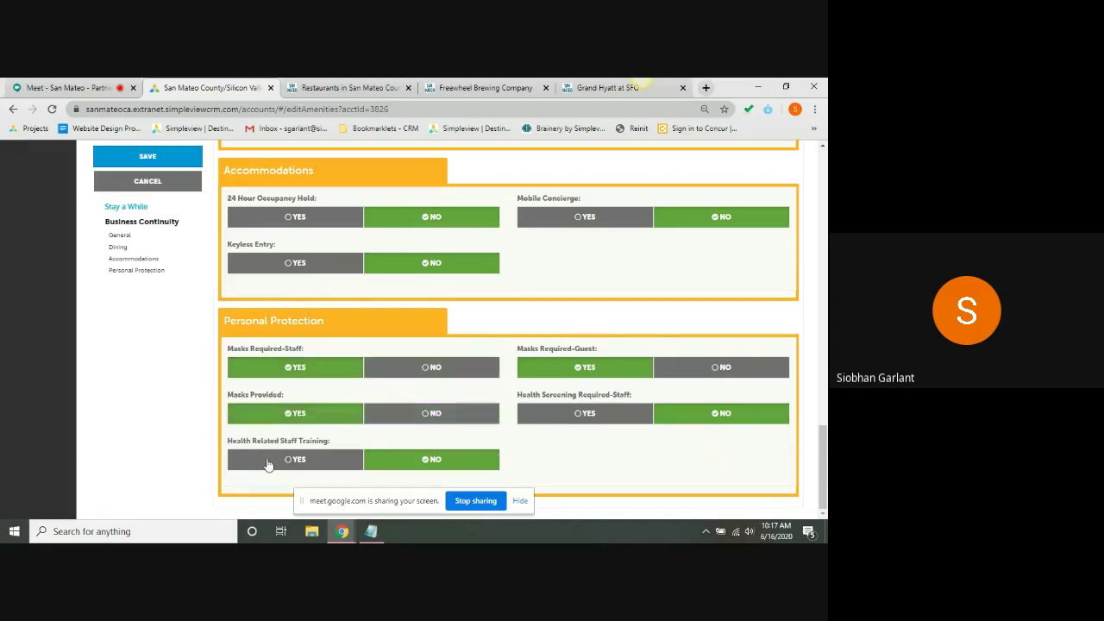
{"action": "left_click", "coordinate": [266, 462]}
{"action": "left_click", "coordinate": [592, 416]}
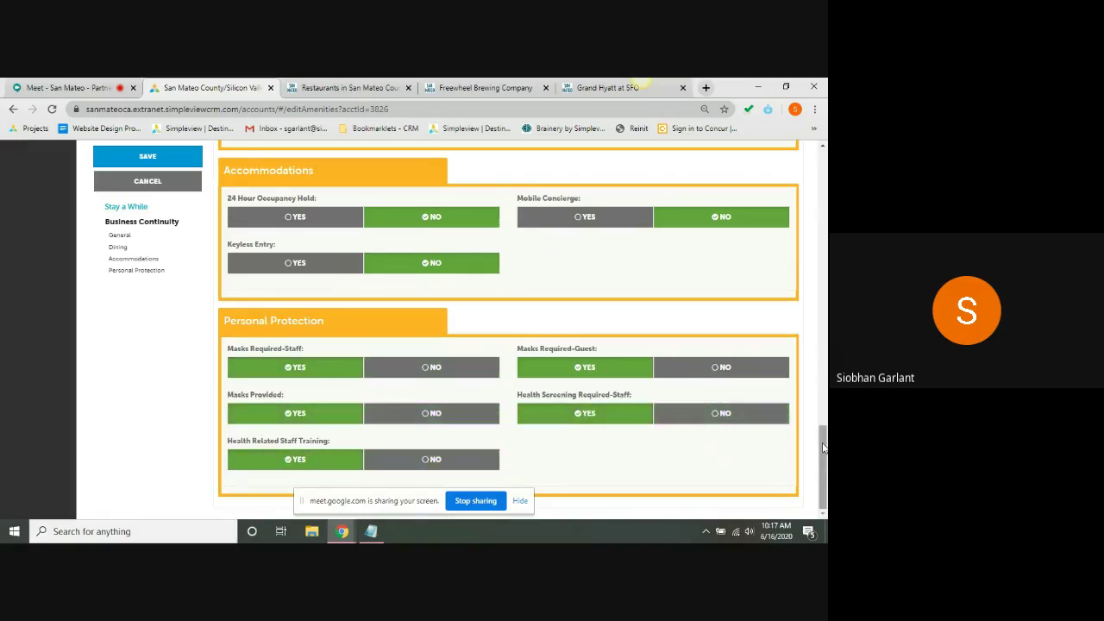
{"action": "left_click_drag", "start_coordinate": [822, 447], "coordinate": [825, 323]}
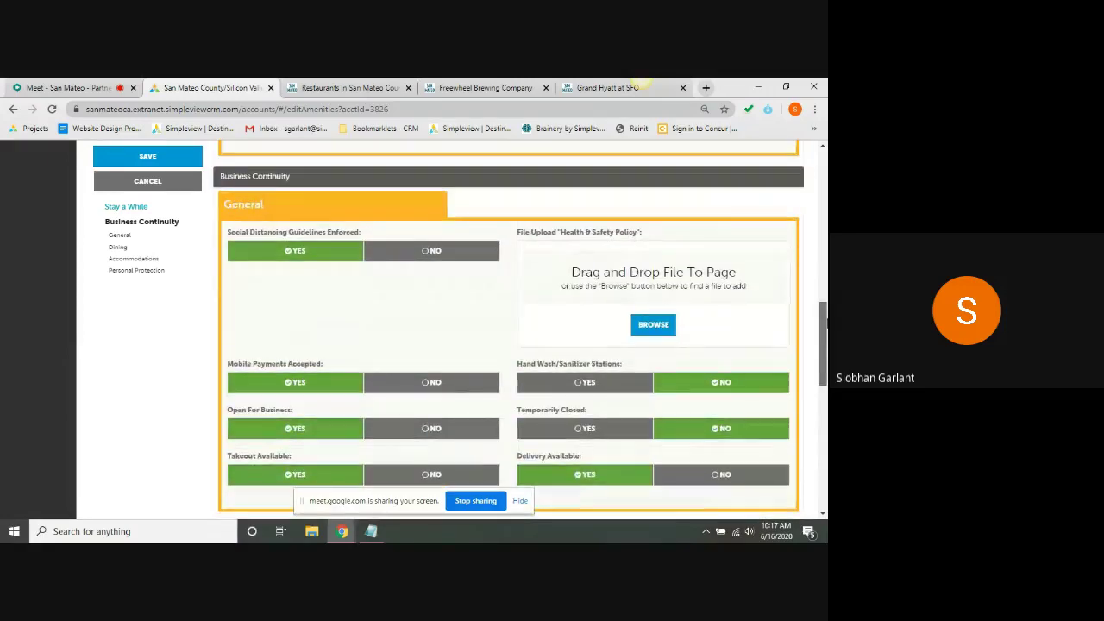
{"action": "left_click", "coordinate": [168, 157]}
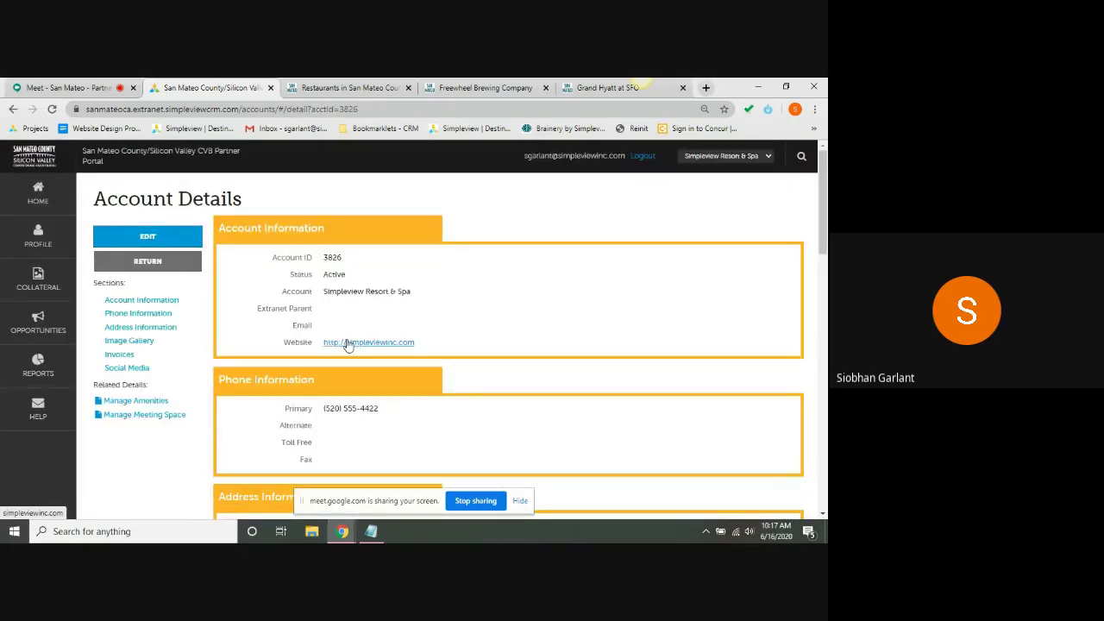
- After a glance at the Restaurants tab, open Manage Meeting Space to view the resort's Facility Details
{"action": "left_click", "coordinate": [353, 87]}
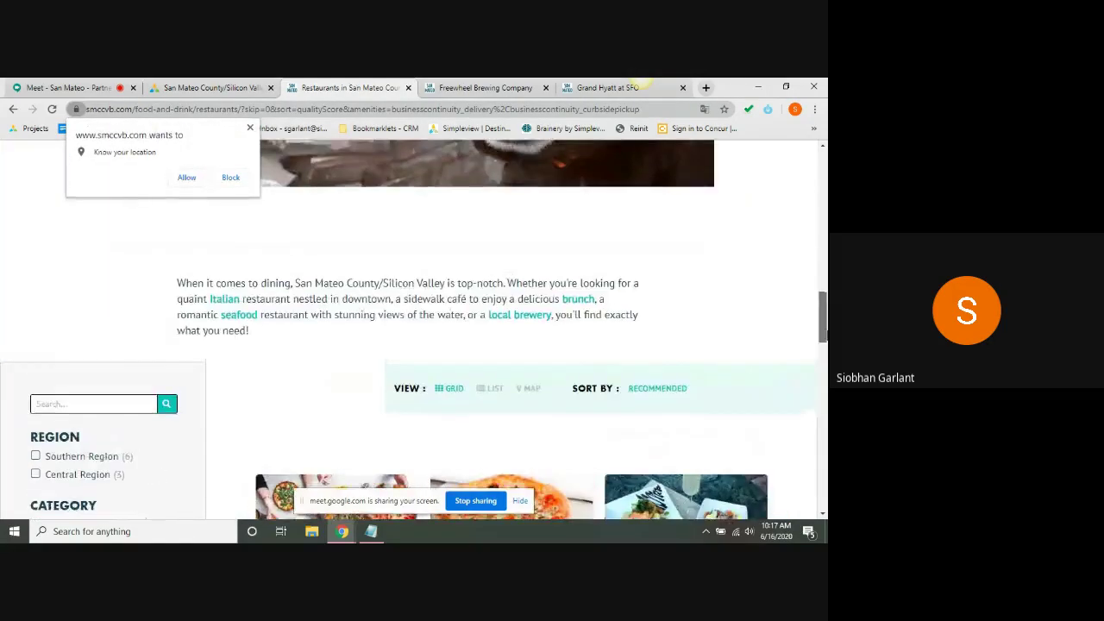
{"action": "left_click", "coordinate": [211, 87]}
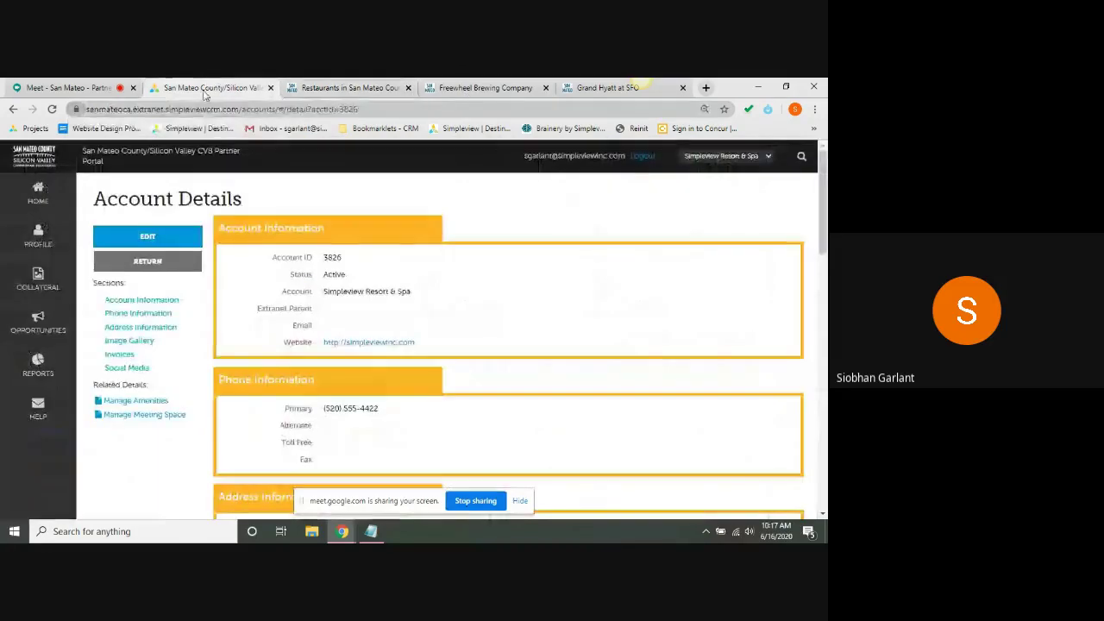
{"action": "left_click", "coordinate": [178, 418]}
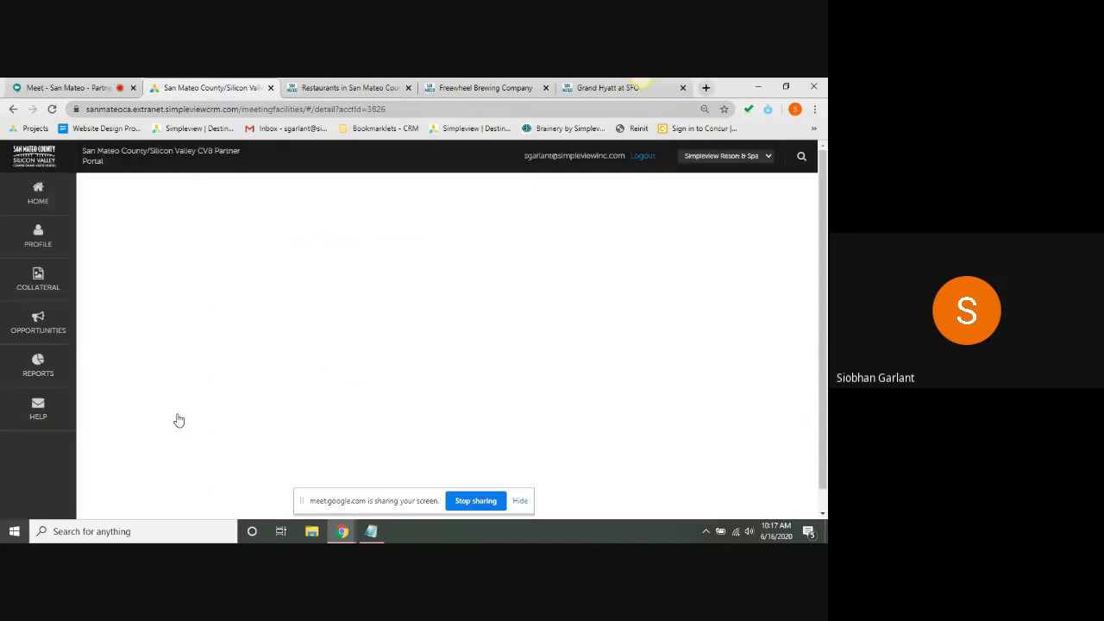
{"action": "left_click_drag", "start_coordinate": [826, 193], "coordinate": [827, 228]}
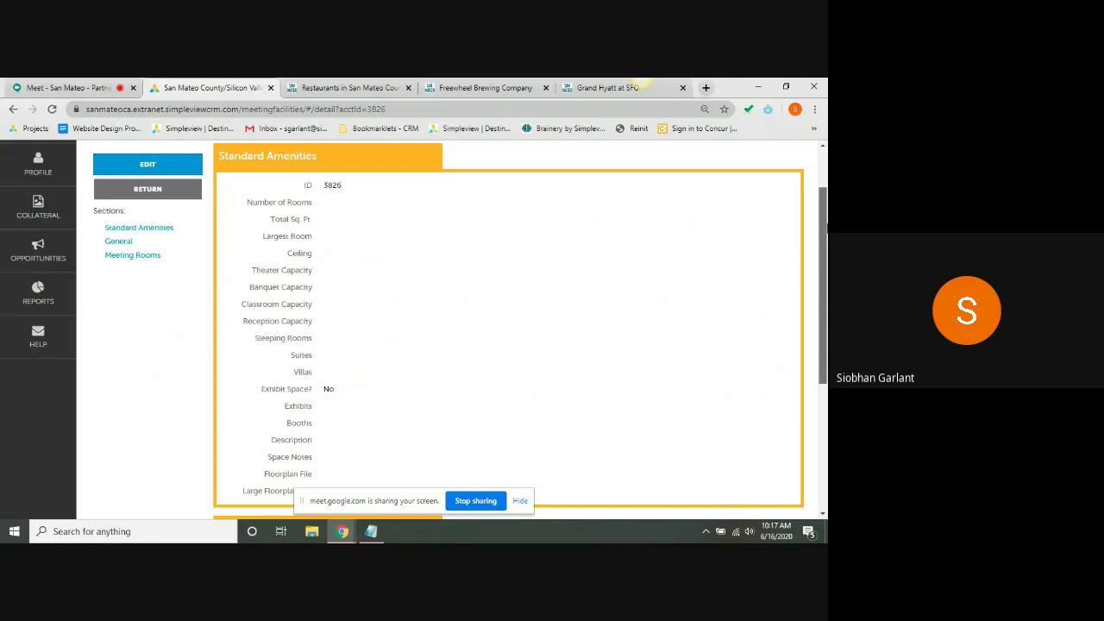
{"action": "left_click_drag", "start_coordinate": [827, 228], "coordinate": [827, 258]}
{"action": "left_click_drag", "start_coordinate": [825, 319], "coordinate": [825, 188]}
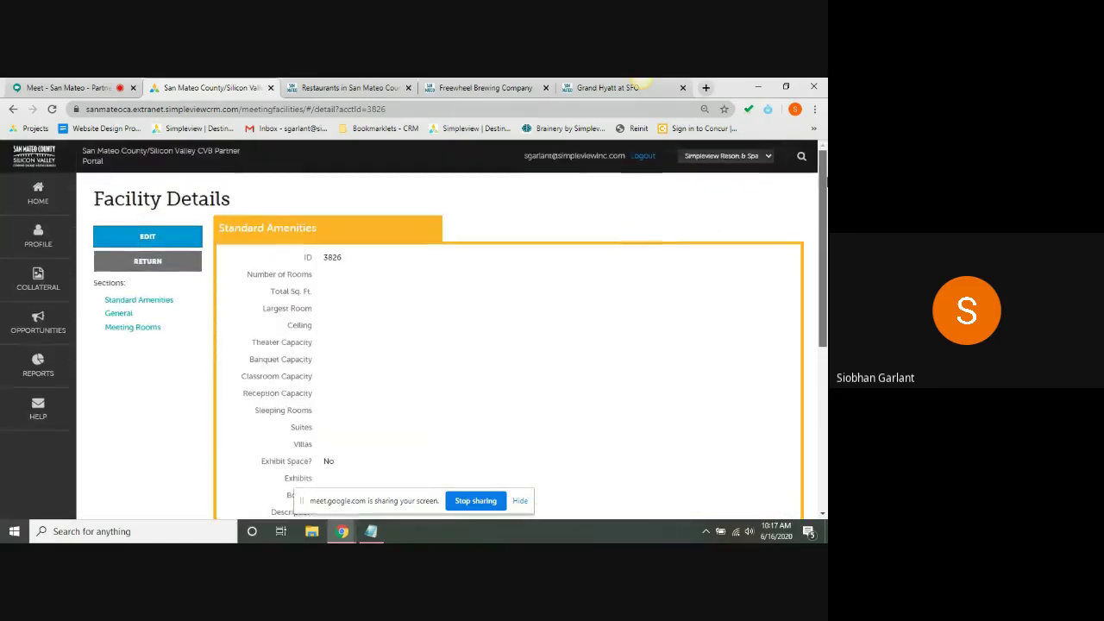
{"action": "left_click", "coordinate": [155, 237]}
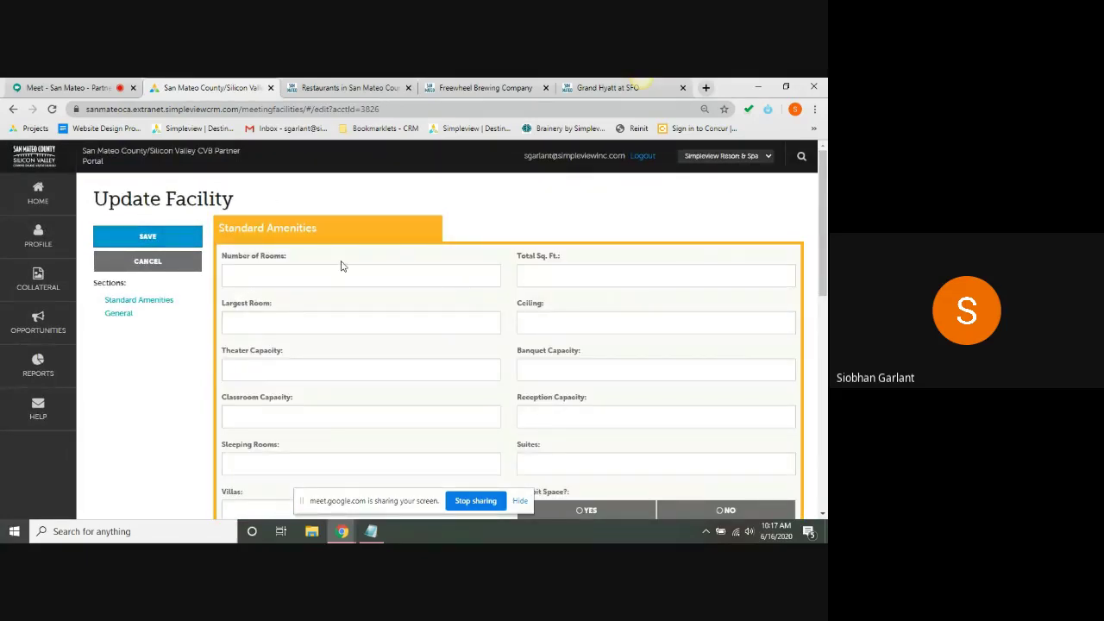
{"action": "left_click", "coordinate": [341, 272]}
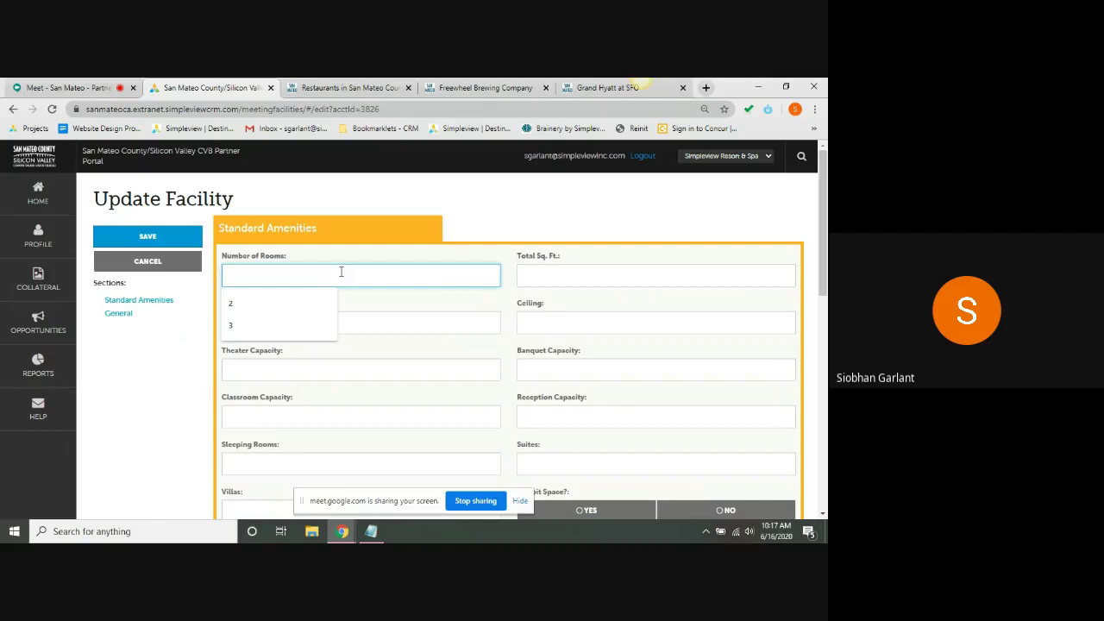
{"action": "type", "text": "10"}
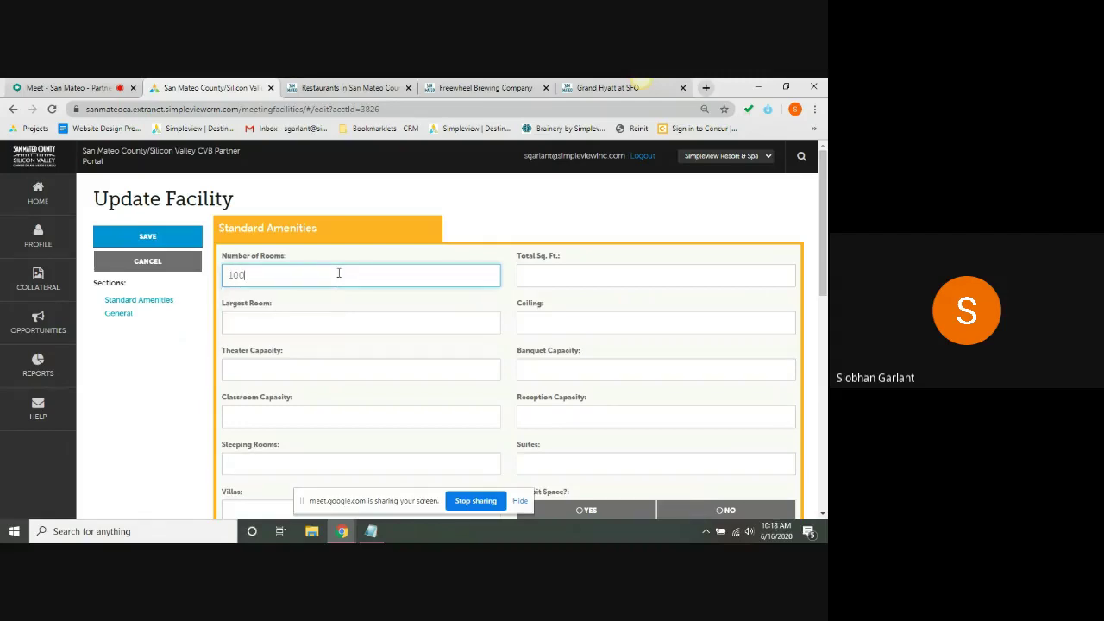
{"action": "type", "text": "0"}
{"action": "left_click", "coordinate": [166, 427]}
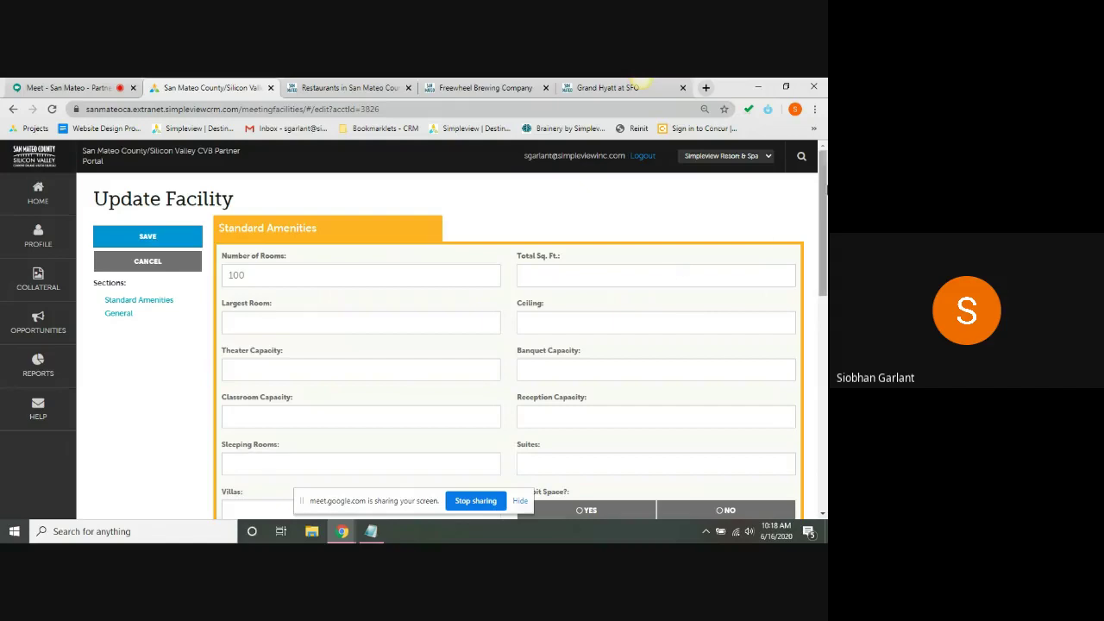
{"action": "left_click_drag", "start_coordinate": [823, 190], "coordinate": [828, 315]}
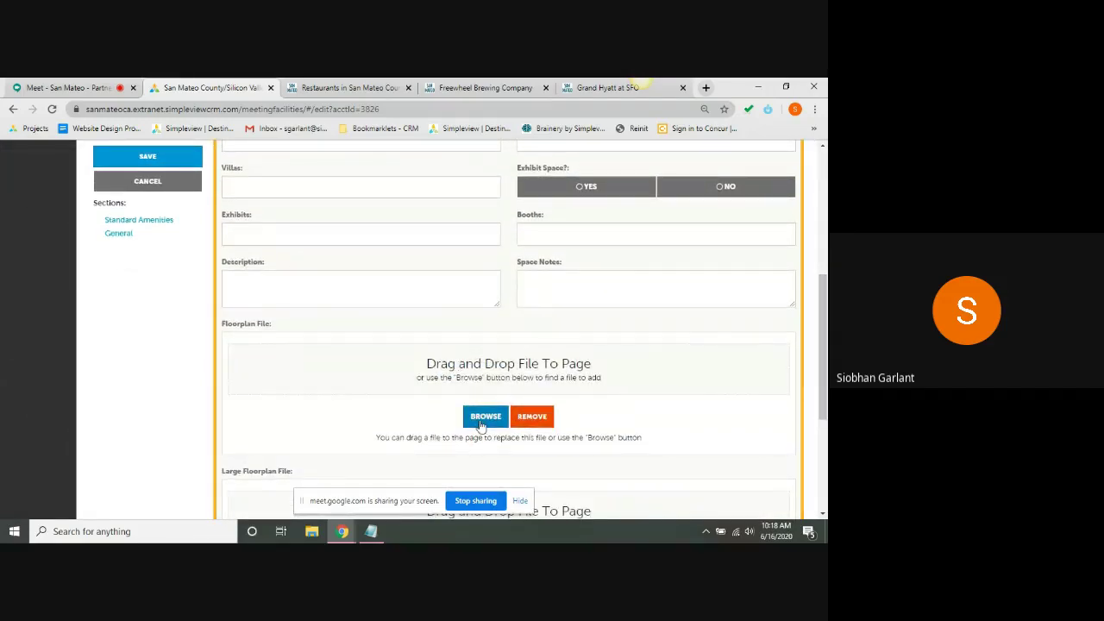
{"action": "left_click_drag", "start_coordinate": [823, 380], "coordinate": [827, 224]}
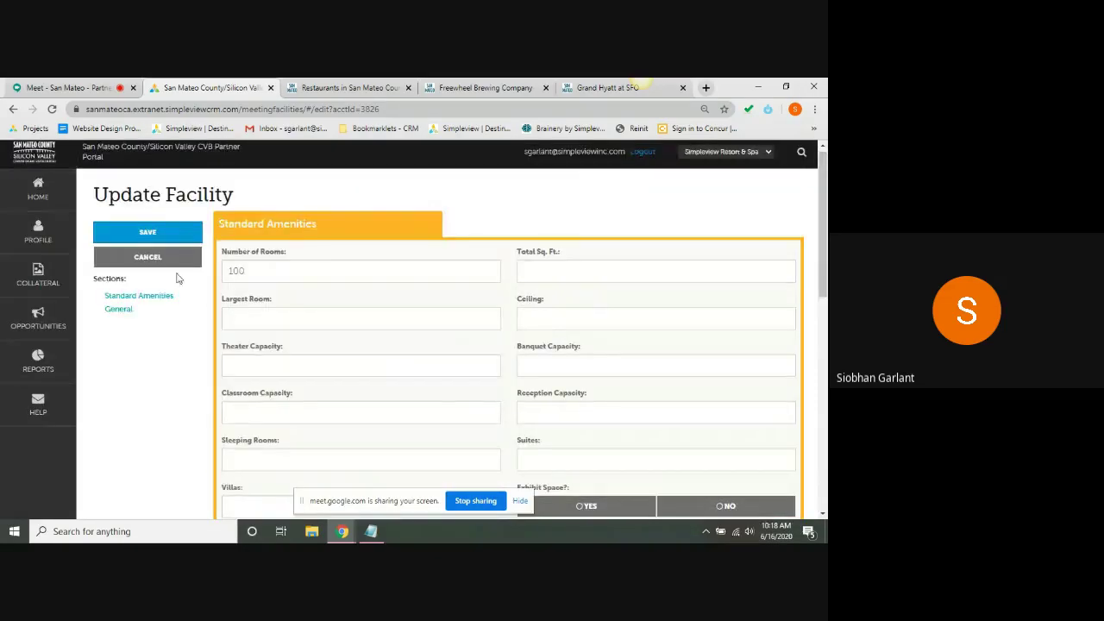
{"action": "left_click", "coordinate": [147, 254]}
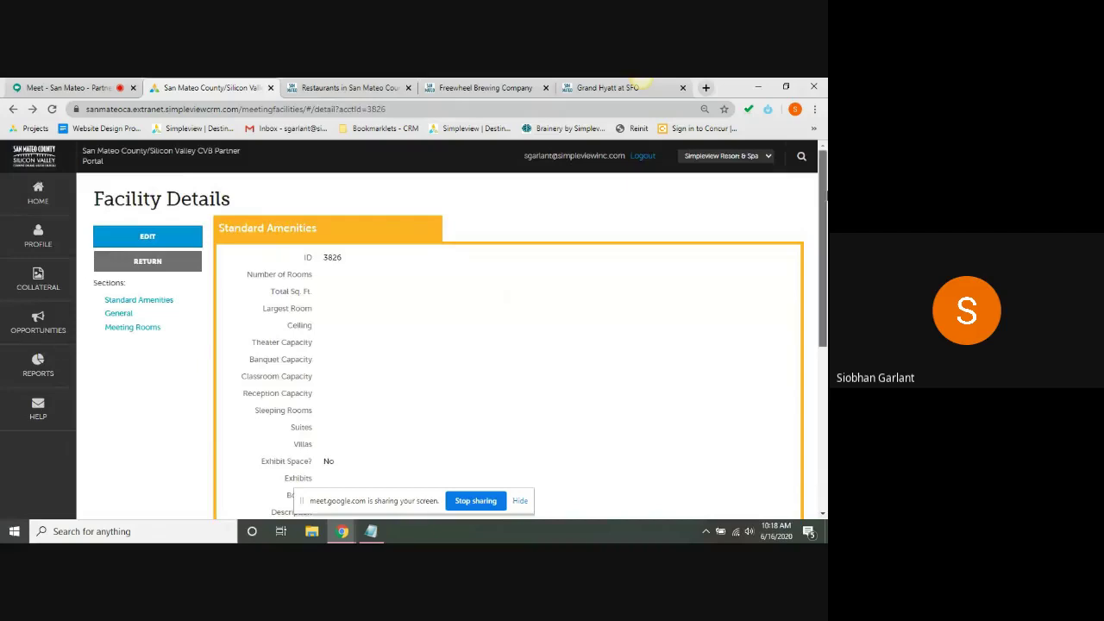
{"action": "left_click_drag", "start_coordinate": [825, 196], "coordinate": [826, 358]}
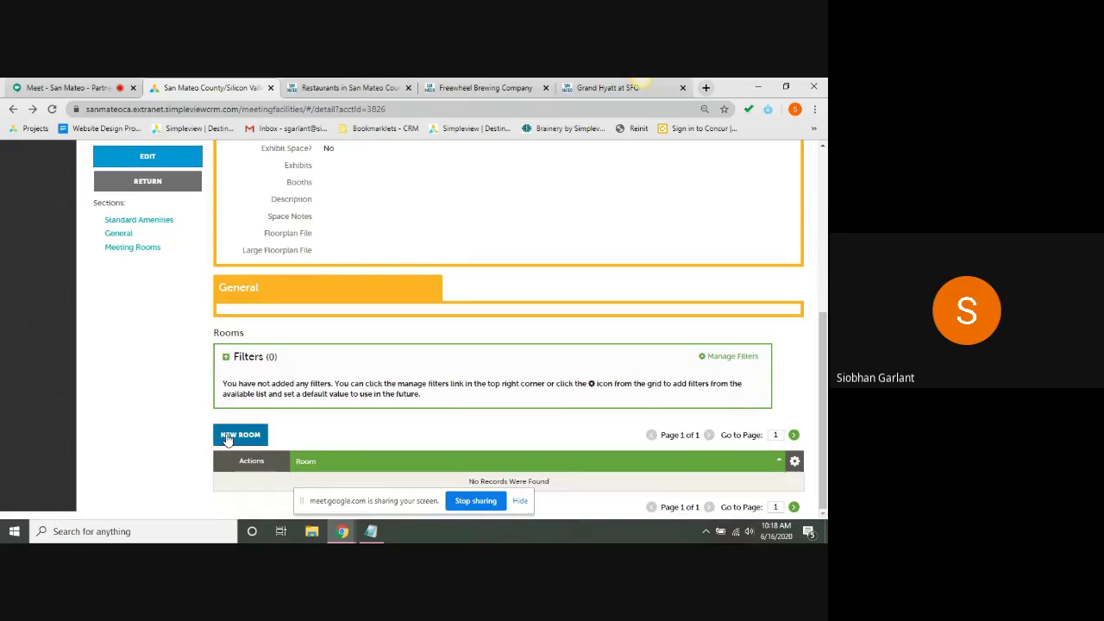
{"action": "left_click", "coordinate": [228, 438]}
{"action": "left_click", "coordinate": [554, 271]}
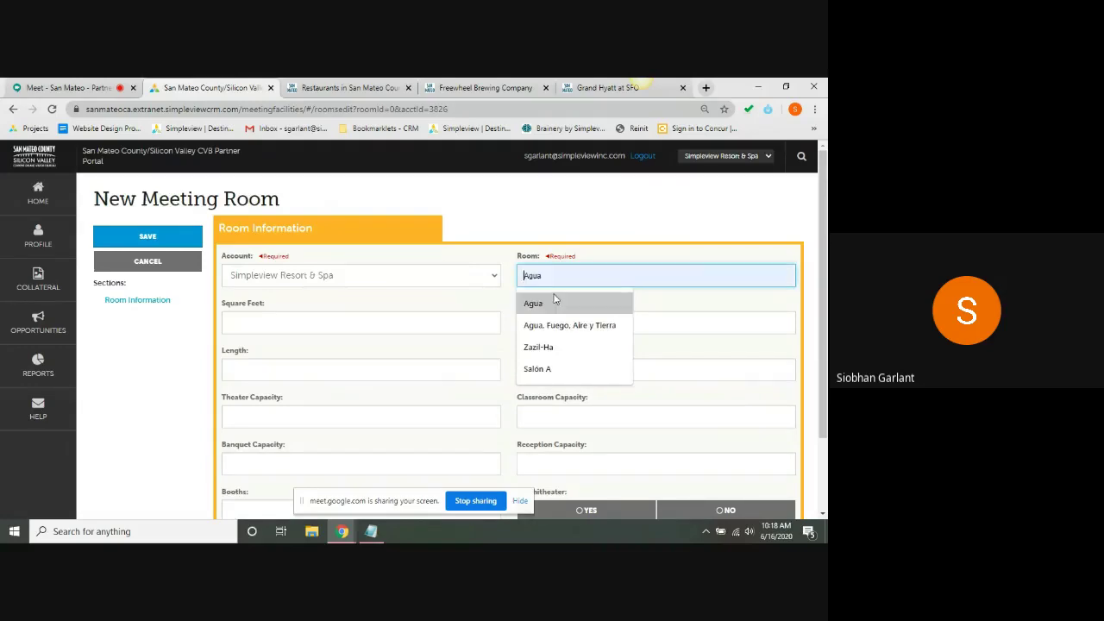
{"action": "left_click", "coordinate": [555, 299]}
{"action": "left_click", "coordinate": [377, 313]}
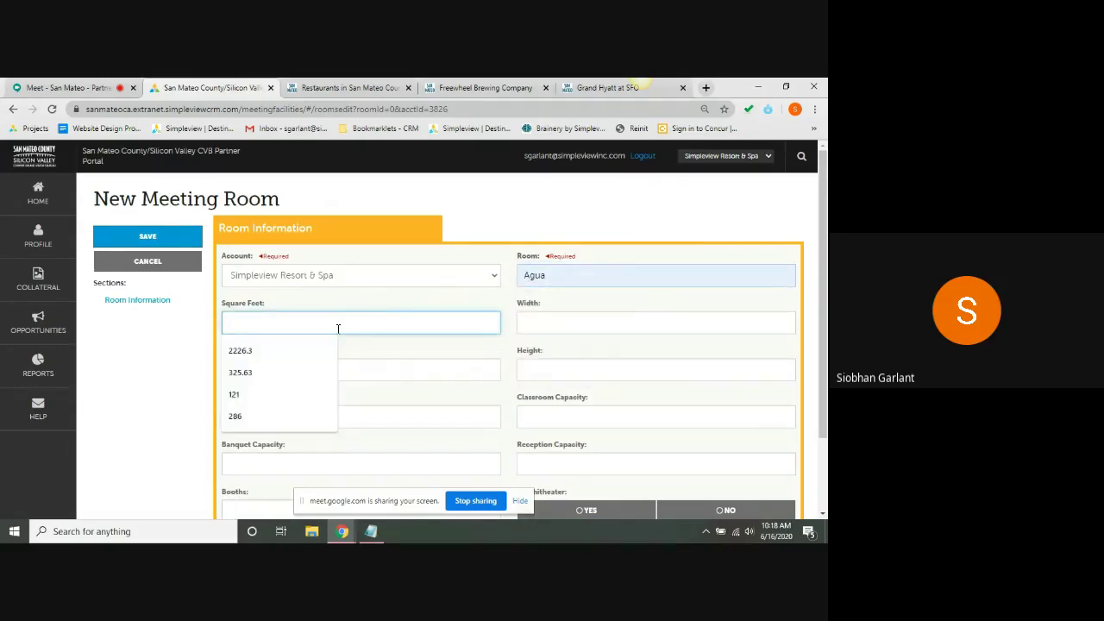
{"action": "type", "text": "1000"}
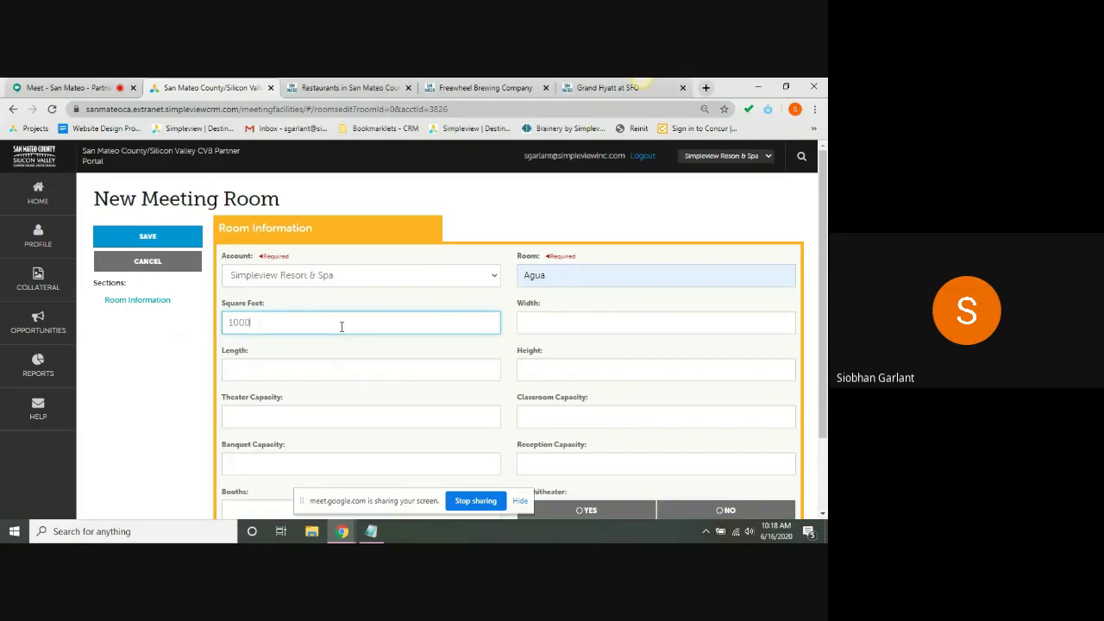
{"action": "left_click", "coordinate": [188, 375]}
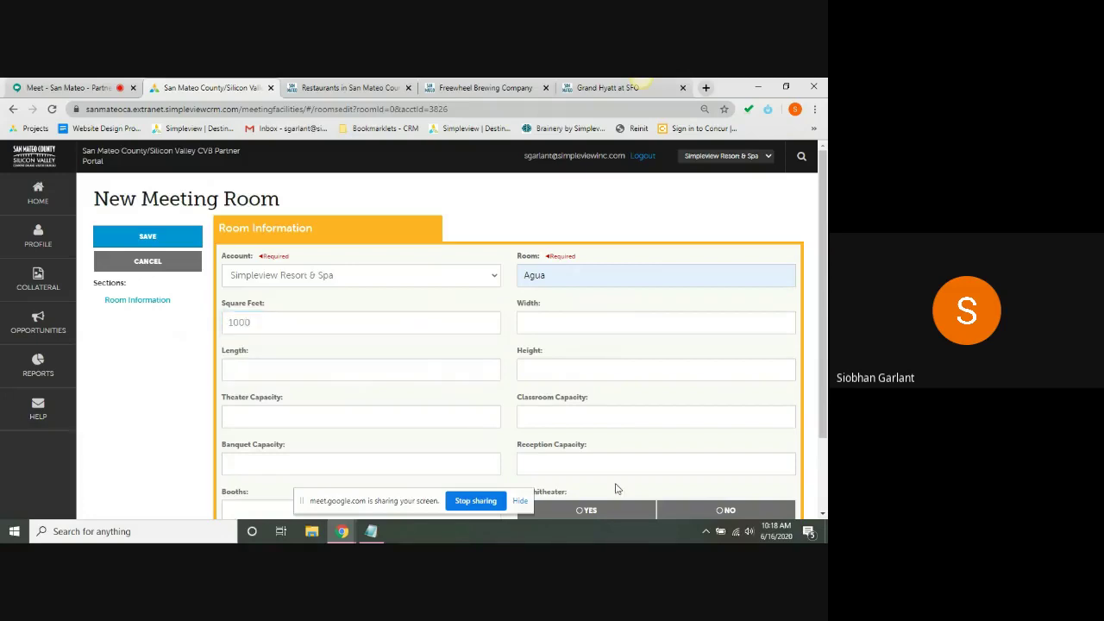
{"action": "scroll", "coordinate": [825, 294], "scroll_direction": "down", "scroll_amount": 1}
{"action": "scroll", "coordinate": [826, 294], "scroll_direction": "down", "scroll_amount": 2}
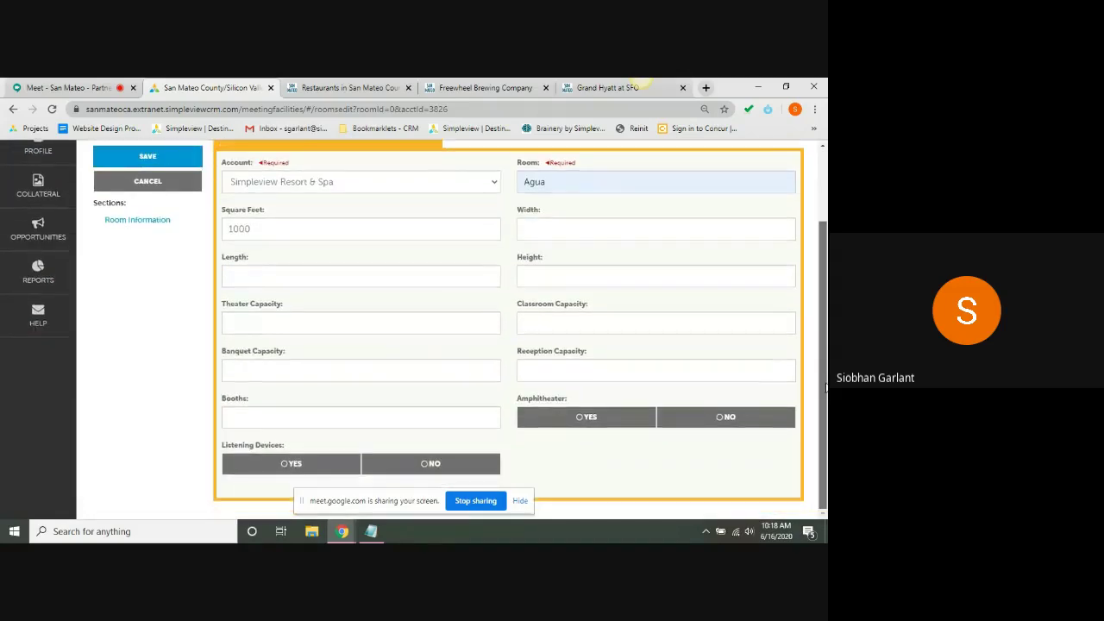
{"action": "scroll", "coordinate": [820, 386], "scroll_direction": "up", "scroll_amount": 2}
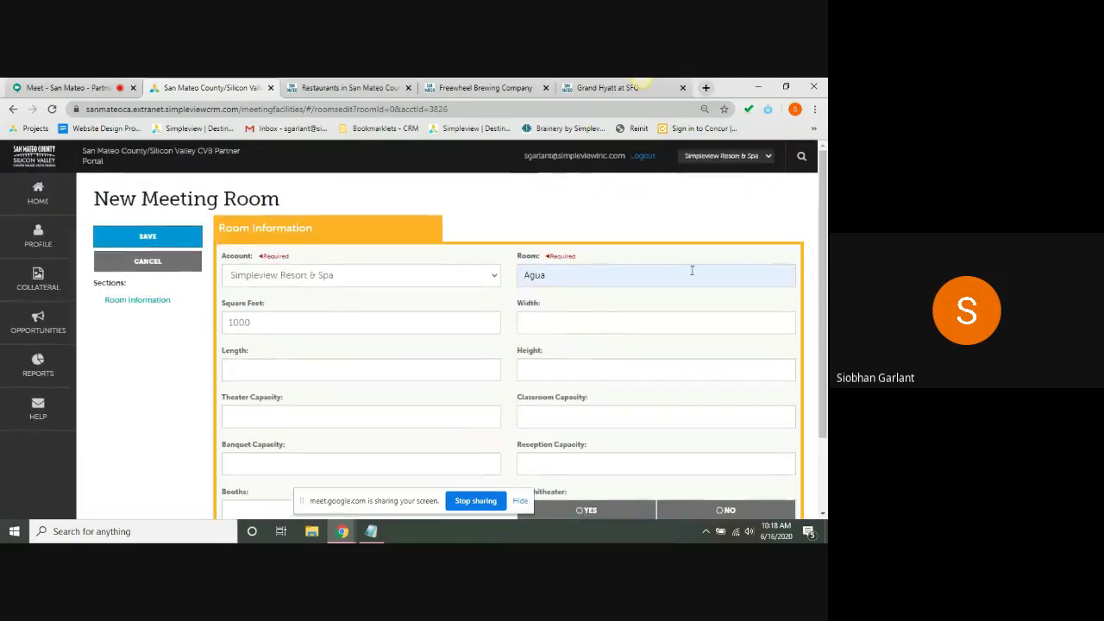
{"action": "left_click", "coordinate": [162, 263]}
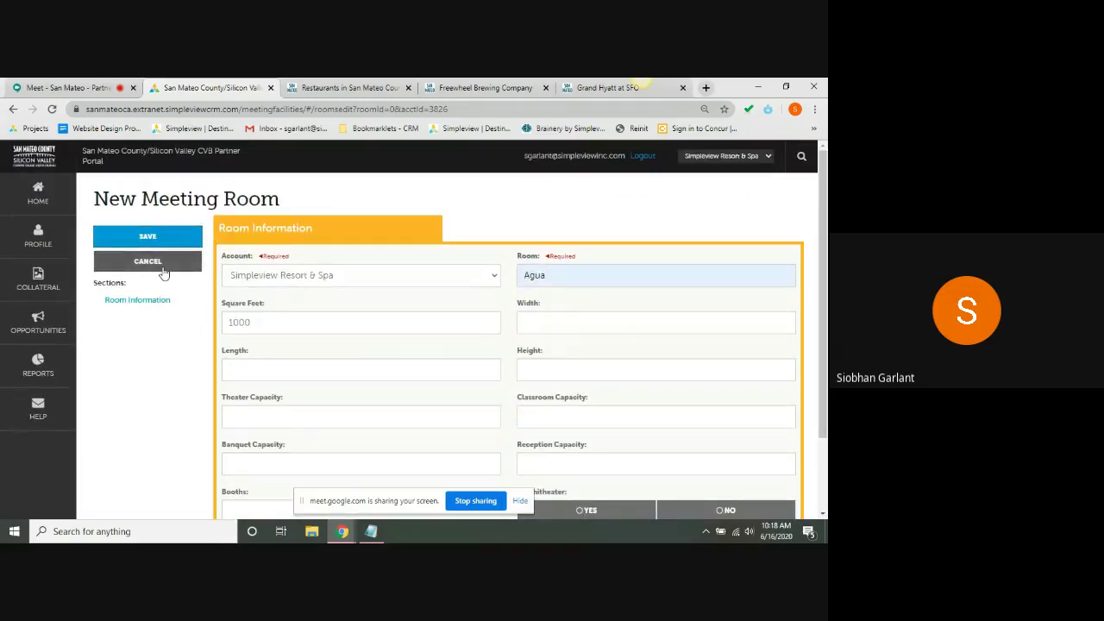
{"action": "left_click", "coordinate": [28, 238]}
- Open Profile > Accounts, check the resort row's Actions menu, then bring up the Profile flyout
{"action": "left_click", "coordinate": [129, 238]}
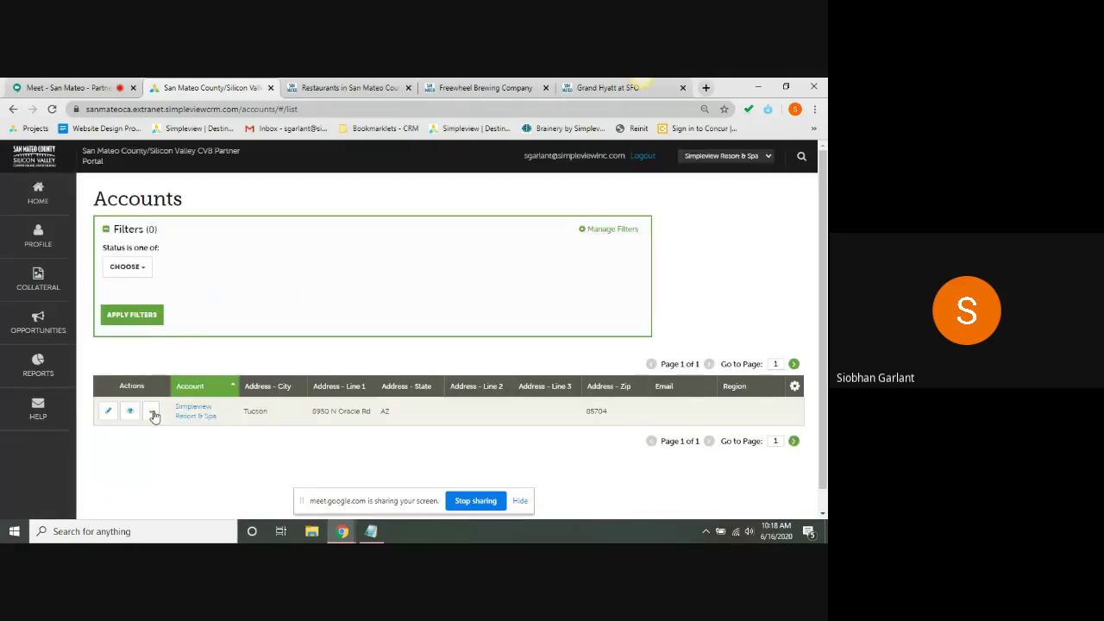
{"action": "left_click", "coordinate": [150, 411]}
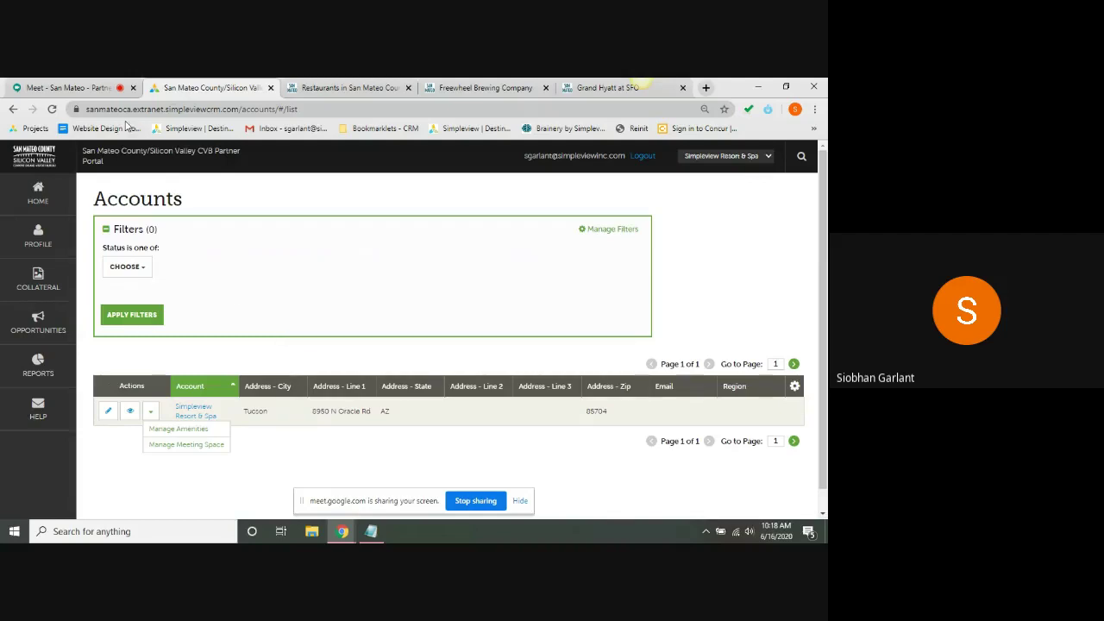
{"action": "left_click", "coordinate": [62, 85]}
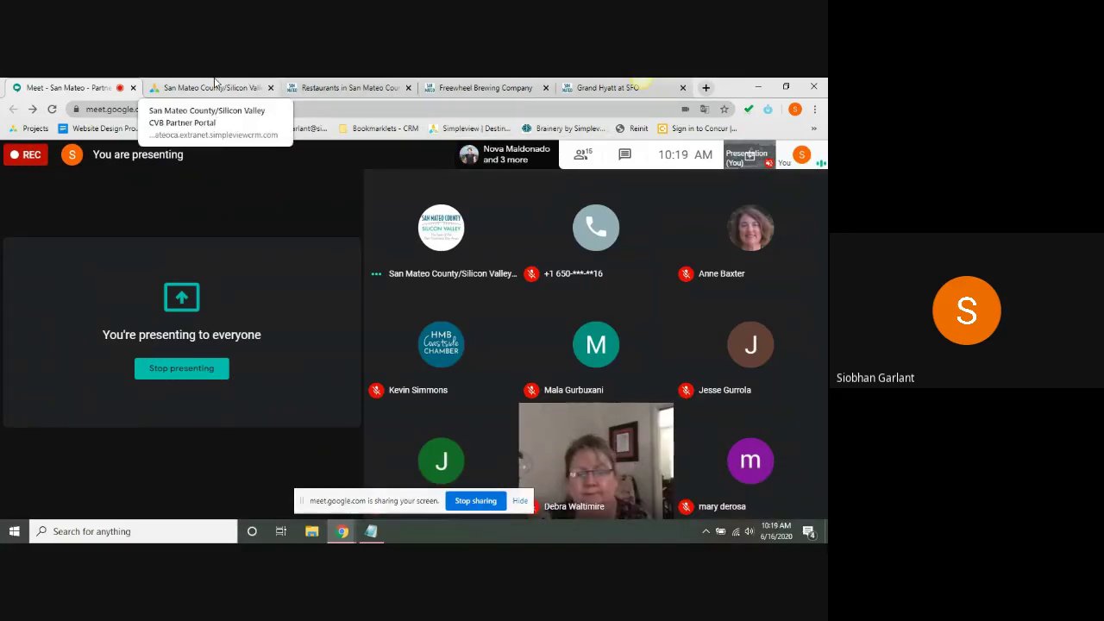
{"action": "left_click", "coordinate": [215, 85]}
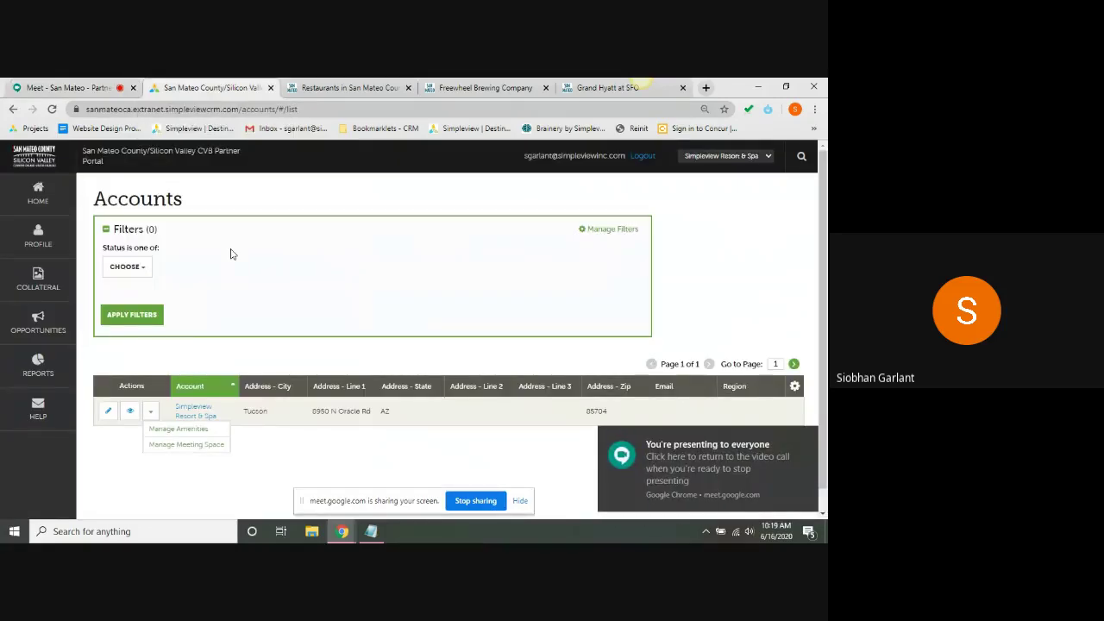
{"action": "left_click", "coordinate": [42, 240]}
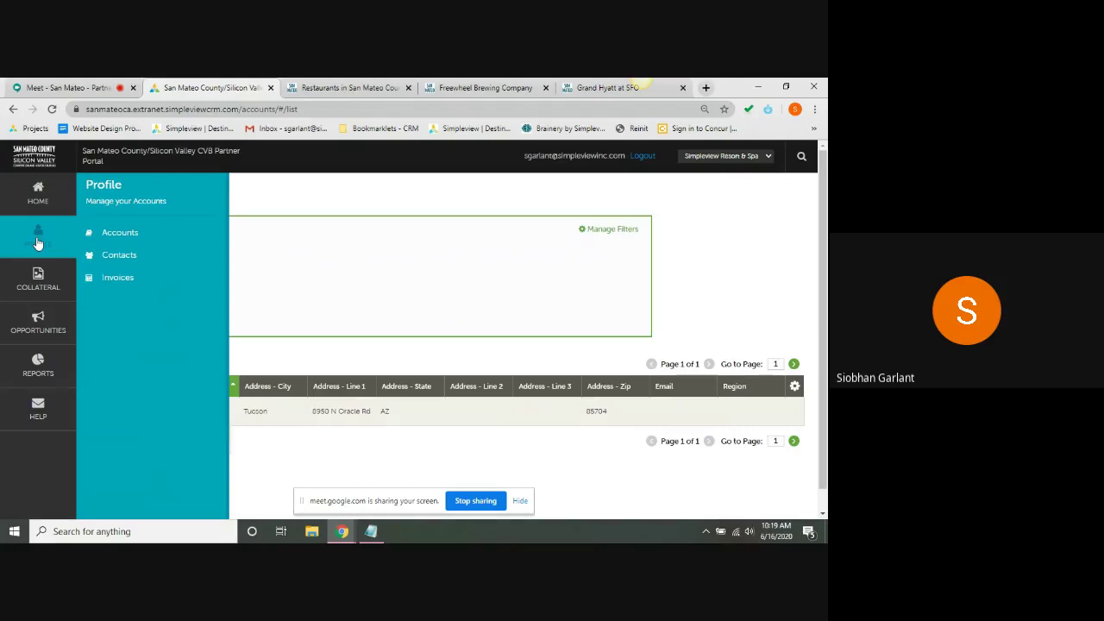
- Start a new contact from the Contacts list and enter the contact's first and last name
{"action": "left_click", "coordinate": [119, 256]}
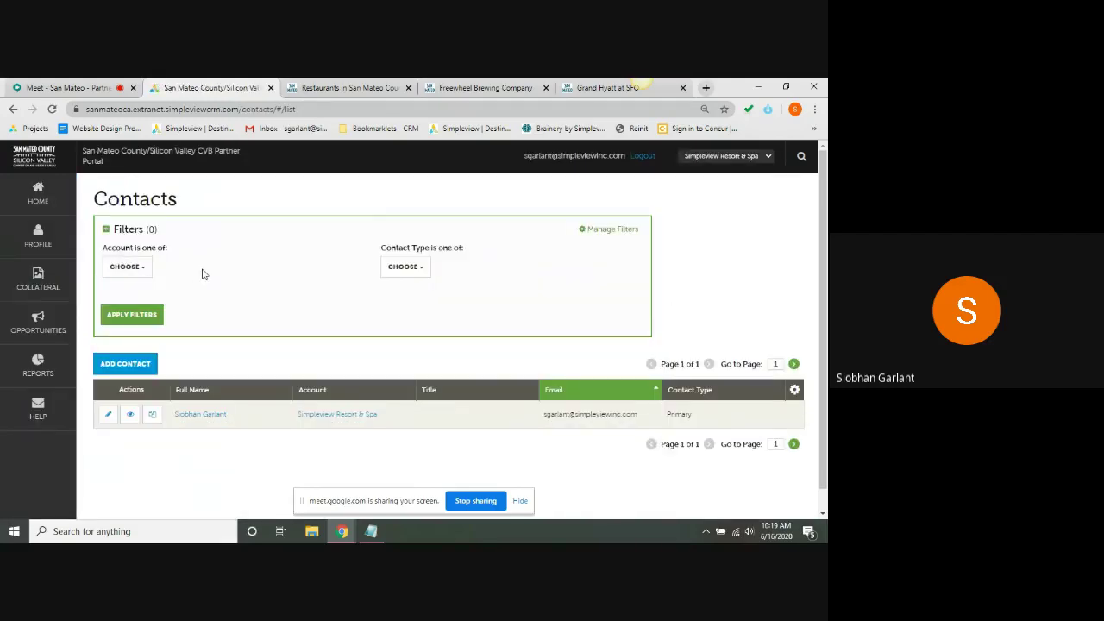
{"action": "scroll", "coordinate": [208, 339], "scroll_direction": "down", "scroll_amount": 1}
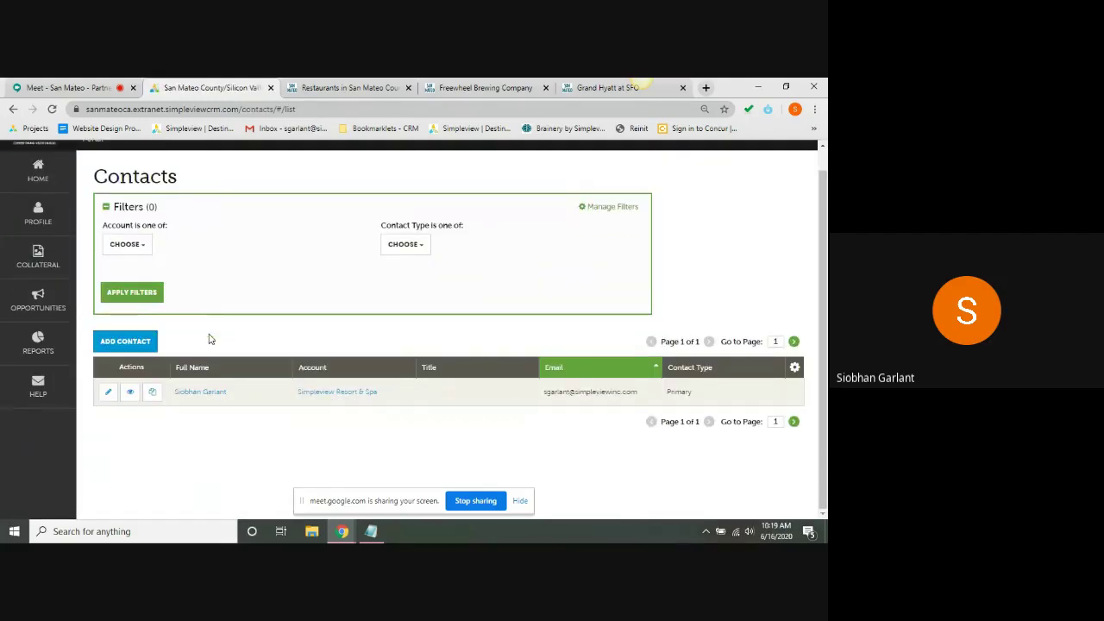
{"action": "scroll", "coordinate": [209, 339], "scroll_direction": "up", "scroll_amount": 1}
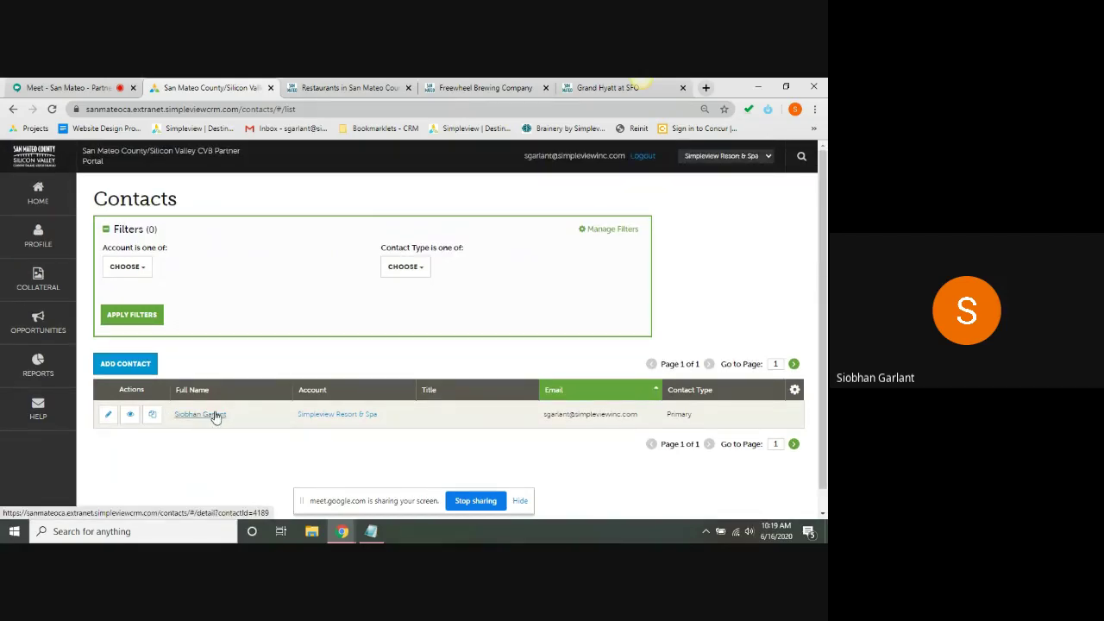
{"action": "left_click", "coordinate": [126, 364]}
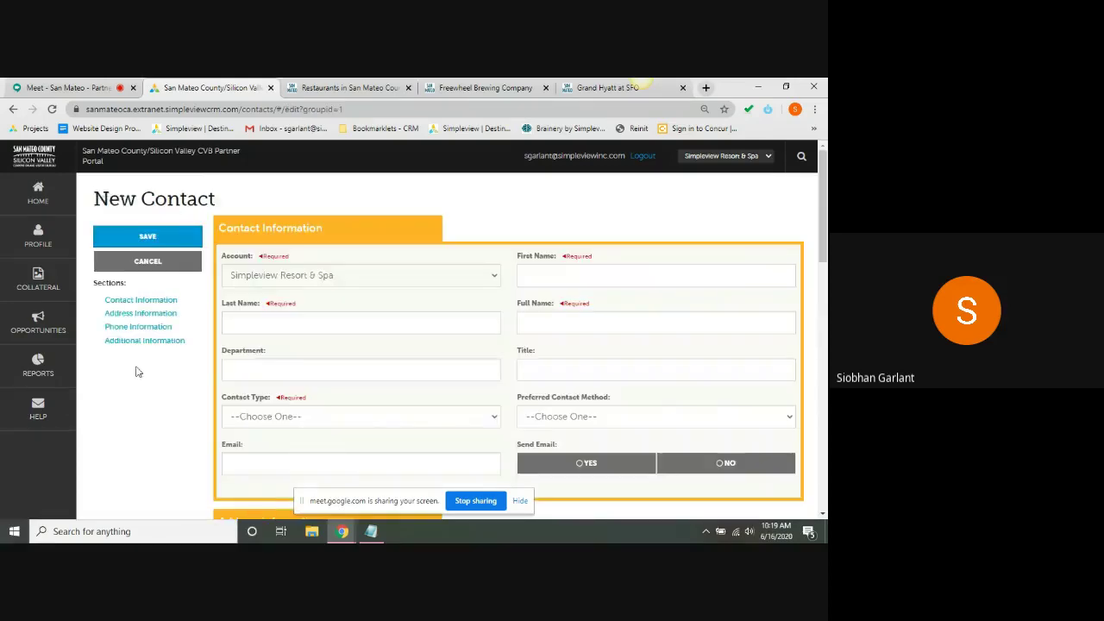
{"action": "left_click", "coordinate": [569, 278]}
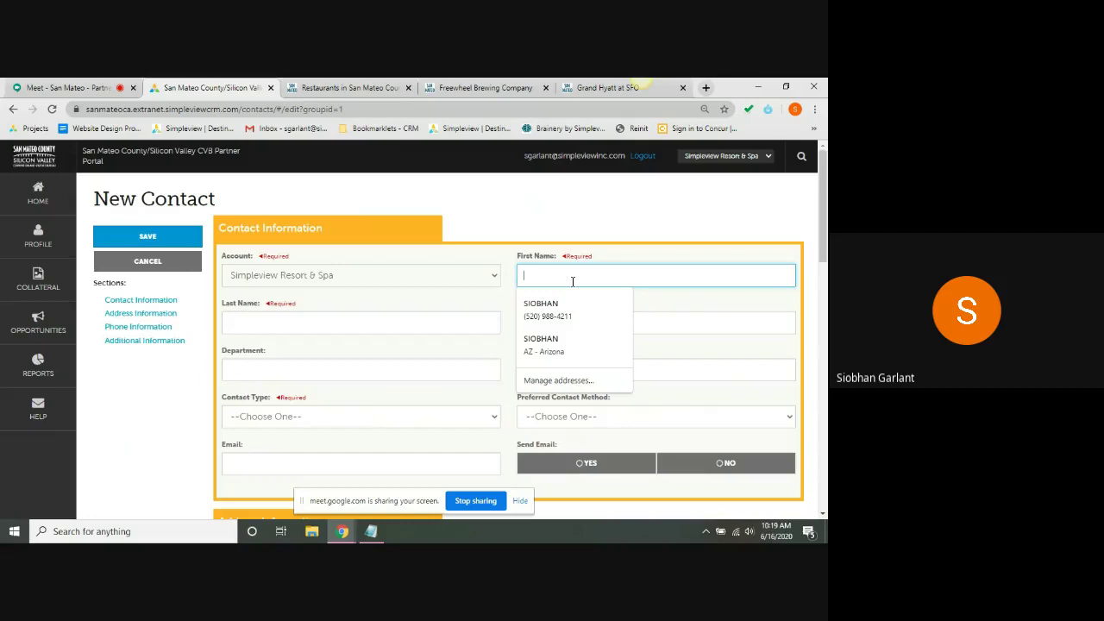
{"action": "key", "text": "Tab"}
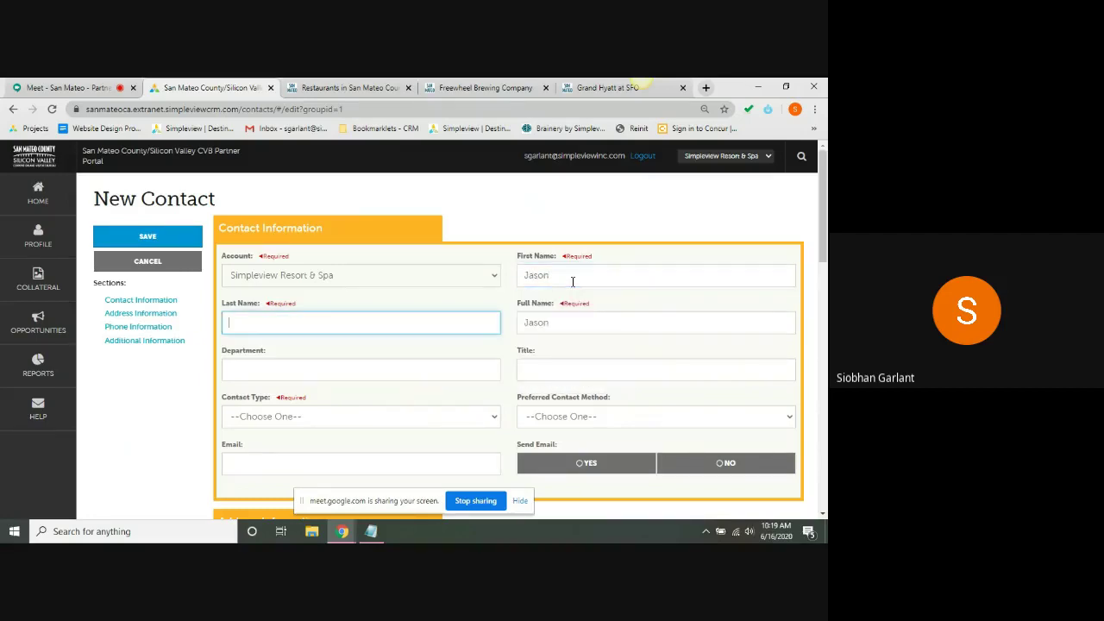
{"action": "key", "text": "Tab"}
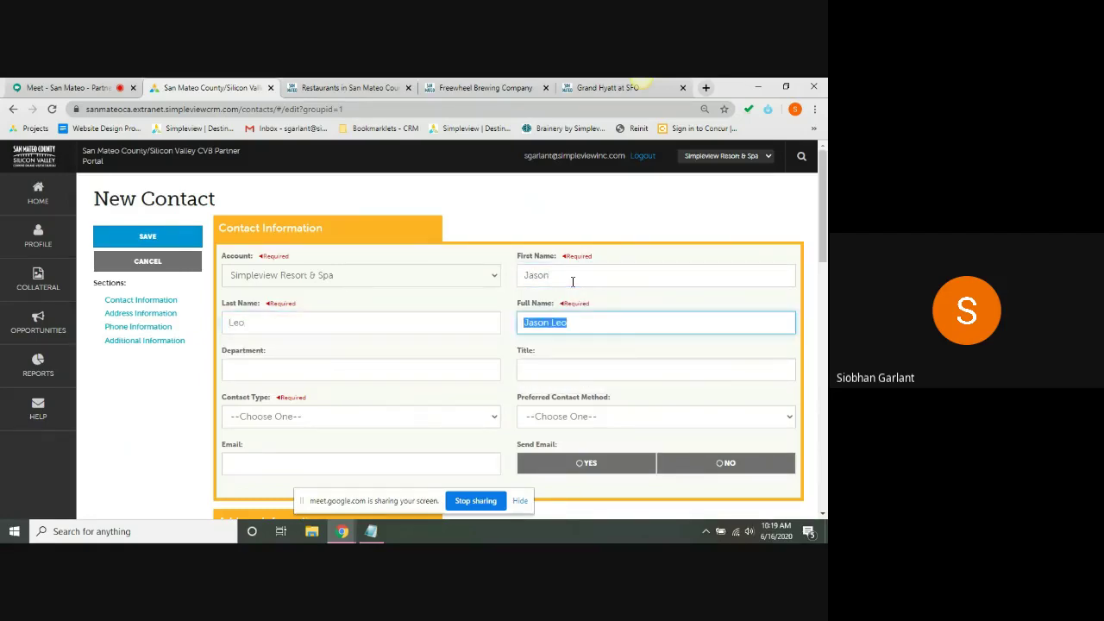
{"action": "key", "text": "Tab"}
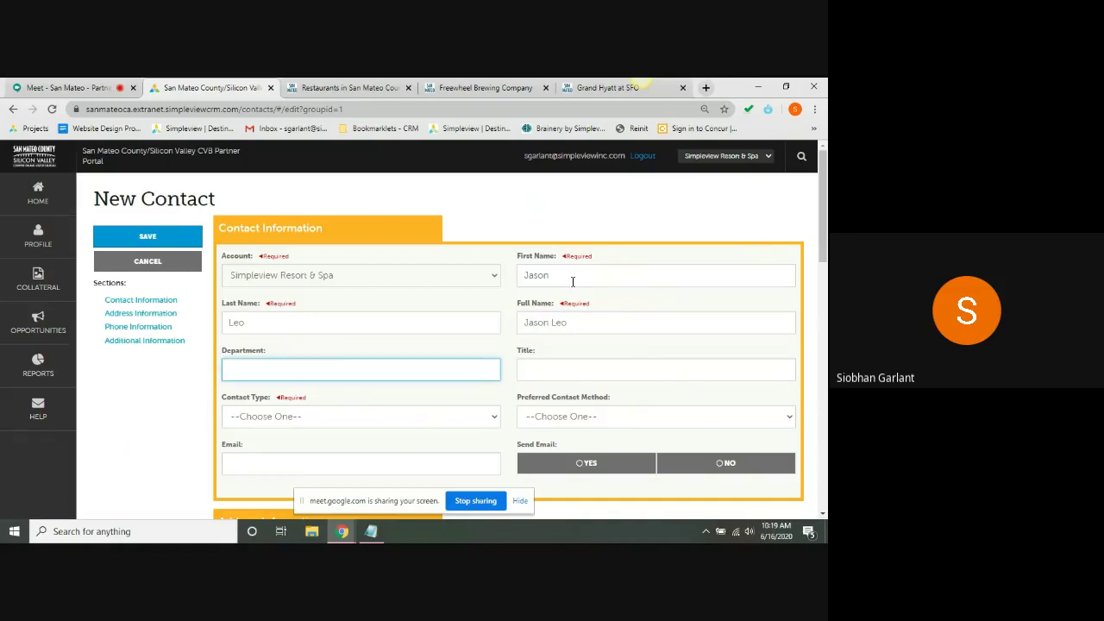
{"action": "key", "text": "Tab"}
{"action": "key", "text": "Tab"}
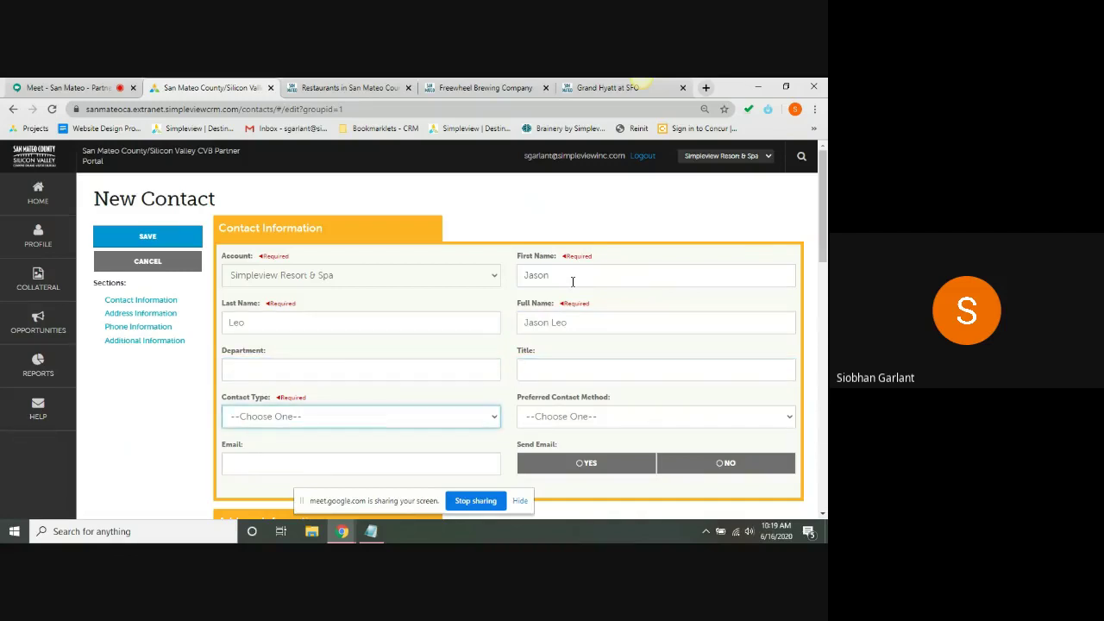
- Set the contact type to Secondary and the preferred contact method to Email
{"action": "key", "text": "Down"}
{"action": "key", "text": "Down"}
{"action": "key", "text": "Down"}
{"action": "key", "text": "Up"}
{"action": "key", "text": "Up"}
{"action": "key", "text": "Down"}
{"action": "key", "text": "Down"}
{"action": "key", "text": "Up"}
{"action": "key", "text": "Up"}
{"action": "key", "text": "Down"}
{"action": "left_click", "coordinate": [549, 417]}
{"action": "left_click", "coordinate": [536, 446]}
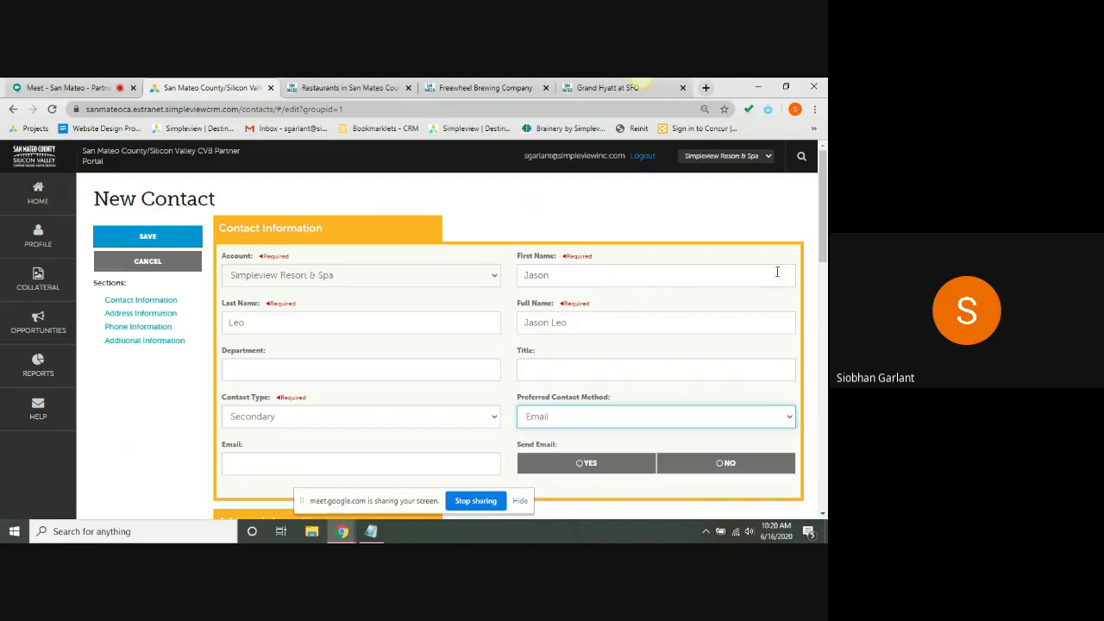
- Enter the contact's email address, set Send Email to Yes, and save the contact
{"action": "scroll", "coordinate": [494, 315], "scroll_direction": "down", "scroll_amount": 3}
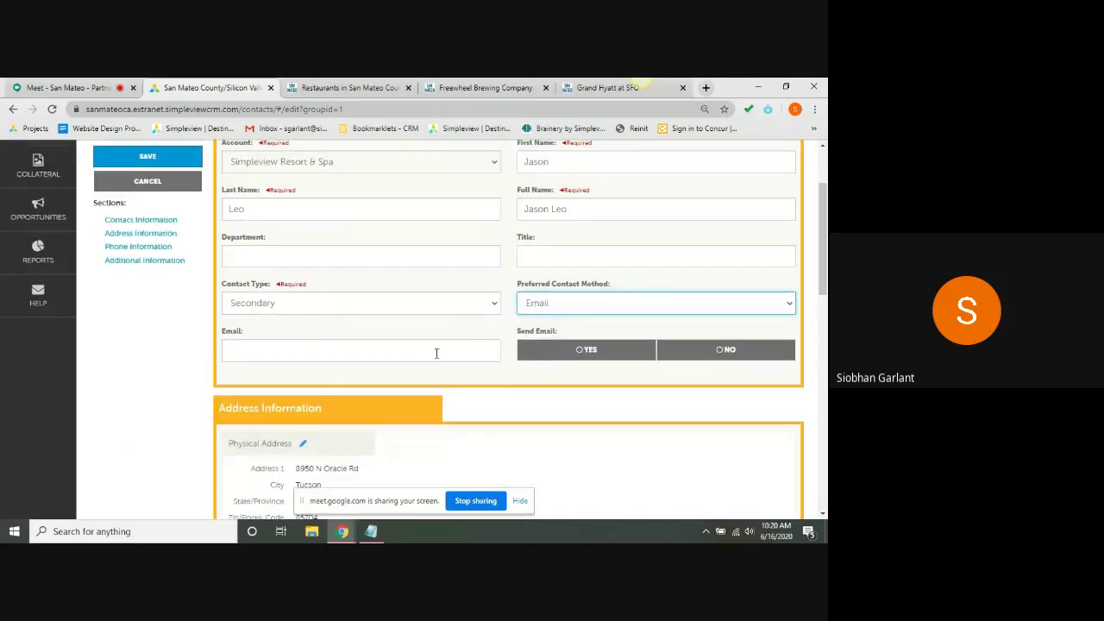
{"action": "left_click", "coordinate": [435, 351]}
{"action": "type", "text": "t"}
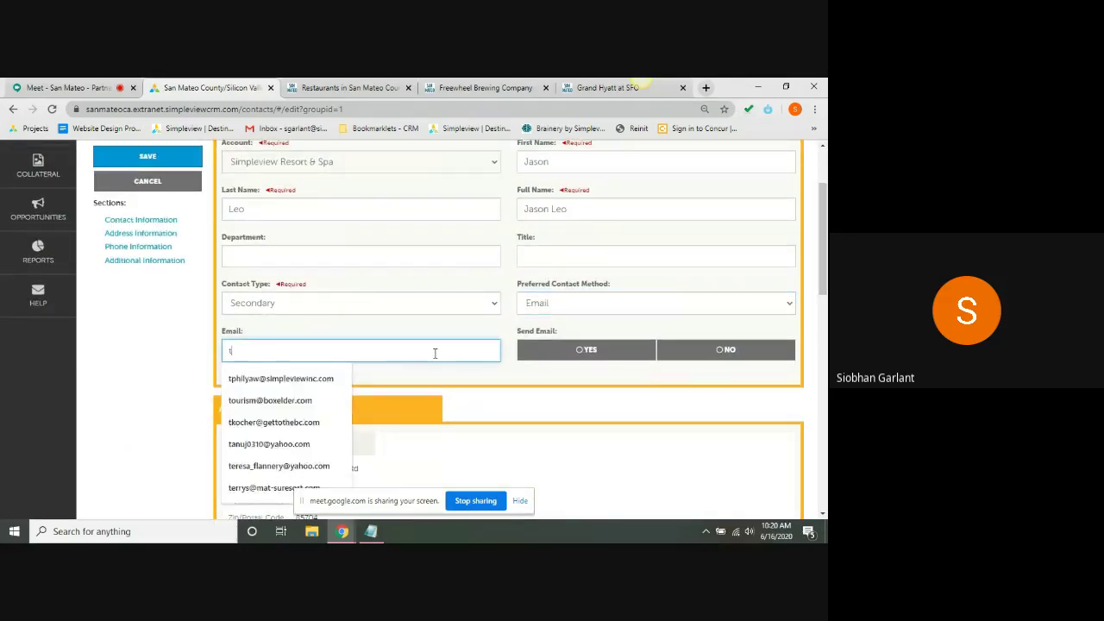
{"action": "type", "text": "est@email"}
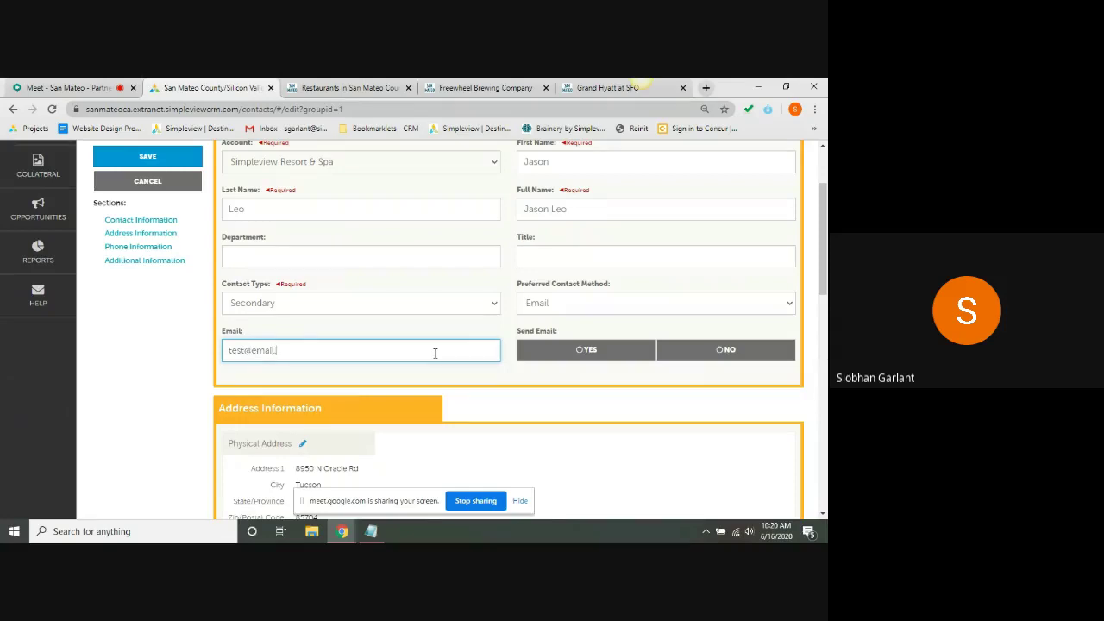
{"action": "type", "text": ".com"}
{"action": "left_click_drag", "start_coordinate": [535, 352], "coordinate": [578, 338]}
{"action": "left_click", "coordinate": [578, 339]}
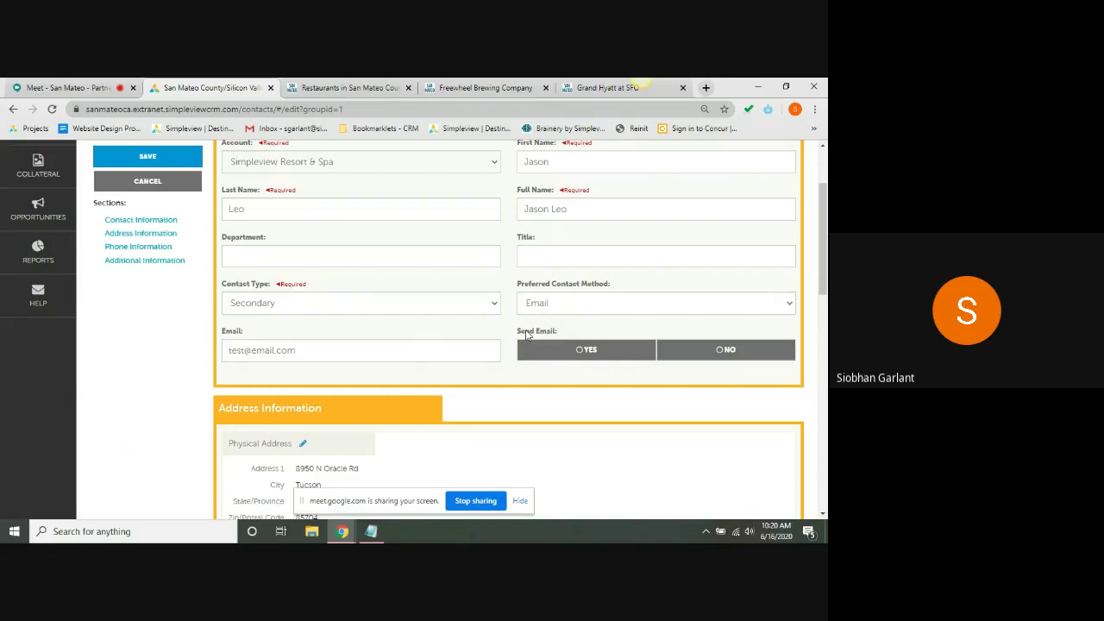
{"action": "double_click", "coordinate": [528, 335]}
{"action": "triple_click", "coordinate": [535, 338]}
{"action": "left_click", "coordinate": [712, 355]}
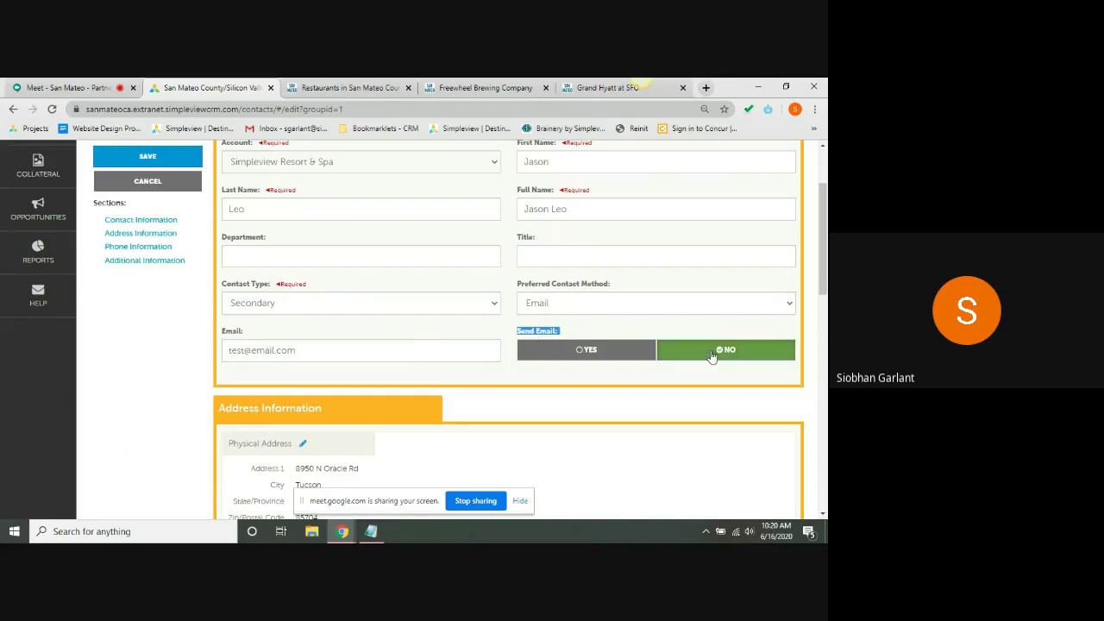
{"action": "left_click", "coordinate": [638, 326]}
{"action": "left_click", "coordinate": [591, 351]}
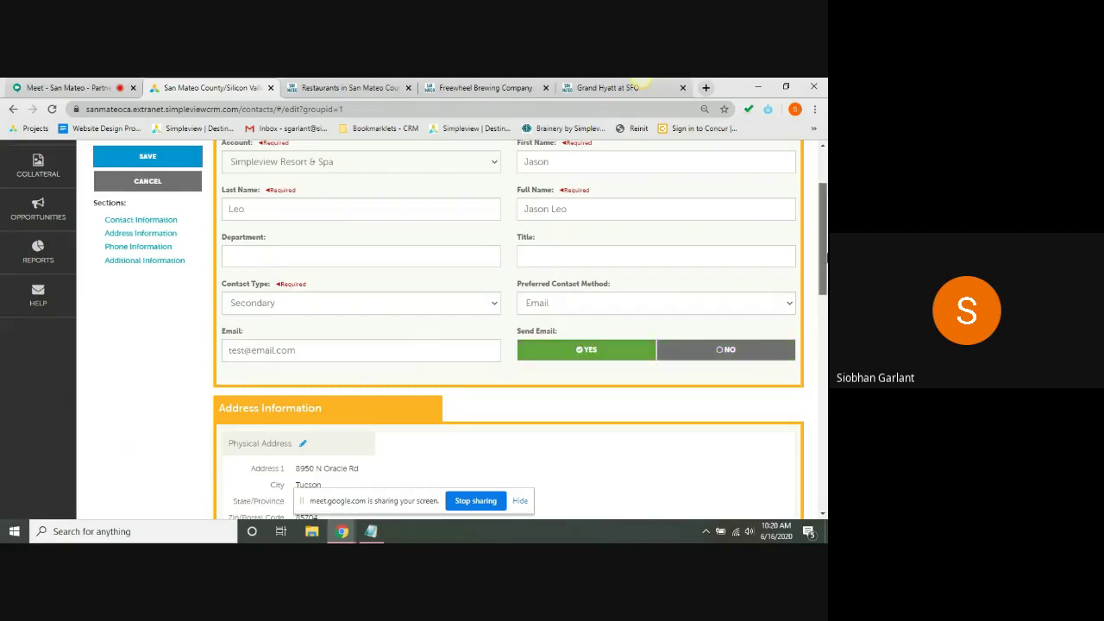
{"action": "left_click_drag", "start_coordinate": [826, 257], "coordinate": [826, 332]}
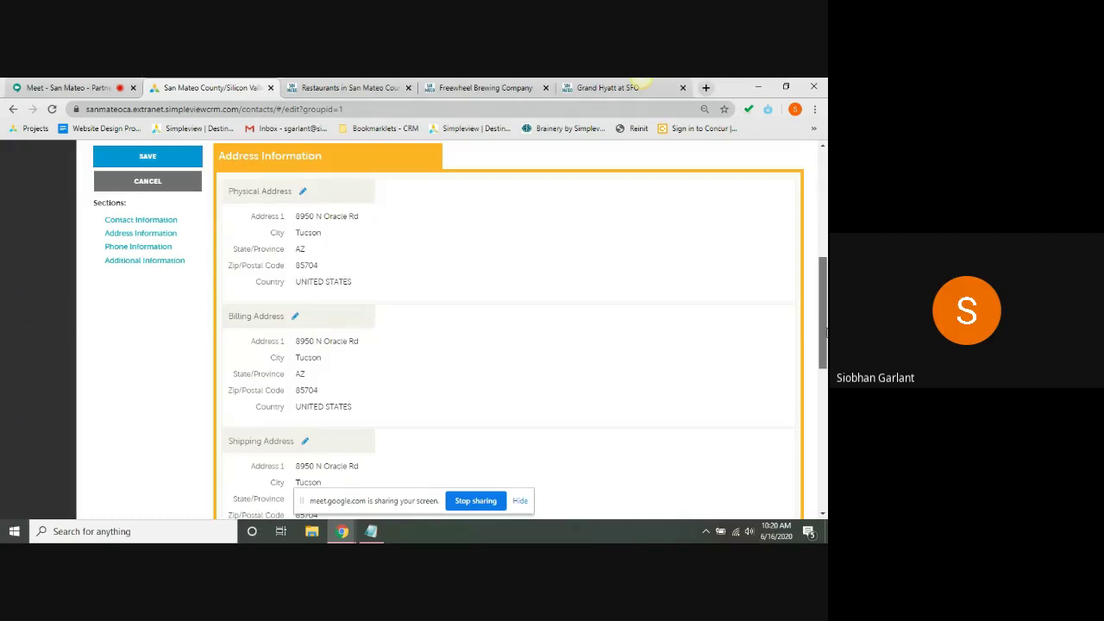
{"action": "left_click_drag", "start_coordinate": [825, 332], "coordinate": [825, 470]}
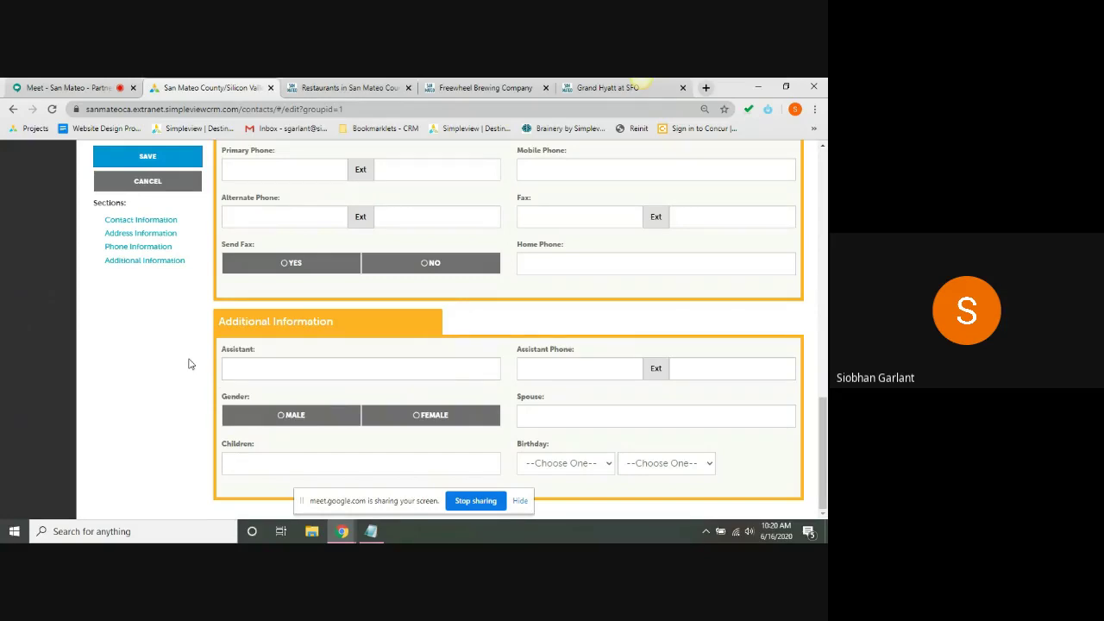
{"action": "left_click", "coordinate": [148, 157]}
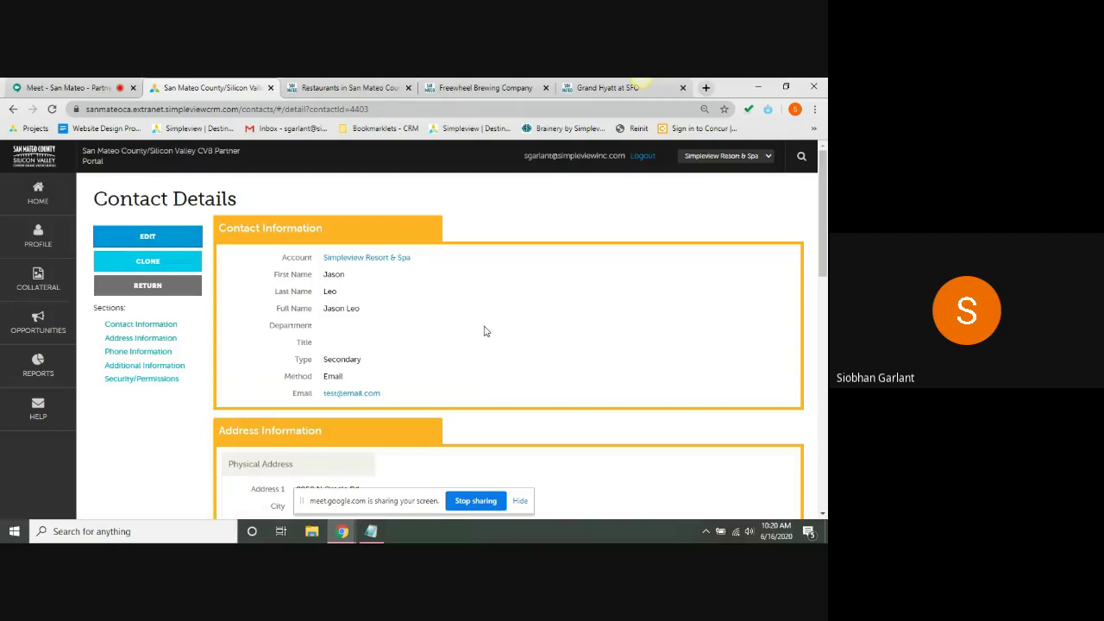
- Return to the contacts list, open Profile > Invoices (no records, $0.00 balance), and show the Collateral options
{"action": "left_click", "coordinate": [173, 289]}
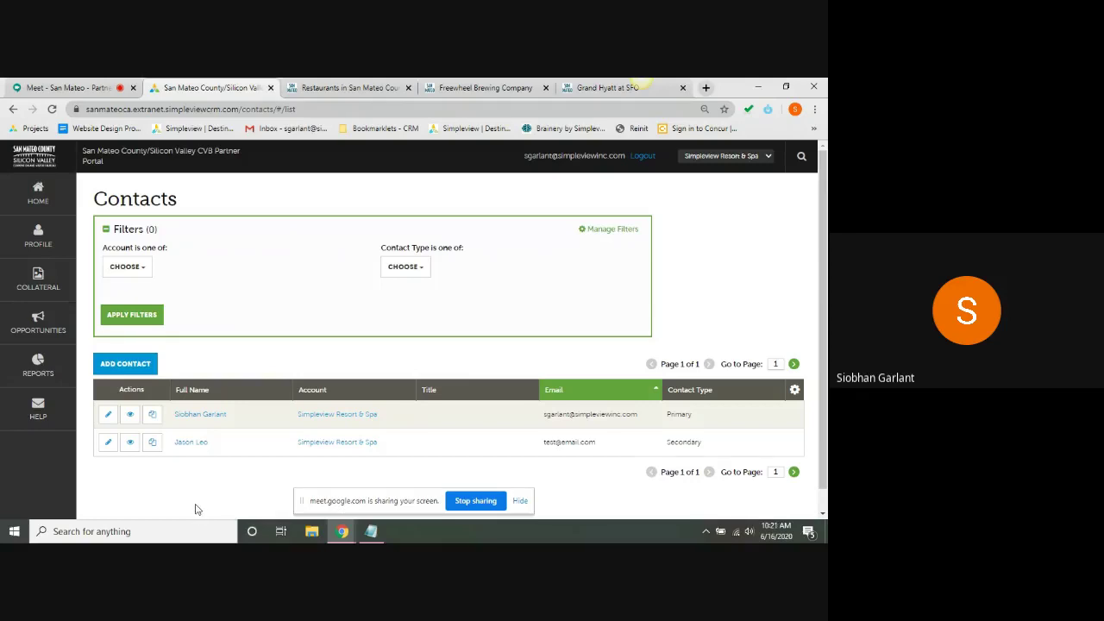
{"action": "scroll", "coordinate": [824, 319], "scroll_direction": "down", "scroll_amount": 1}
{"action": "left_click_drag", "start_coordinate": [827, 320], "coordinate": [826, 298]}
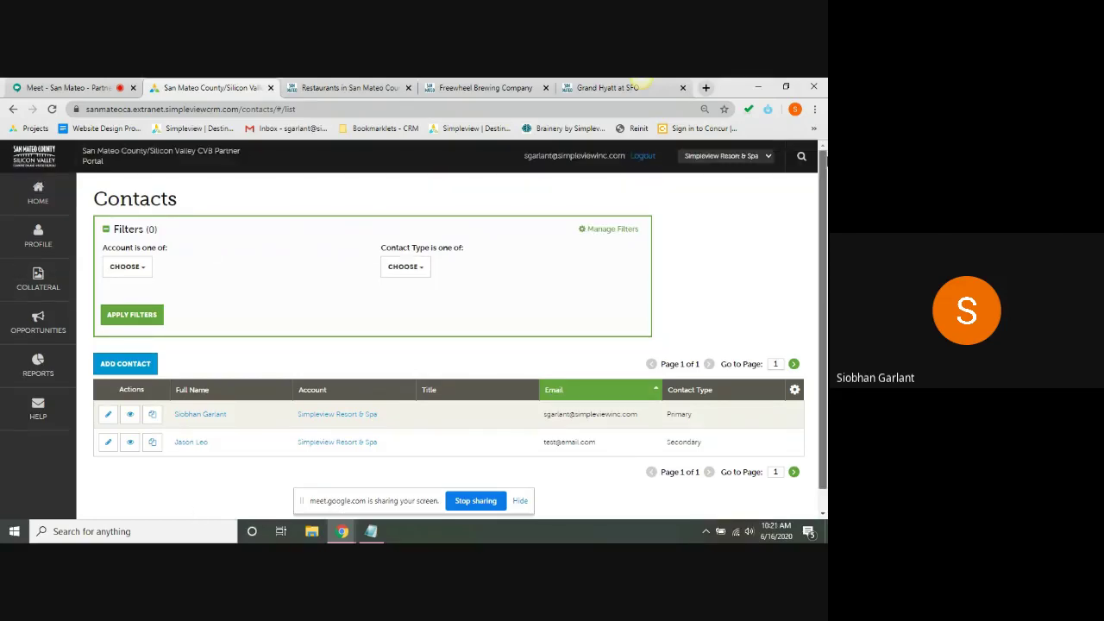
{"action": "left_click", "coordinate": [49, 240]}
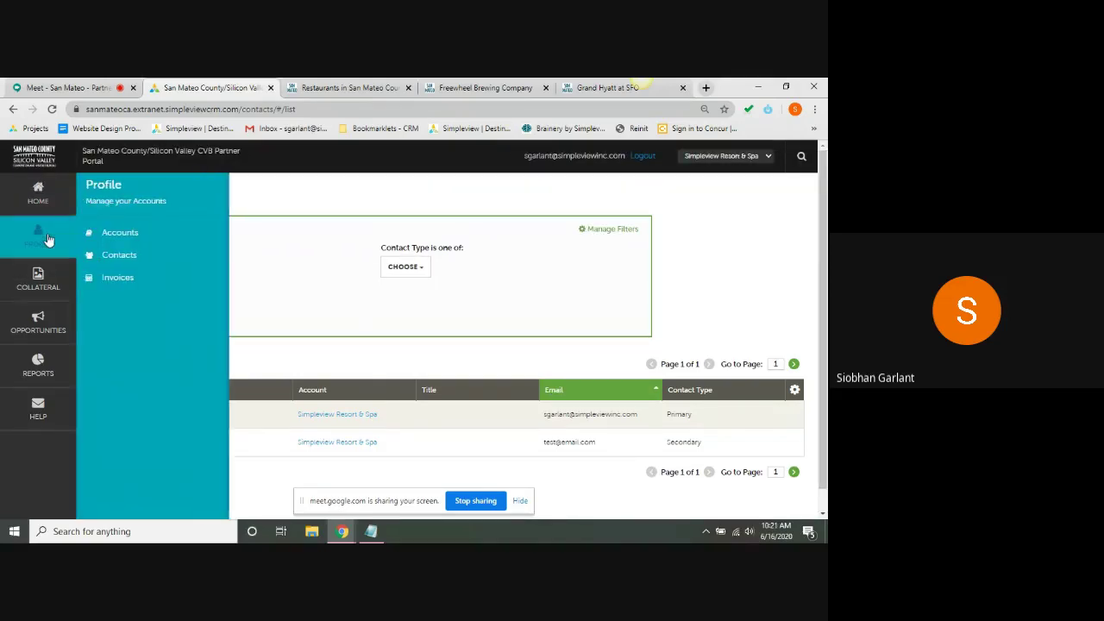
{"action": "left_click", "coordinate": [150, 279]}
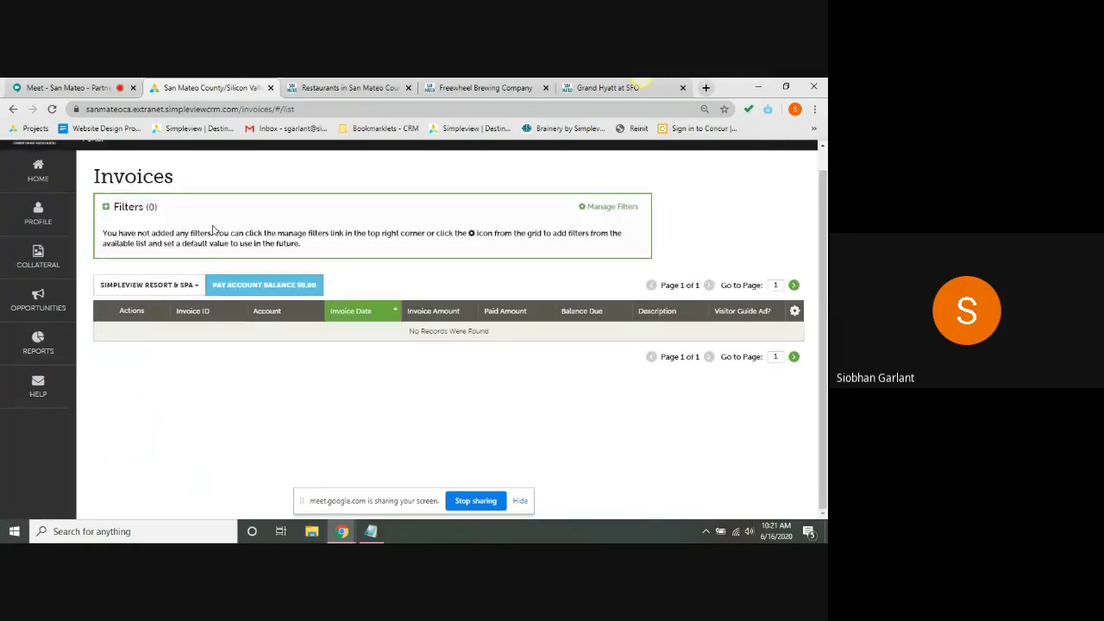
{"action": "left_click", "coordinate": [33, 262]}
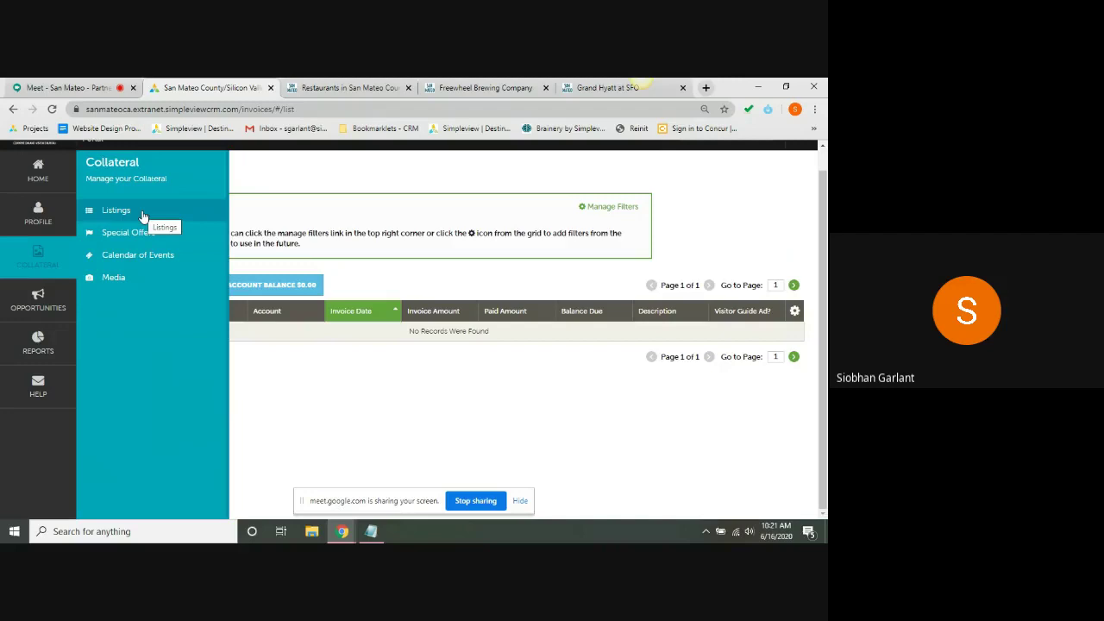
- In the Media library, start a new media item titled Test 2 with type Image
{"action": "left_click", "coordinate": [131, 279]}
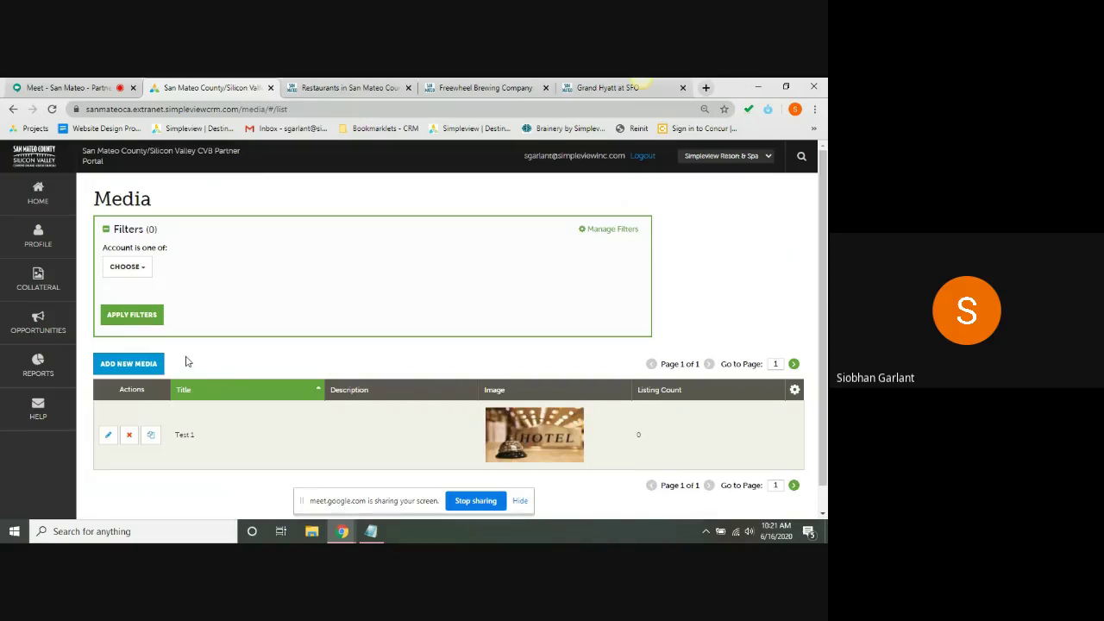
{"action": "left_click", "coordinate": [134, 366]}
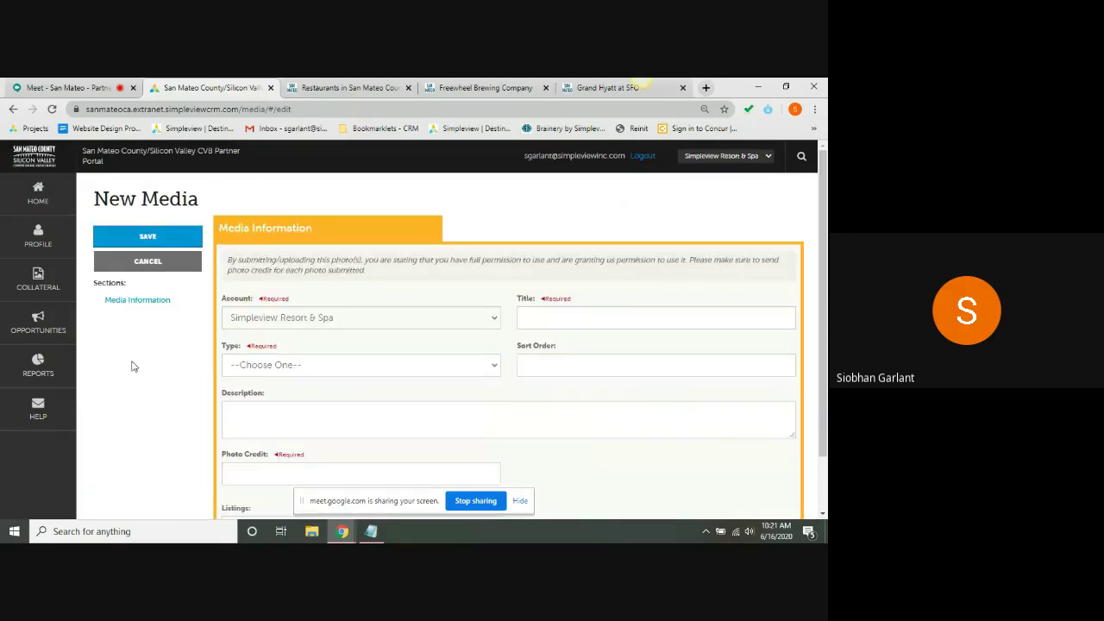
{"action": "left_click", "coordinate": [538, 314]}
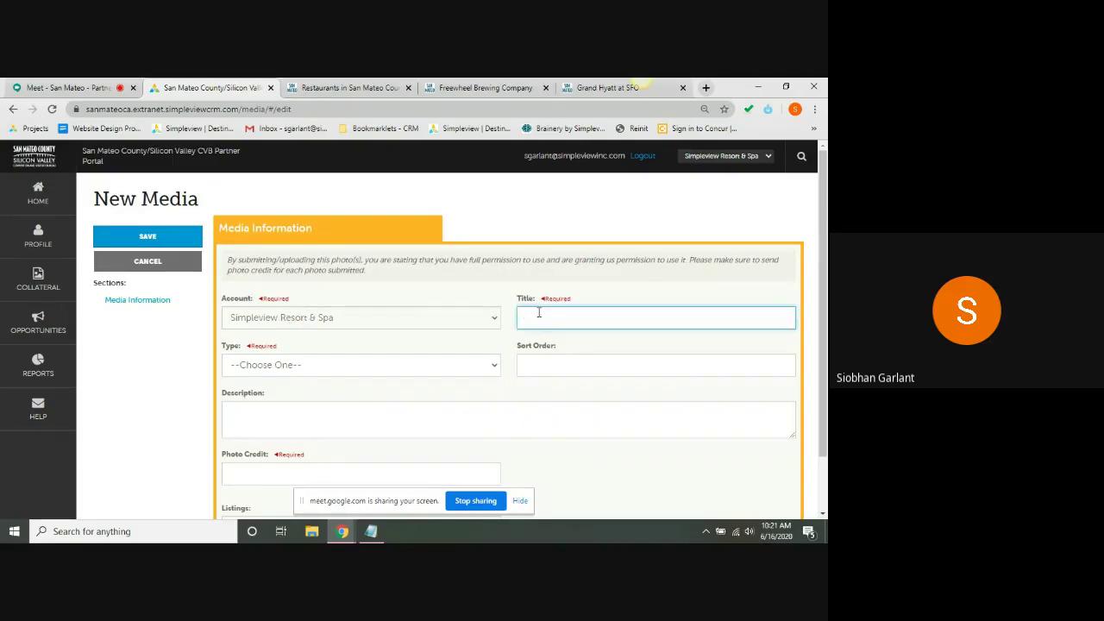
{"action": "left_click", "coordinate": [574, 289]}
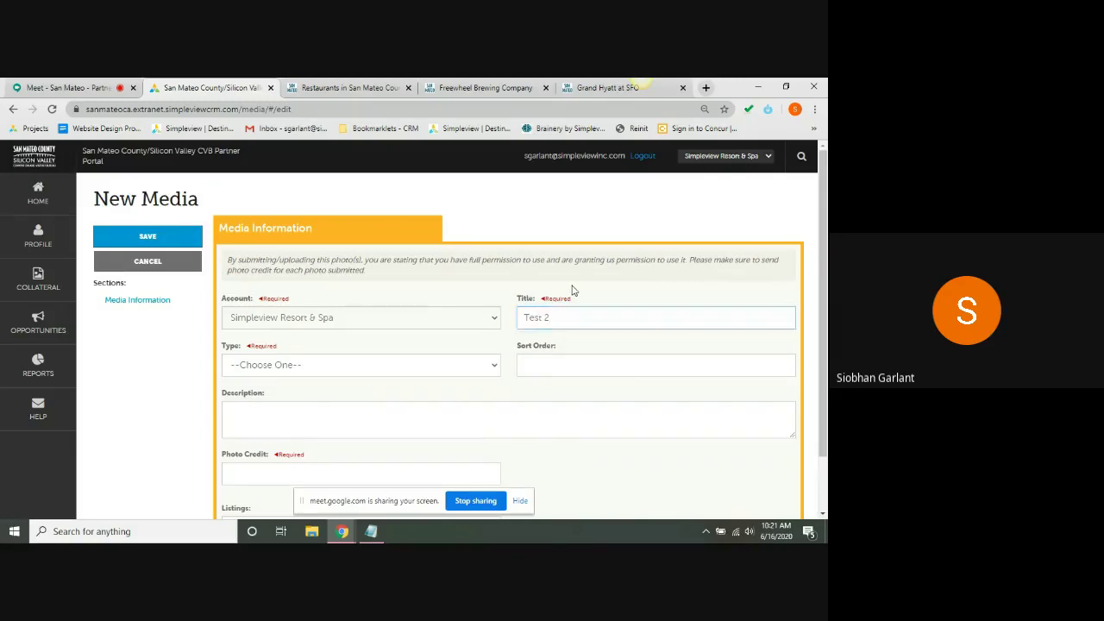
{"action": "scroll", "coordinate": [574, 290], "scroll_direction": "down", "scroll_amount": 2}
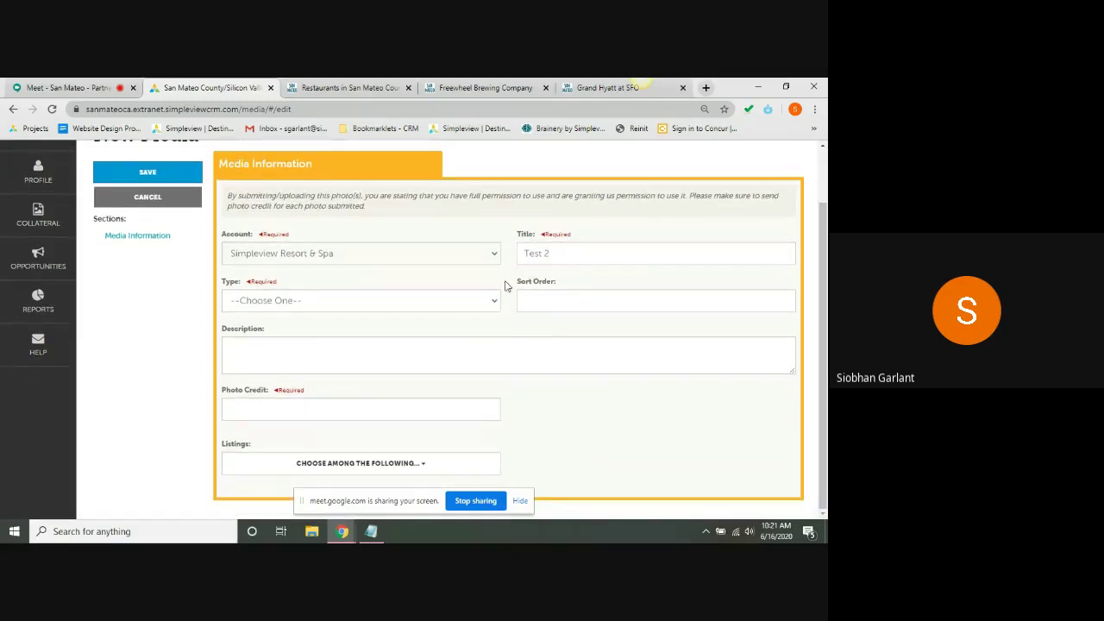
{"action": "left_click", "coordinate": [466, 299]}
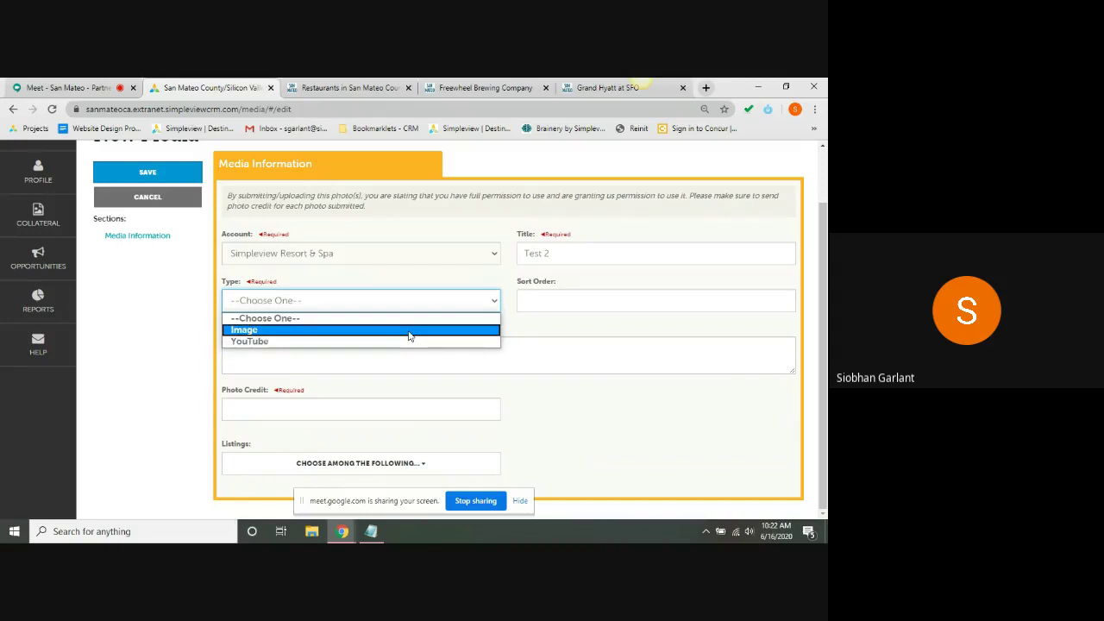
{"action": "left_click", "coordinate": [410, 336]}
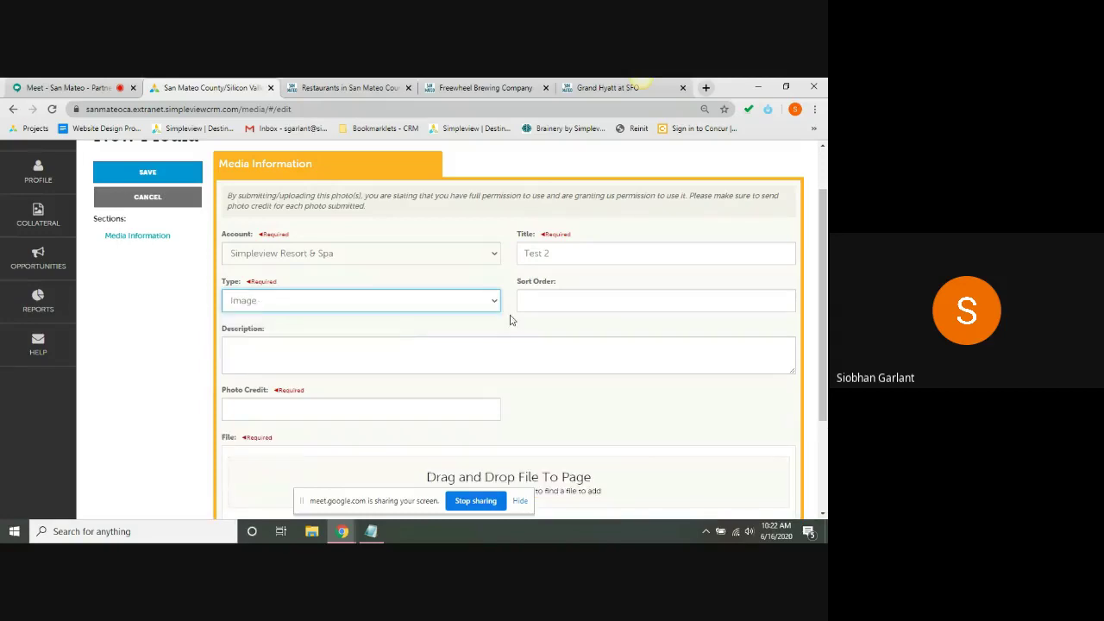
- Set the sort order to 1, leave the description blank, and fill in the photo credit
{"action": "left_click", "coordinate": [565, 310]}
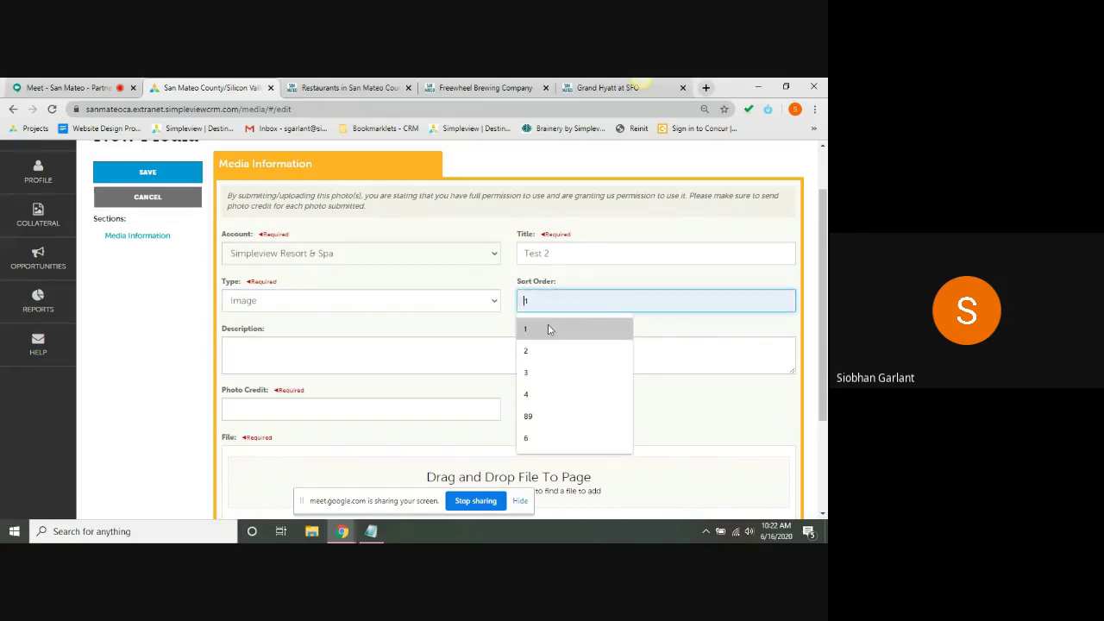
{"action": "left_click", "coordinate": [549, 329]}
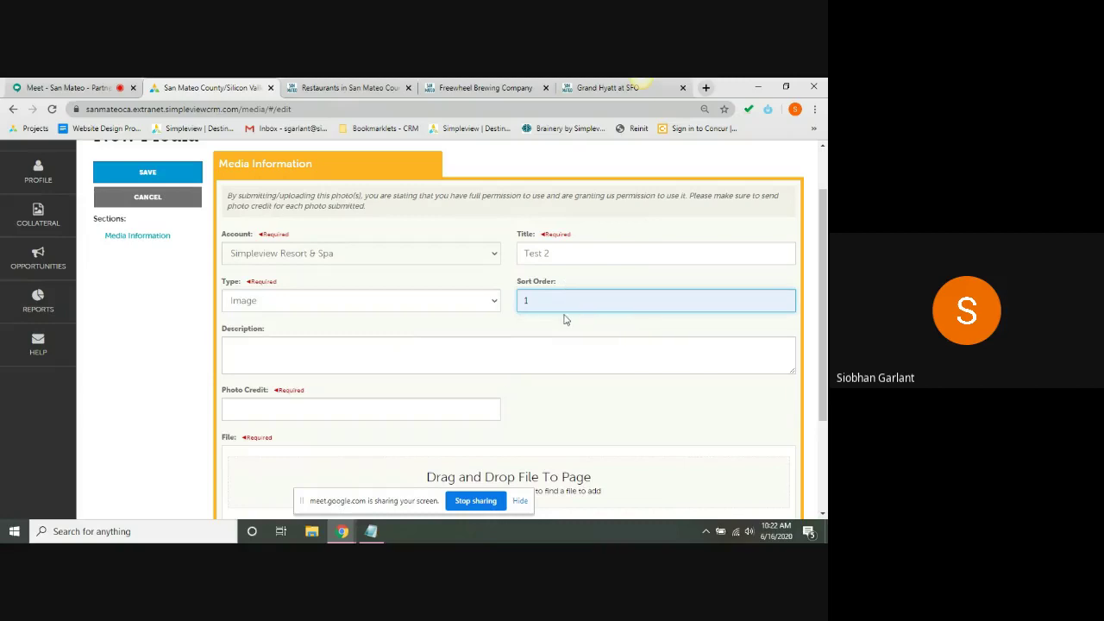
{"action": "left_click", "coordinate": [363, 351]}
{"action": "left_click", "coordinate": [178, 378]}
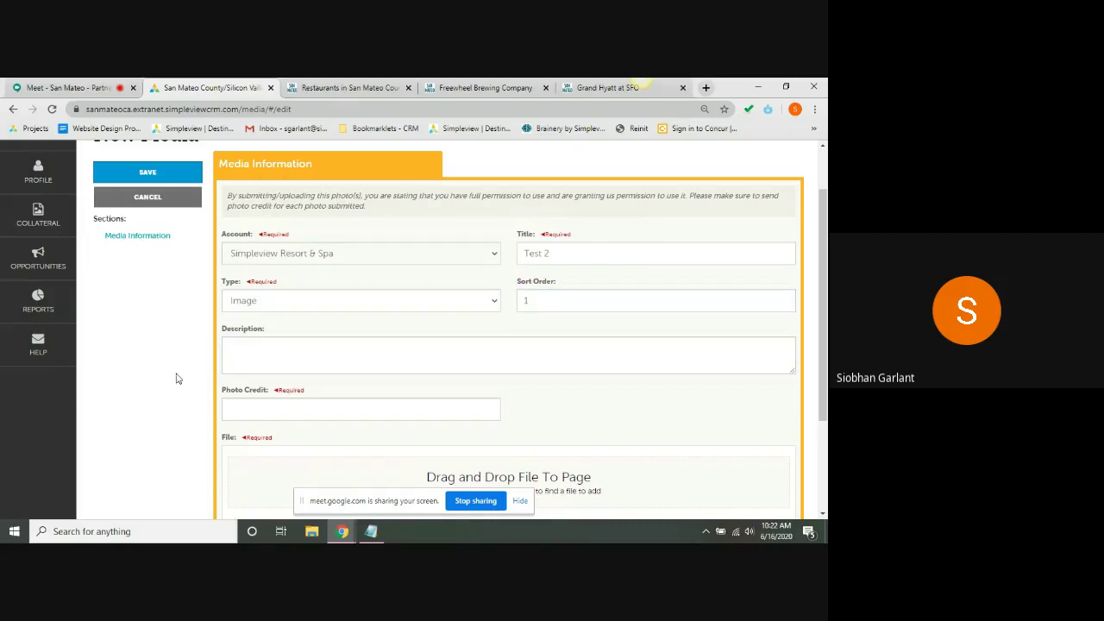
{"action": "scroll", "coordinate": [177, 378], "scroll_direction": "down", "scroll_amount": 3}
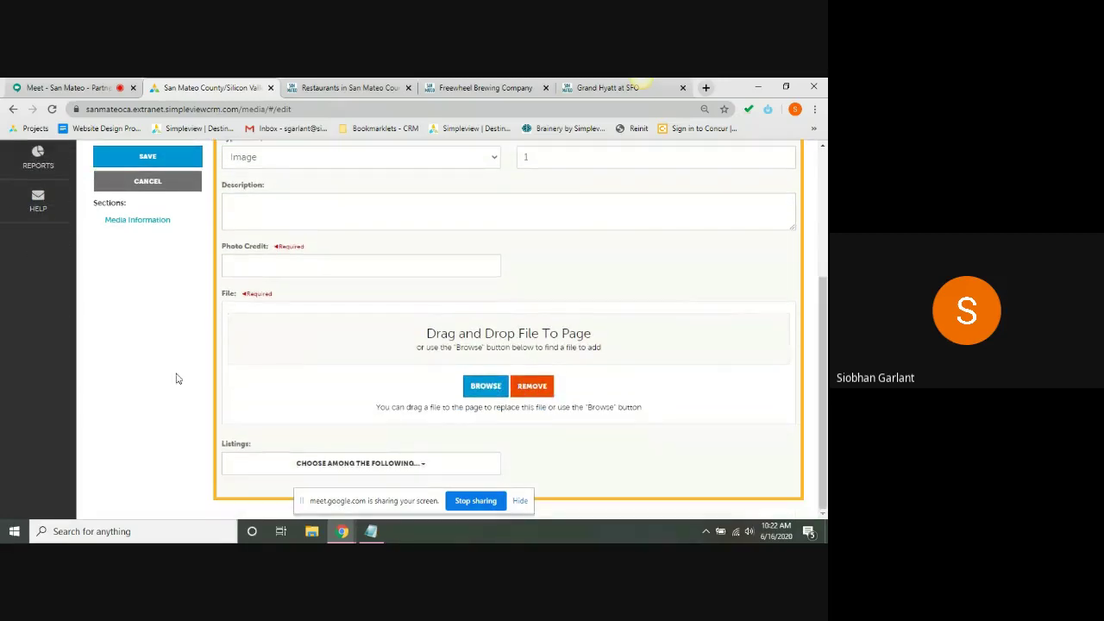
{"action": "left_click", "coordinate": [318, 263]}
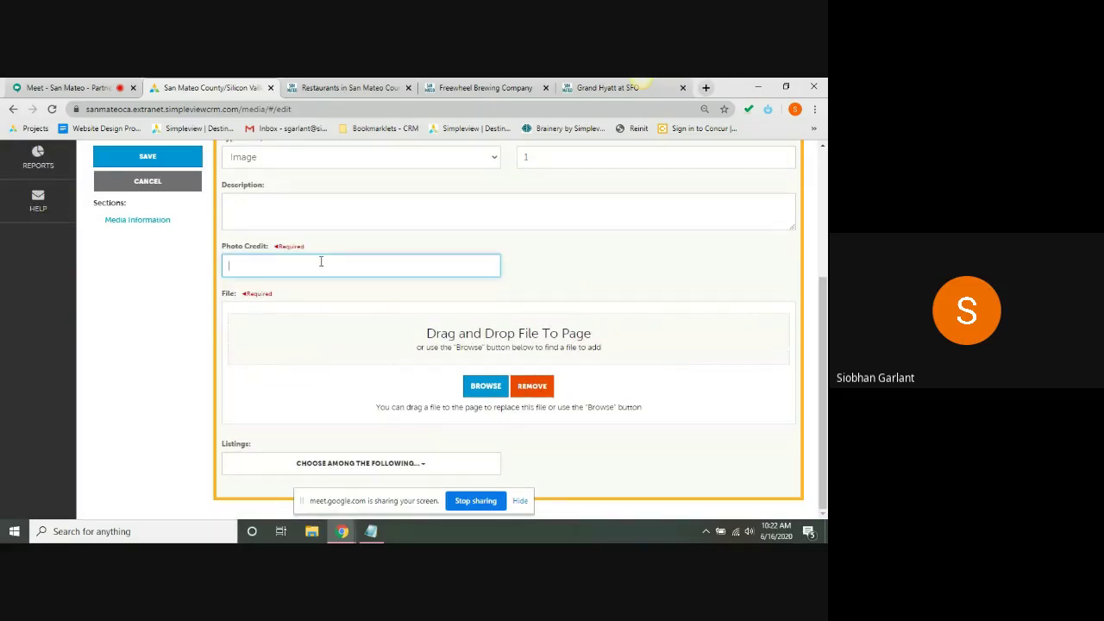
{"action": "left_click", "coordinate": [236, 297]}
- Upload the balloon image download (5), which triggers an image size warning
{"action": "left_click", "coordinate": [479, 390]}
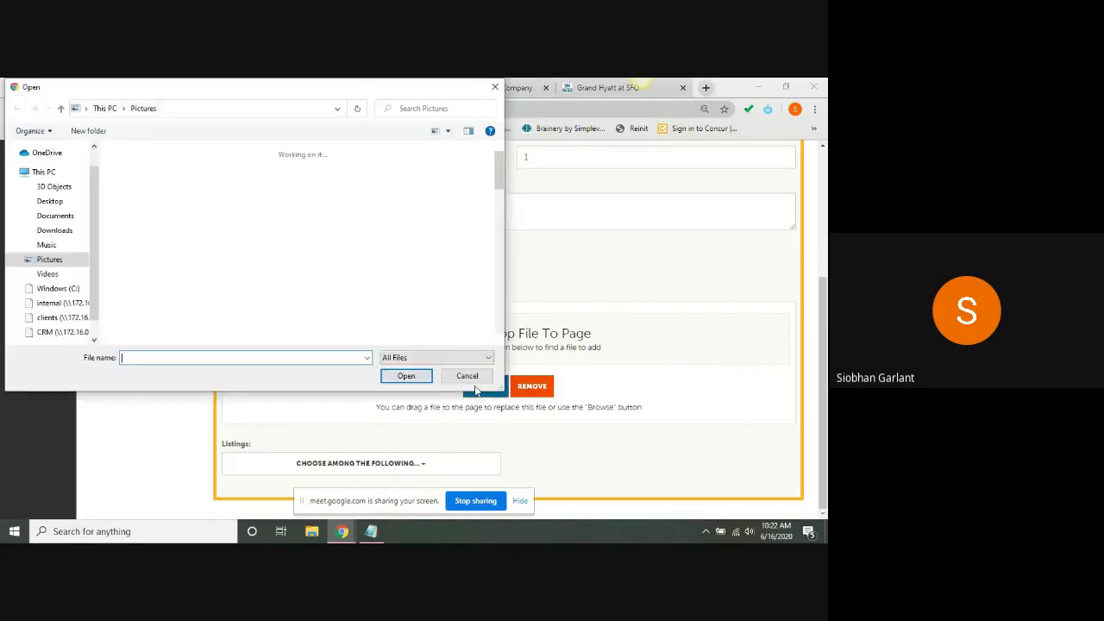
{"action": "left_click", "coordinate": [145, 261]}
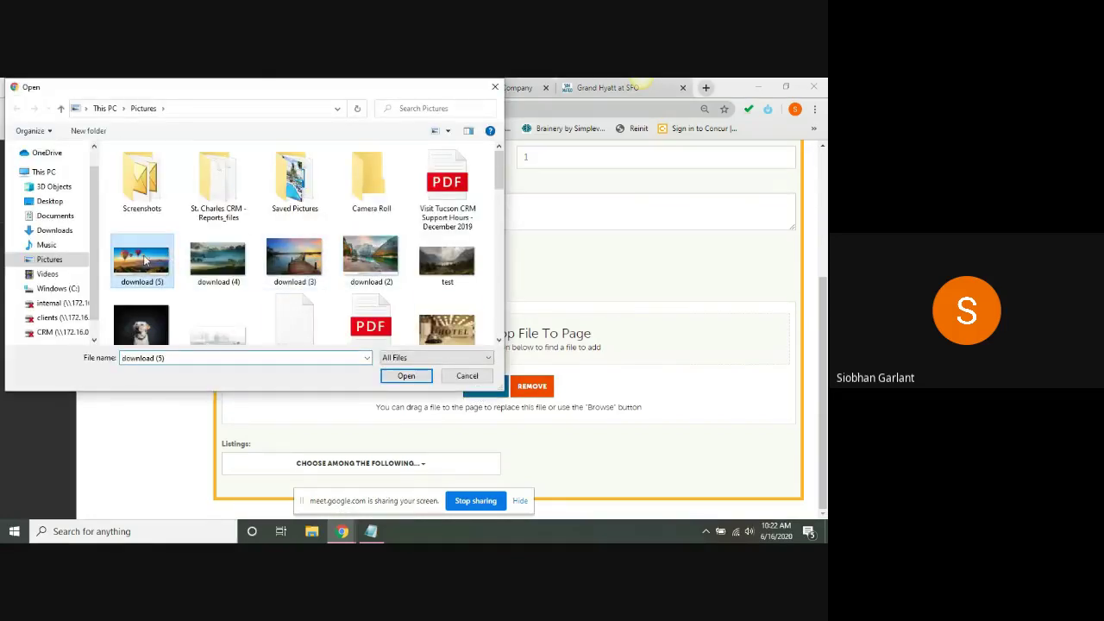
{"action": "left_click", "coordinate": [407, 377]}
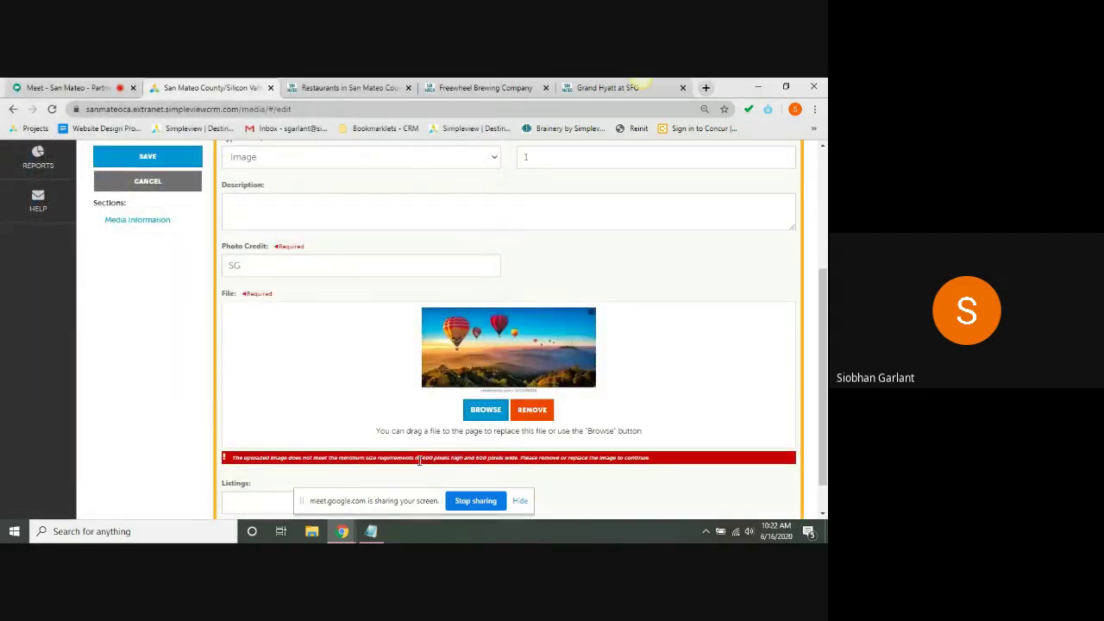
{"action": "triple_click", "coordinate": [420, 462]}
{"action": "triple_click", "coordinate": [431, 461]}
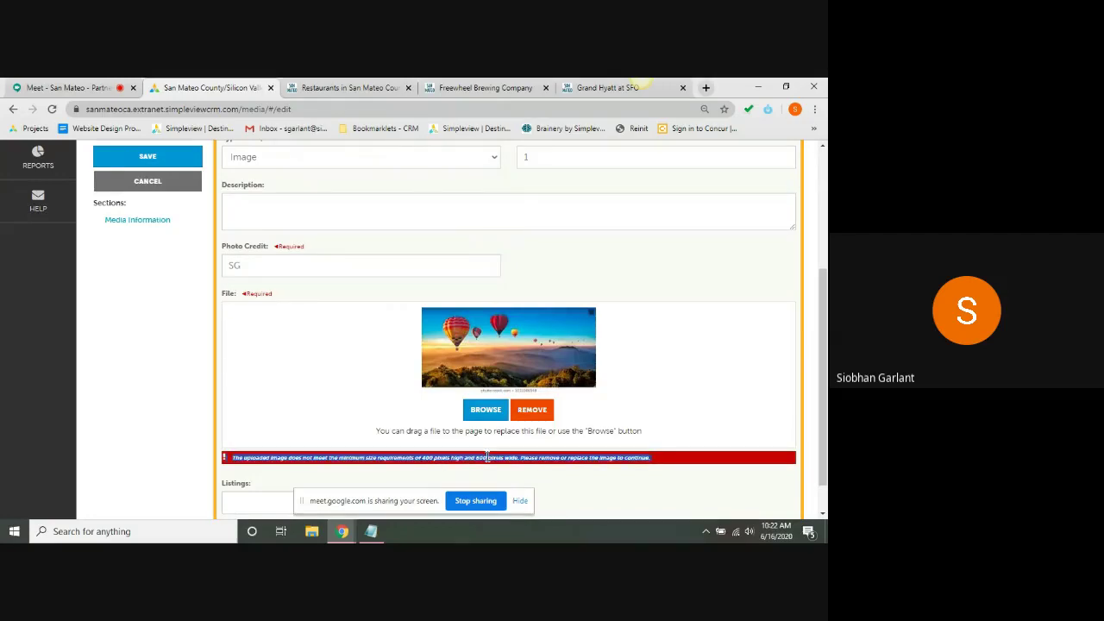
- Upload the animal-collar-dog-8700 image instead and remove the undersized balloon image
{"action": "left_click", "coordinate": [477, 410]}
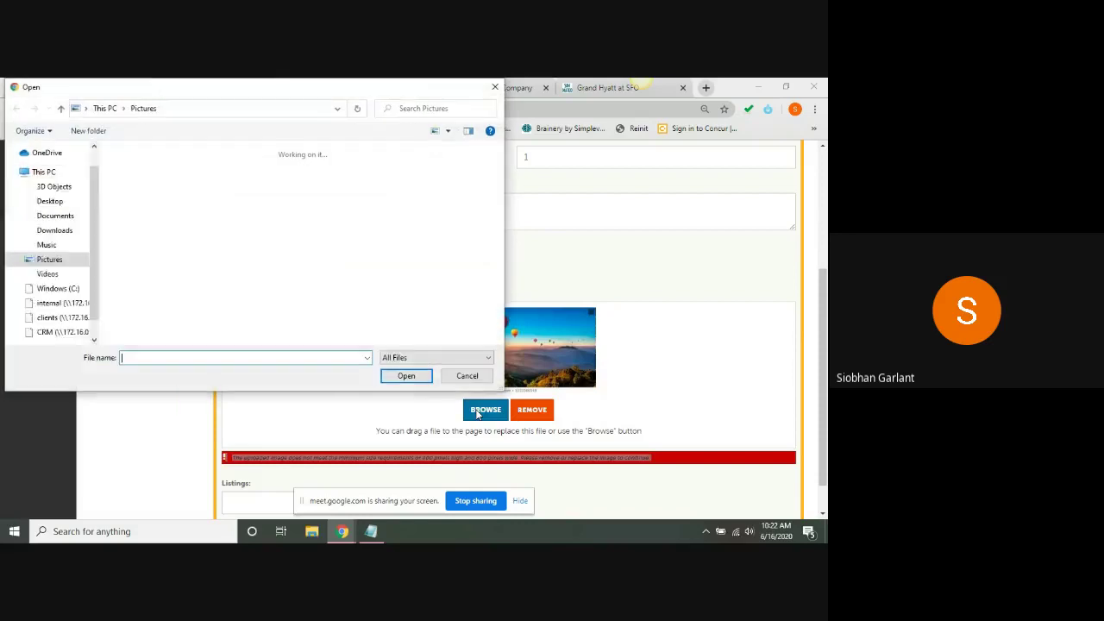
{"action": "left_click", "coordinate": [142, 323]}
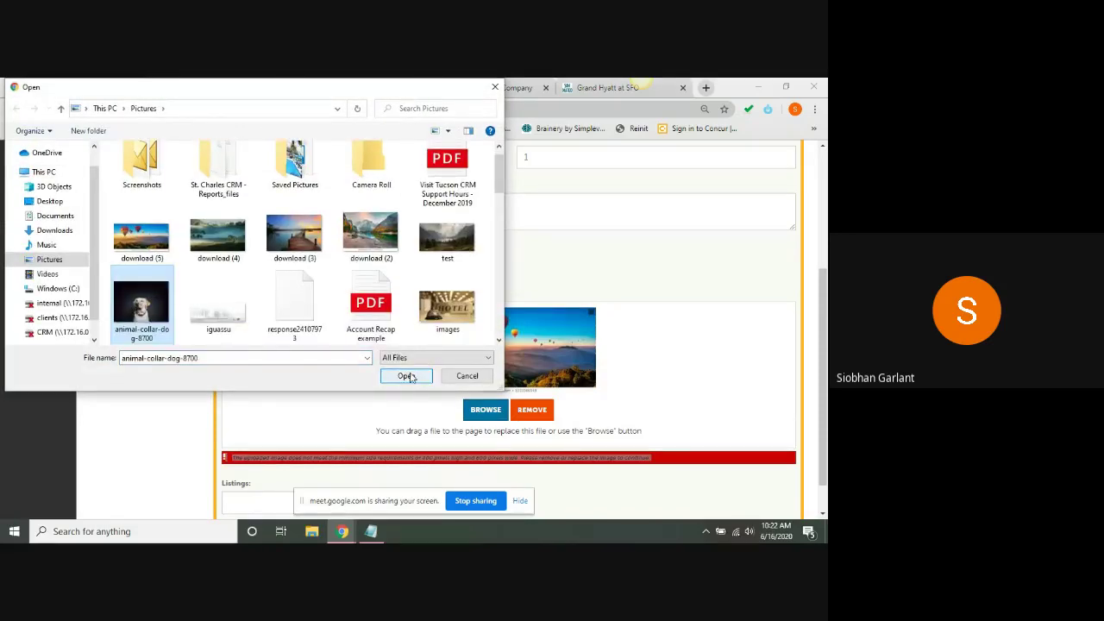
{"action": "left_click", "coordinate": [406, 376]}
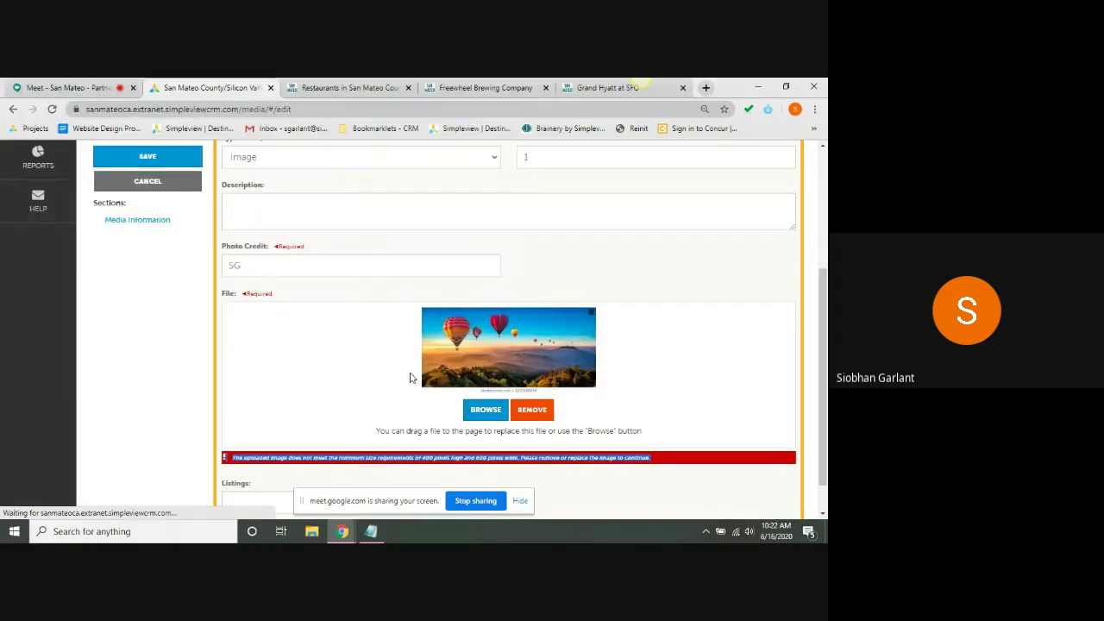
{"action": "left_click", "coordinate": [547, 420]}
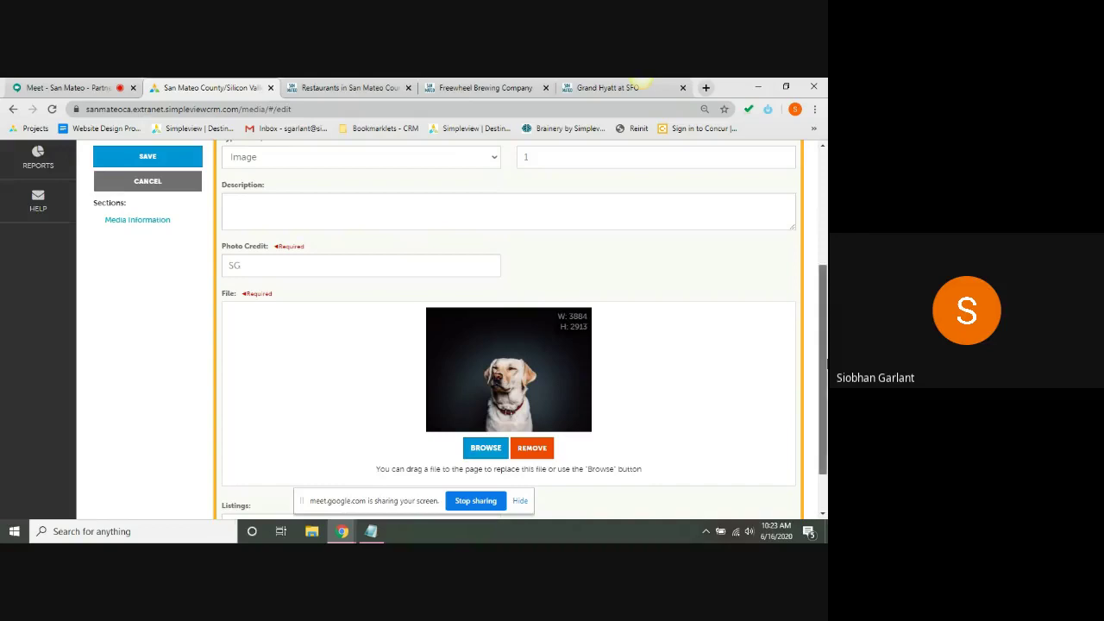
{"action": "left_click_drag", "start_coordinate": [825, 363], "coordinate": [826, 402]}
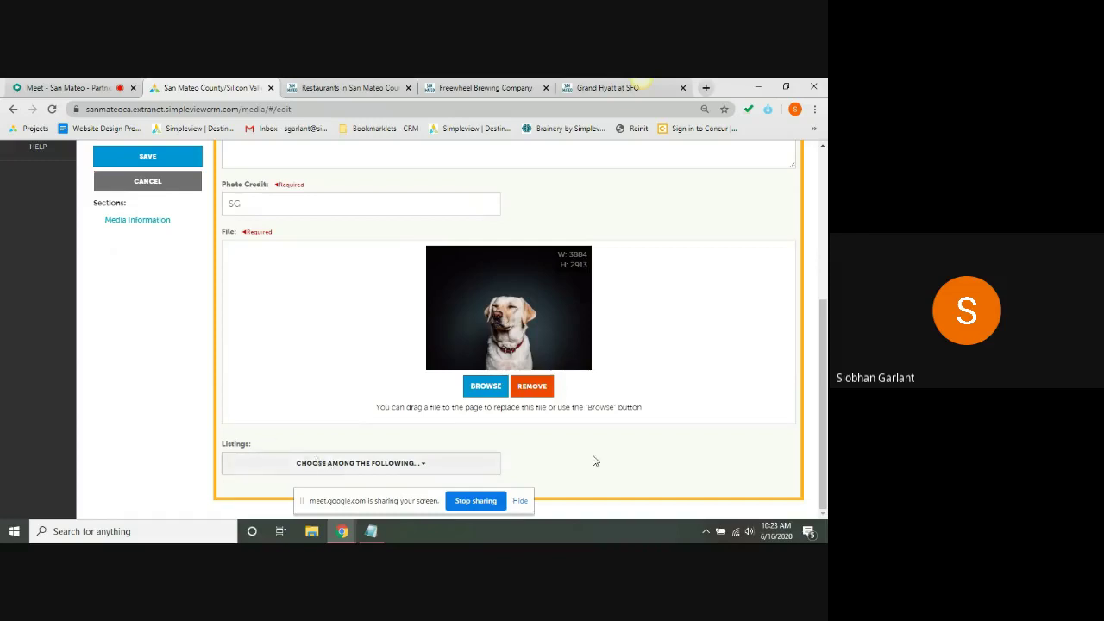
- Link Test 2 to the Simpleview Resort & Spa / Website / Hotels / Full Service - 4987 listing and save
{"action": "left_click", "coordinate": [522, 501]}
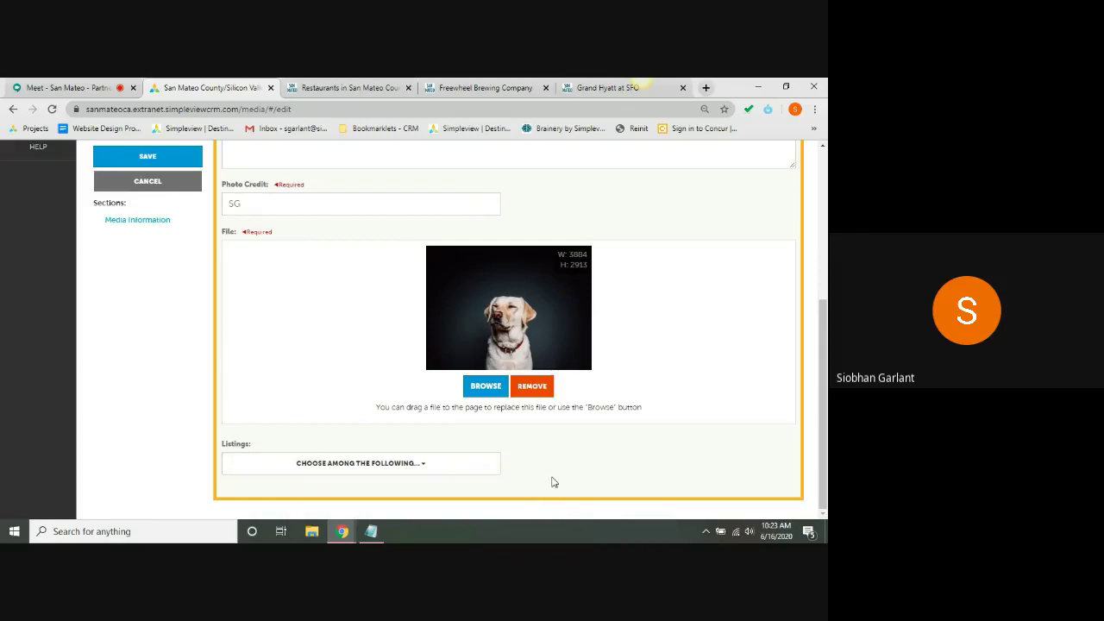
{"action": "left_click", "coordinate": [431, 473]}
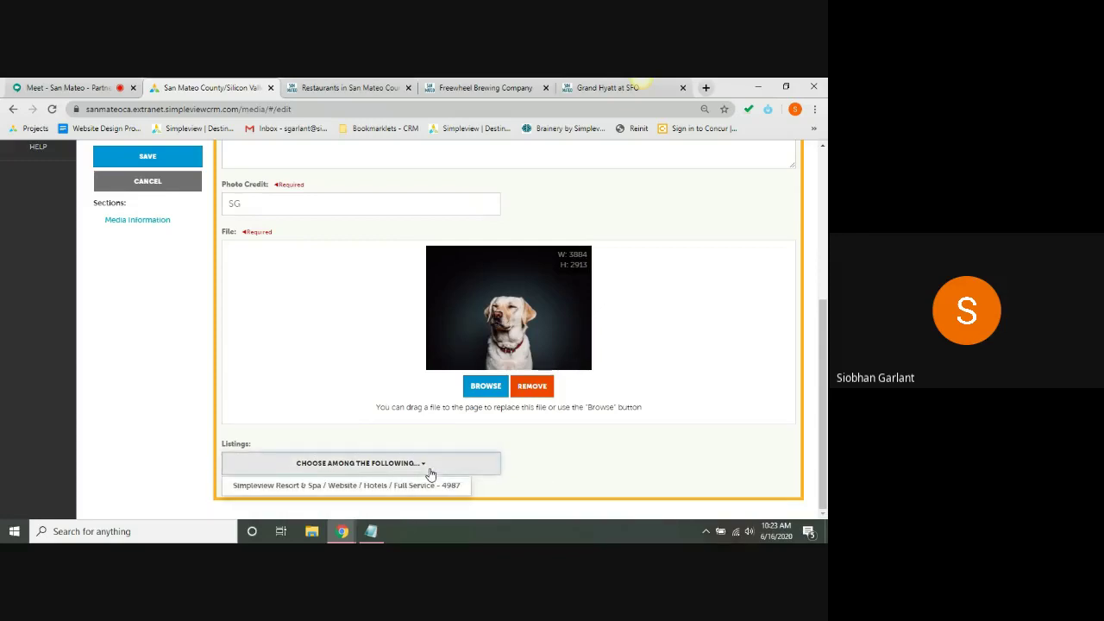
{"action": "left_click", "coordinate": [329, 486]}
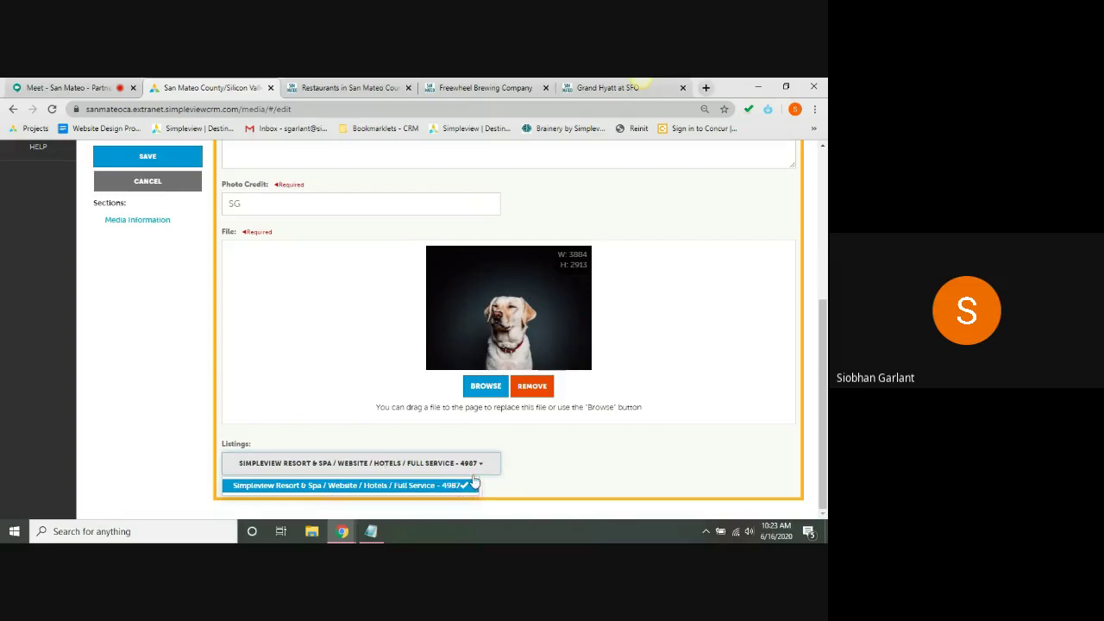
{"action": "left_click", "coordinate": [166, 163]}
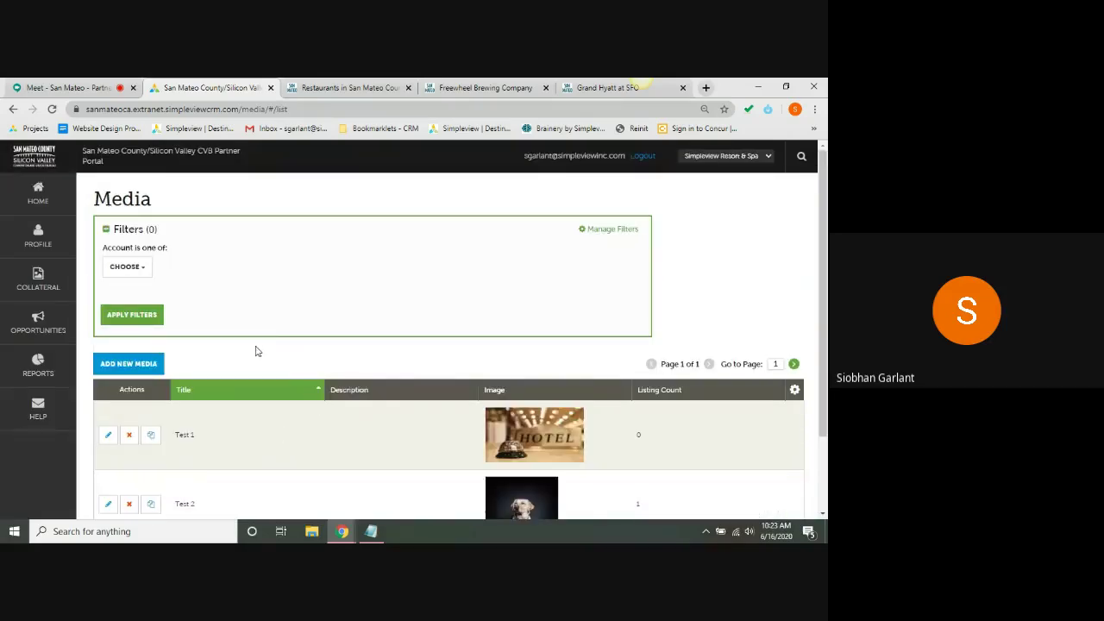
{"action": "scroll", "coordinate": [255, 352], "scroll_direction": "down", "scroll_amount": 2}
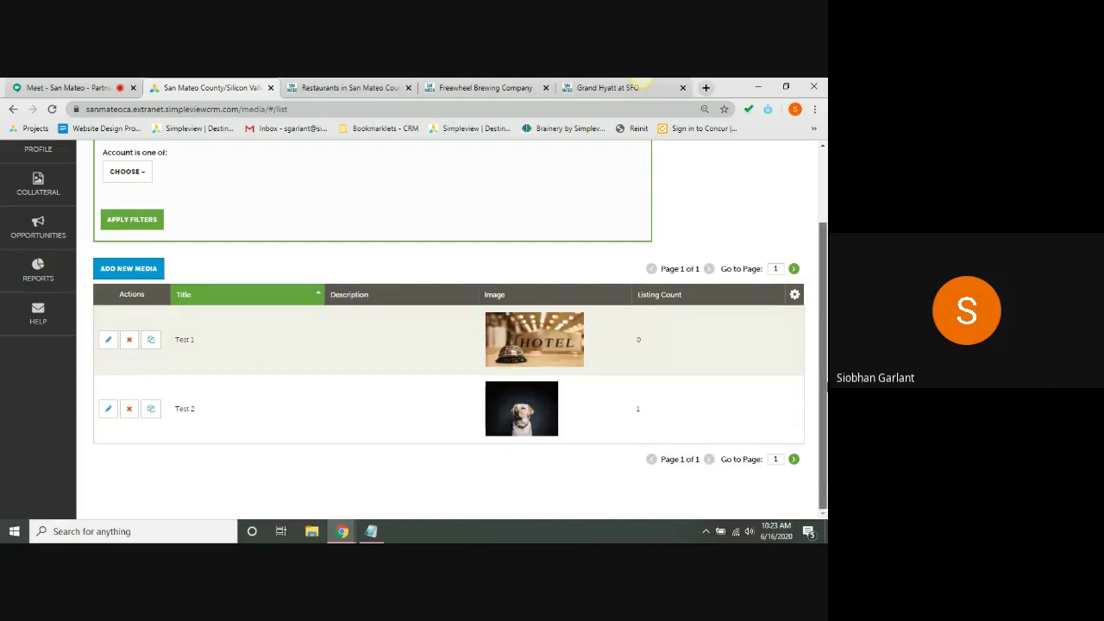
{"action": "scroll", "coordinate": [825, 332], "scroll_direction": "up", "scroll_amount": 2}
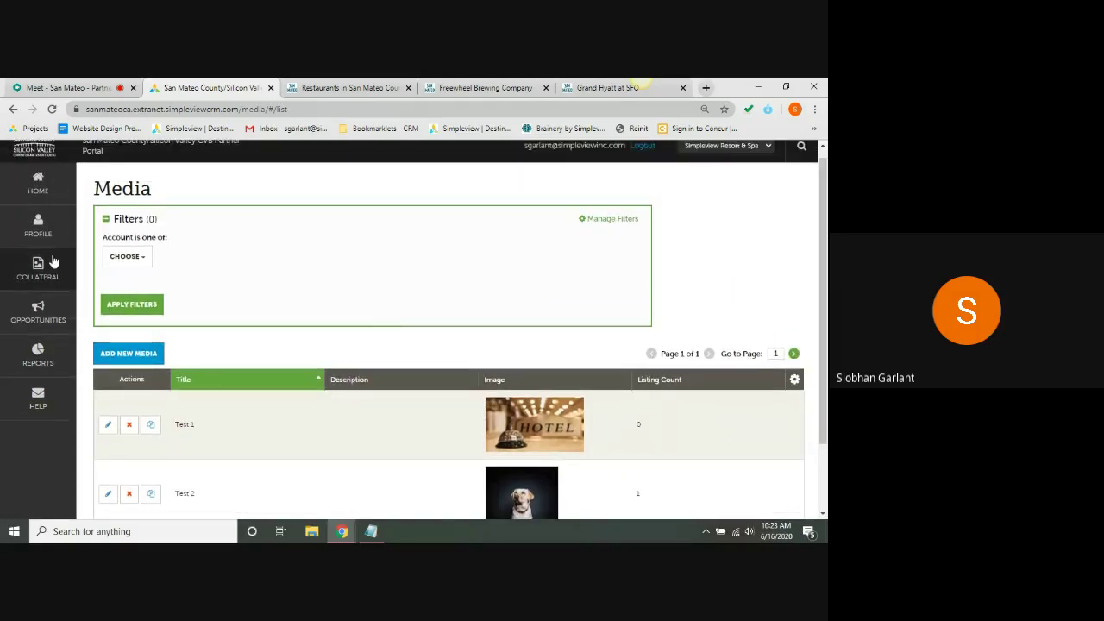
- Go to Collateral > Listings and open the Simpleview Resort & Spa listing's Update Listing form
{"action": "left_click", "coordinate": [50, 267]}
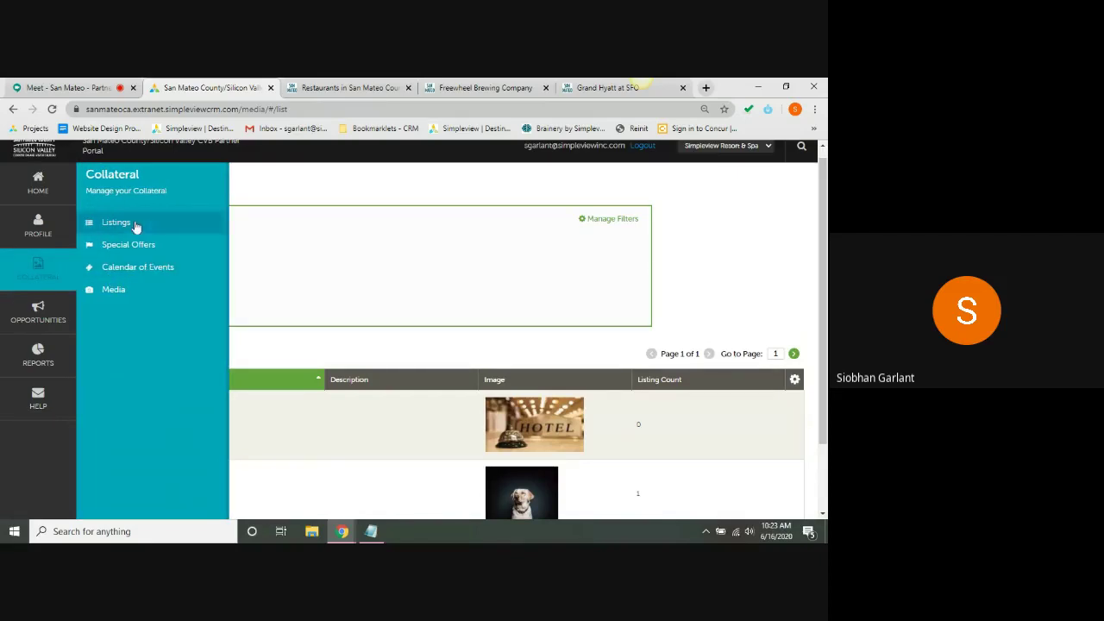
{"action": "left_click", "coordinate": [135, 226]}
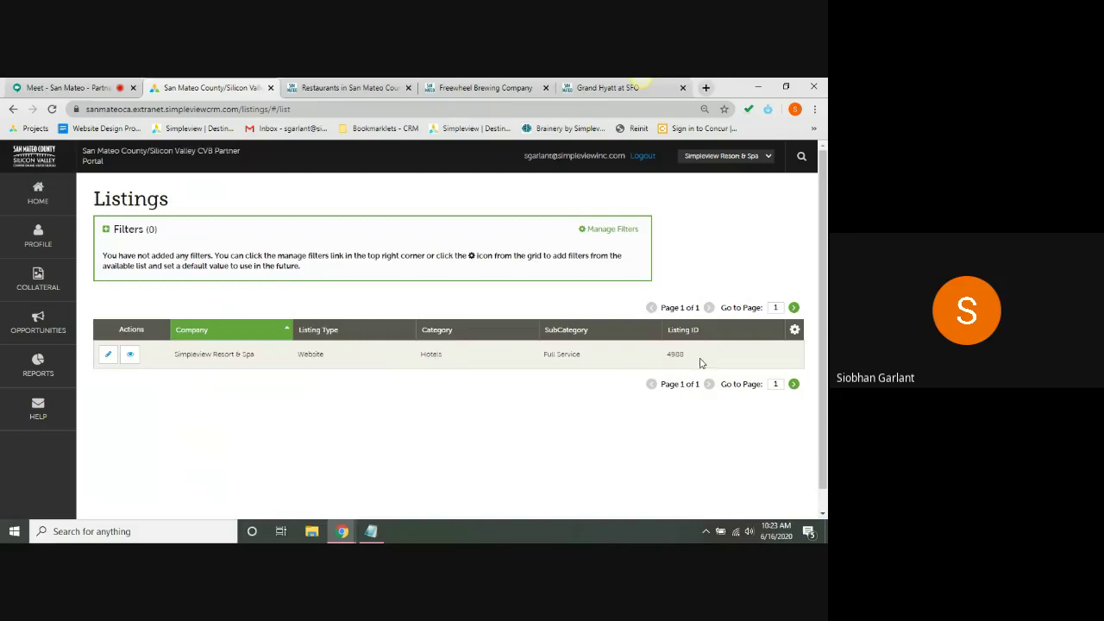
{"action": "left_click", "coordinate": [131, 357]}
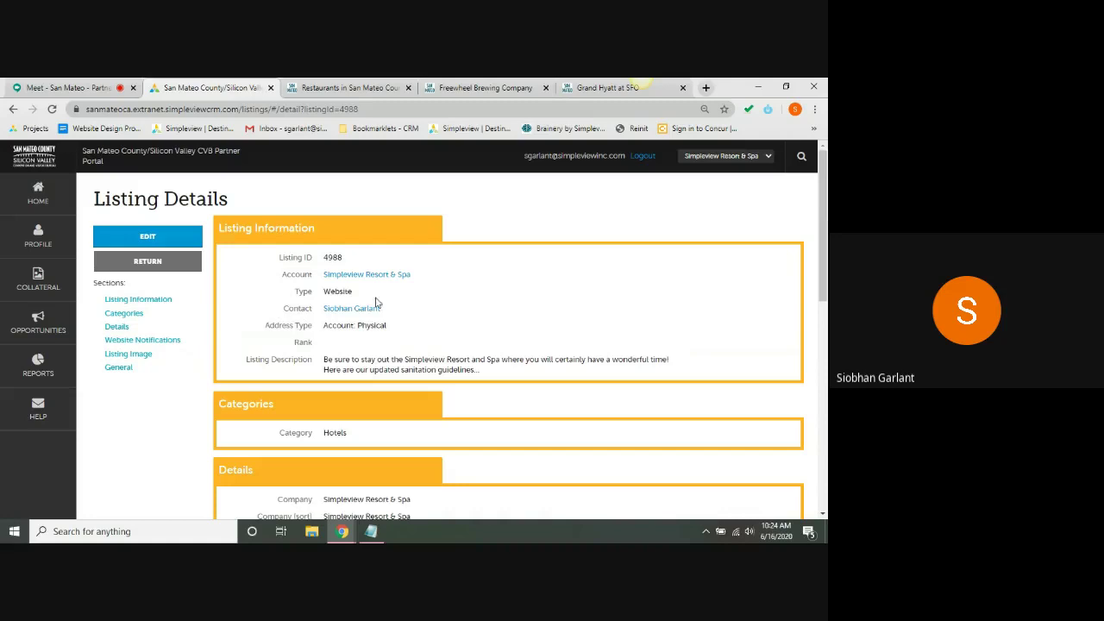
{"action": "triple_click", "coordinate": [373, 370]}
{"action": "left_click_drag", "start_coordinate": [824, 251], "coordinate": [825, 212]}
{"action": "left_click", "coordinate": [506, 313]}
- Open the listing's edit form, keeping the current contact and Physical address type
{"action": "left_click", "coordinate": [170, 240]}
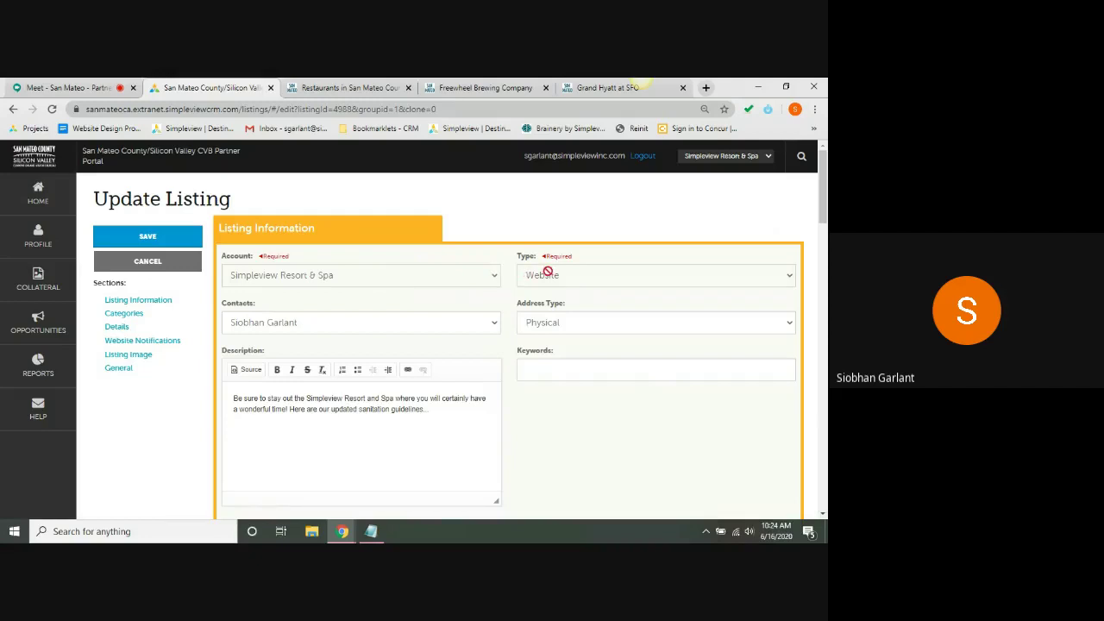
{"action": "left_click_drag", "start_coordinate": [825, 213], "coordinate": [825, 236]}
{"action": "left_click", "coordinate": [435, 216]}
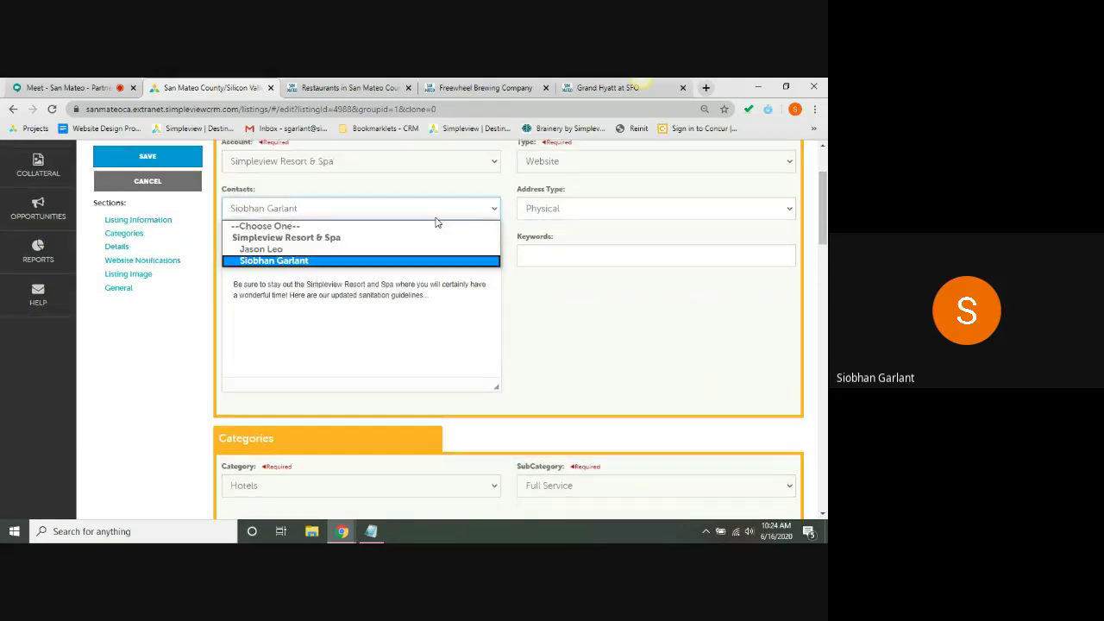
{"action": "left_click", "coordinate": [435, 223]}
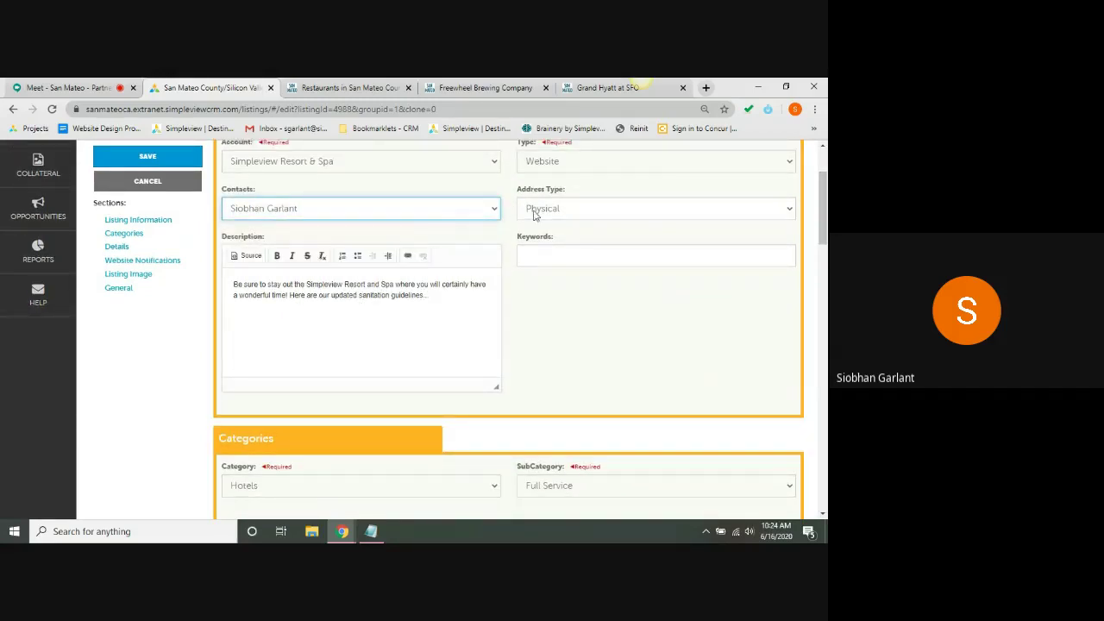
{"action": "left_click", "coordinate": [534, 215]}
{"action": "left_click", "coordinate": [534, 215]}
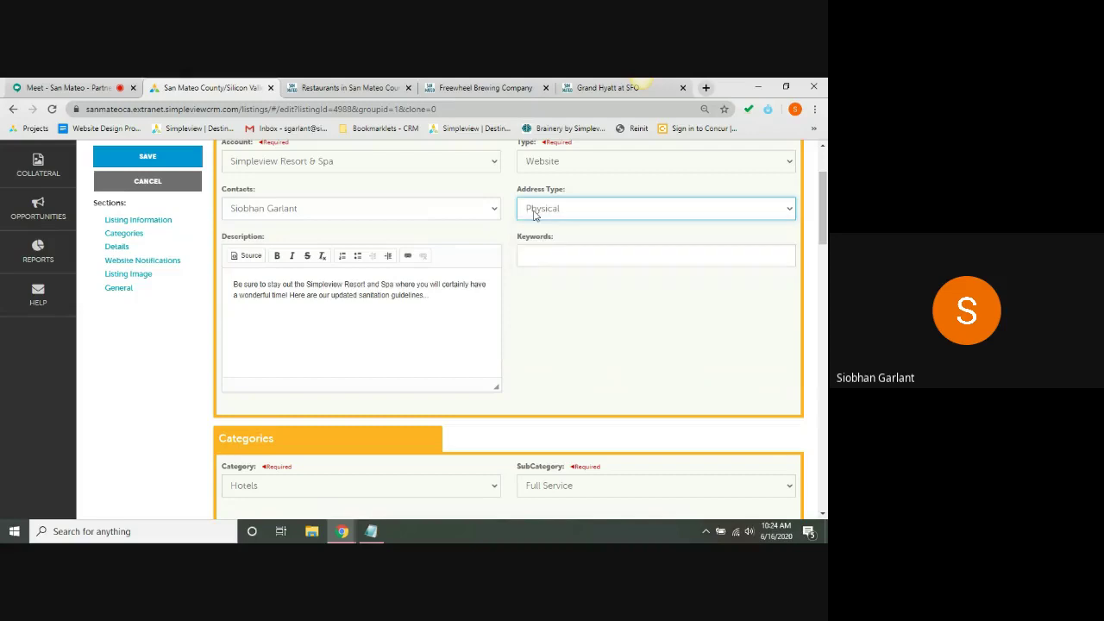
- Review the listing's sanitation-guidelines description paragraph without changing it
{"action": "triple_click", "coordinate": [225, 244]}
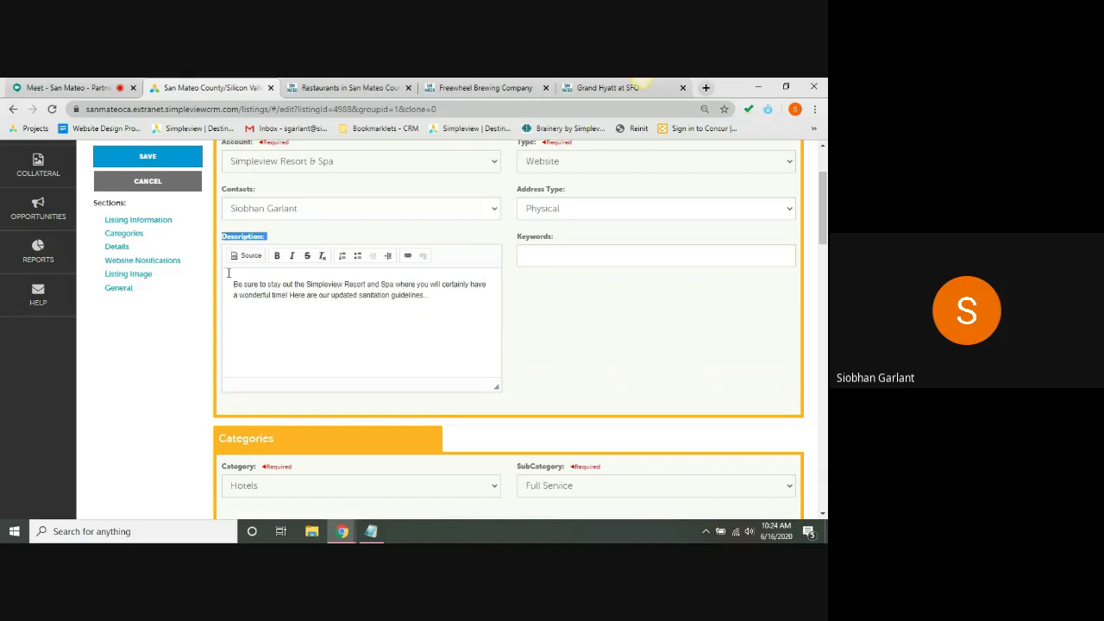
{"action": "left_click", "coordinate": [401, 297]}
{"action": "triple_click", "coordinate": [309, 297]}
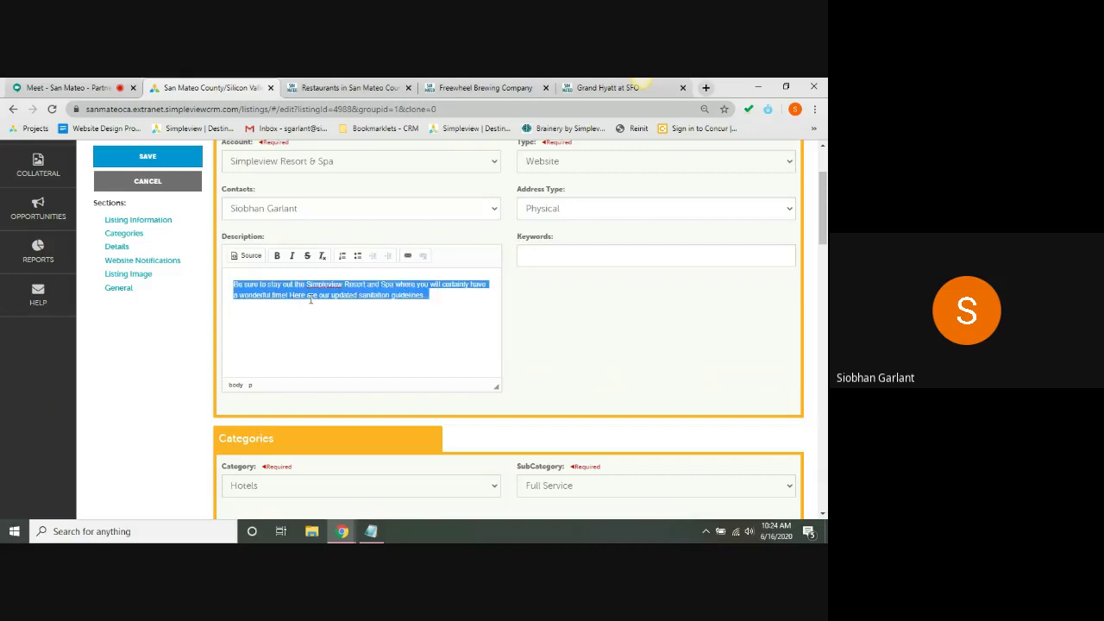
{"action": "left_click", "coordinate": [309, 299]}
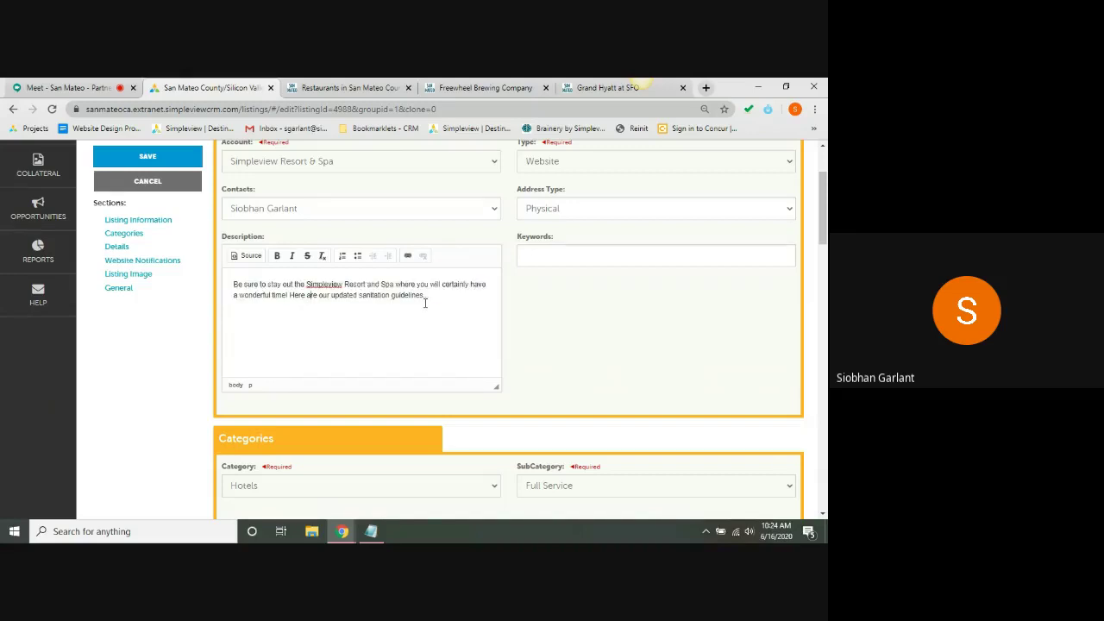
{"action": "triple_click", "coordinate": [458, 302]}
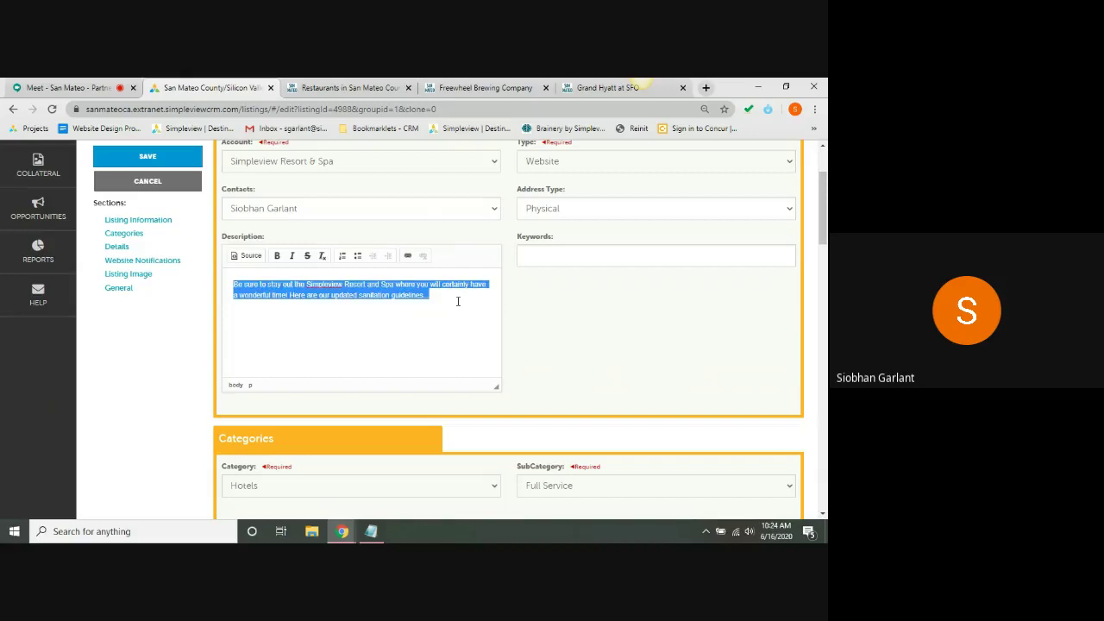
{"action": "left_click", "coordinate": [459, 301]}
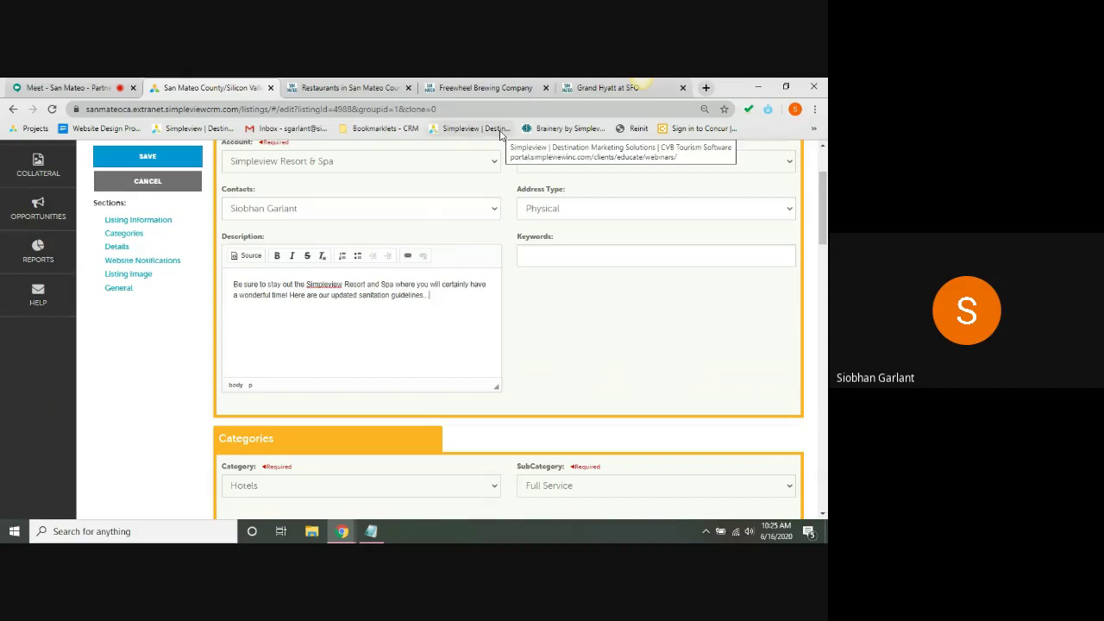
{"action": "left_click", "coordinate": [494, 82]}
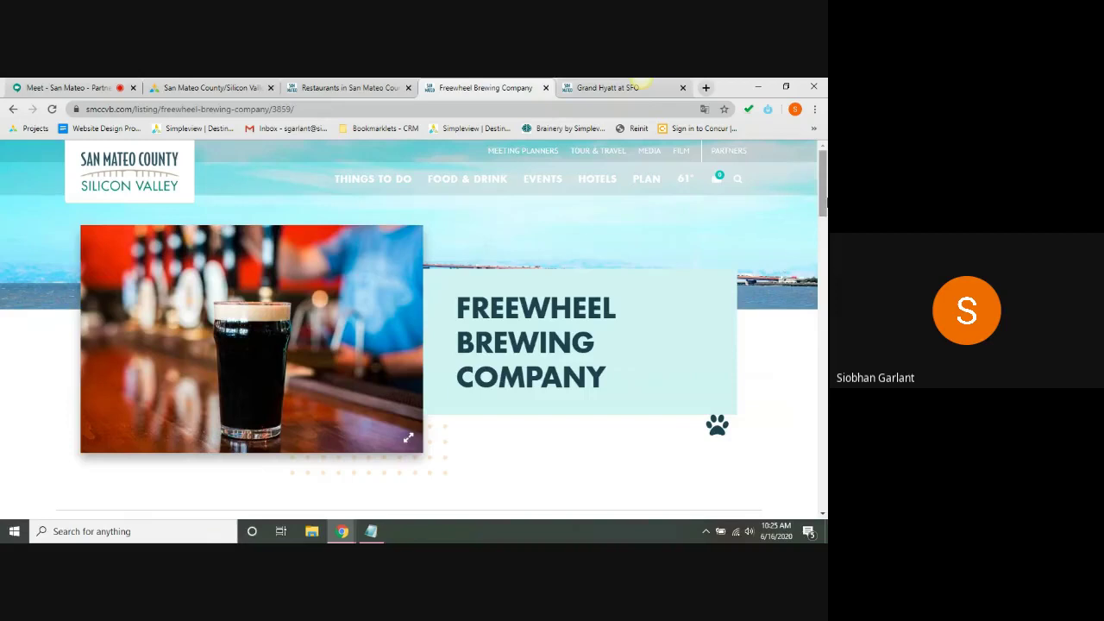
{"action": "left_click_drag", "start_coordinate": [825, 201], "coordinate": [825, 296]}
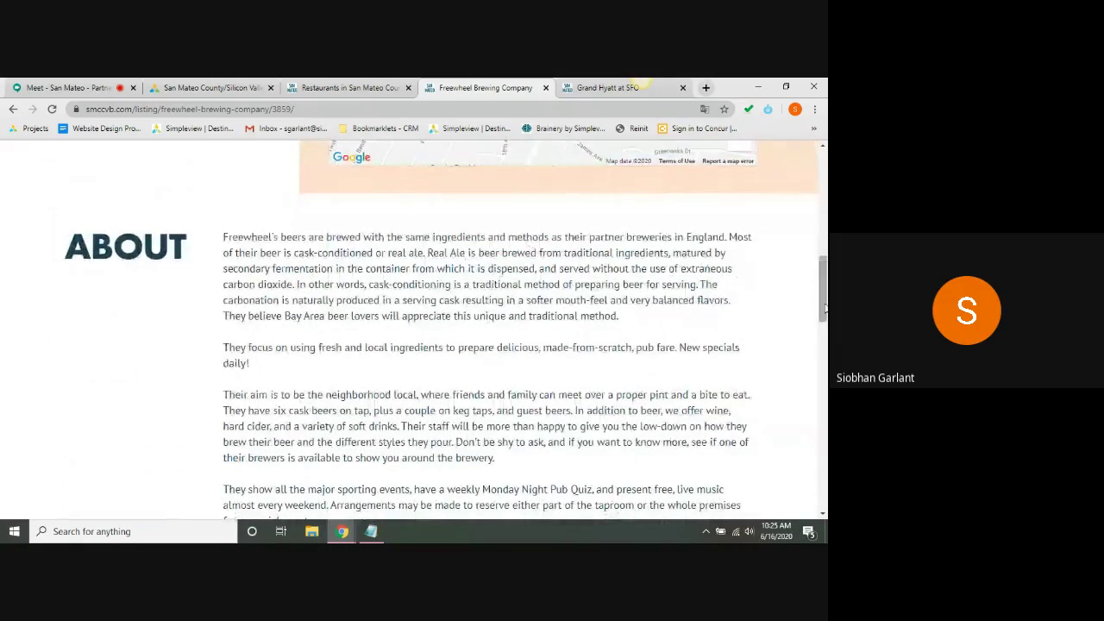
{"action": "left_click_drag", "start_coordinate": [825, 298], "coordinate": [825, 375]}
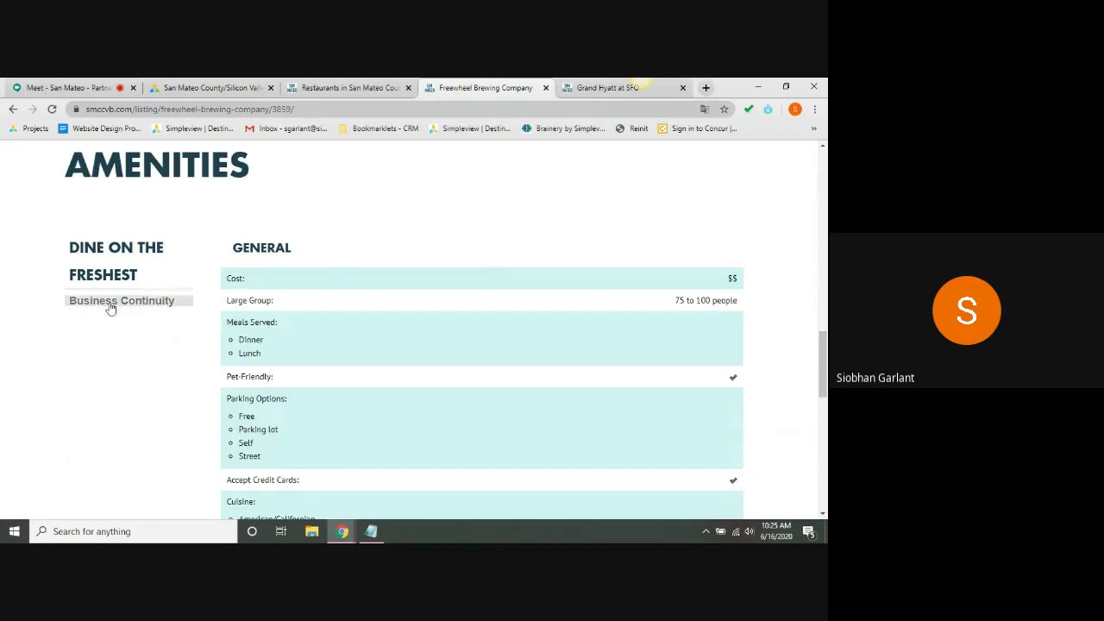
{"action": "left_click", "coordinate": [110, 302]}
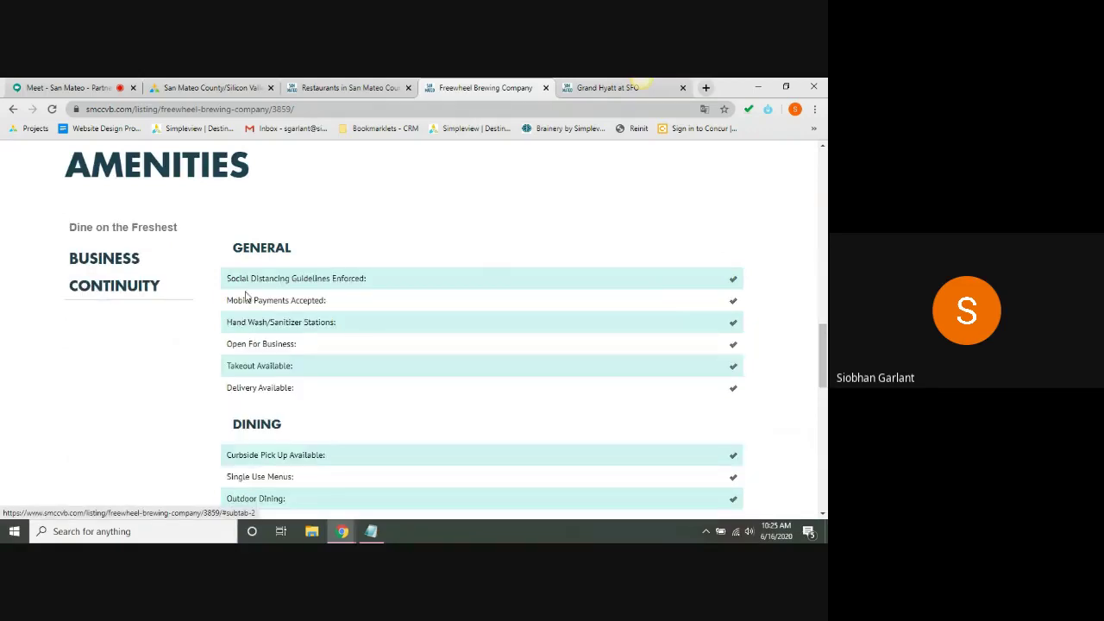
{"action": "scroll", "coordinate": [317, 239], "scroll_direction": "down", "scroll_amount": 1}
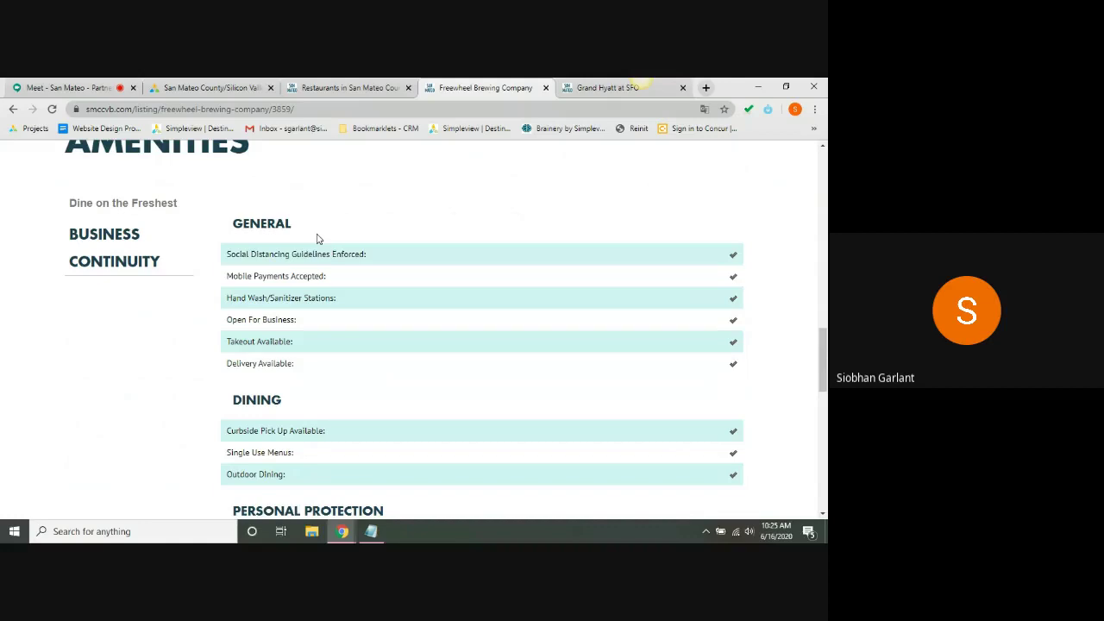
{"action": "scroll", "coordinate": [317, 239], "scroll_direction": "down", "scroll_amount": 1}
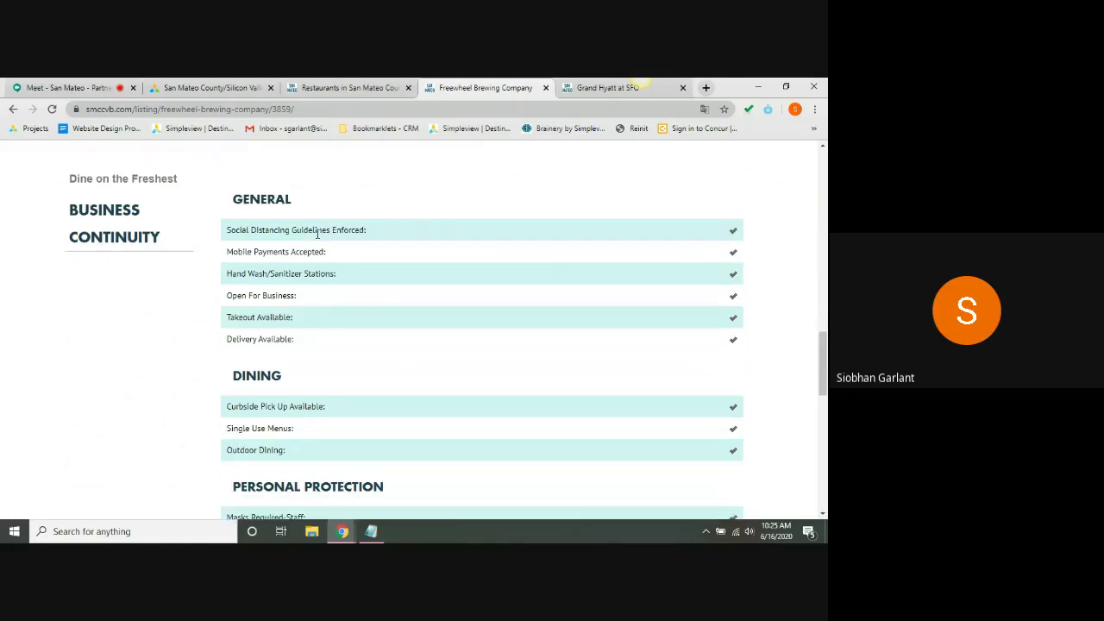
{"action": "scroll", "coordinate": [317, 233], "scroll_direction": "down", "scroll_amount": 1}
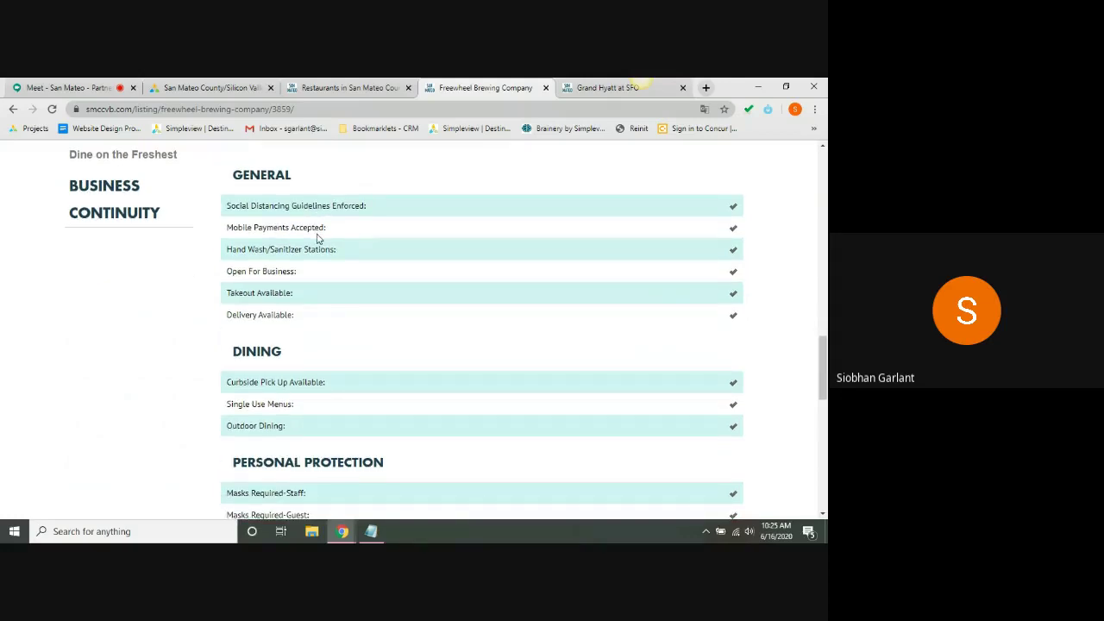
{"action": "scroll", "coordinate": [317, 239], "scroll_direction": "down", "scroll_amount": 5}
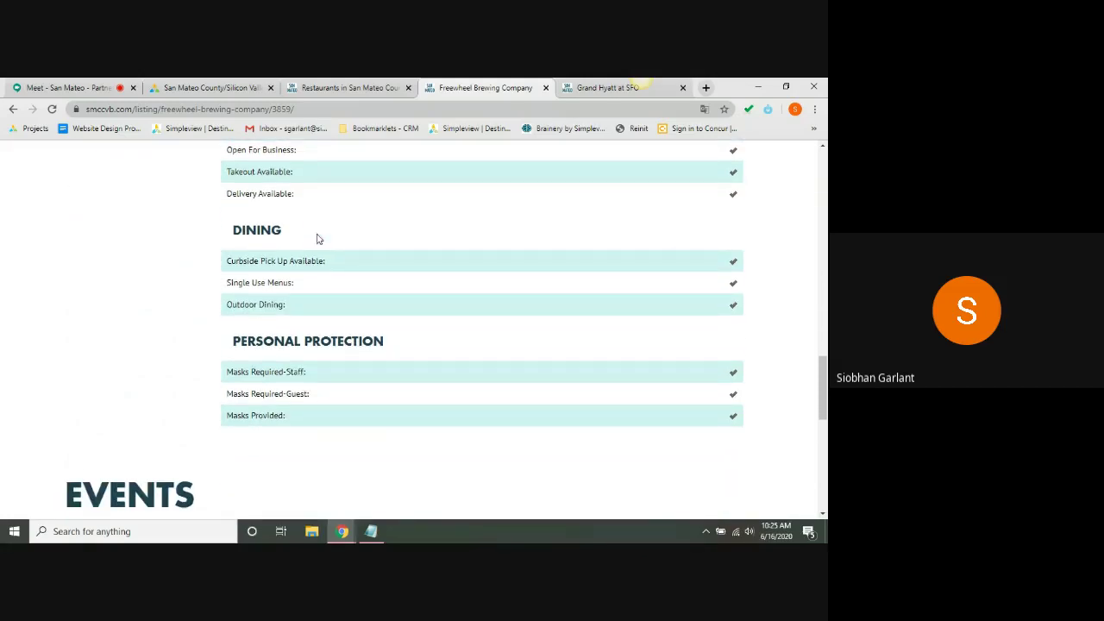
{"action": "scroll", "coordinate": [316, 239], "scroll_direction": "down", "scroll_amount": 1}
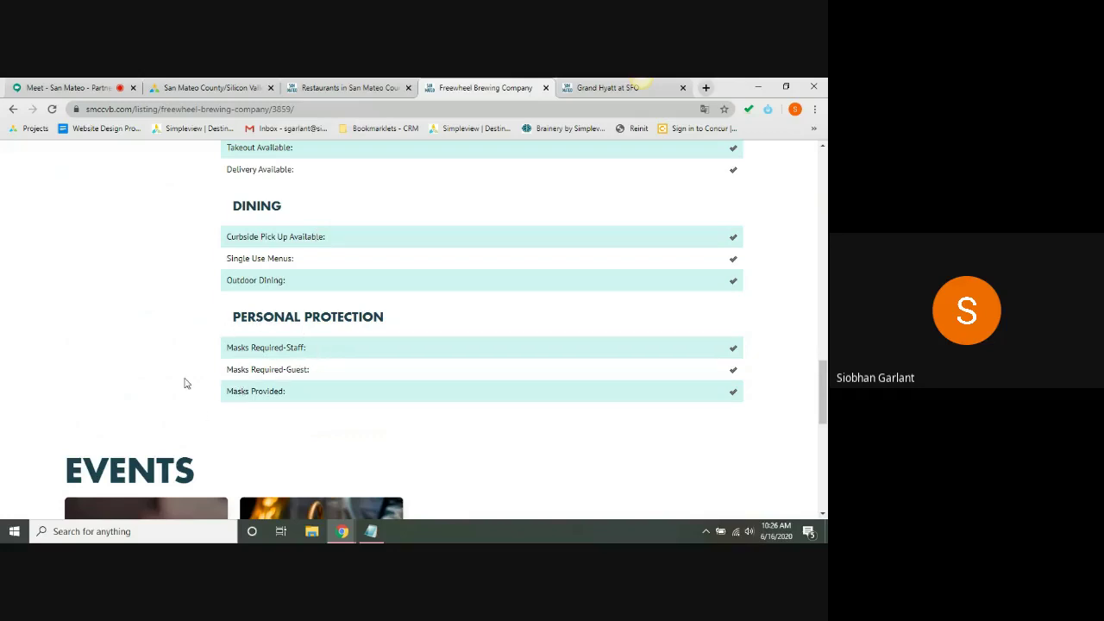
{"action": "scroll", "coordinate": [184, 383], "scroll_direction": "down", "scroll_amount": 1}
{"action": "scroll", "coordinate": [184, 383], "scroll_direction": "up", "scroll_amount": 3}
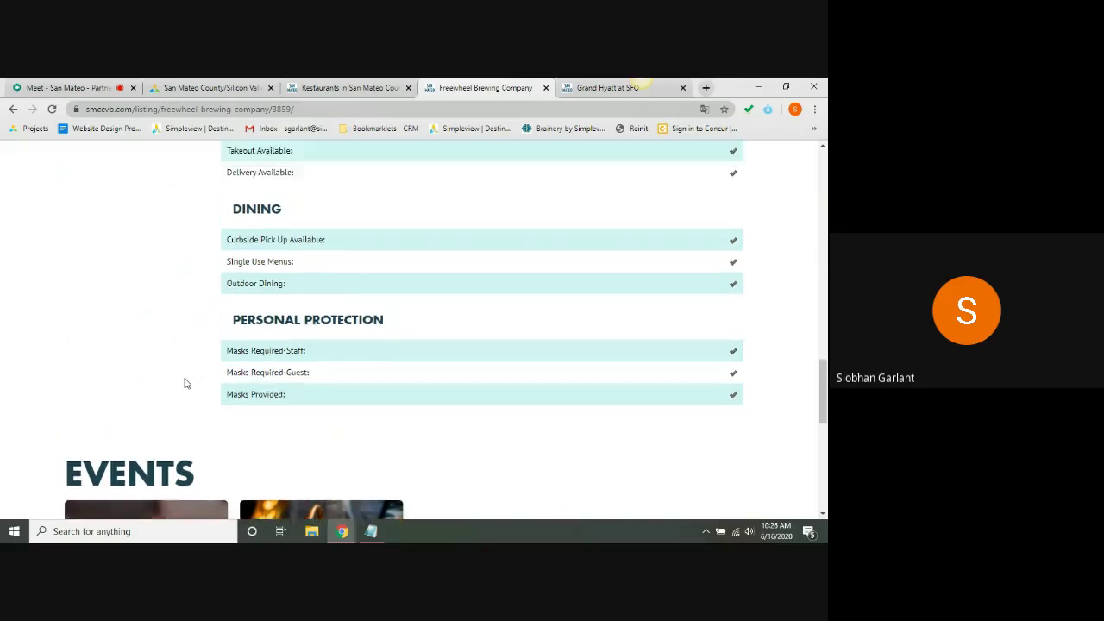
{"action": "scroll", "coordinate": [184, 383], "scroll_direction": "up", "scroll_amount": 3}
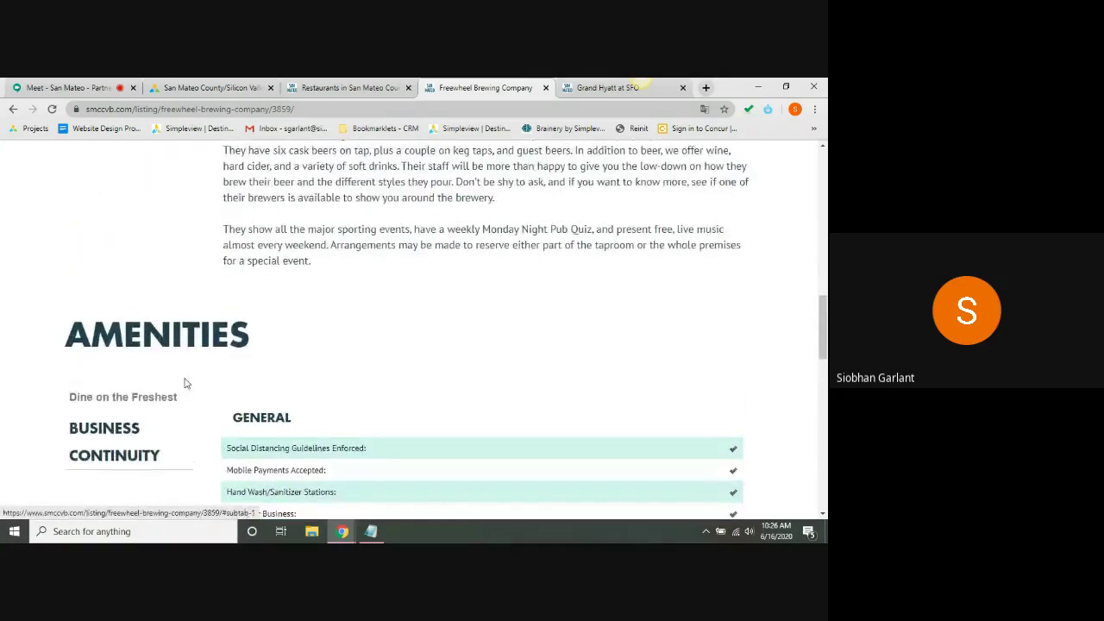
{"action": "scroll", "coordinate": [185, 381], "scroll_direction": "up", "scroll_amount": 3}
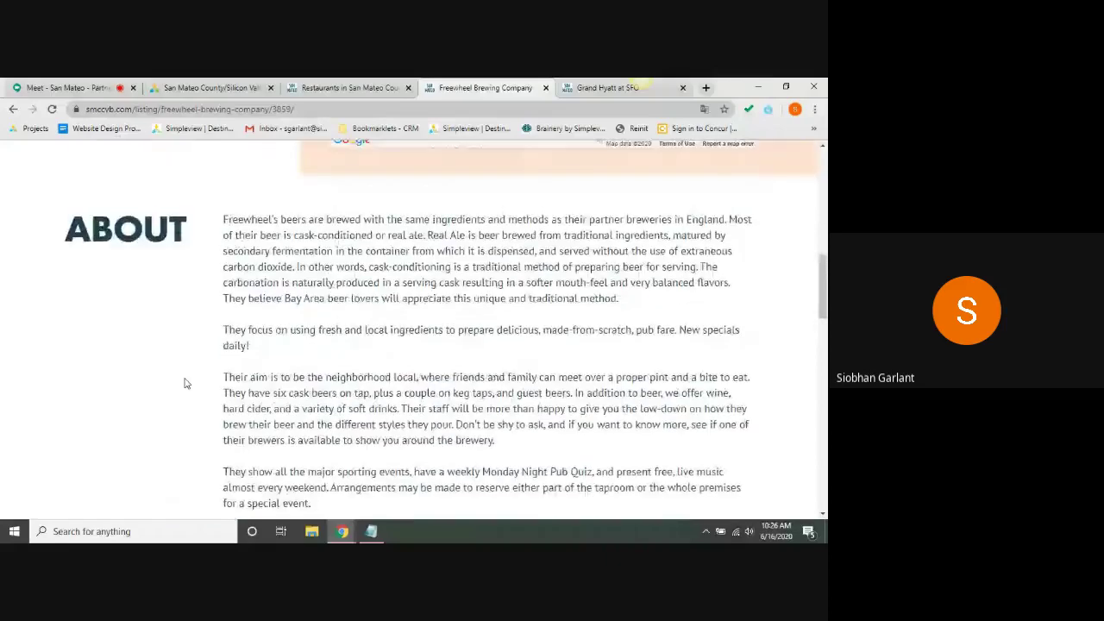
{"action": "scroll", "coordinate": [183, 383], "scroll_direction": "up", "scroll_amount": 4}
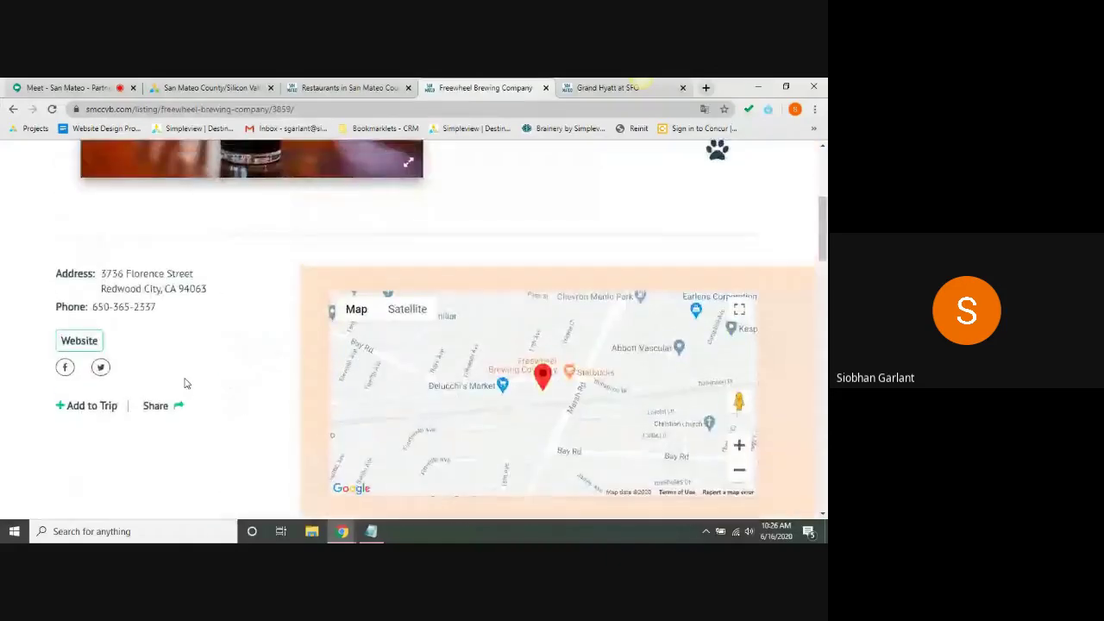
{"action": "scroll", "coordinate": [184, 383], "scroll_direction": "up", "scroll_amount": 3}
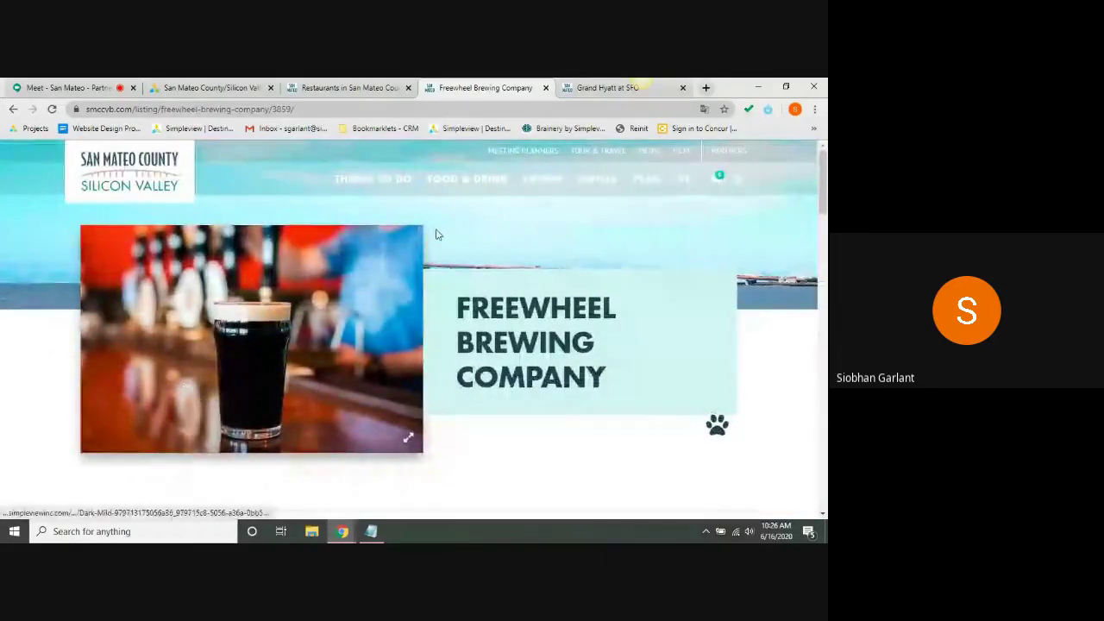
- Browse the Grand Hyatt at SFO visitor page, then return to the portal's Update Listing form
{"action": "left_click", "coordinate": [569, 84]}
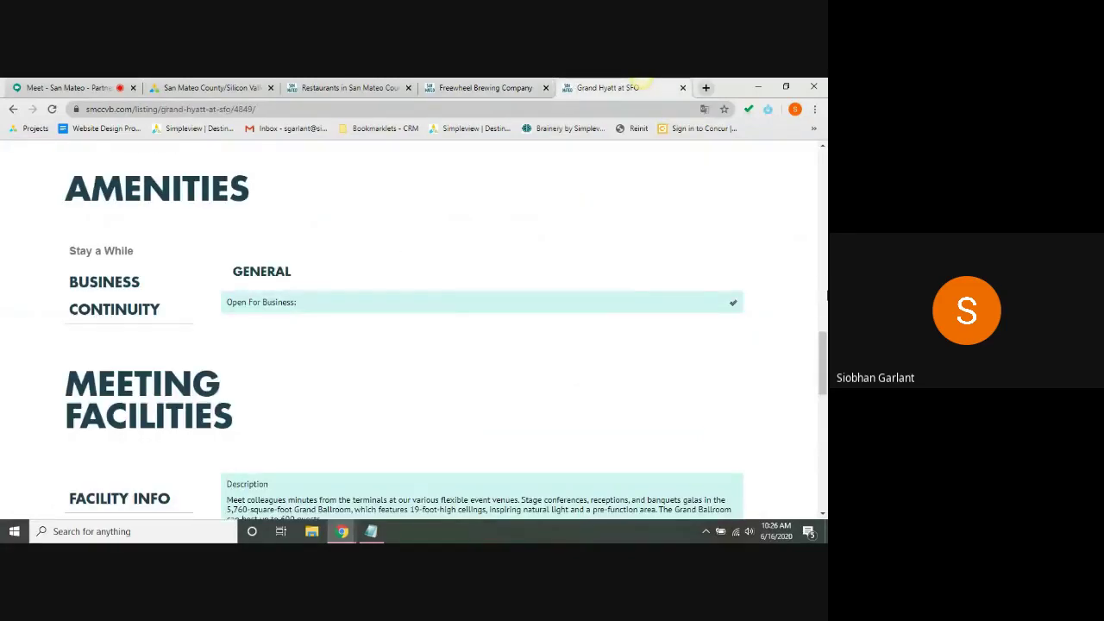
{"action": "left_click_drag", "start_coordinate": [824, 377], "coordinate": [818, 452]}
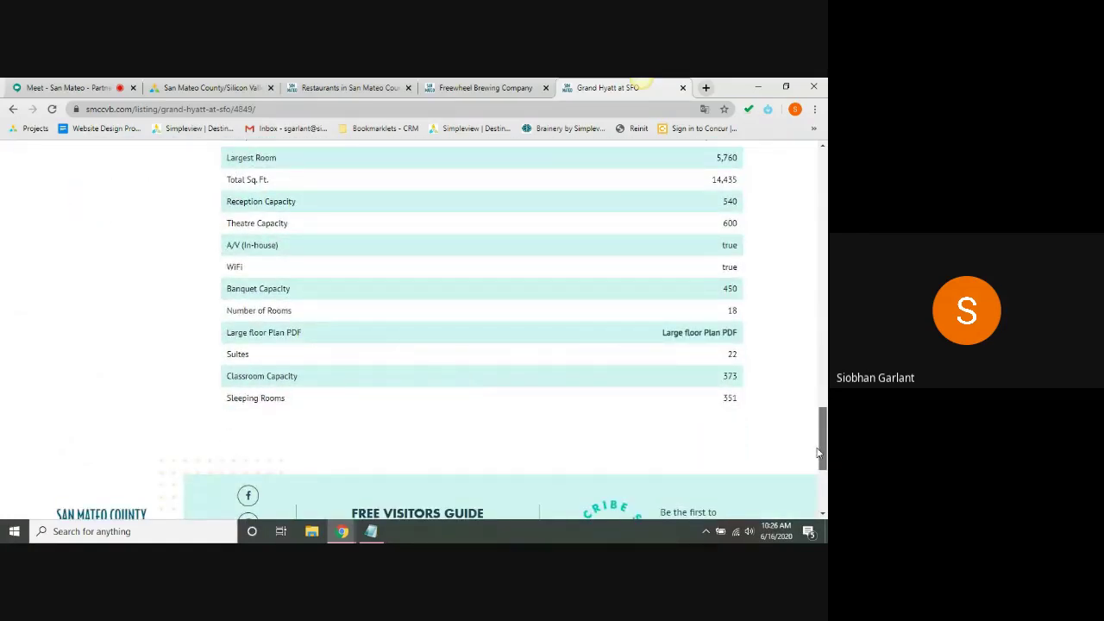
{"action": "left_click_drag", "start_coordinate": [818, 453], "coordinate": [824, 173]}
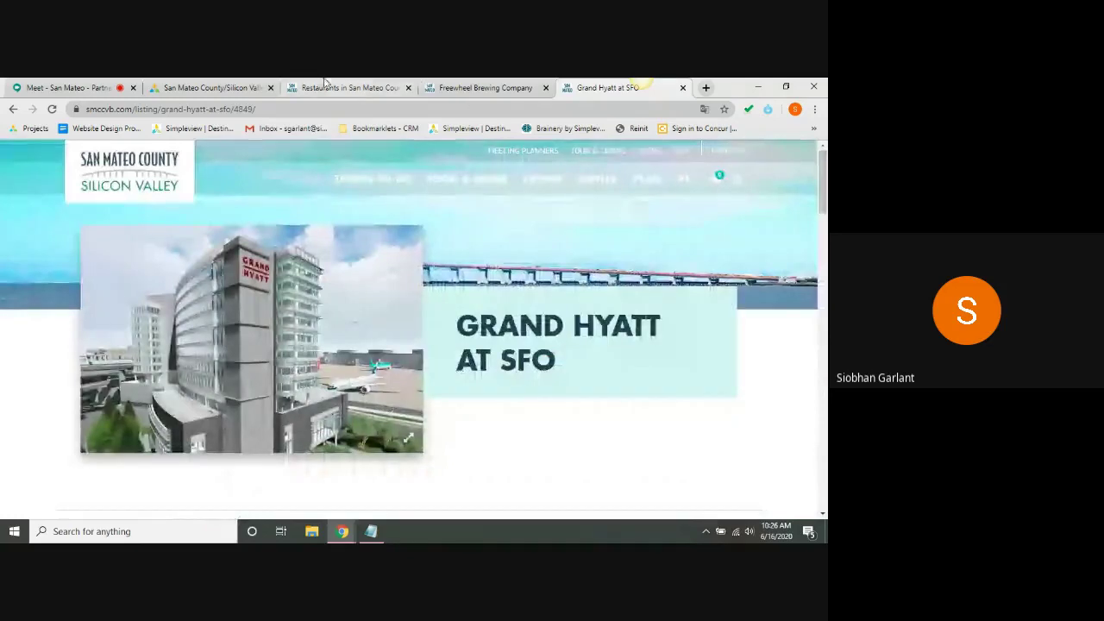
{"action": "left_click", "coordinate": [231, 87]}
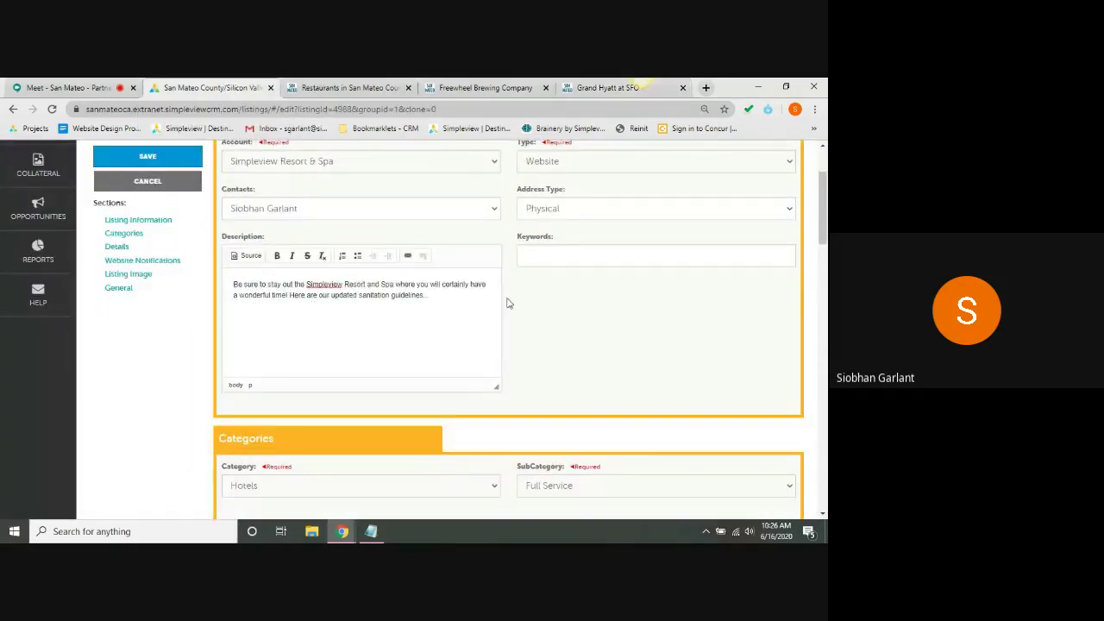
{"action": "left_click", "coordinate": [472, 313]}
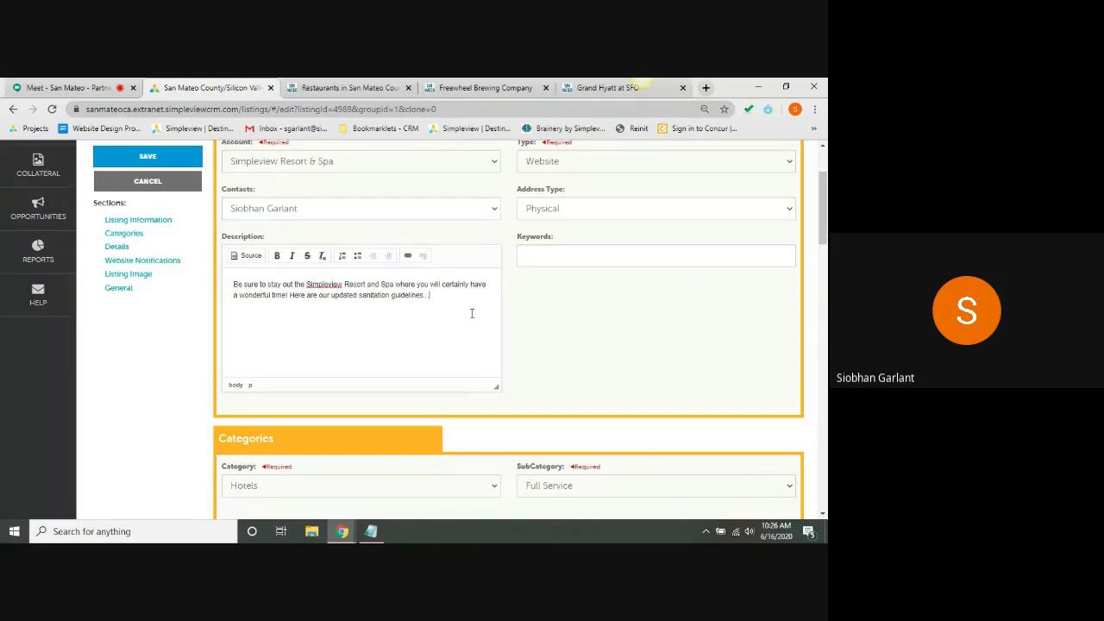
{"action": "triple_click", "coordinate": [354, 285]}
{"action": "left_click", "coordinate": [382, 297]}
{"action": "scroll", "coordinate": [596, 315], "scroll_direction": "down", "scroll_amount": 5}
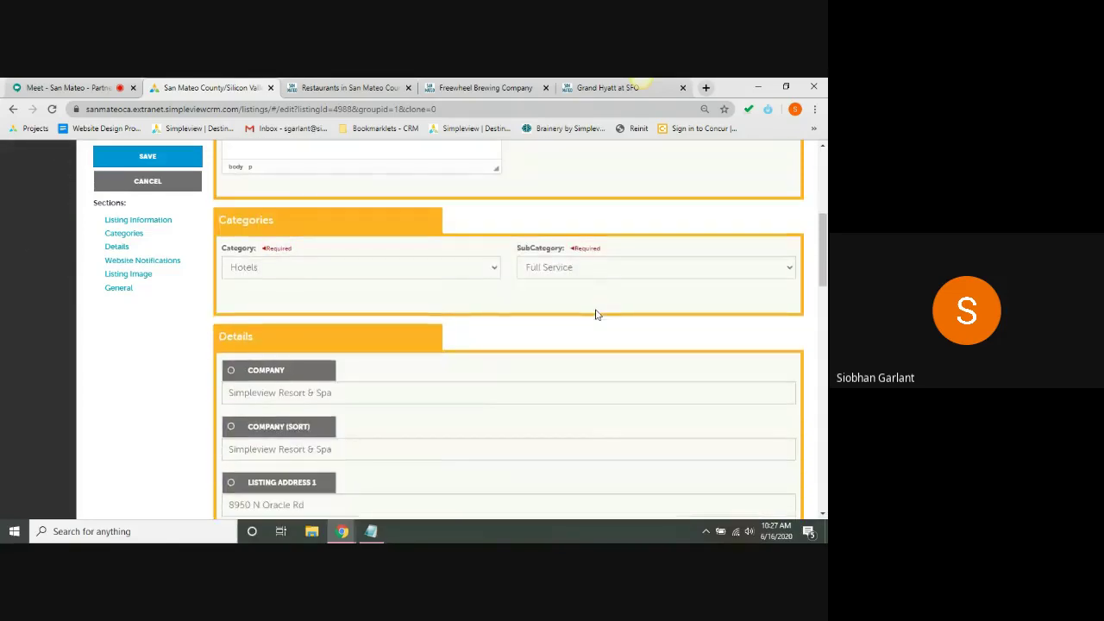
{"action": "scroll", "coordinate": [595, 315], "scroll_direction": "down", "scroll_amount": 3}
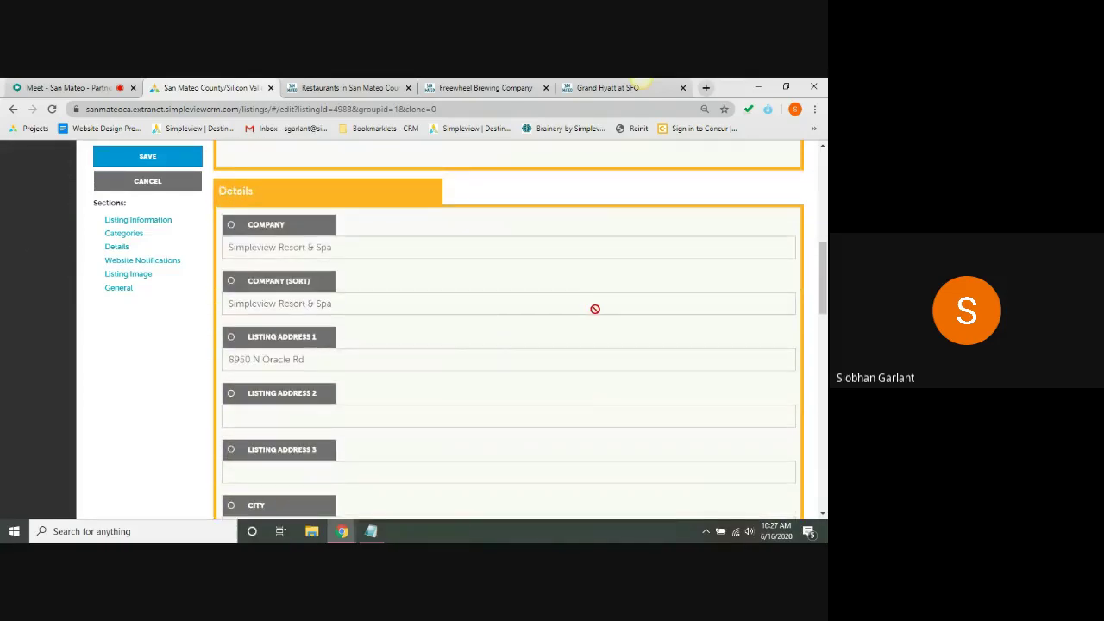
{"action": "scroll", "coordinate": [595, 309], "scroll_direction": "down", "scroll_amount": 1}
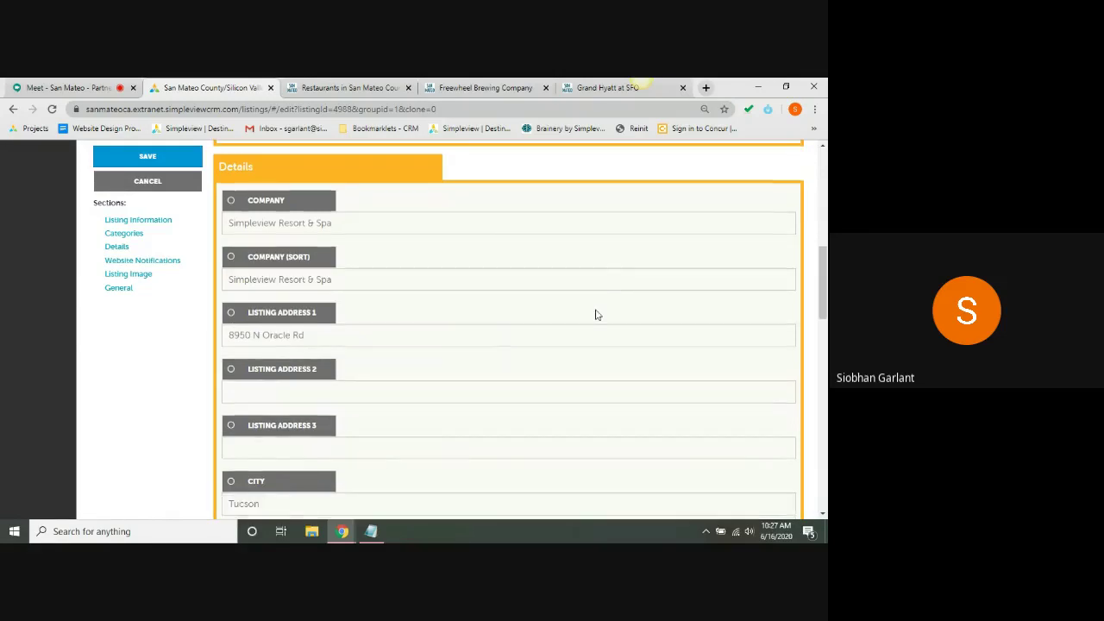
{"action": "scroll", "coordinate": [596, 309], "scroll_direction": "down", "scroll_amount": 3}
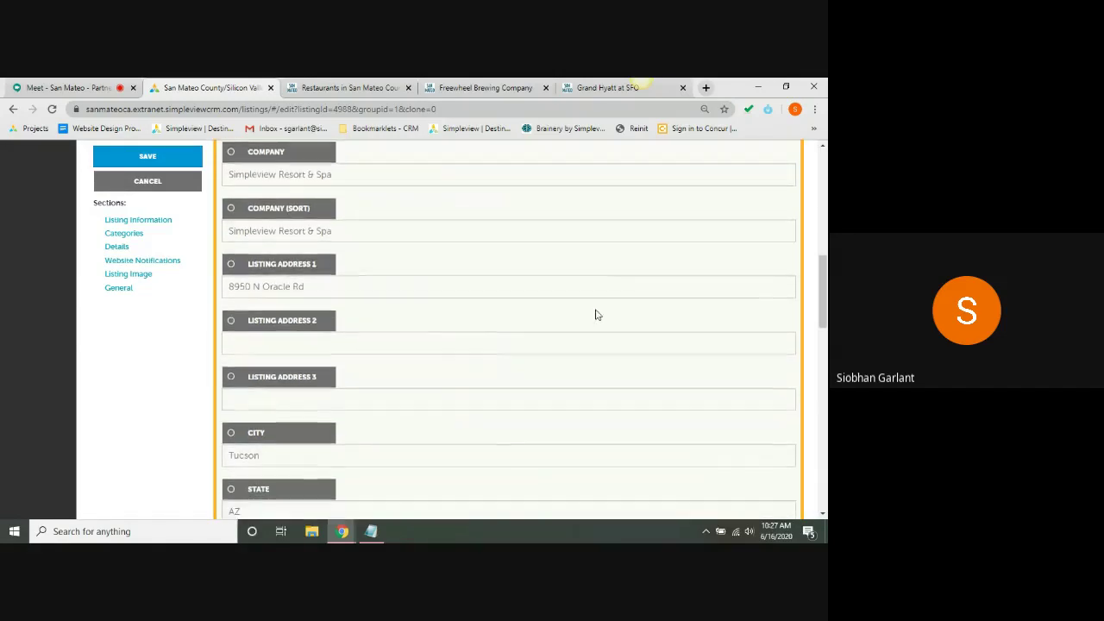
{"action": "scroll", "coordinate": [595, 309], "scroll_direction": "down", "scroll_amount": 3}
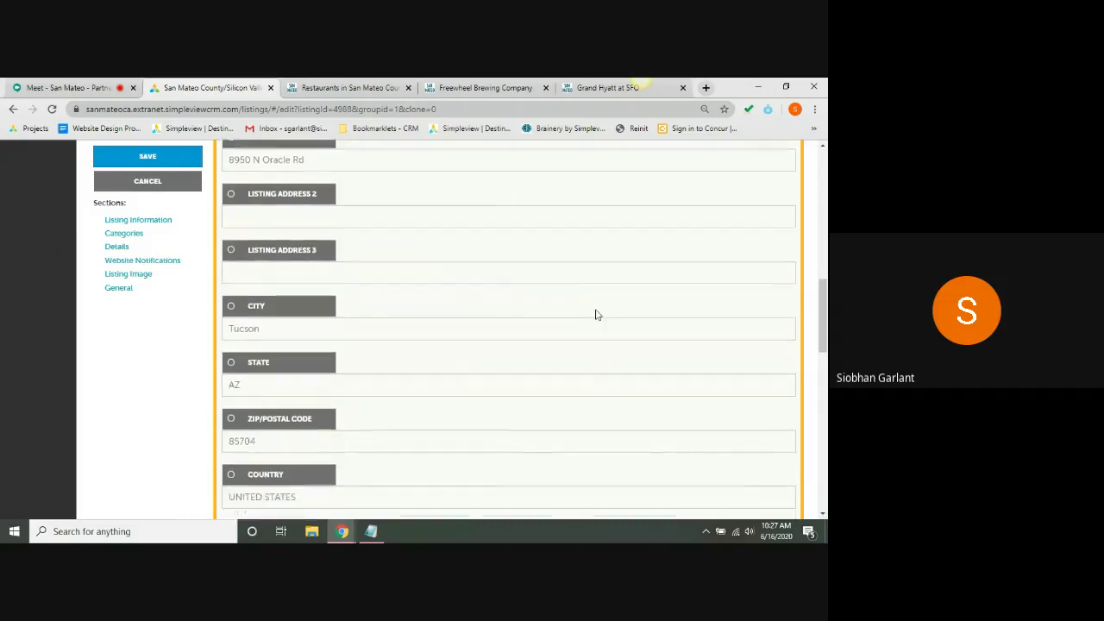
{"action": "scroll", "coordinate": [595, 312], "scroll_direction": "down", "scroll_amount": 5}
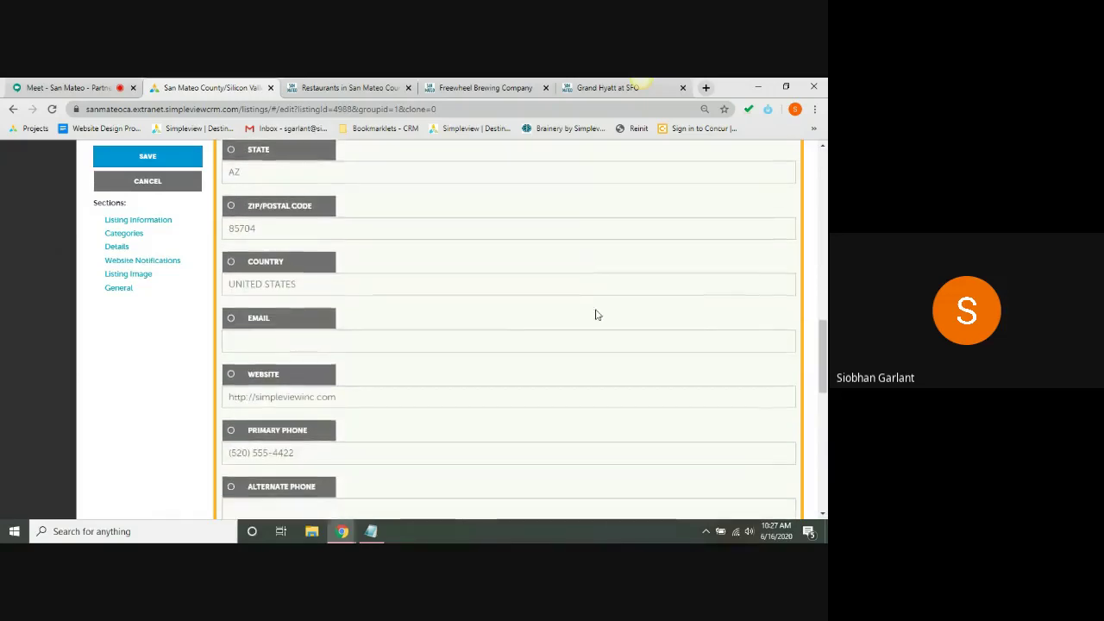
{"action": "scroll", "coordinate": [595, 309], "scroll_direction": "down", "scroll_amount": 1}
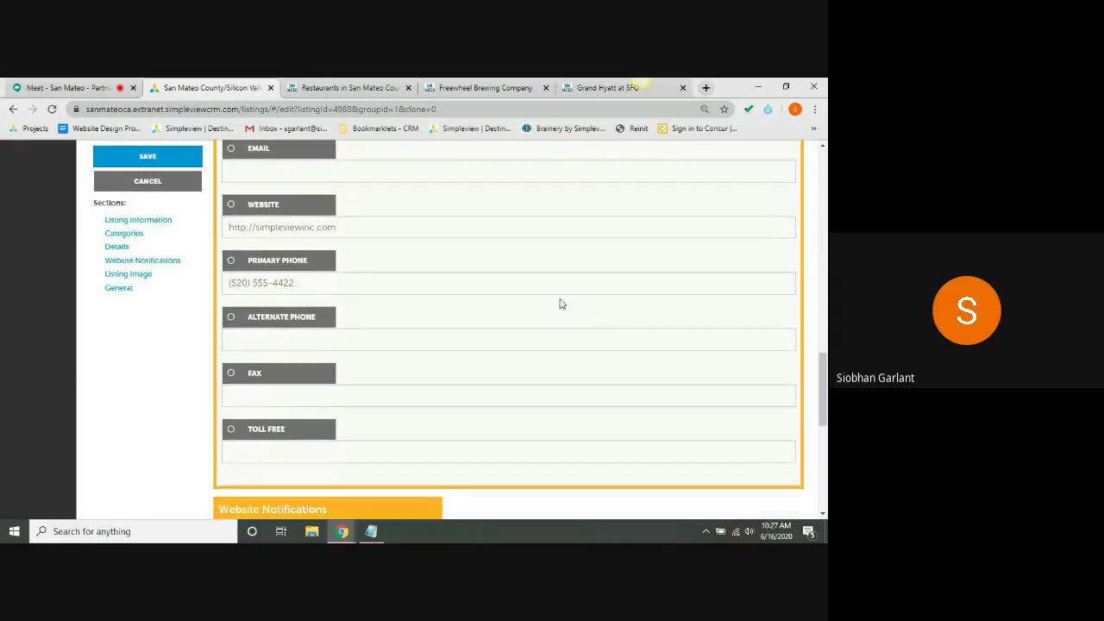
- Enable the Primary Phone field and enter the new phone number in place of the old one
{"action": "left_click", "coordinate": [323, 269]}
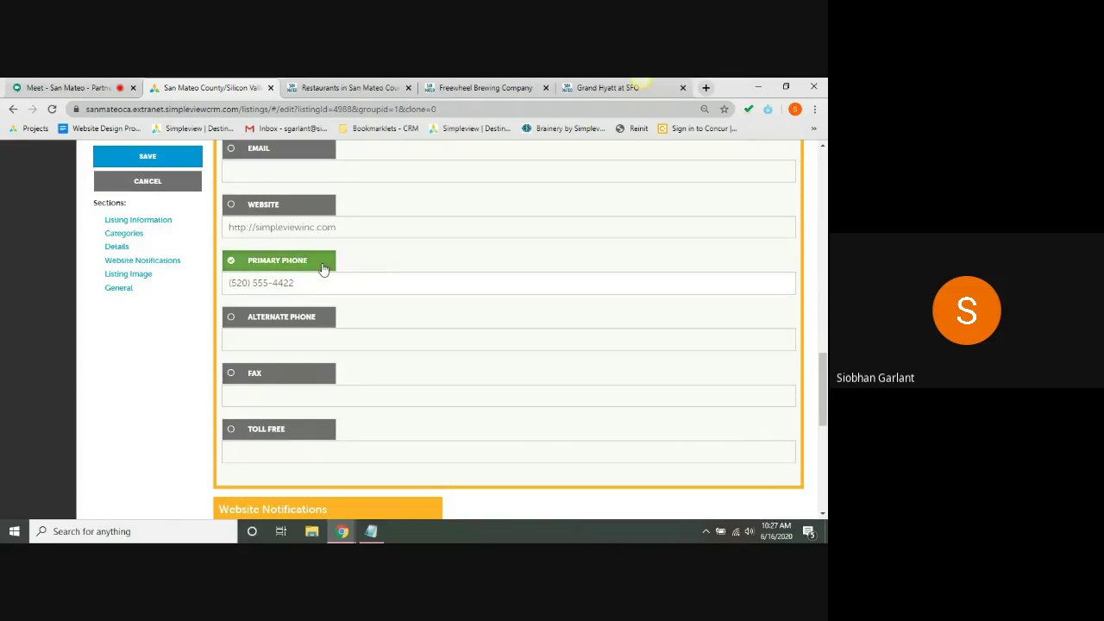
{"action": "left_click", "coordinate": [319, 274]}
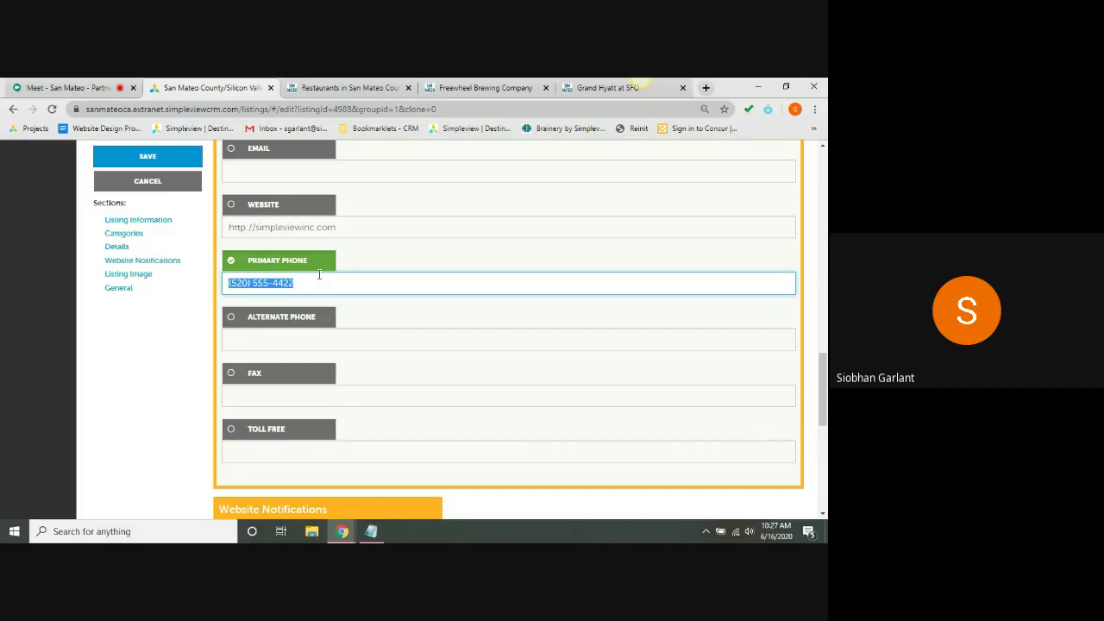
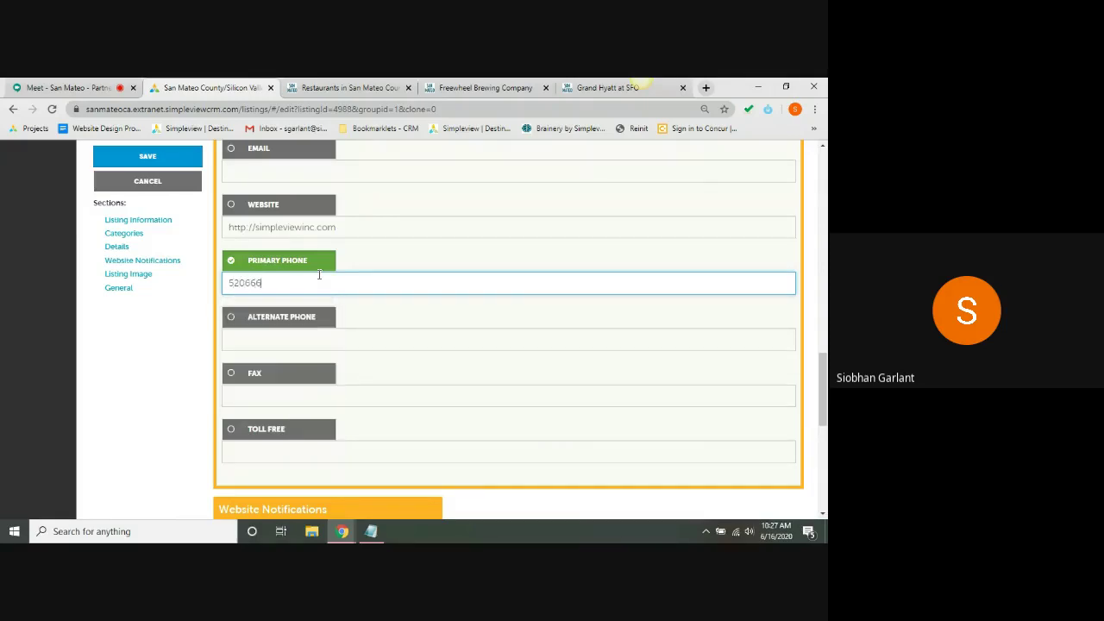
{"action": "left_click", "coordinate": [172, 353]}
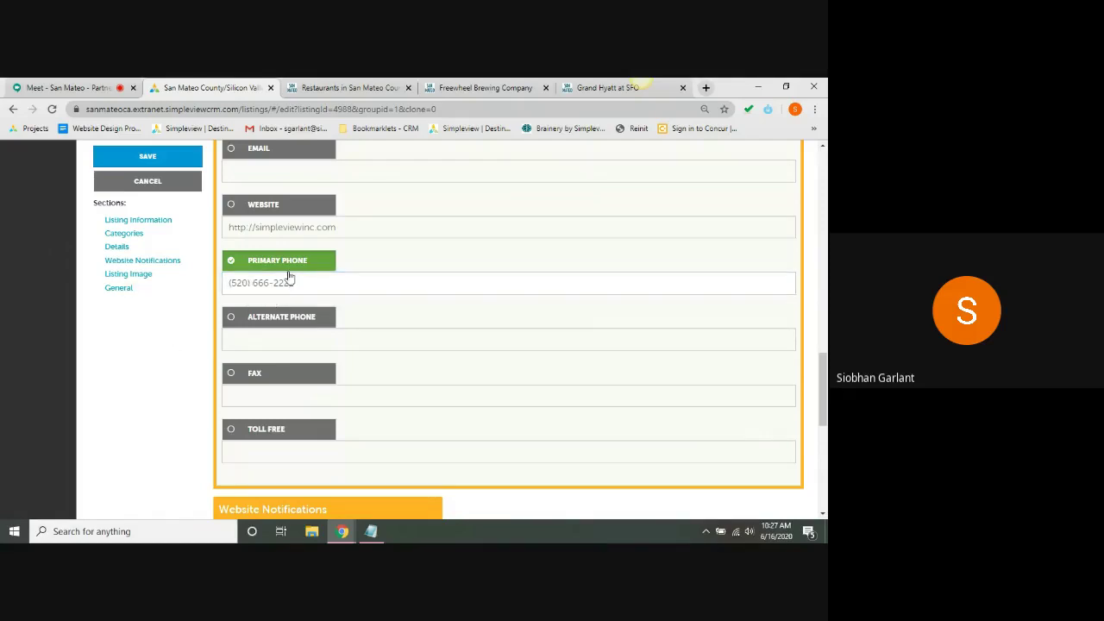
{"action": "left_click_drag", "start_coordinate": [823, 389], "coordinate": [826, 454]}
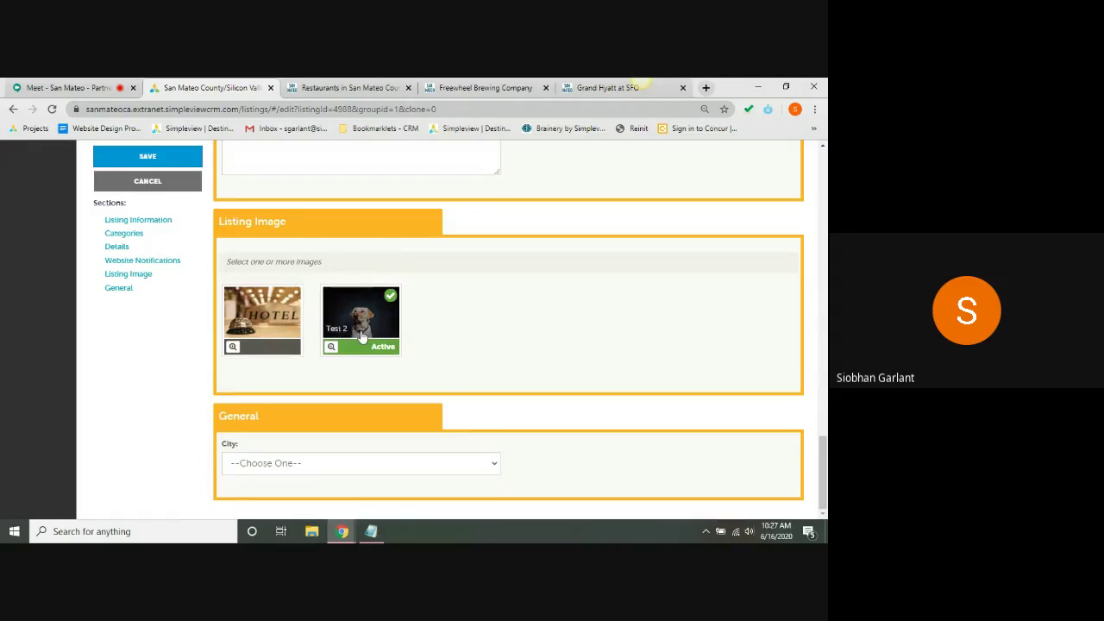
- Activate the hotel image, choose Silicon Valley as the City, and save the listing
{"action": "left_click", "coordinate": [263, 317]}
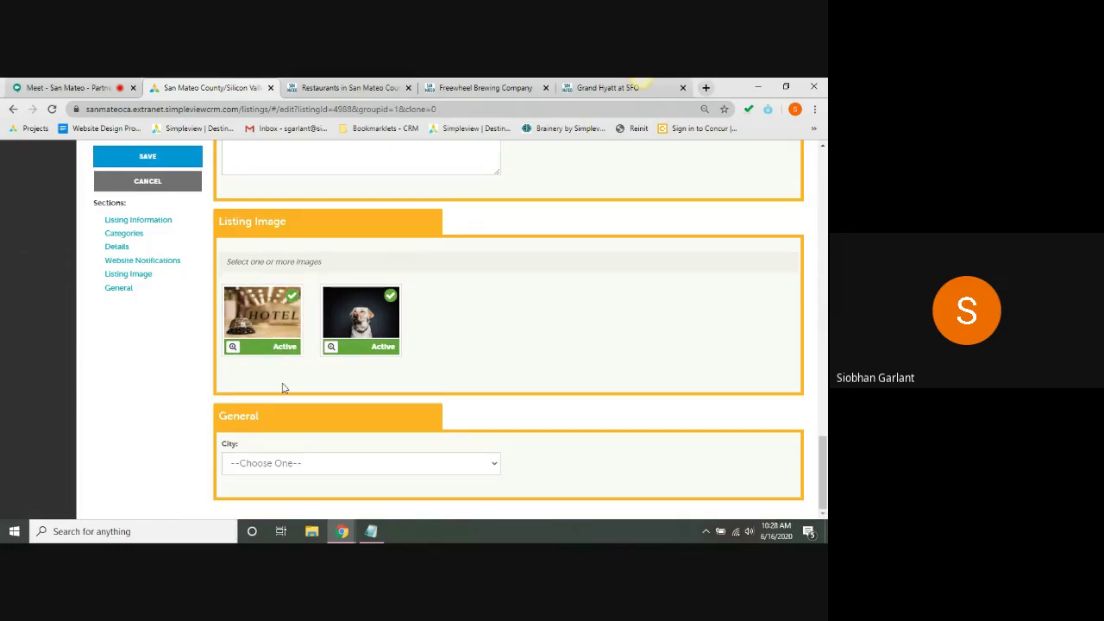
{"action": "left_click", "coordinate": [257, 462]}
{"action": "scroll", "coordinate": [340, 237], "scroll_direction": "down", "scroll_amount": 1}
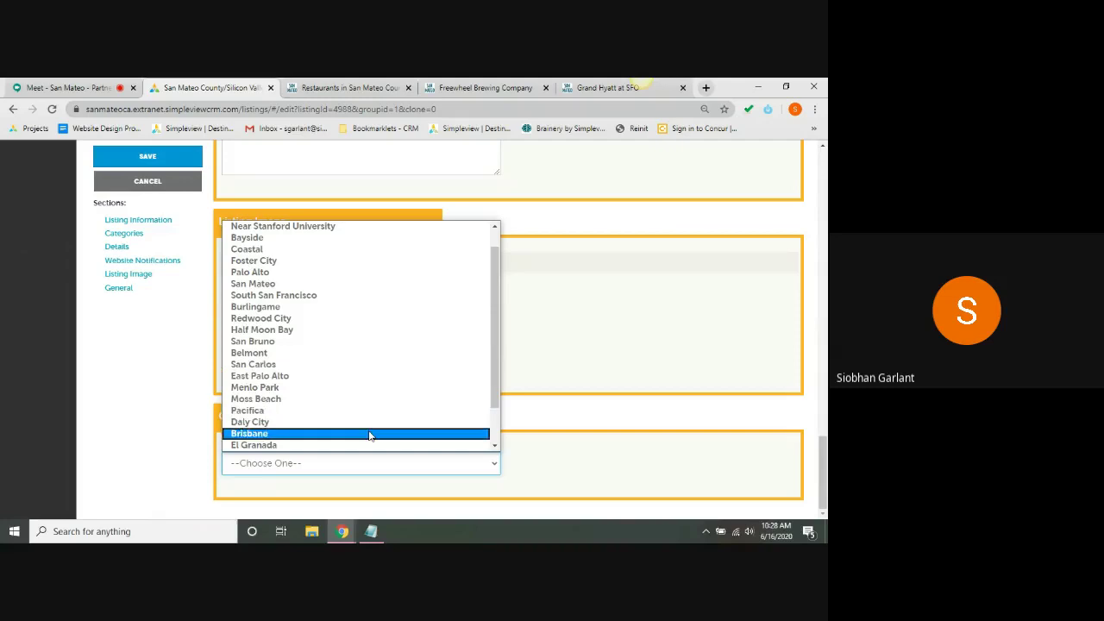
{"action": "left_click_drag", "start_coordinate": [494, 323], "coordinate": [500, 215]}
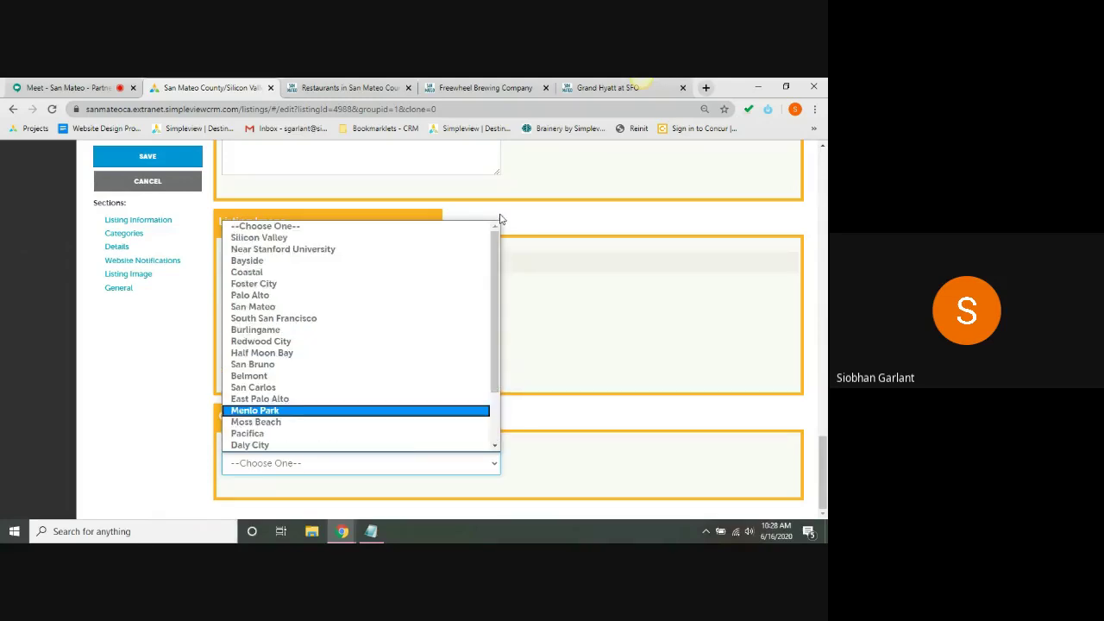
{"action": "left_click", "coordinate": [289, 239]}
{"action": "left_click", "coordinate": [167, 156]}
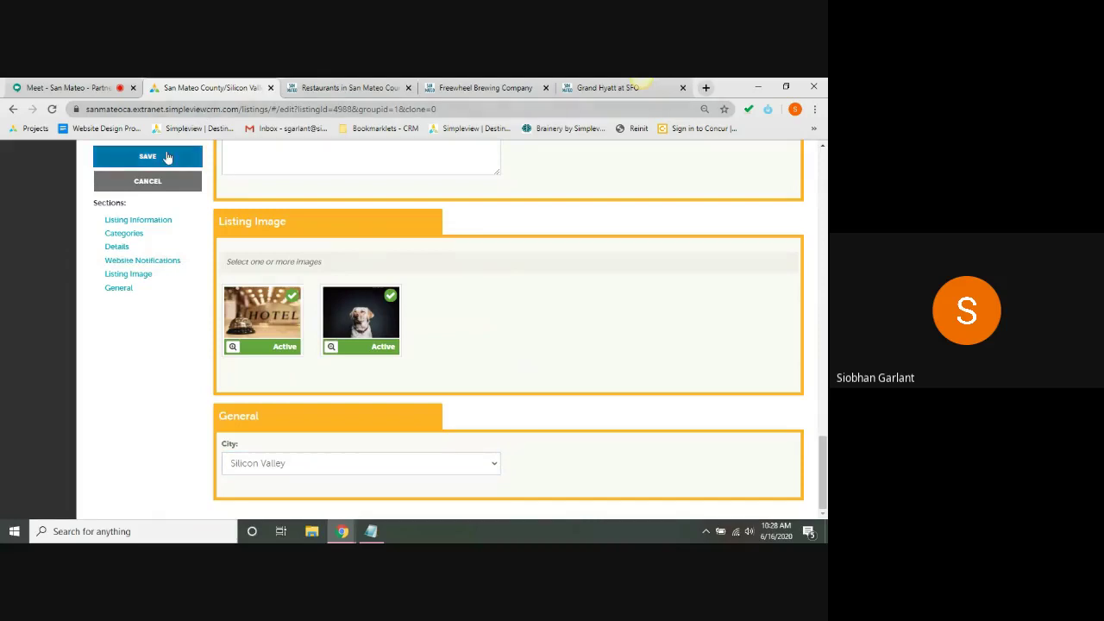
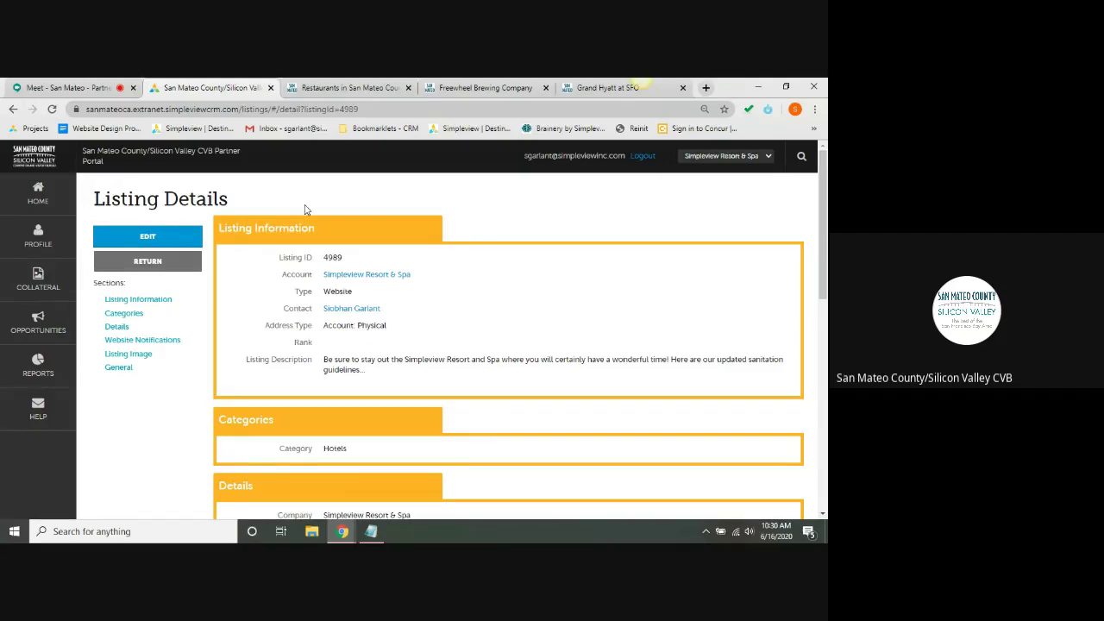
- Check the attendee's chat question about creating a login in the video meeting
{"action": "left_click", "coordinate": [109, 86]}
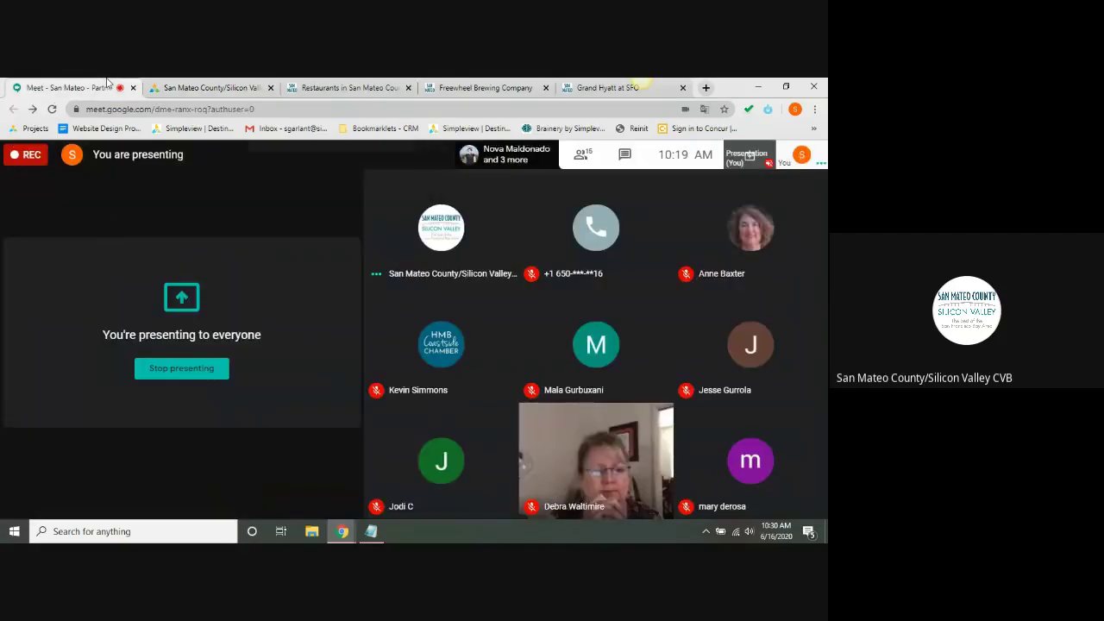
{"action": "left_click", "coordinate": [630, 154]}
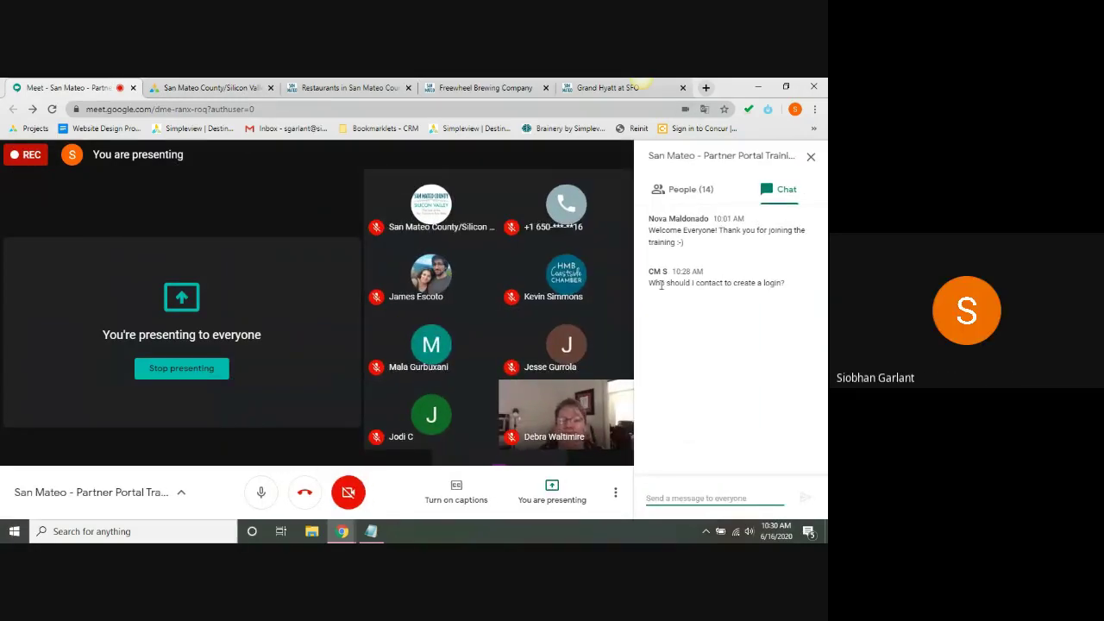
{"action": "double_click", "coordinate": [661, 283]}
{"action": "triple_click", "coordinate": [661, 283]}
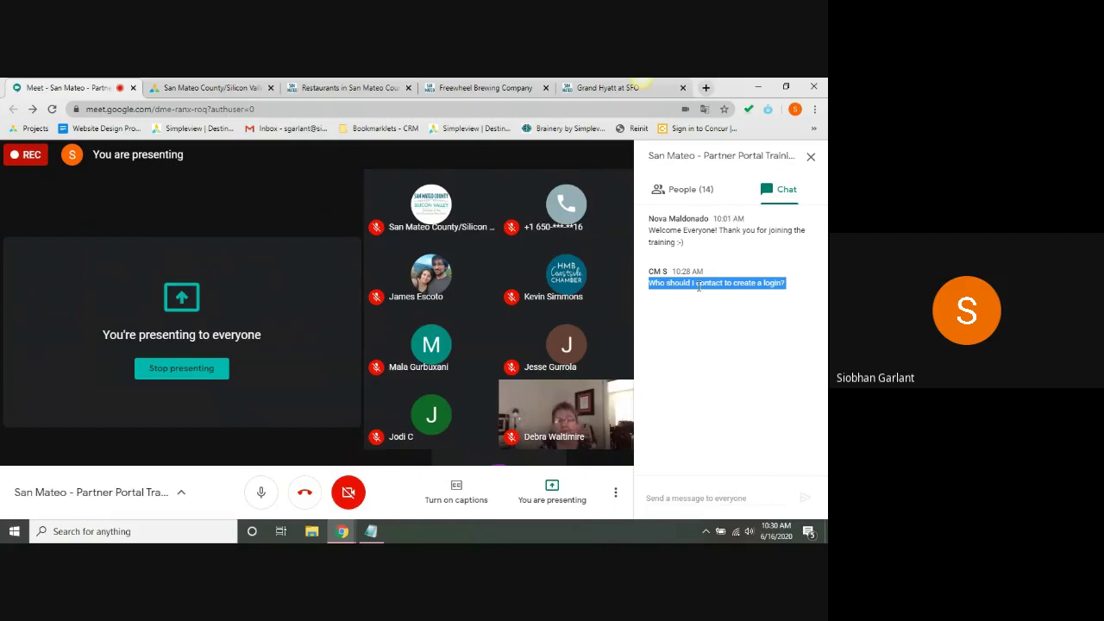
{"action": "left_click", "coordinate": [811, 158]}
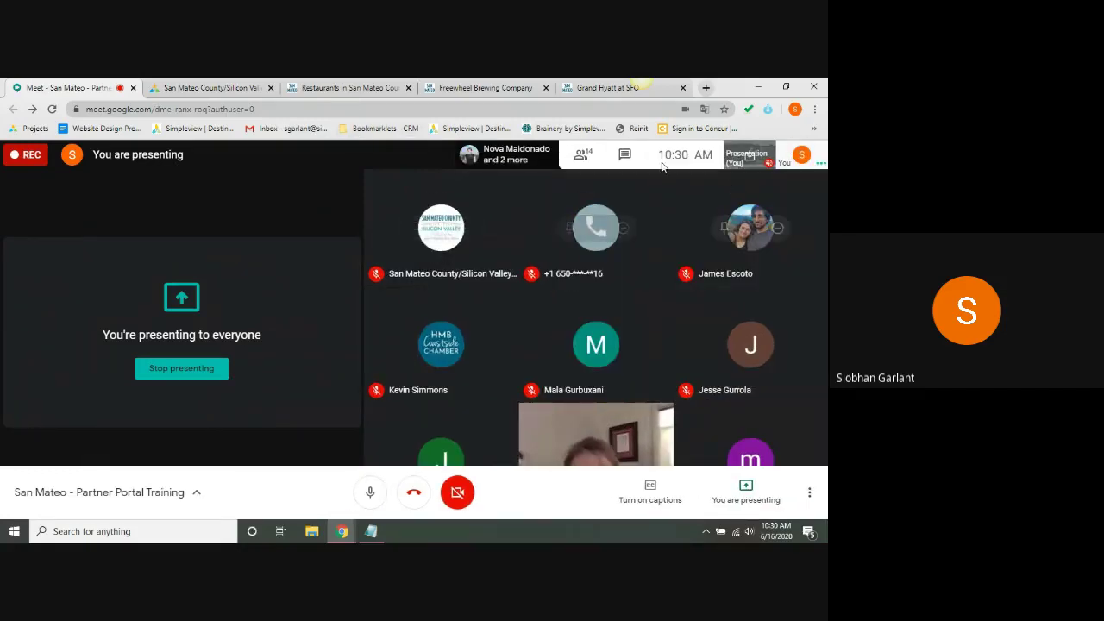
{"action": "left_click", "coordinate": [627, 154]}
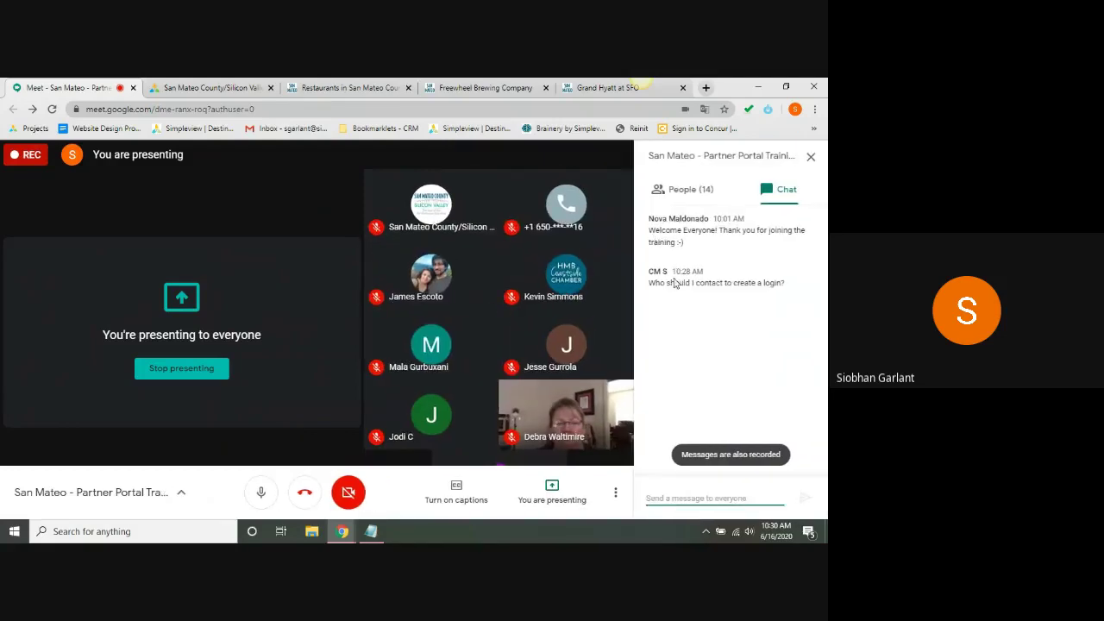
{"action": "left_click", "coordinate": [810, 158]}
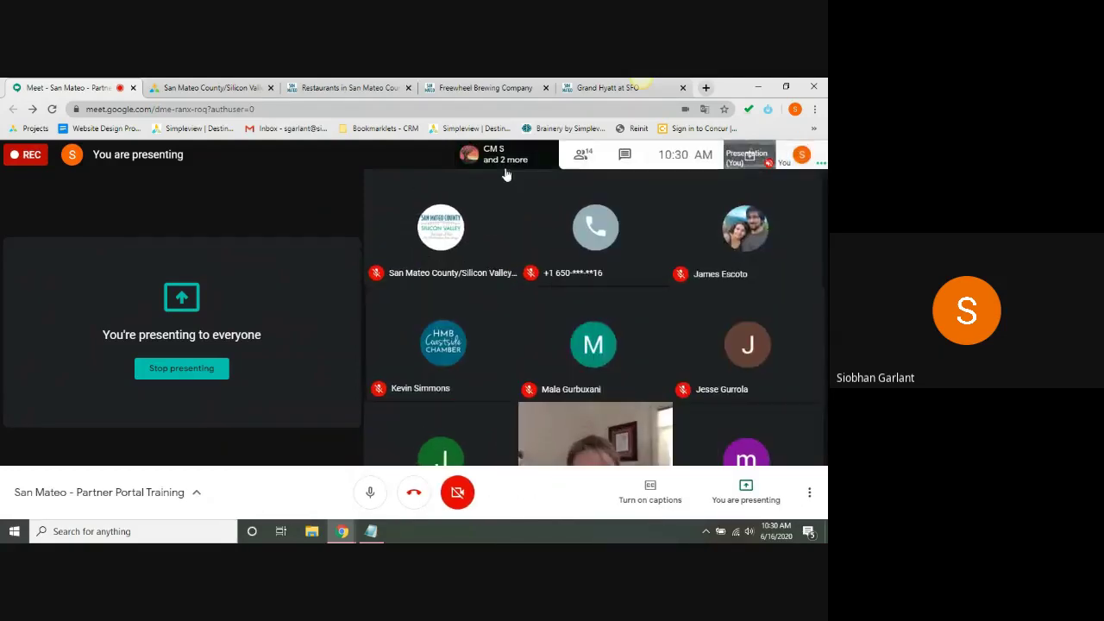
{"action": "left_click", "coordinate": [211, 87]}
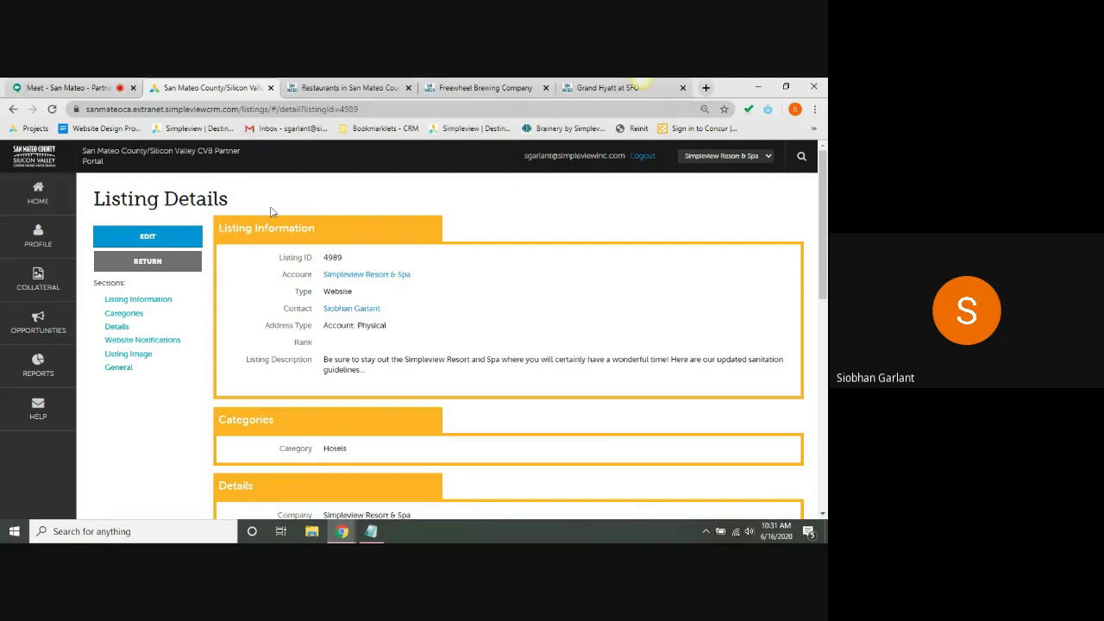
- Go to Special Offers under Collateral in the portal sidebar
{"action": "left_click", "coordinate": [41, 280]}
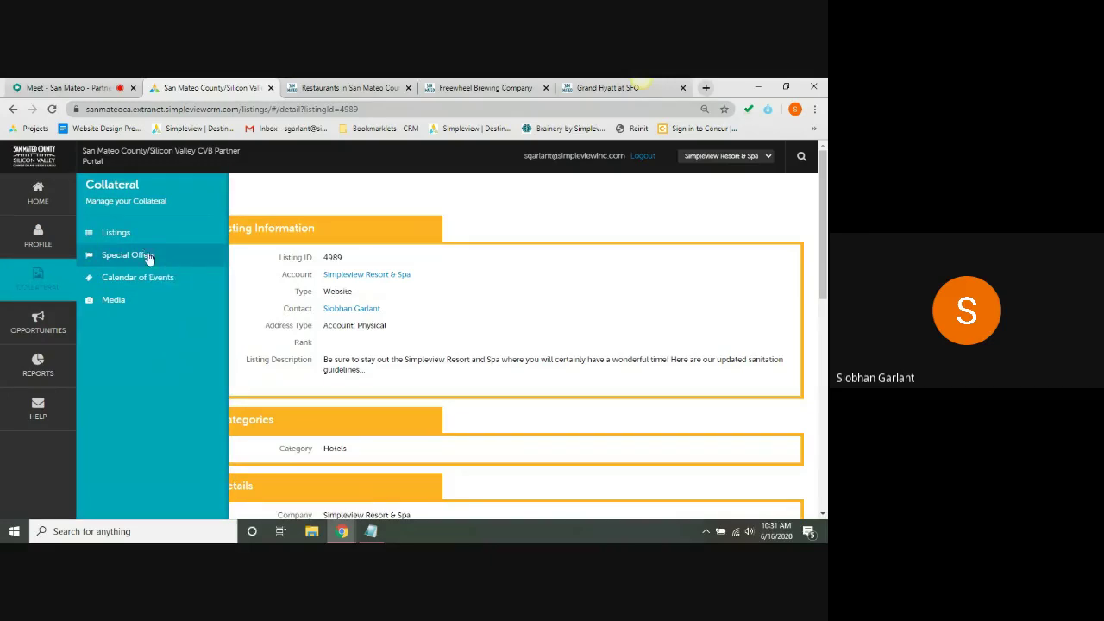
{"action": "left_click", "coordinate": [57, 87]}
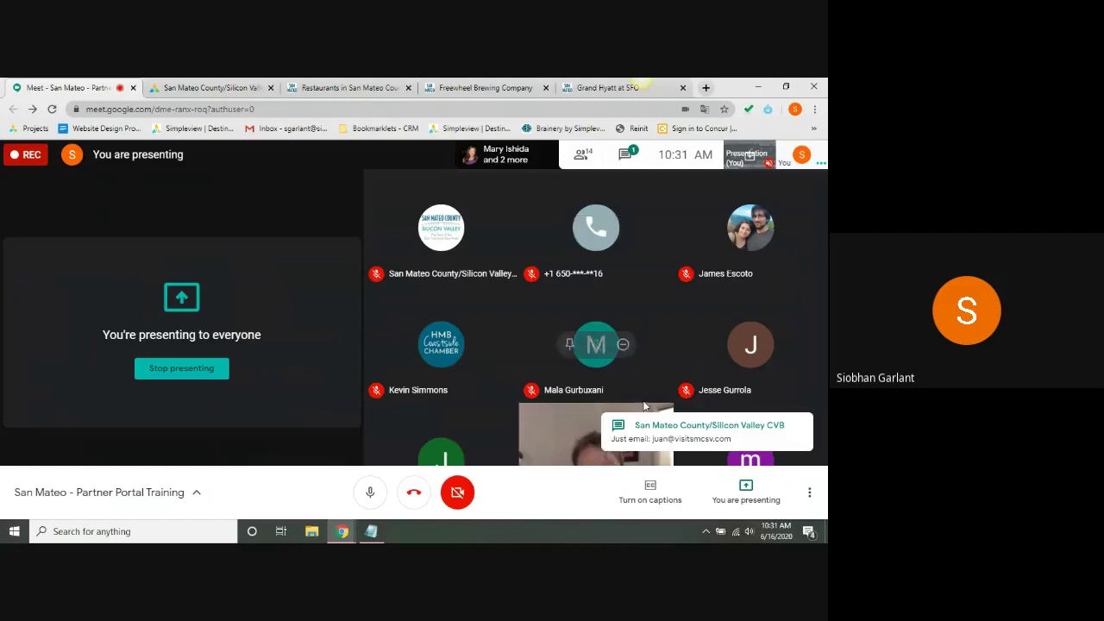
{"action": "left_click", "coordinate": [212, 87]}
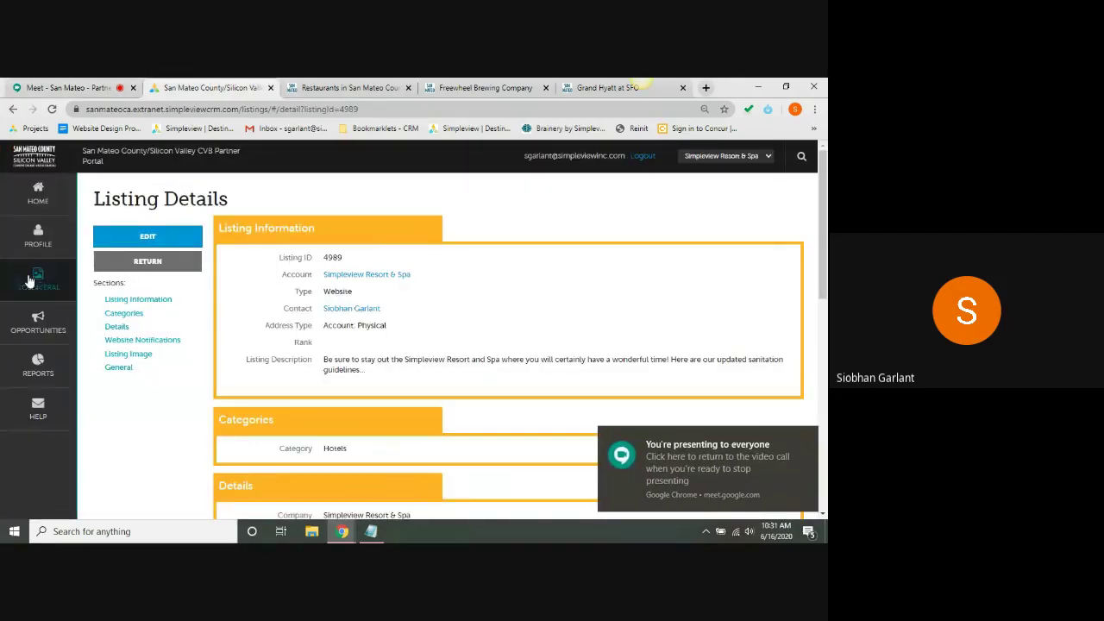
{"action": "mouse_move", "coordinate": [36, 278]}
{"action": "left_click", "coordinate": [131, 277]}
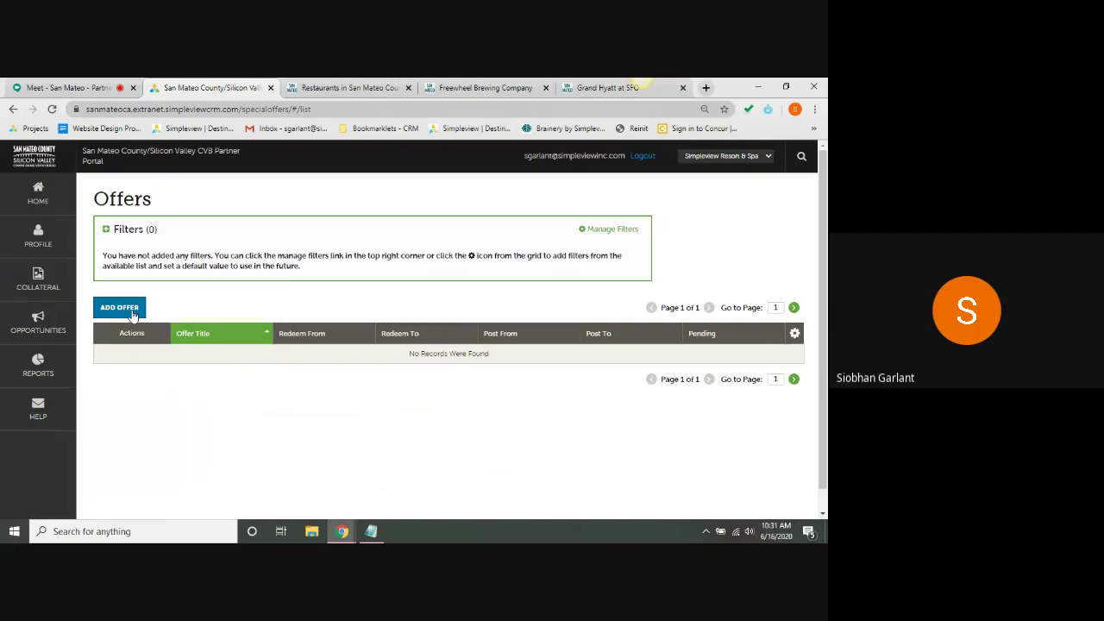
- Add a new offer titled 'Bogo' with link simpleviewinc.com from the autofill entries
{"action": "left_click", "coordinate": [134, 316]}
{"action": "left_click", "coordinate": [571, 275]}
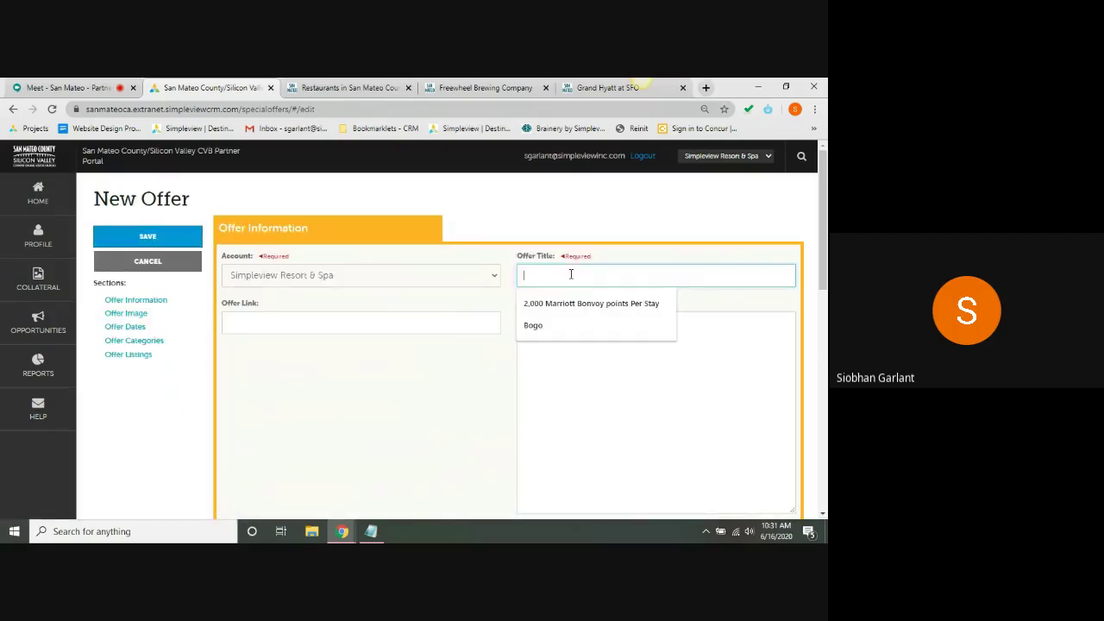
{"action": "left_click", "coordinate": [560, 323]}
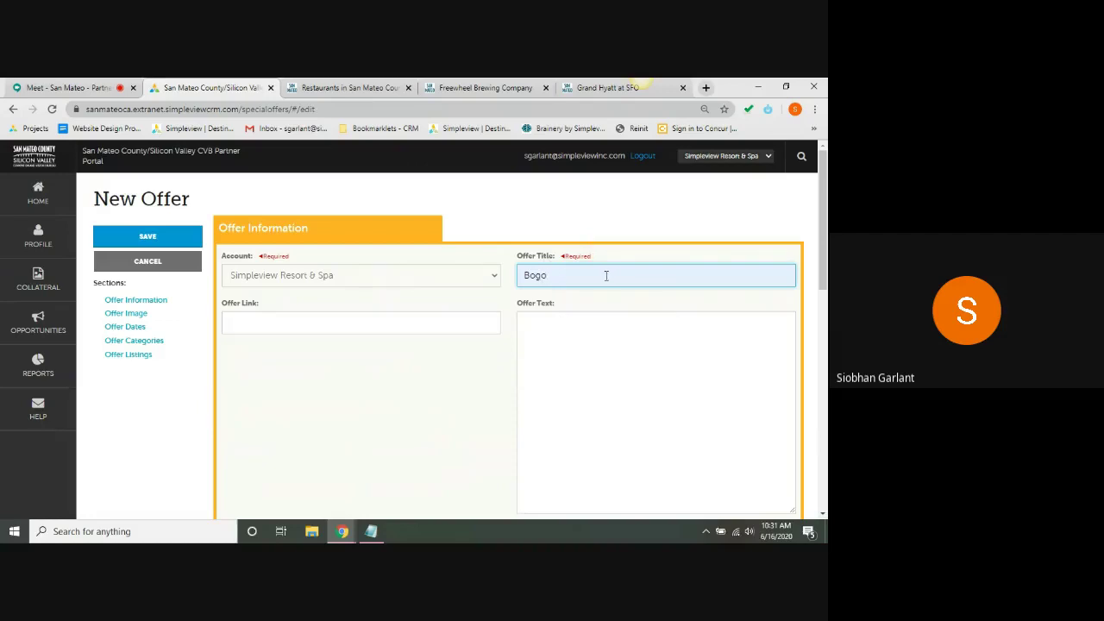
{"action": "left_click", "coordinate": [399, 323]}
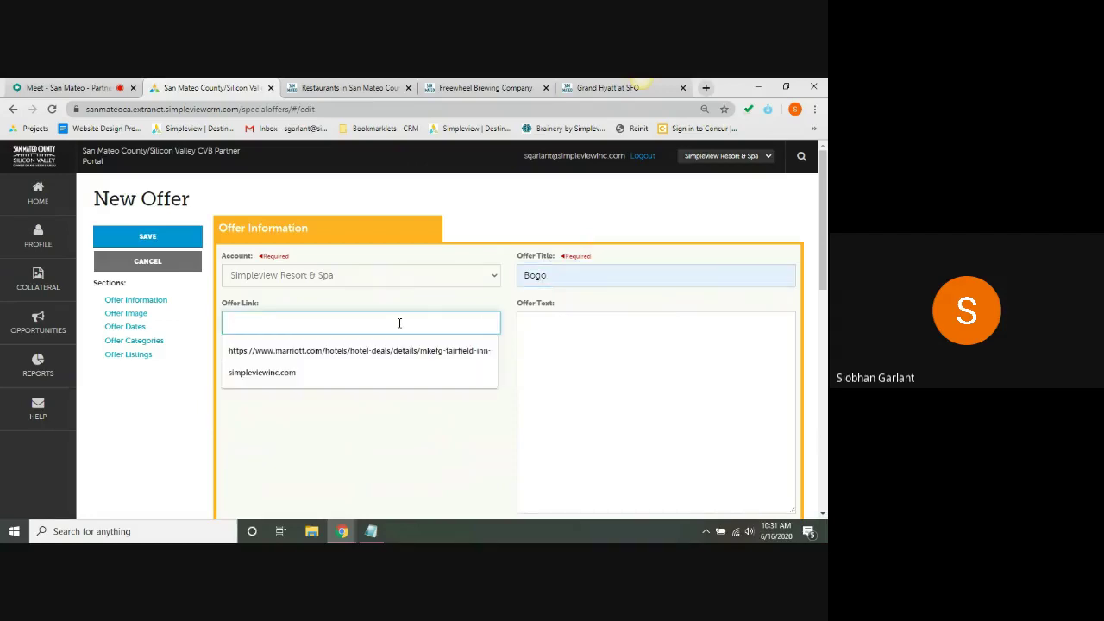
{"action": "left_click", "coordinate": [307, 379]}
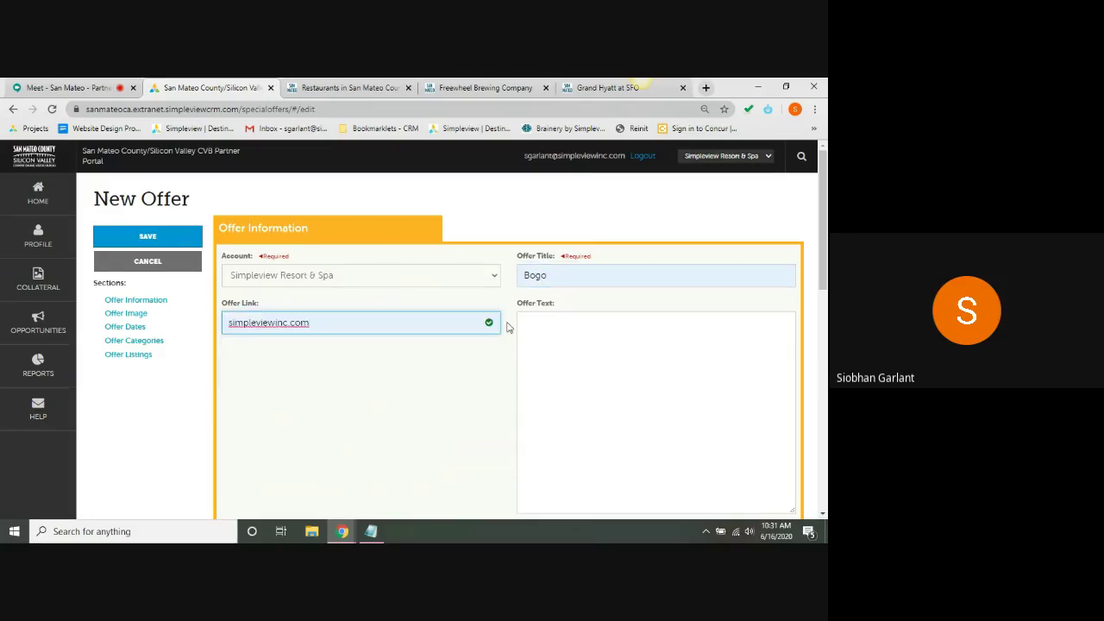
- Draft offer text ('Stay three nights…', '20% for') and clear it to start over
{"action": "left_click", "coordinate": [534, 344]}
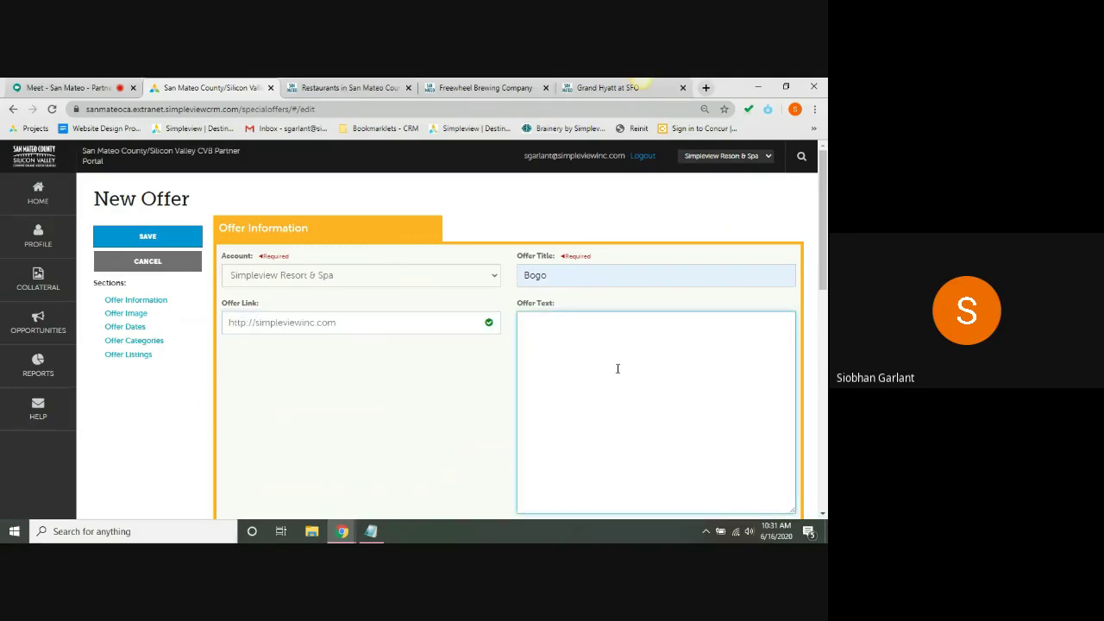
{"action": "type", "text": "Stay three nights an"}
{"action": "key", "text": "BackSpace"}
{"action": "key", "text": "BackSpace"}
{"action": "type", "text": "geth"}
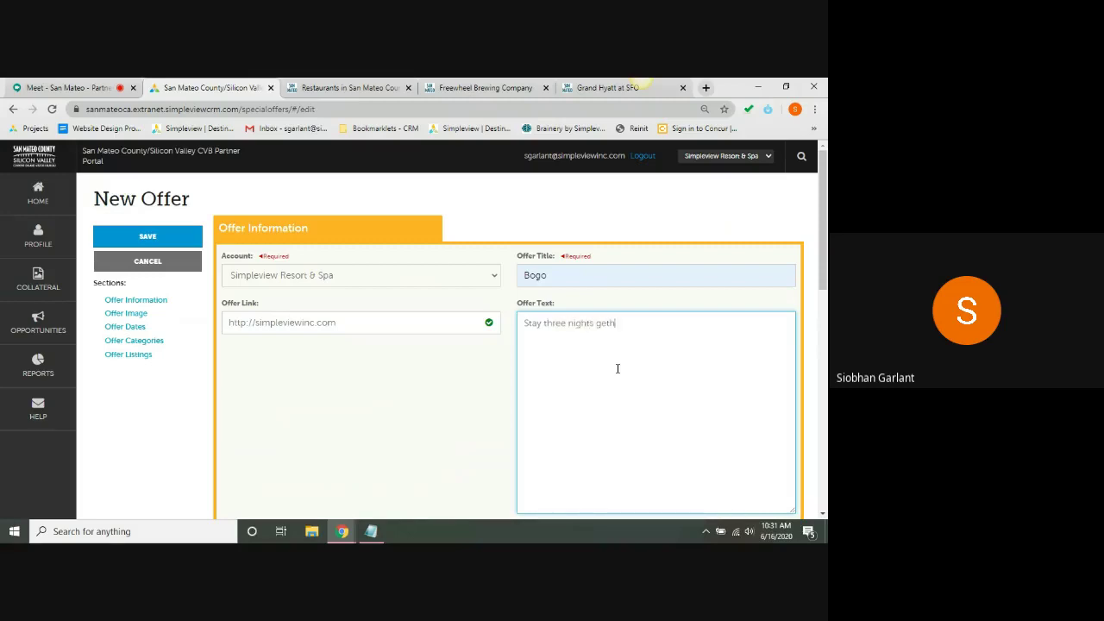
{"action": "key", "text": "BackSpace"}
{"action": "key", "text": "BackSpace"}
{"action": "key", "text": "BackSpace"}
{"action": "key", "text": "BackSpace"}
{"action": "key", "text": "BackSpace"}
{"action": "key", "text": "BackSpace"}
{"action": "key", "text": "BackSpace"}
{"action": "key", "text": "BackSpace"}
{"action": "key", "text": "BackSpace"}
{"action": "key", "text": "BackSpace"}
{"action": "key", "text": "BackSpace"}
{"action": "key", "text": "BackSpace"}
{"action": "key", "text": "BackSpace"}
{"action": "key", "text": "BackSpace"}
{"action": "key", "text": "BackSpace"}
{"action": "key", "text": "BackSpace"}
{"action": "key", "text": "BackSpace"}
{"action": "key", "text": "BackSpace"}
{"action": "key", "text": "BackSpace"}
{"action": "key", "text": "BackSpace"}
{"action": "key", "text": "BackSpace"}
{"action": "type", "text": "20% for"}
{"action": "key", "text": "BackSpace"}
{"action": "key", "text": "BackSpace"}
{"action": "key", "text": "BackSpace"}
{"action": "key", "text": "BackSpace"}
{"action": "key", "text": "BackSpace"}
{"action": "key", "text": "BackSpace"}
{"action": "key", "text": "BackSpace"}
{"action": "left_click_drag", "start_coordinate": [826, 210], "coordinate": [826, 314]}
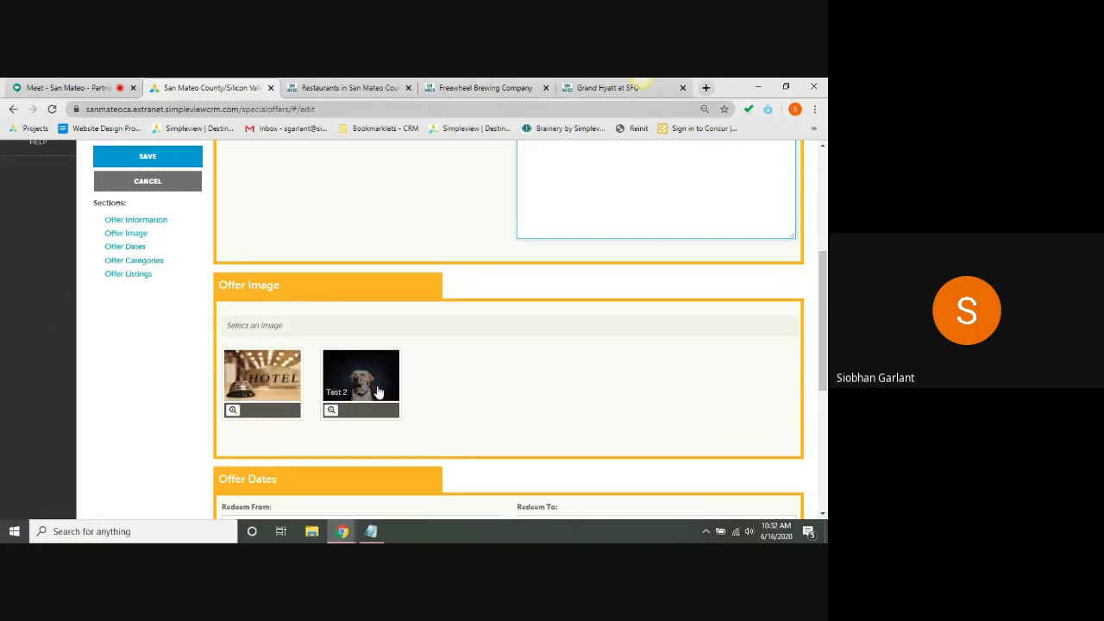
- Mark the Test 2 dog photo thumbnail as the active Offer Image
{"action": "scroll", "coordinate": [822, 320], "scroll_direction": "up", "scroll_amount": 3}
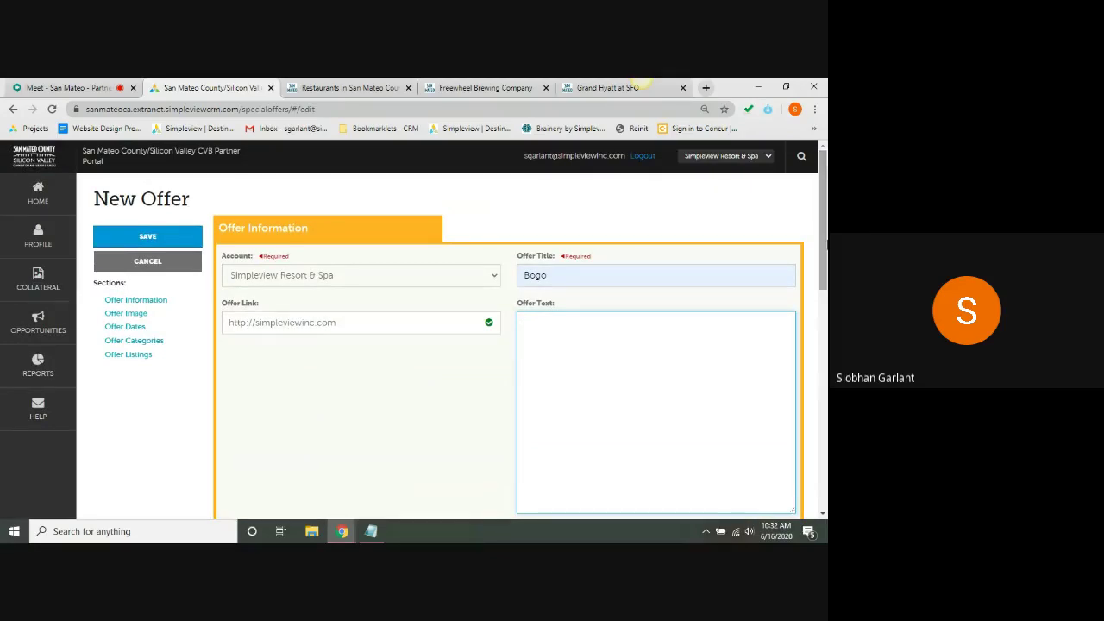
{"action": "left_click", "coordinate": [36, 283]}
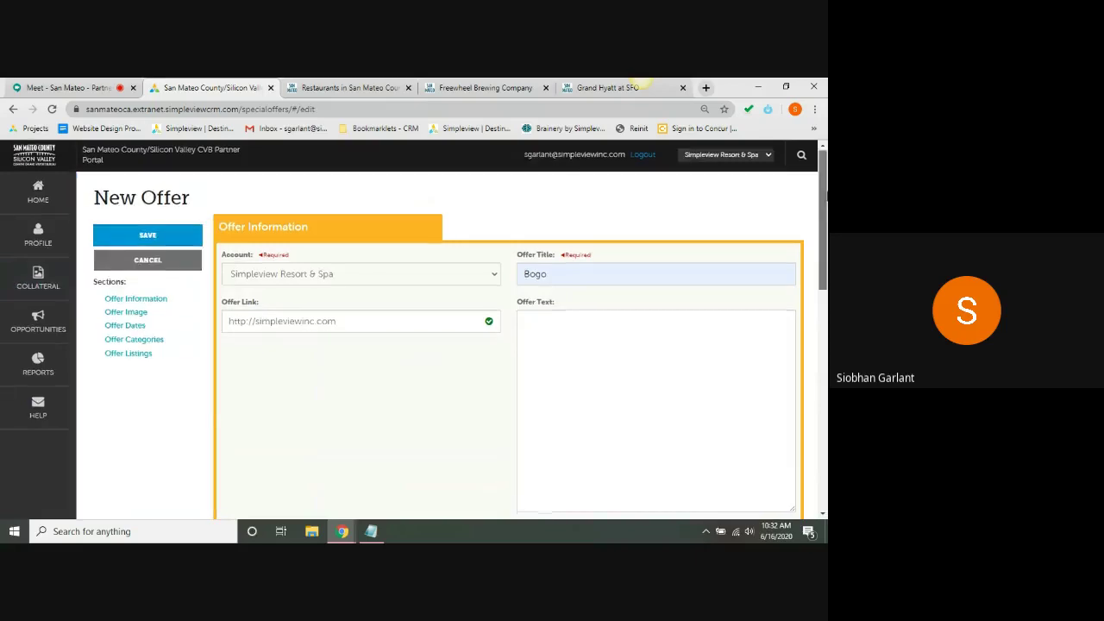
{"action": "scroll", "coordinate": [349, 352], "scroll_direction": "down", "scroll_amount": 4}
{"action": "left_click", "coordinate": [350, 351]}
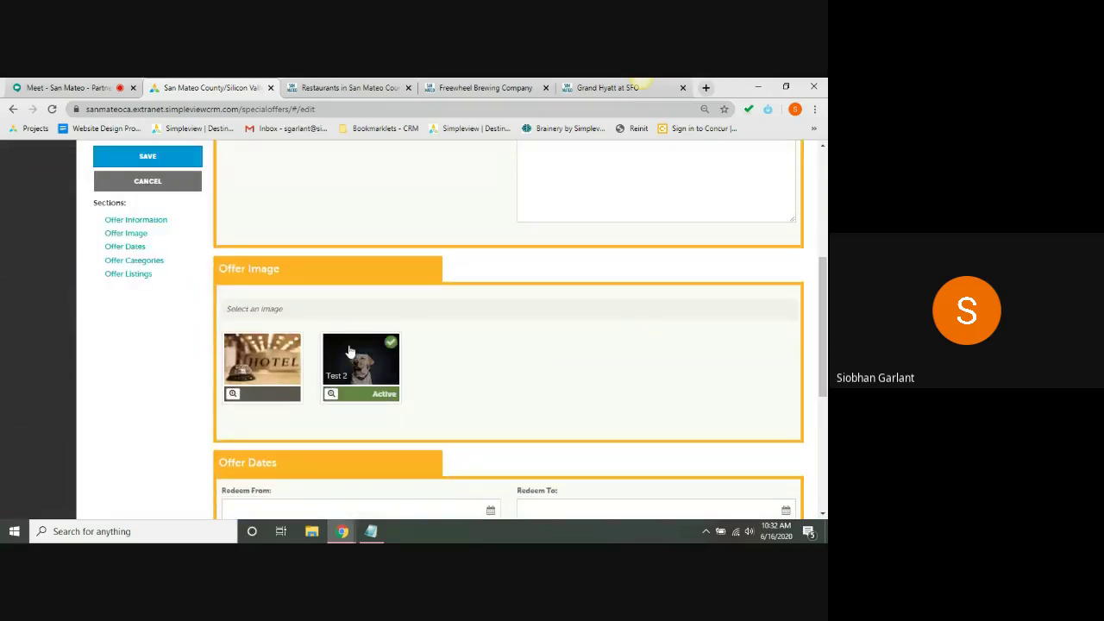
{"action": "scroll", "coordinate": [509, 345], "scroll_direction": "down", "scroll_amount": 2}
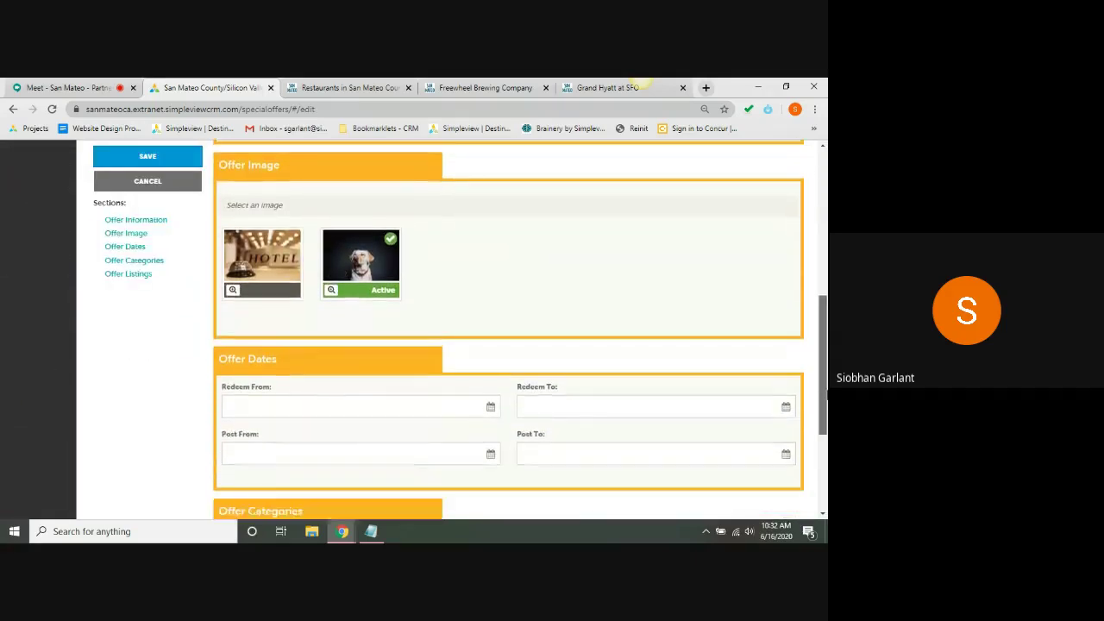
{"action": "scroll", "coordinate": [656, 368], "scroll_direction": "down", "scroll_amount": 3}
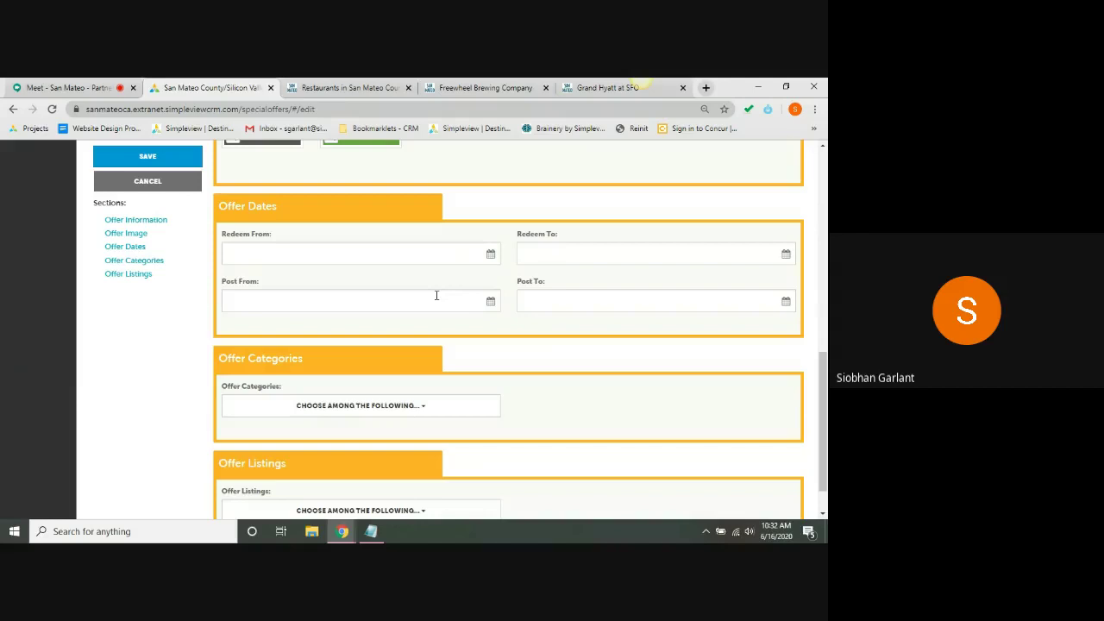
- Pick Redeem From 06/18, Redeem To 06/23, Post From 06/16 and Post To 06/23/2020
{"action": "left_click", "coordinate": [368, 249]}
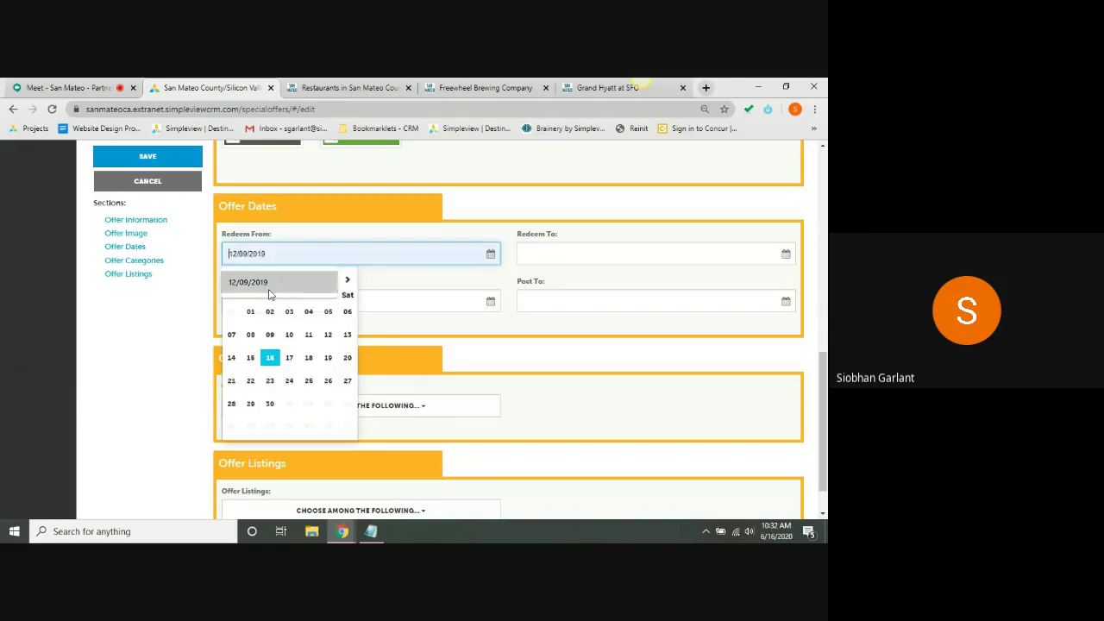
{"action": "left_click", "coordinate": [309, 360]}
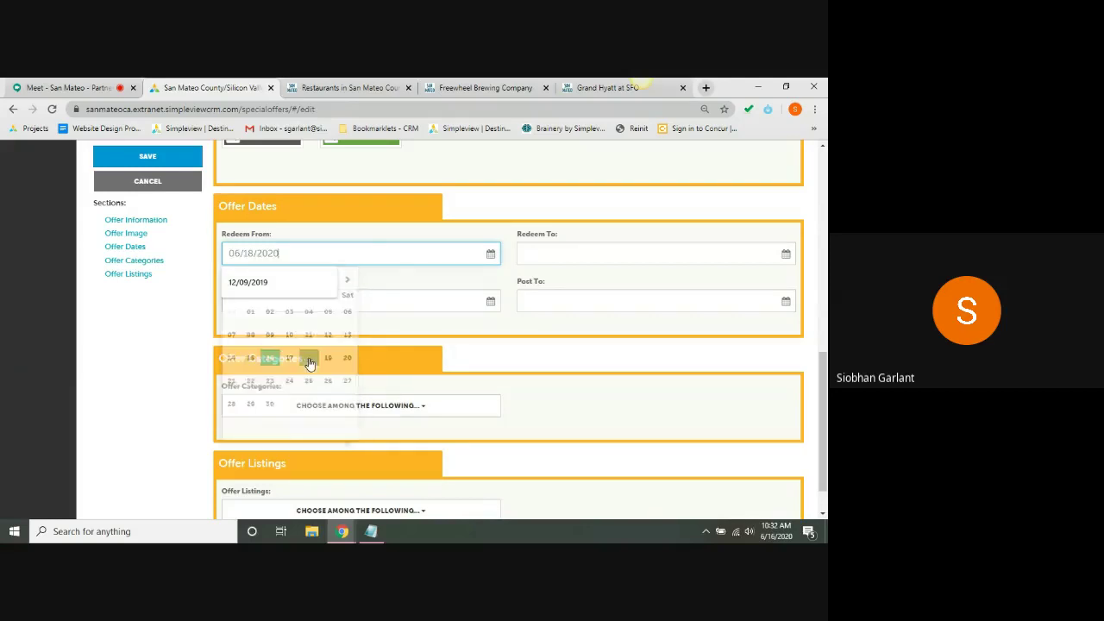
{"action": "left_click", "coordinate": [628, 257]}
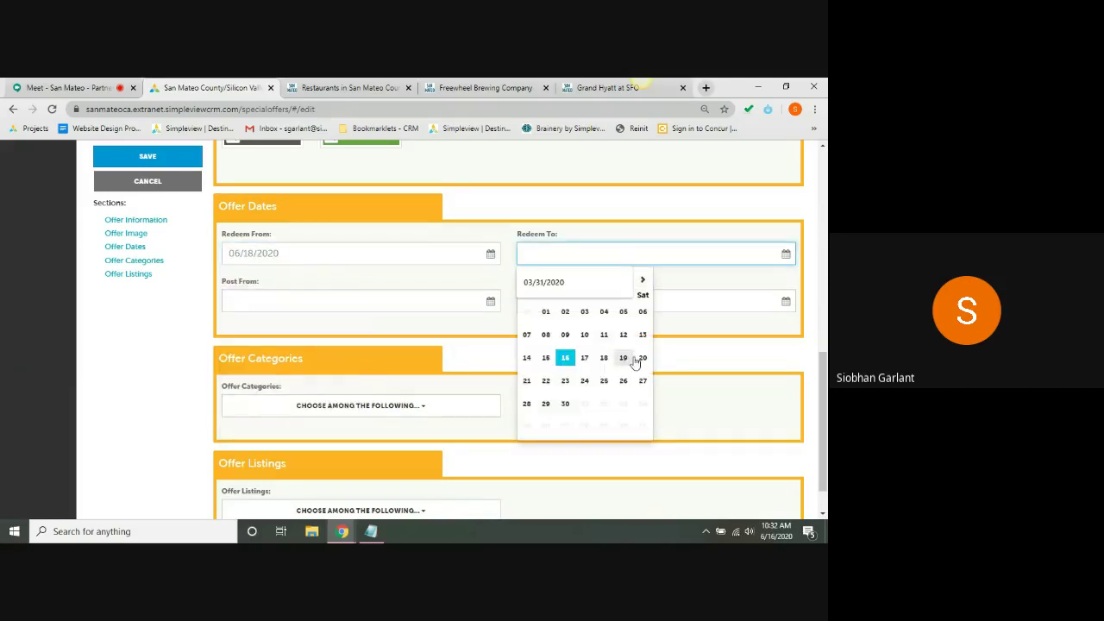
{"action": "left_click", "coordinate": [566, 384]}
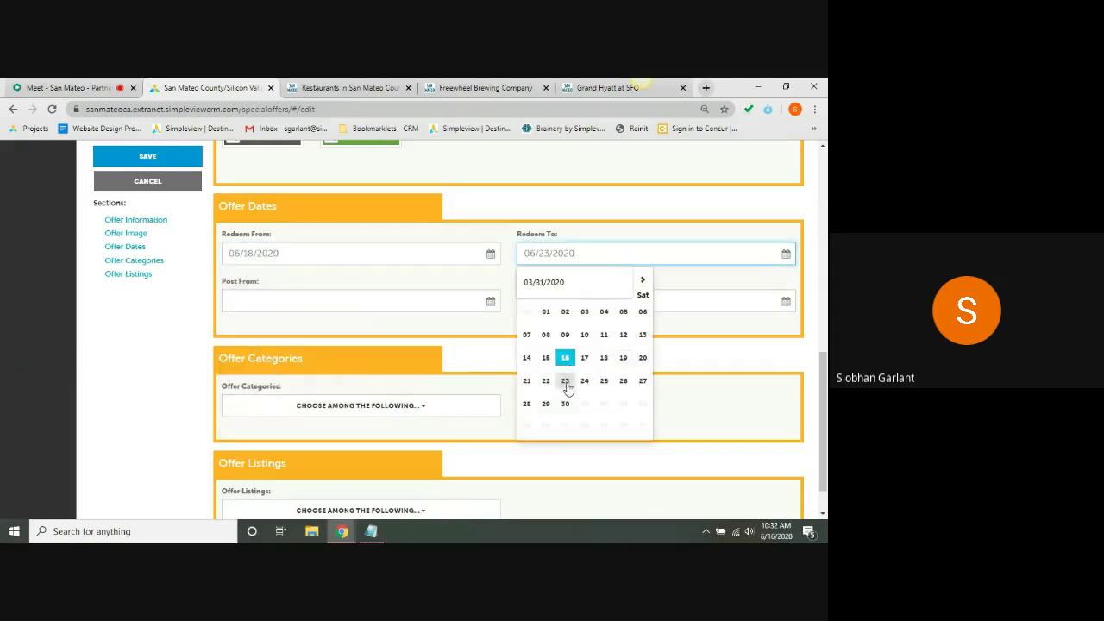
{"action": "left_click", "coordinate": [432, 306]}
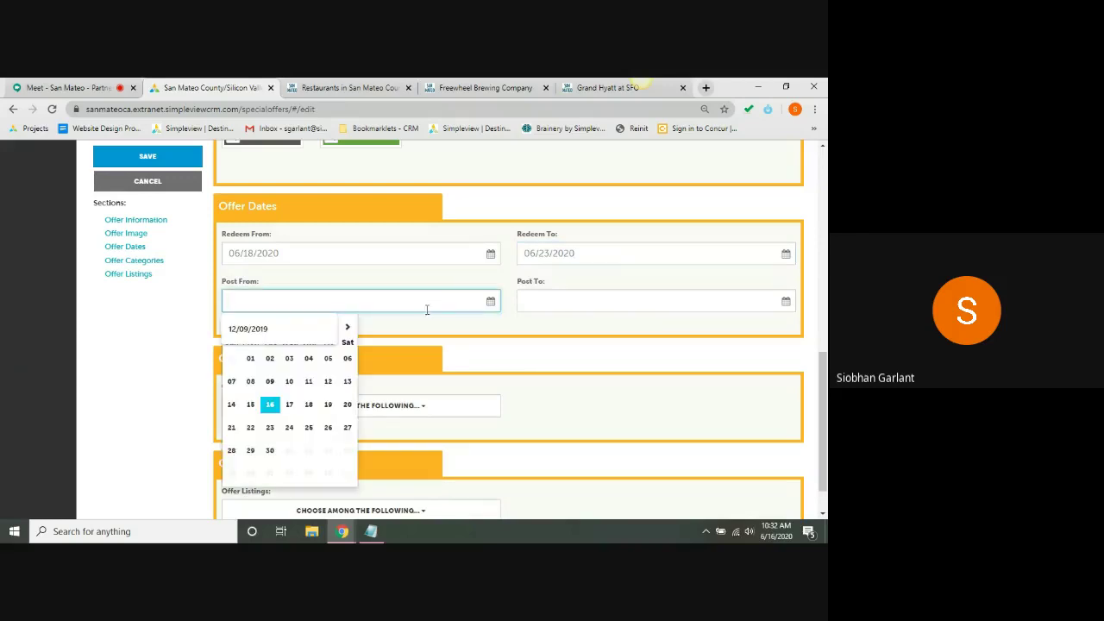
{"action": "left_click", "coordinate": [278, 408]}
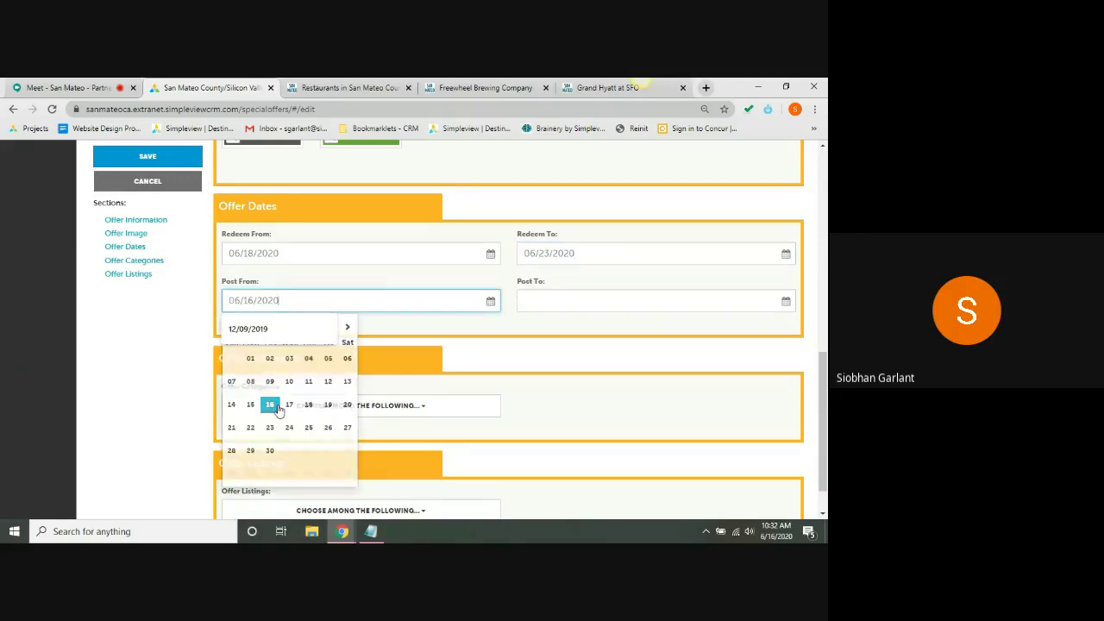
{"action": "left_click", "coordinate": [589, 300]}
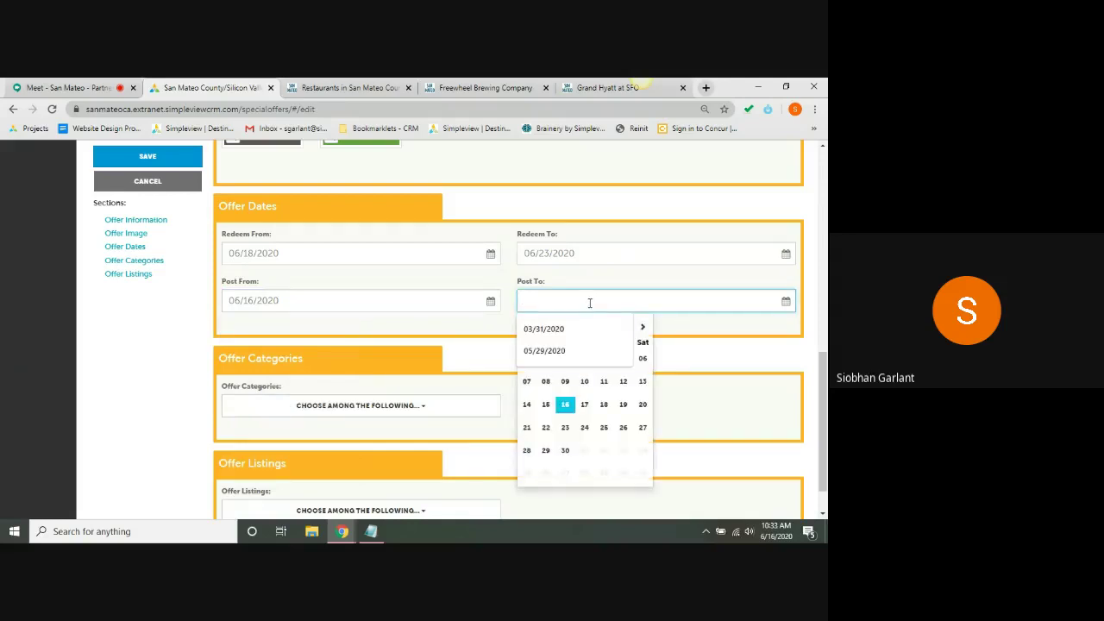
{"action": "left_click", "coordinate": [567, 429]}
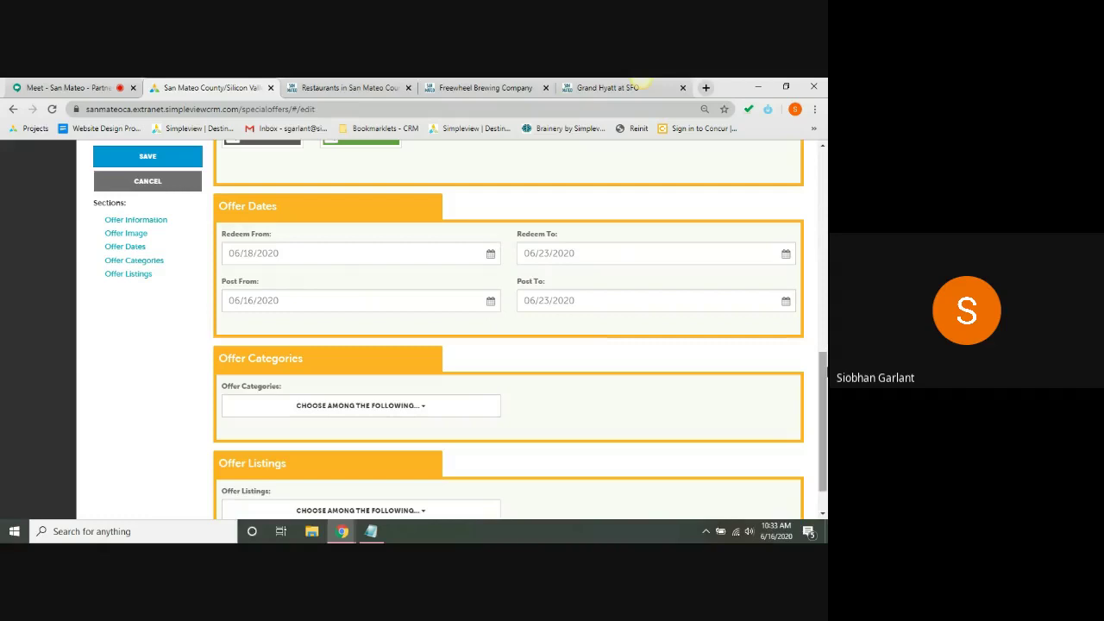
{"action": "left_click_drag", "start_coordinate": [826, 385], "coordinate": [826, 402]}
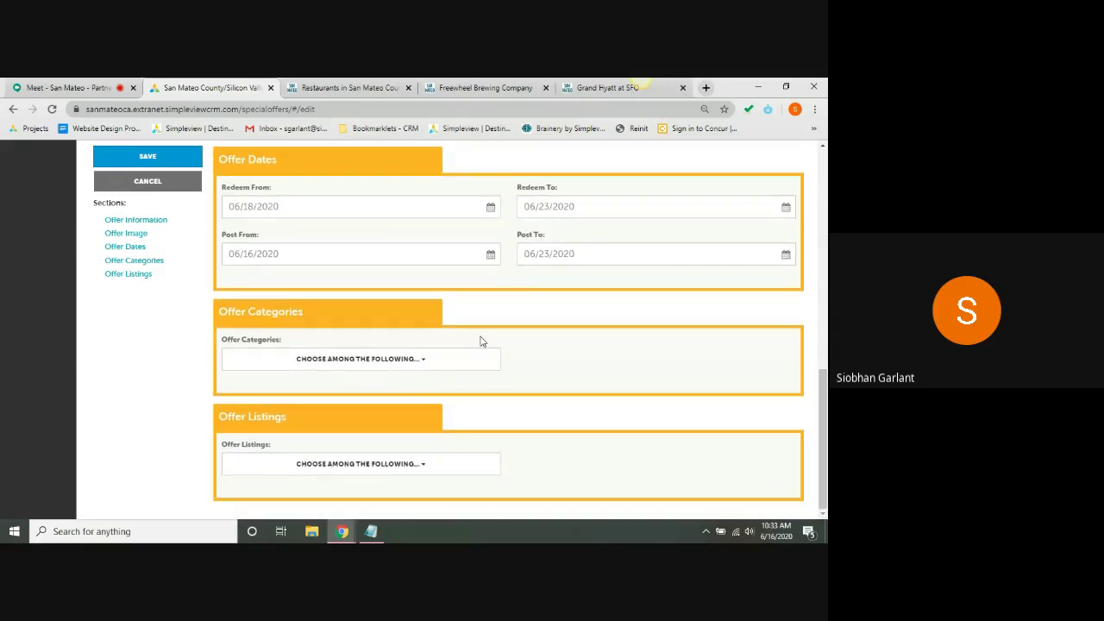
- Choose Lodging category and the Simpleview Resort & Spa listing, then save the Bogo offer
{"action": "left_click", "coordinate": [348, 362]}
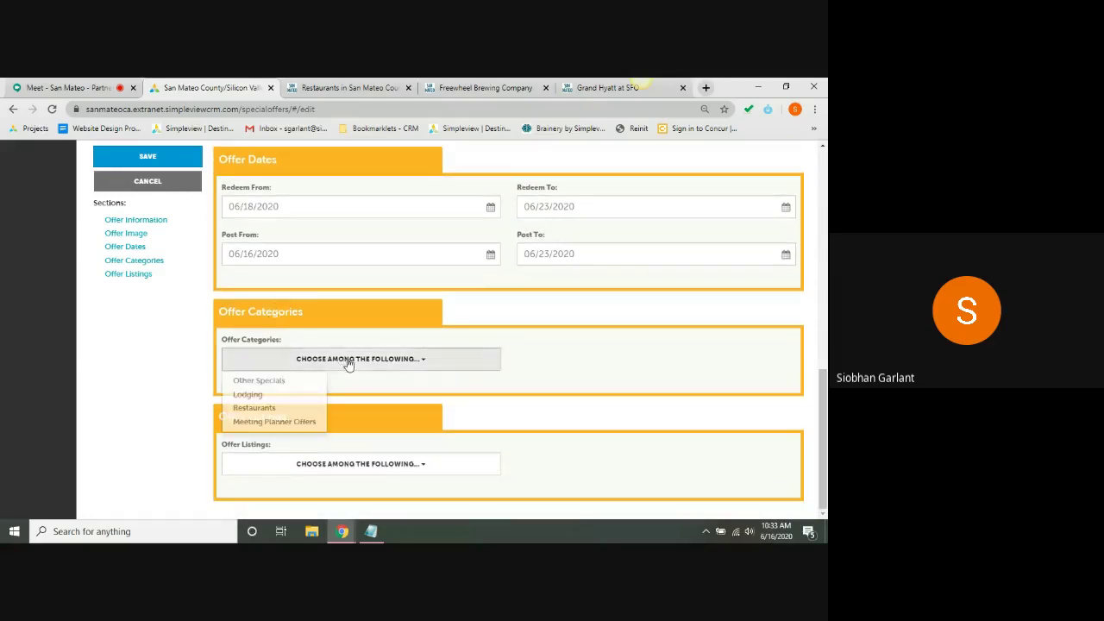
{"action": "left_click", "coordinate": [249, 397]}
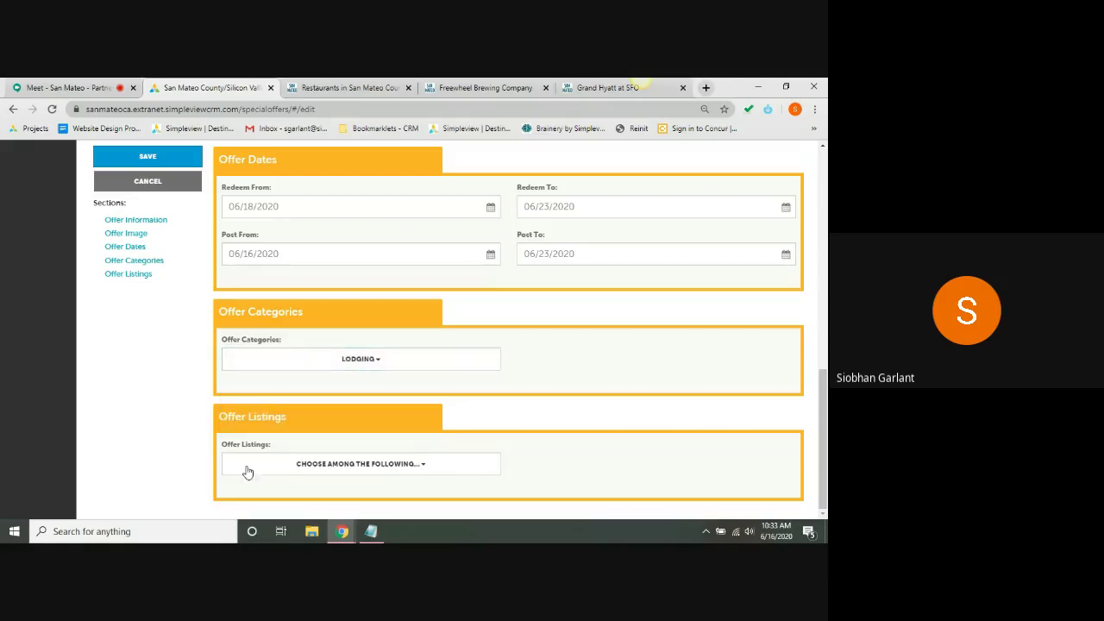
{"action": "left_click", "coordinate": [328, 471]}
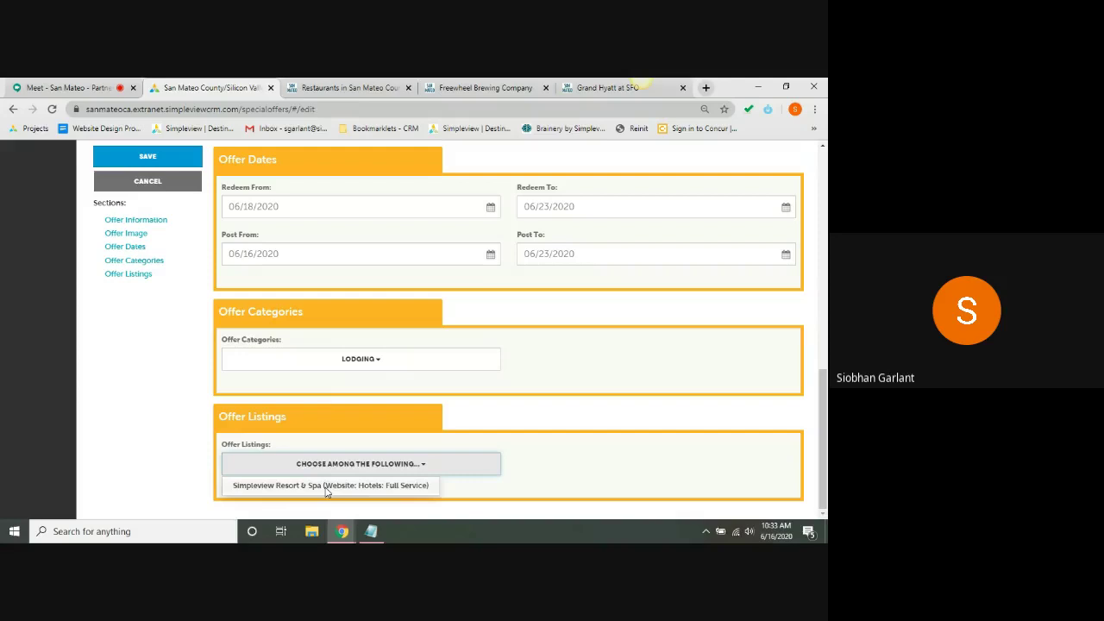
{"action": "left_click", "coordinate": [330, 488]}
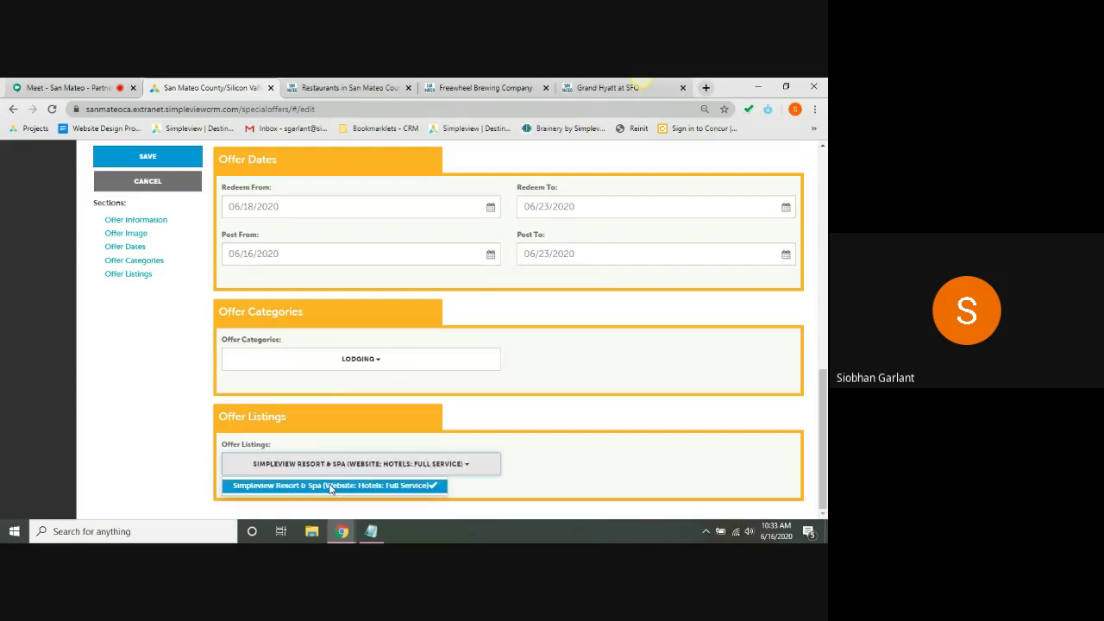
{"action": "left_click", "coordinate": [576, 461]}
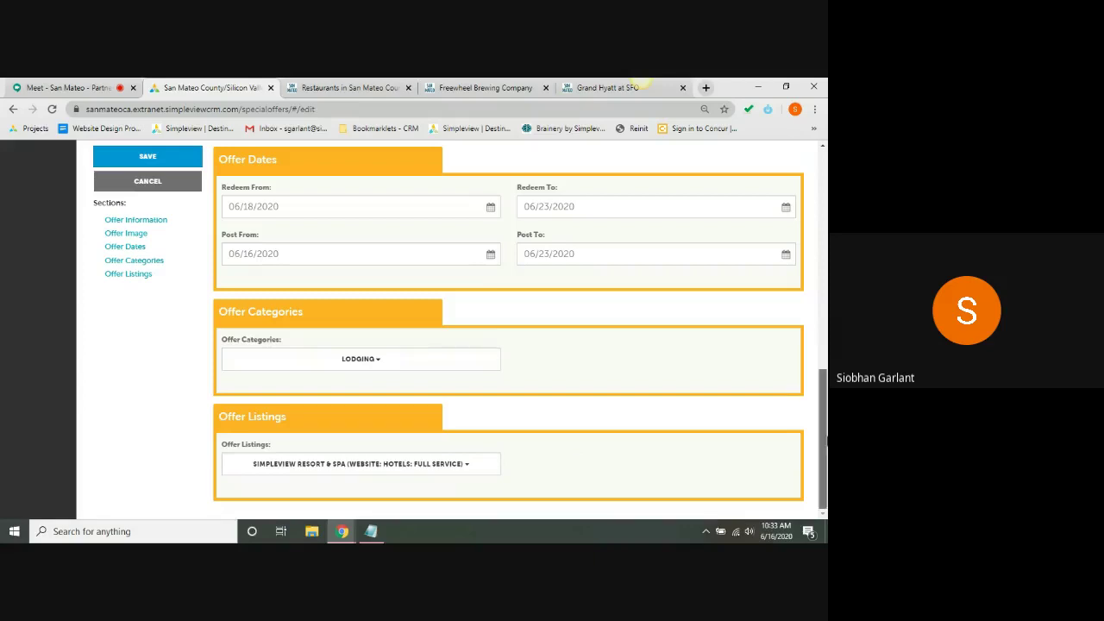
{"action": "left_click_drag", "start_coordinate": [823, 440], "coordinate": [826, 214]}
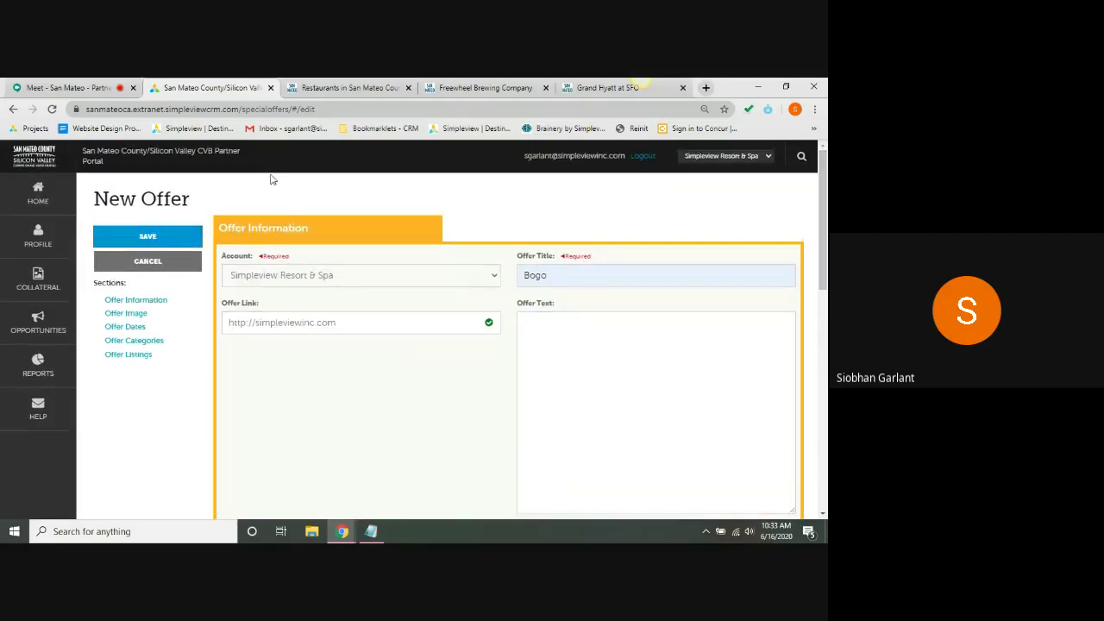
{"action": "left_click", "coordinate": [144, 238]}
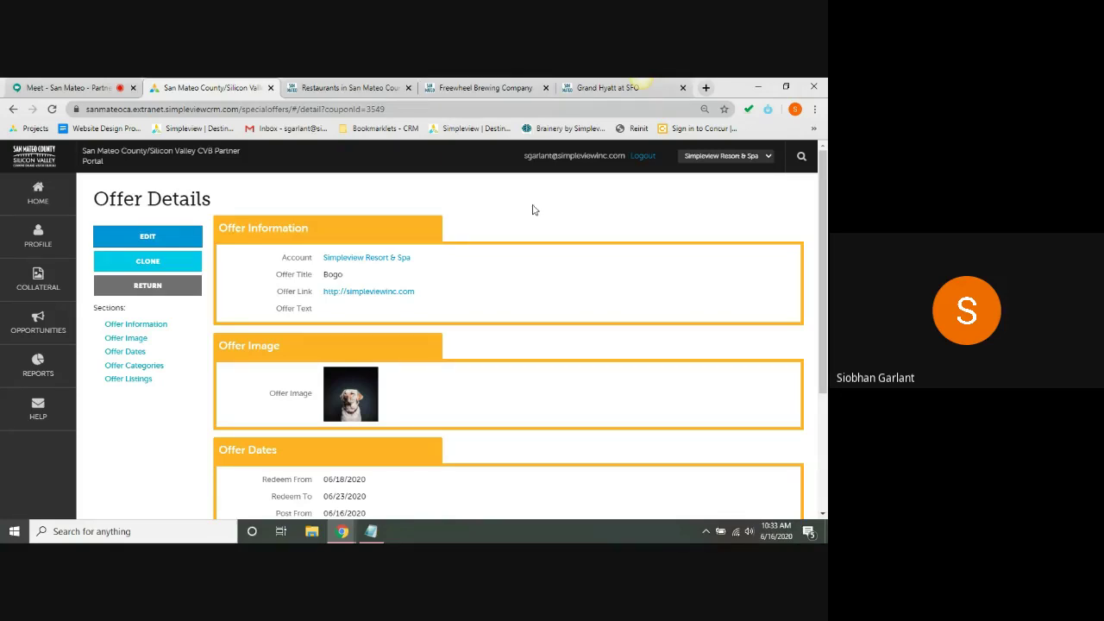
- Open Calendar of Events from the Collateral menu
{"action": "left_click", "coordinate": [53, 278]}
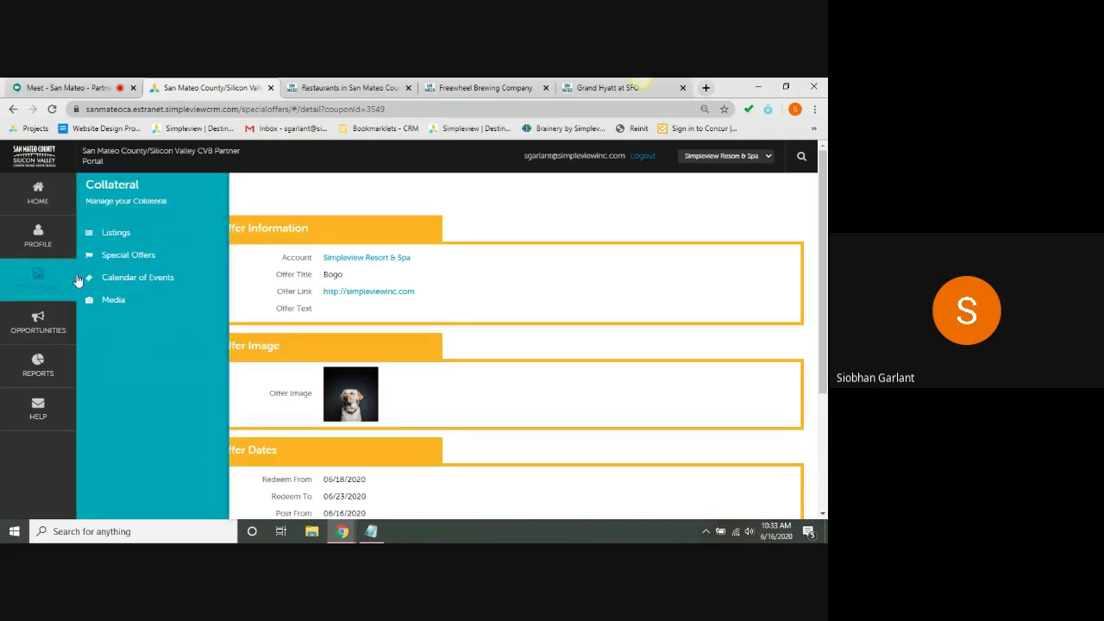
{"action": "left_click", "coordinate": [110, 278]}
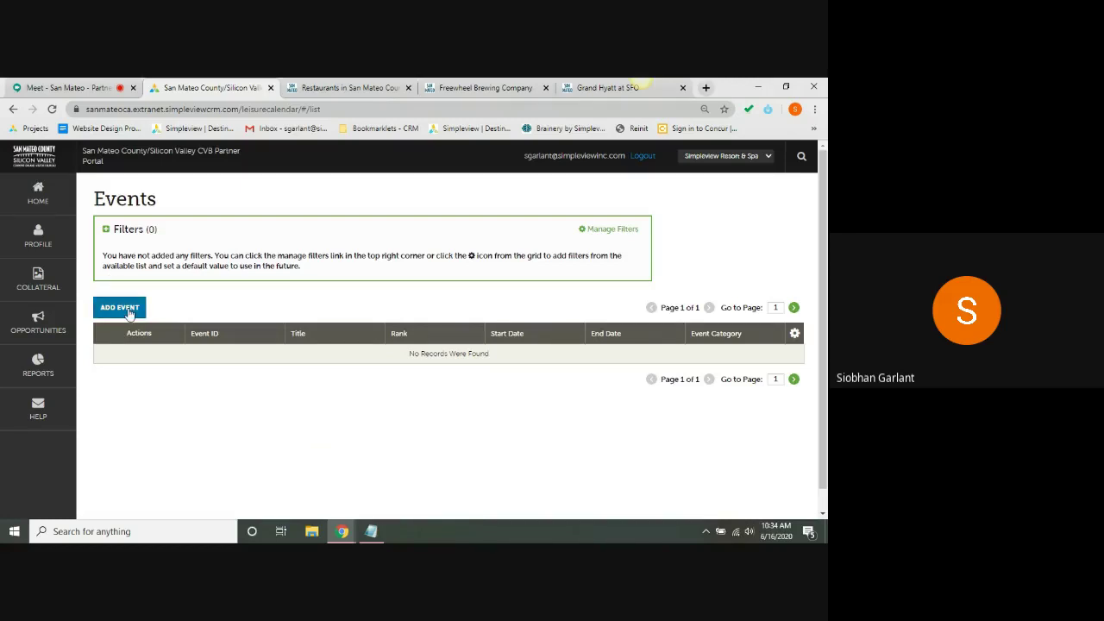
- Add an event titled 'Virtual Cooking Lesson', keeping Simpleview Resort & Spa as account
{"action": "left_click", "coordinate": [121, 308]}
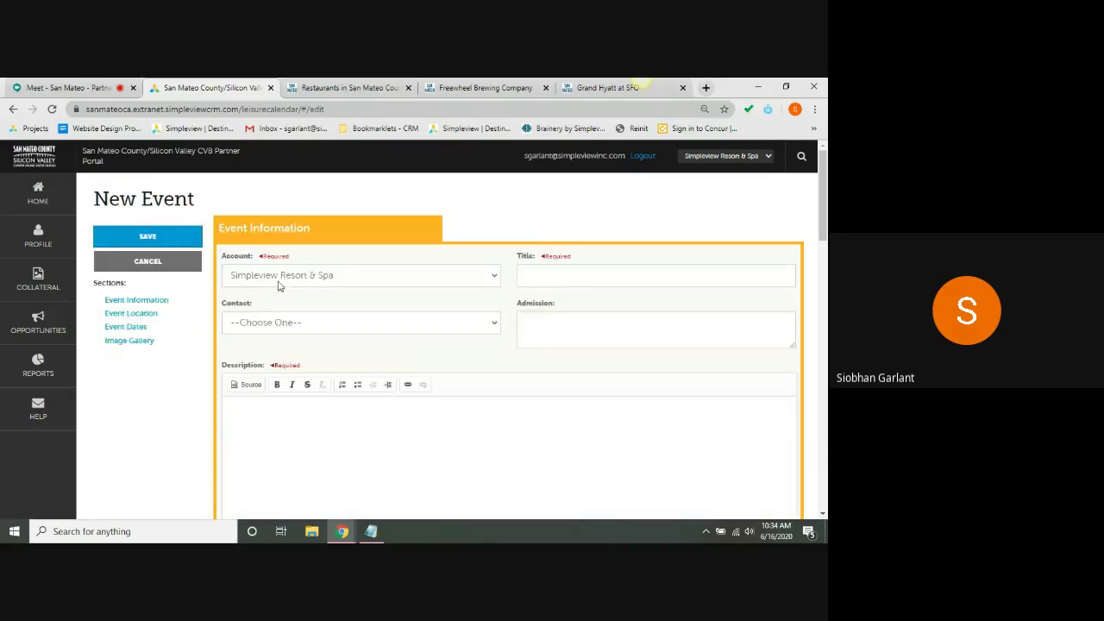
{"action": "left_click", "coordinate": [528, 273]}
{"action": "left_click", "coordinate": [359, 269]}
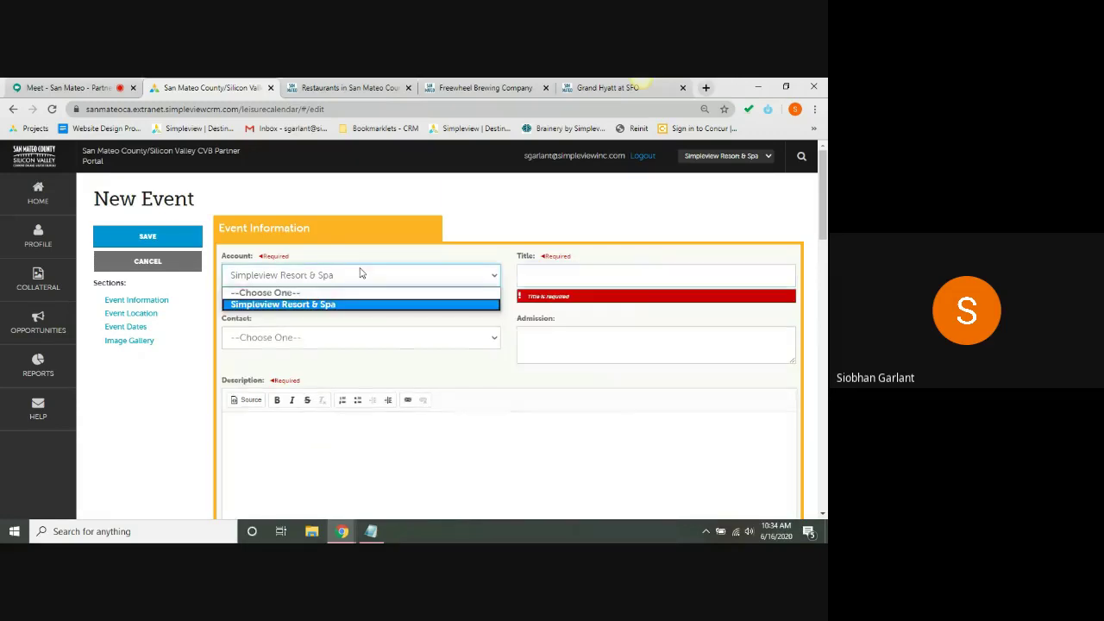
{"action": "left_click", "coordinate": [410, 266]}
{"action": "left_click", "coordinate": [550, 271]}
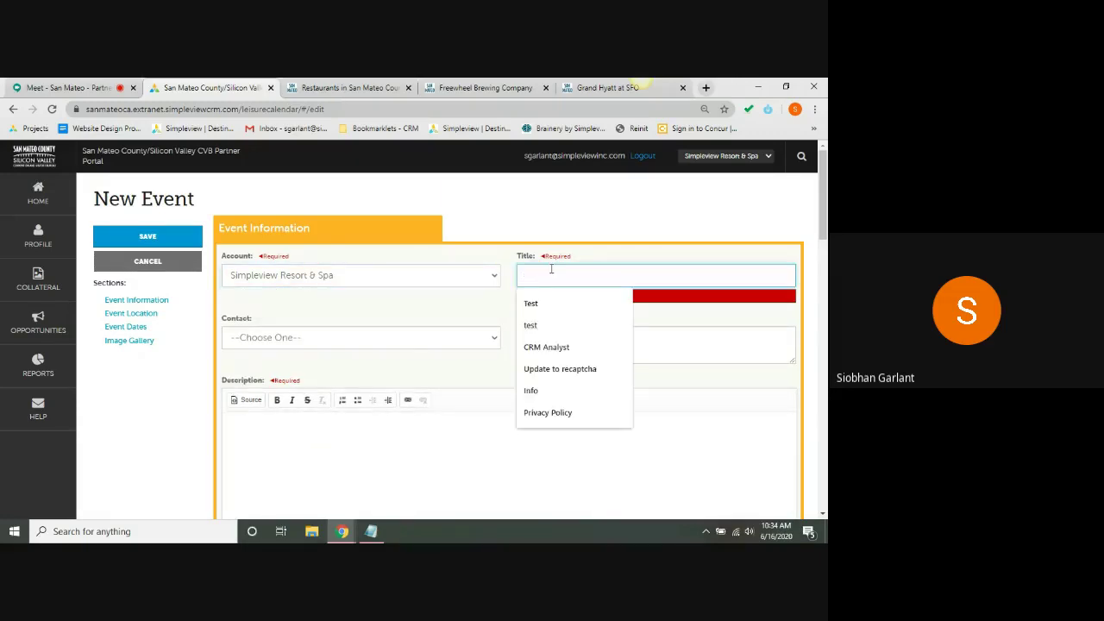
{"action": "type", "text": "tua"}
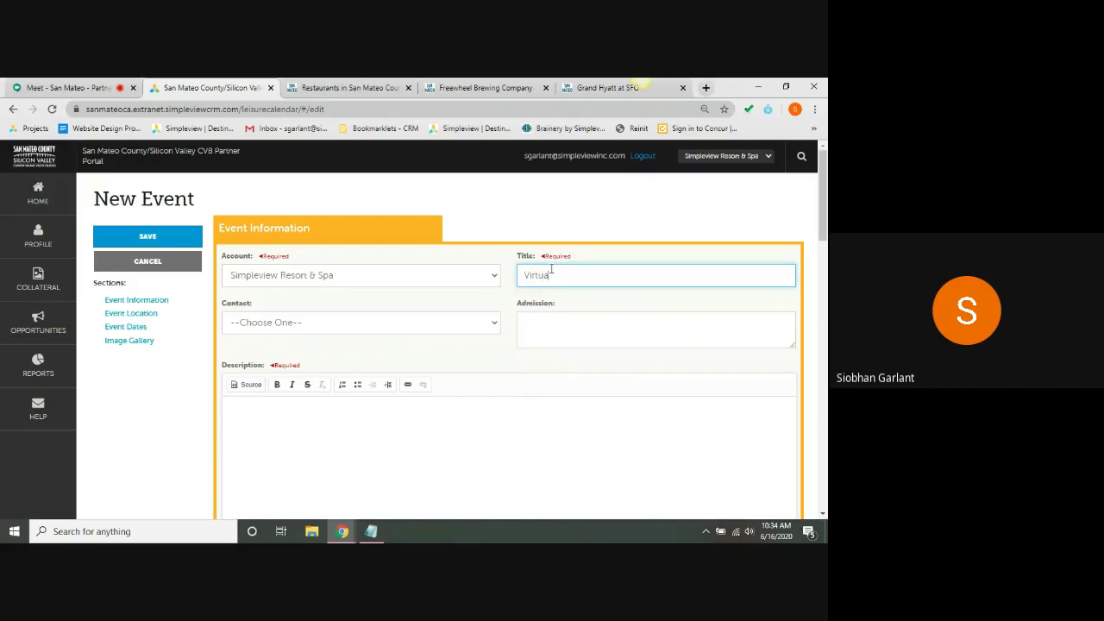
{"action": "type", "text": "l Cooking Lesson"}
{"action": "left_click", "coordinate": [566, 234]}
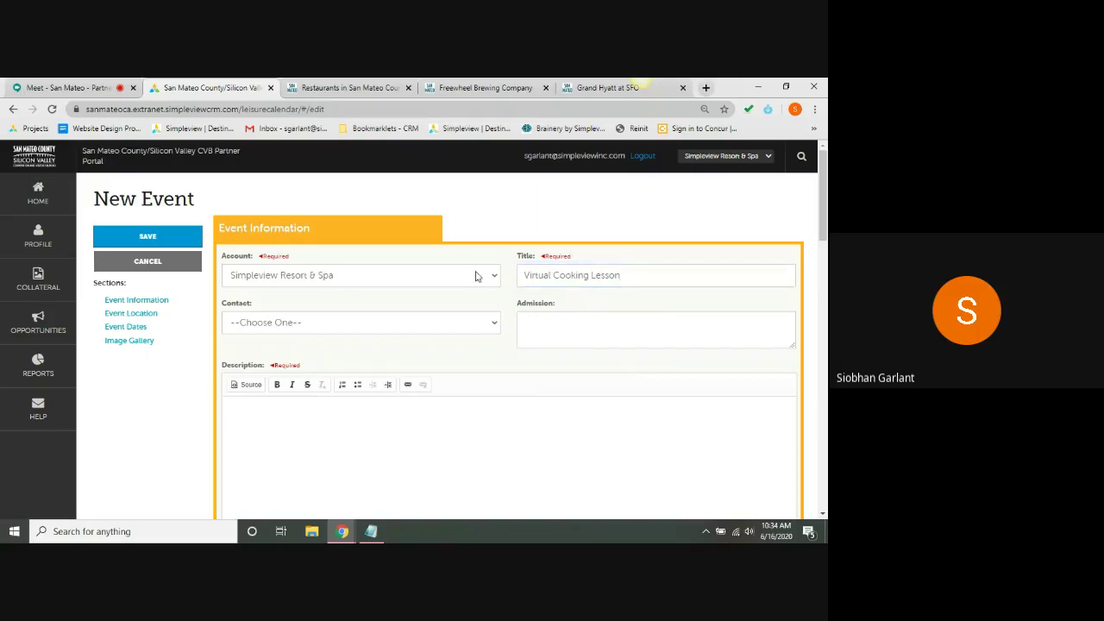
- Choose the event's contact, enter 'Free' admission, and begin the cooking description
{"action": "left_click", "coordinate": [296, 328]}
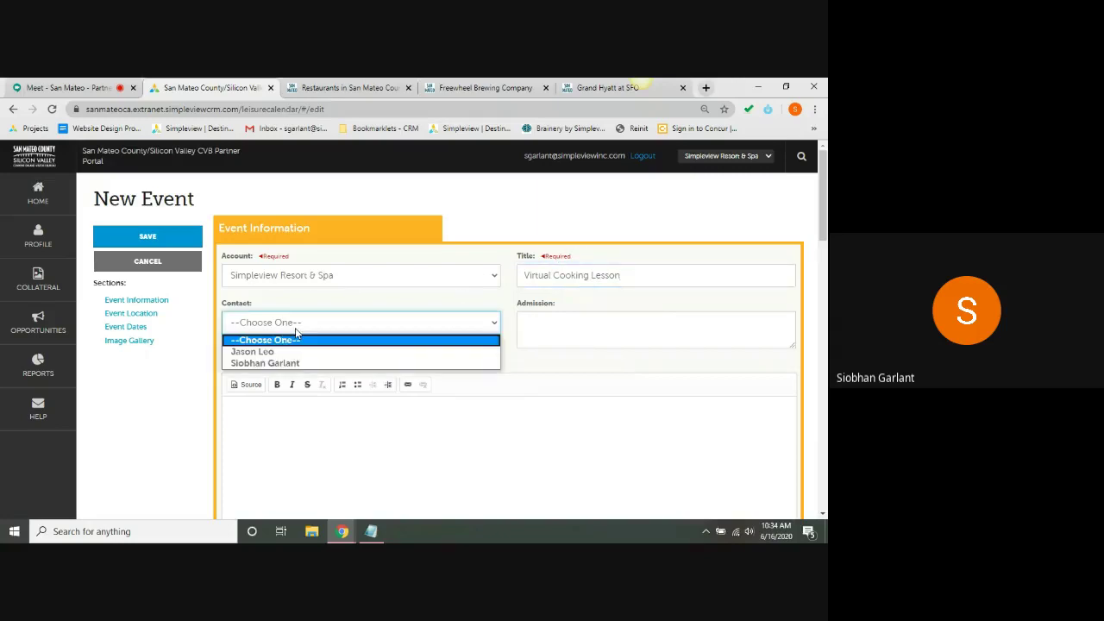
{"action": "left_click", "coordinate": [283, 363]}
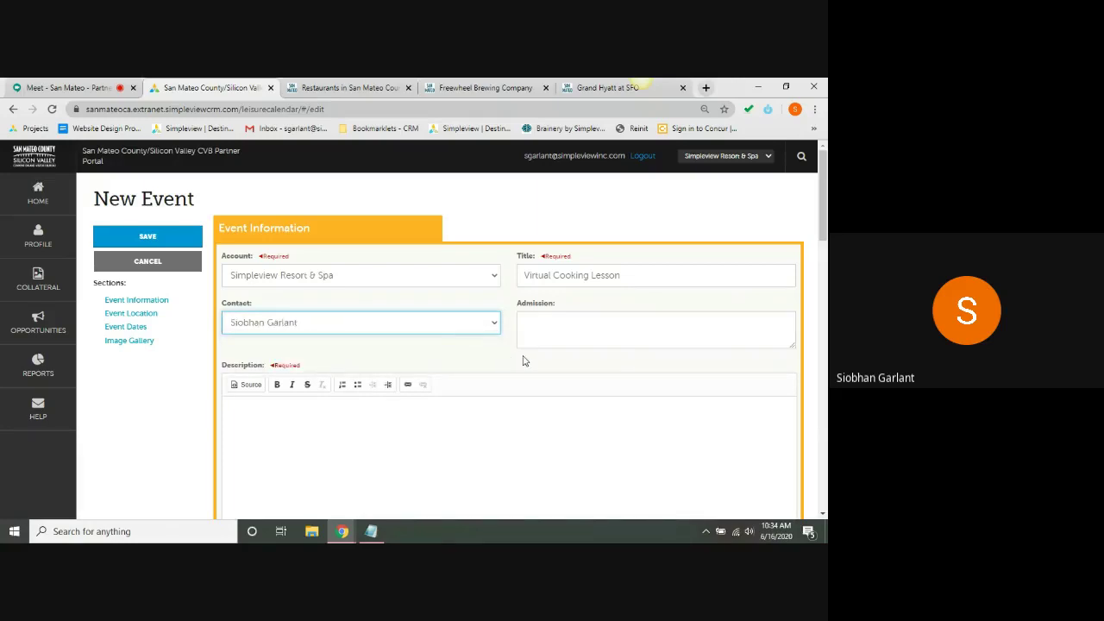
{"action": "left_click", "coordinate": [571, 328]}
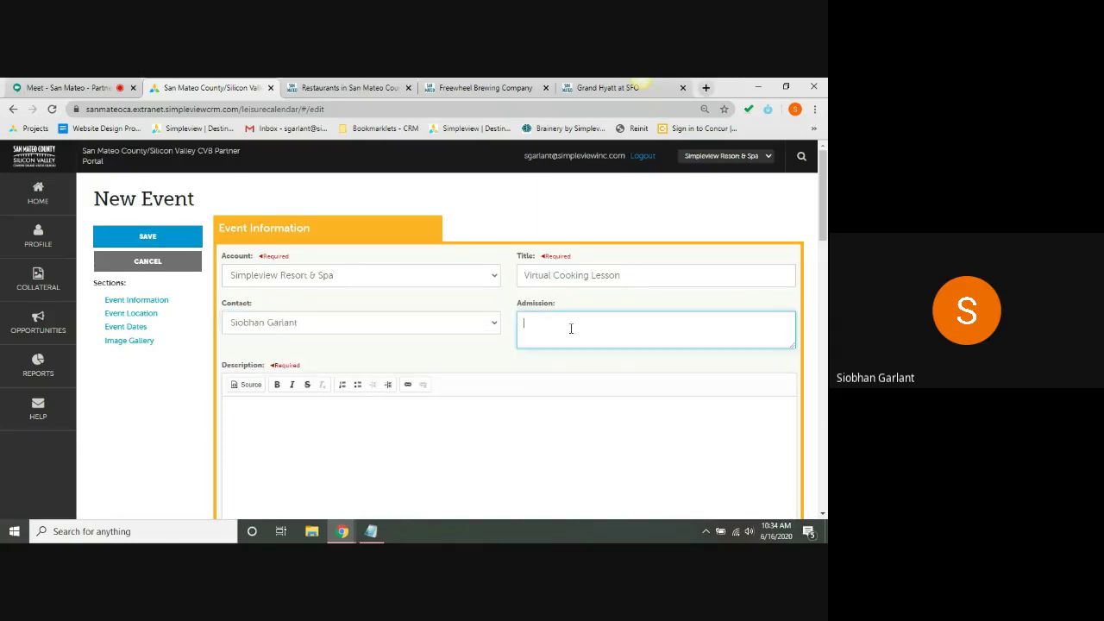
{"action": "left_click_drag", "start_coordinate": [821, 186], "coordinate": [822, 208]}
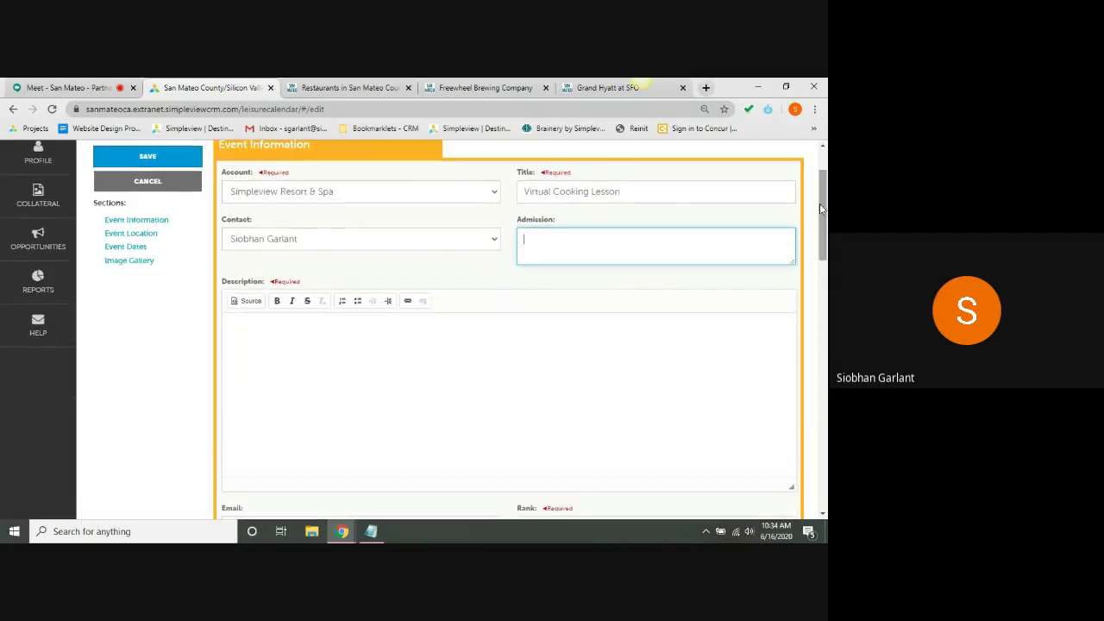
{"action": "type", "text": "Free!"}
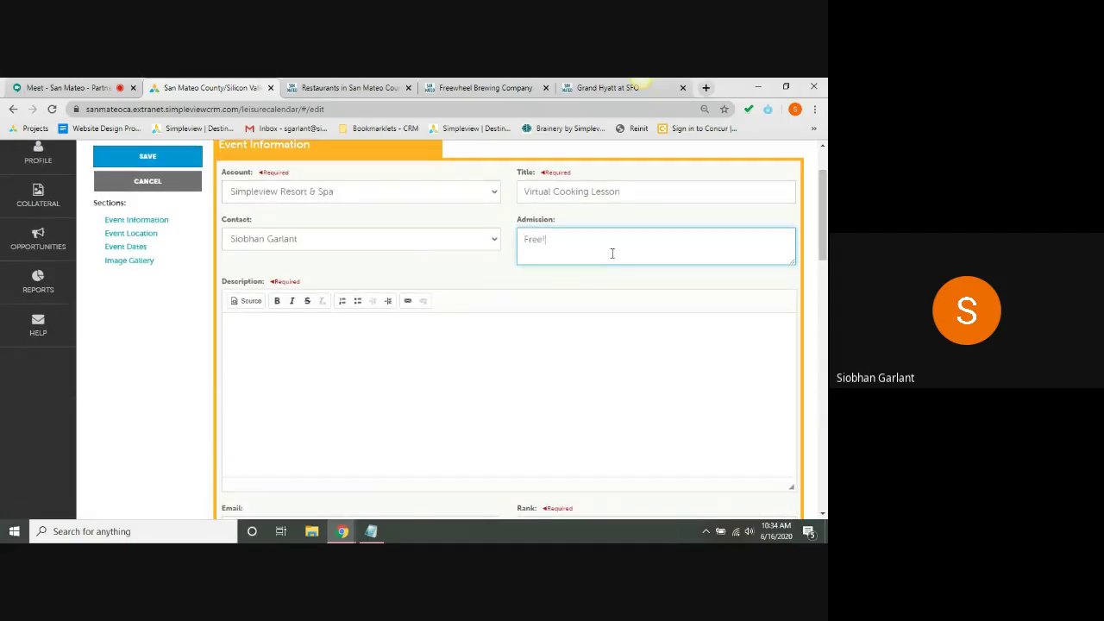
{"action": "left_click_drag", "start_coordinate": [822, 226], "coordinate": [822, 240]}
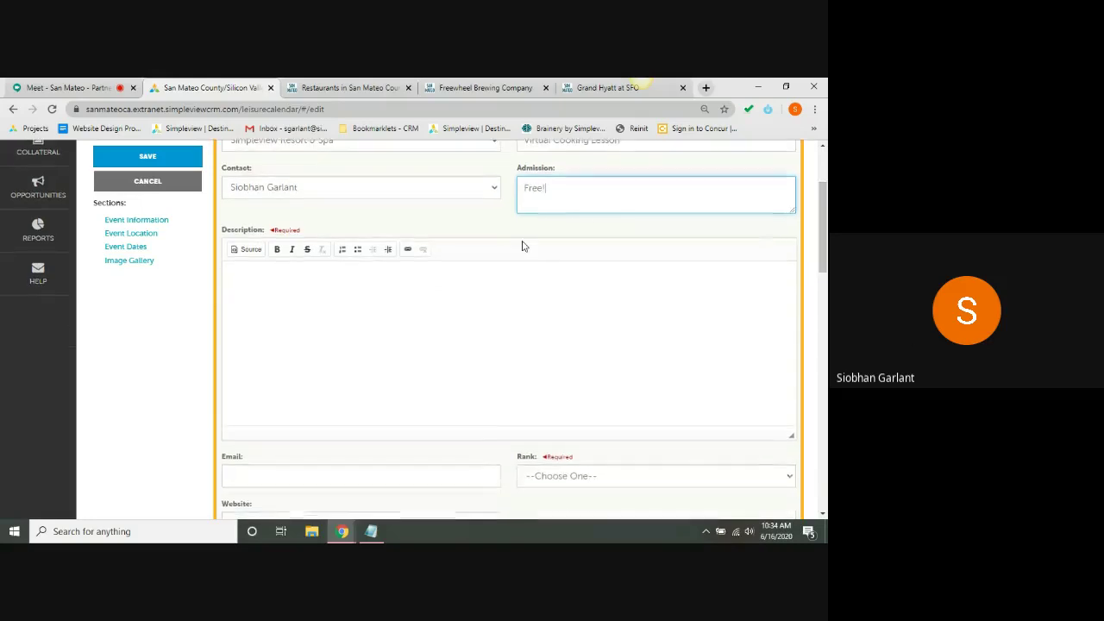
{"action": "left_click", "coordinate": [288, 300]}
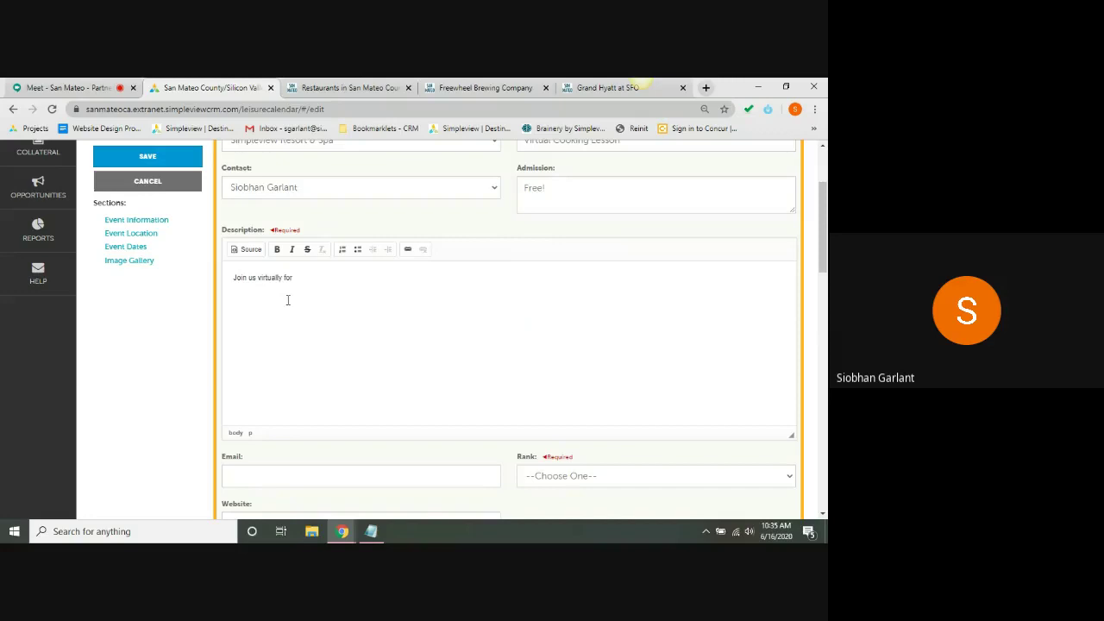
{"action": "type", "text": "cooking!"}
- Search 'sim' and pick Simpleview Resort & Spa as Host Organization Listing, filling the host name
{"action": "scroll", "coordinate": [172, 326], "scroll_direction": "down", "scroll_amount": 2}
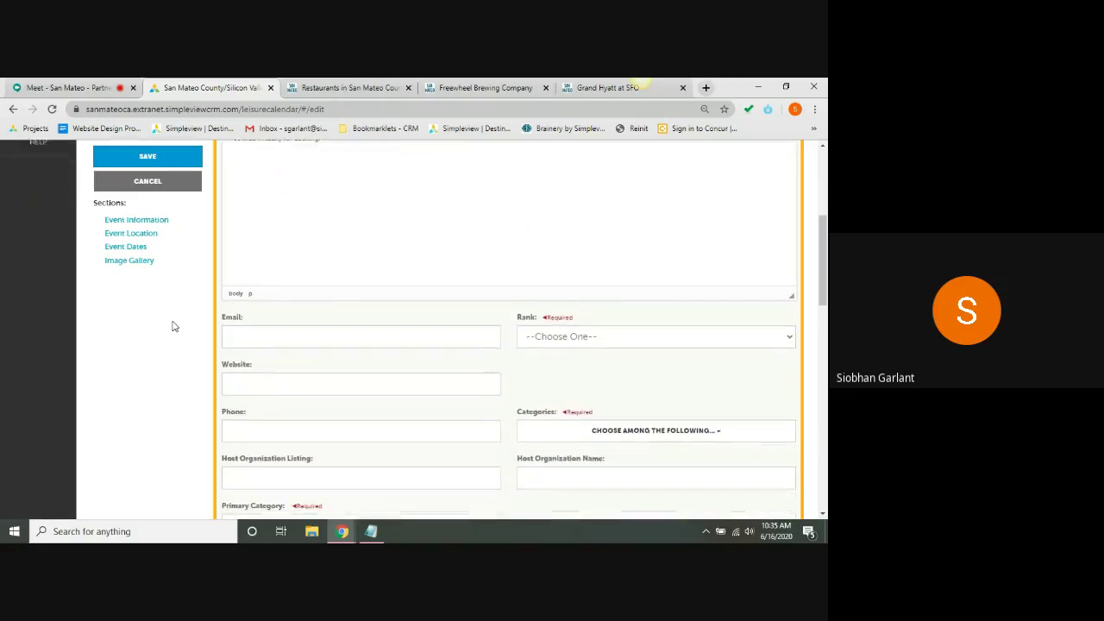
{"action": "scroll", "coordinate": [172, 326], "scroll_direction": "down", "scroll_amount": 1}
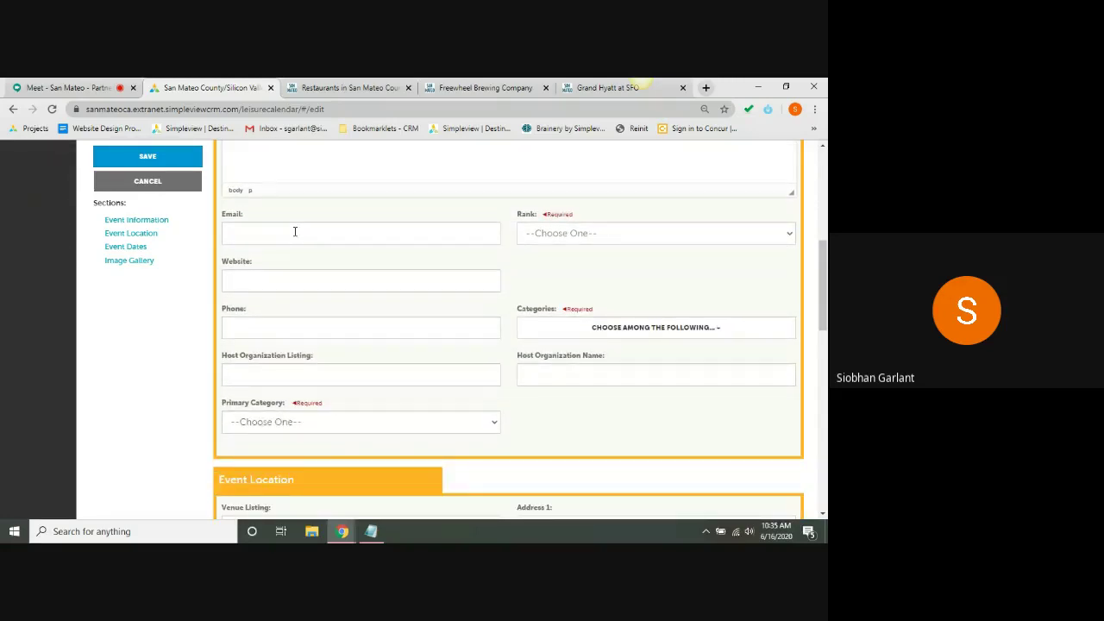
{"action": "left_click", "coordinate": [263, 286]}
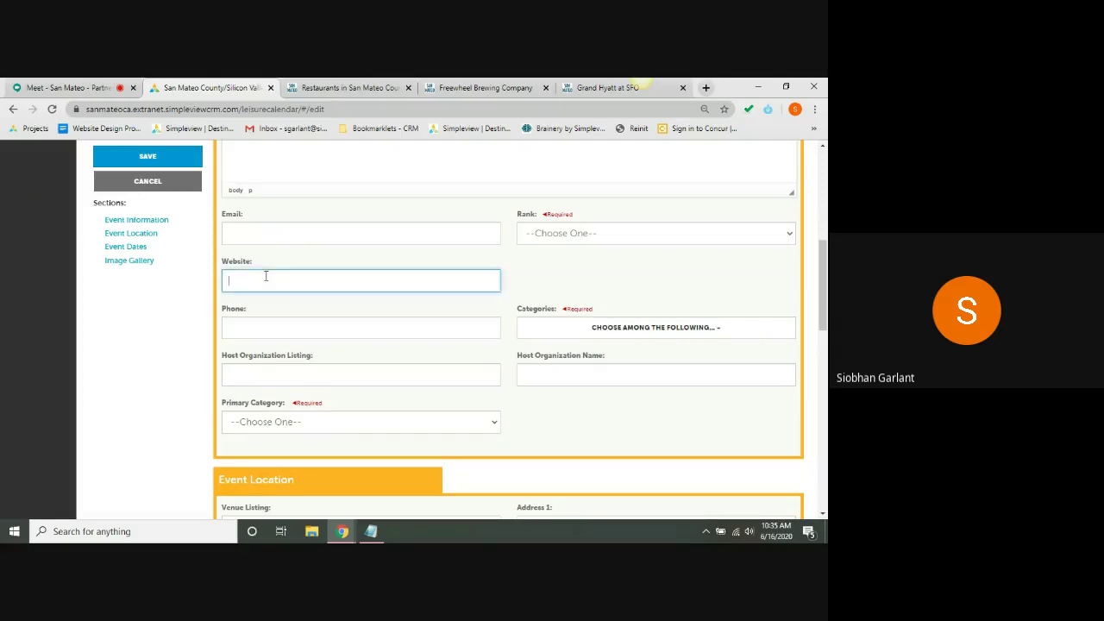
{"action": "left_click", "coordinate": [252, 325]}
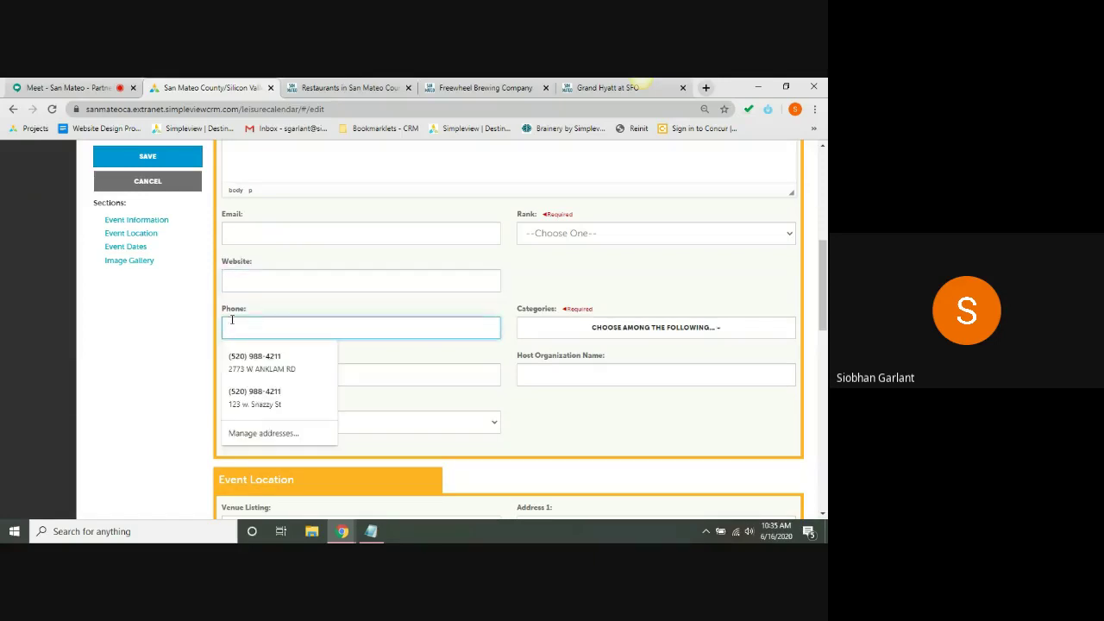
{"action": "left_click", "coordinate": [143, 331]}
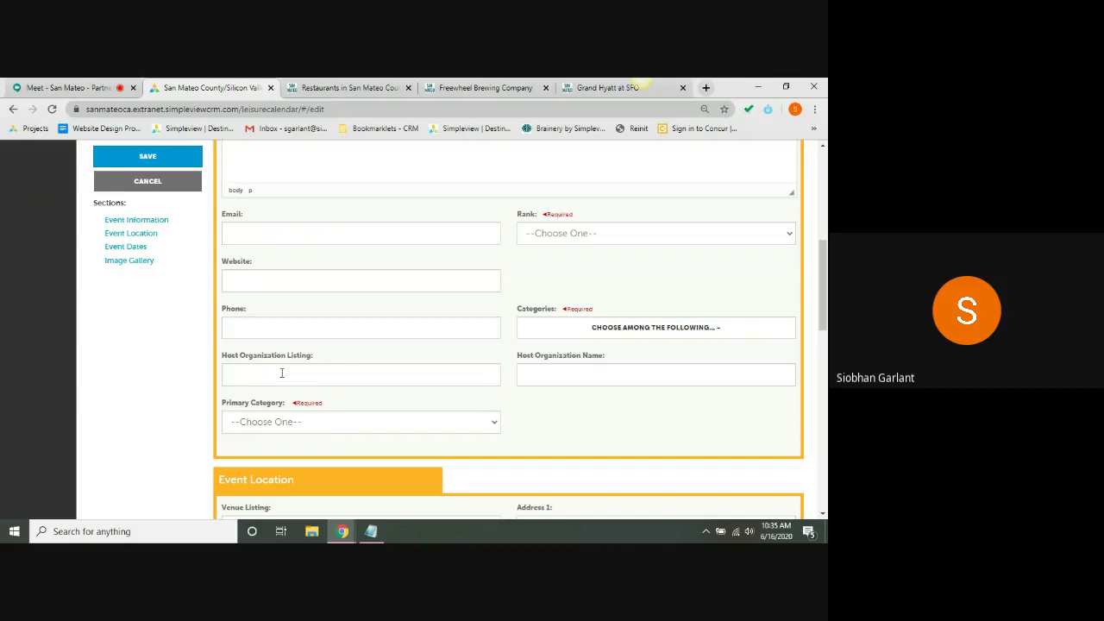
{"action": "left_click", "coordinate": [281, 372]}
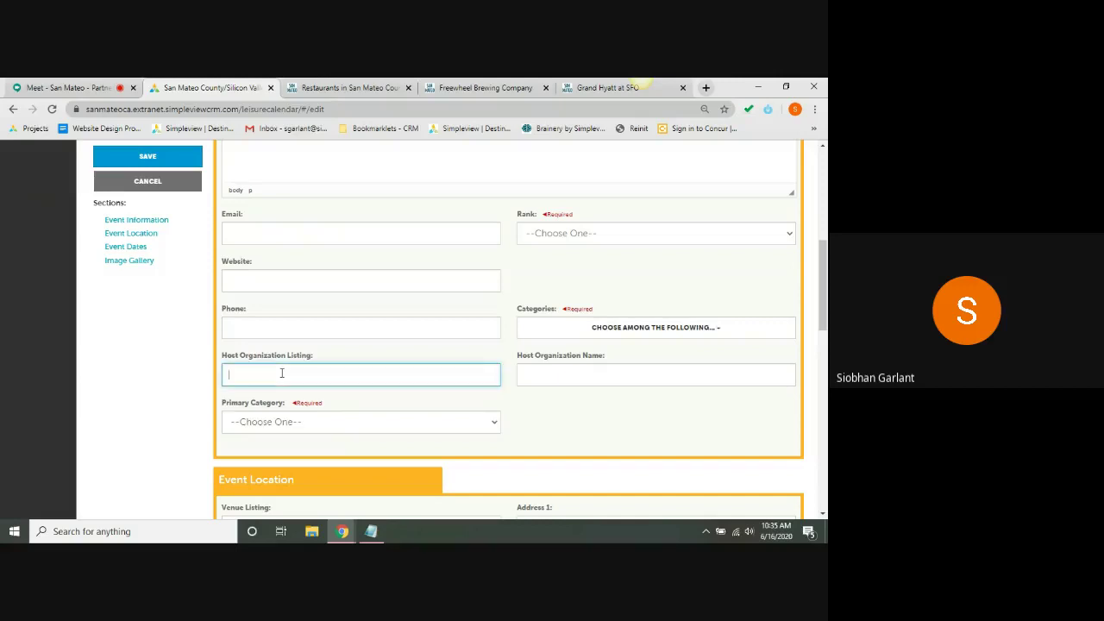
{"action": "type", "text": "simpl"}
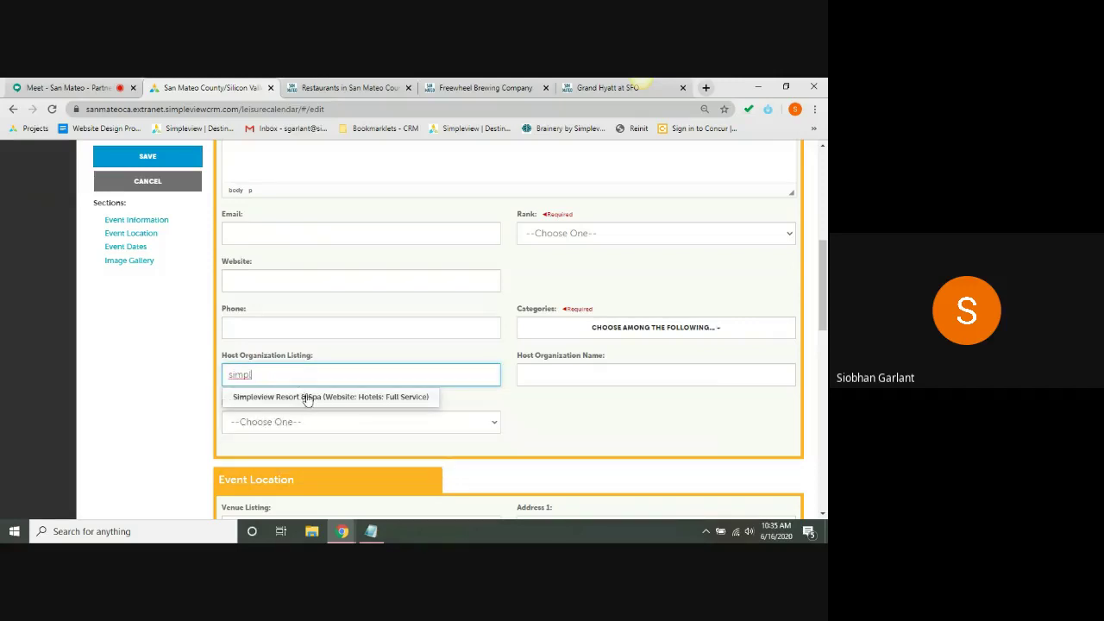
{"action": "left_click", "coordinate": [307, 398]}
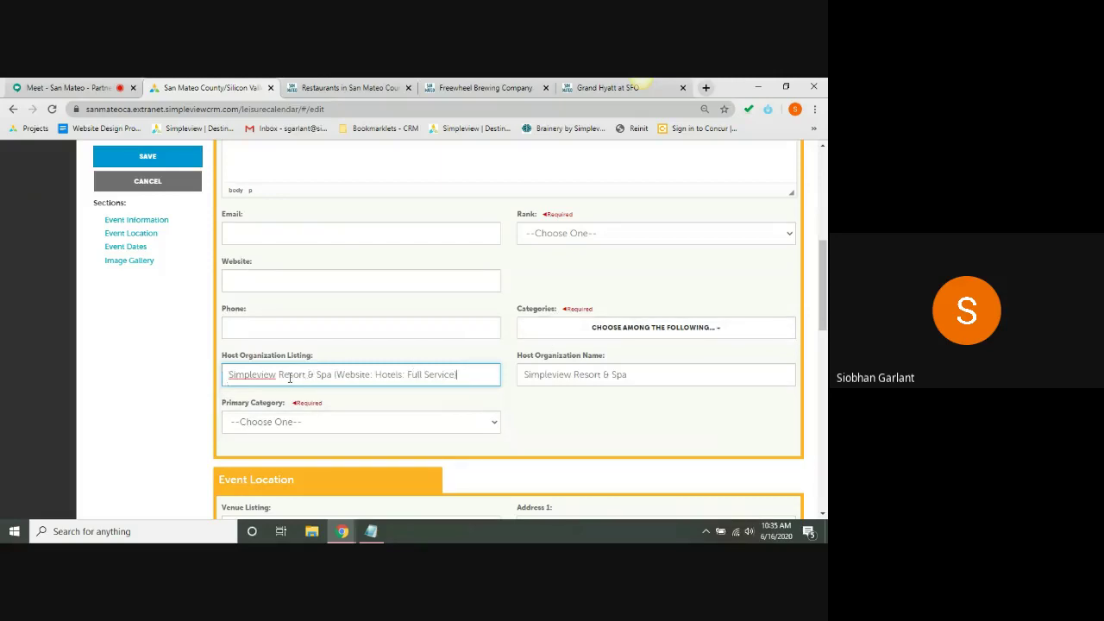
{"action": "triple_click", "coordinate": [608, 374]}
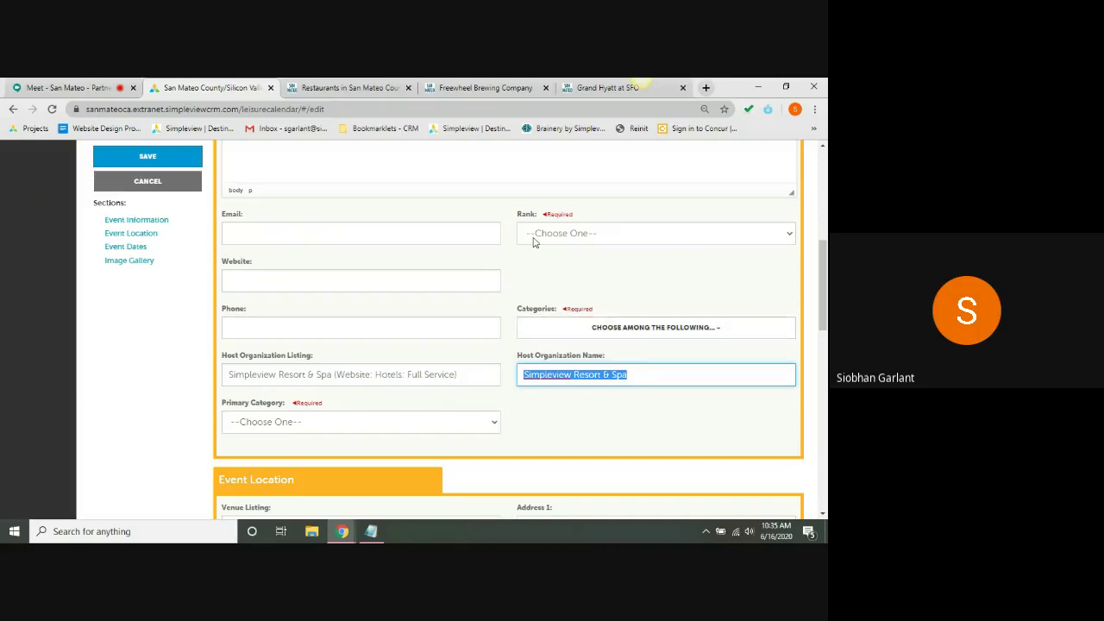
{"action": "left_click", "coordinate": [328, 426]}
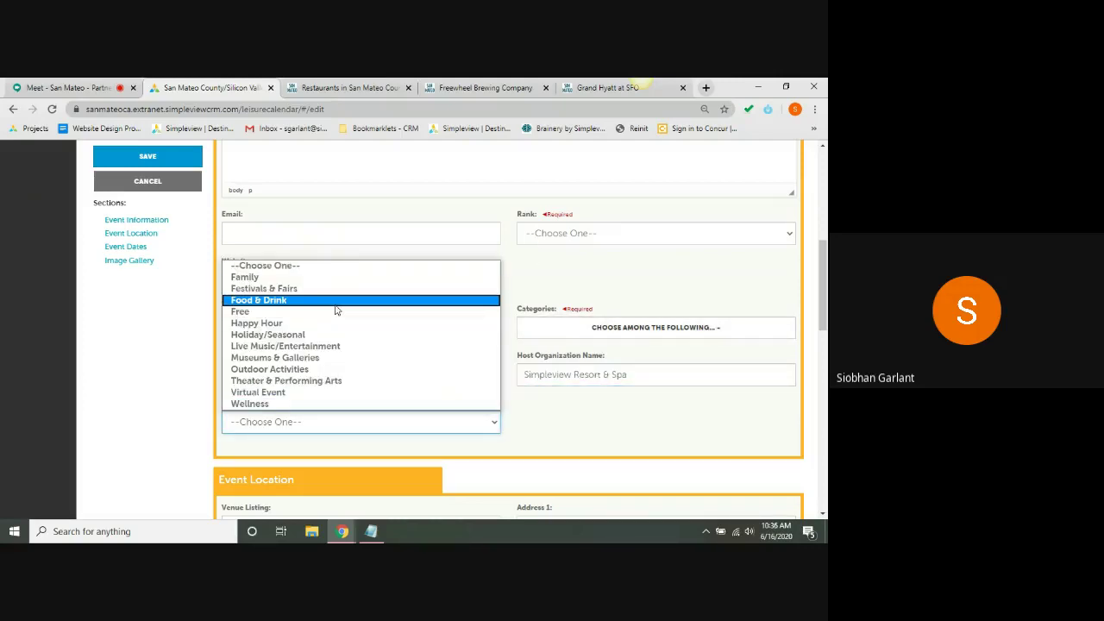
- Set primary category Virtual Event, rank One Time Event, and categories Virtual Event plus Food & Drink
{"action": "left_click", "coordinate": [320, 394]}
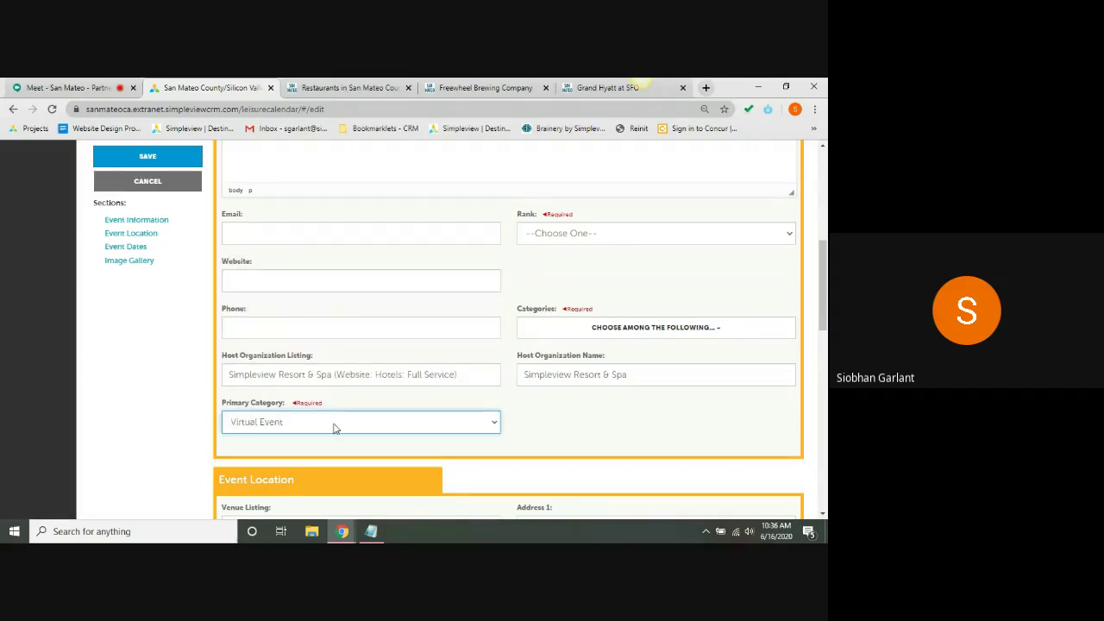
{"action": "left_click", "coordinate": [597, 239]}
{"action": "left_click", "coordinate": [578, 263]}
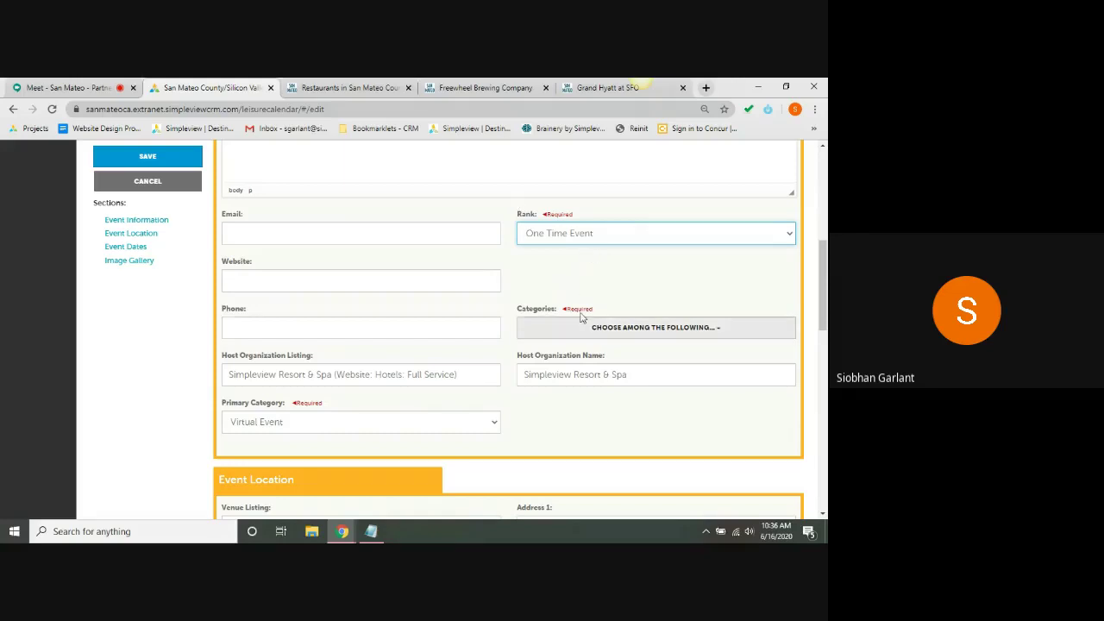
{"action": "left_click", "coordinate": [552, 327]}
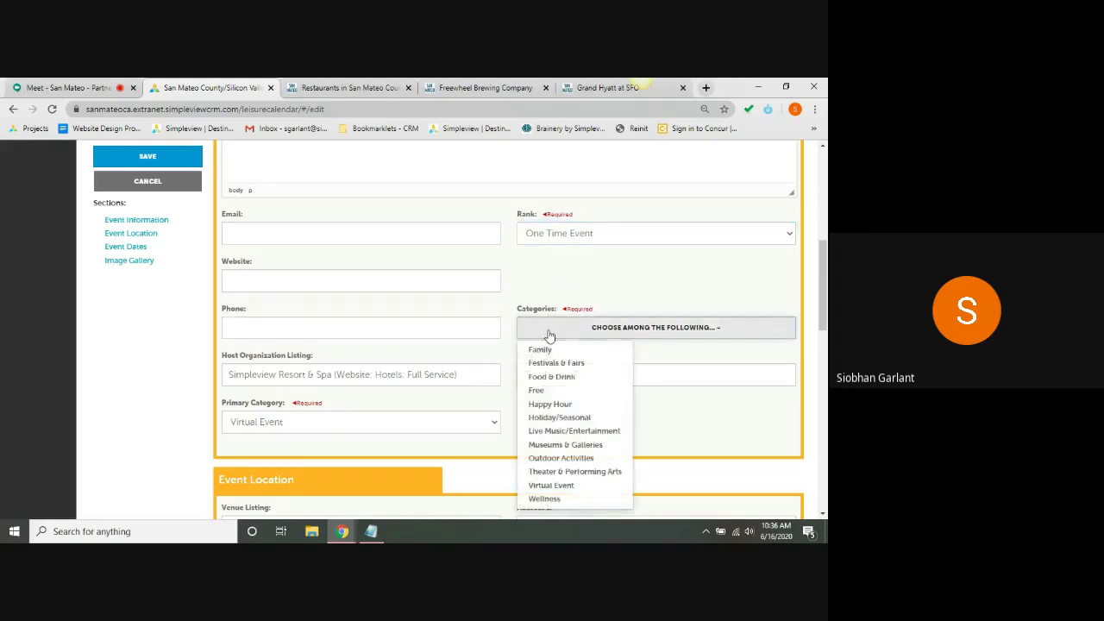
{"action": "left_click", "coordinate": [569, 486]}
{"action": "left_click", "coordinate": [559, 378]}
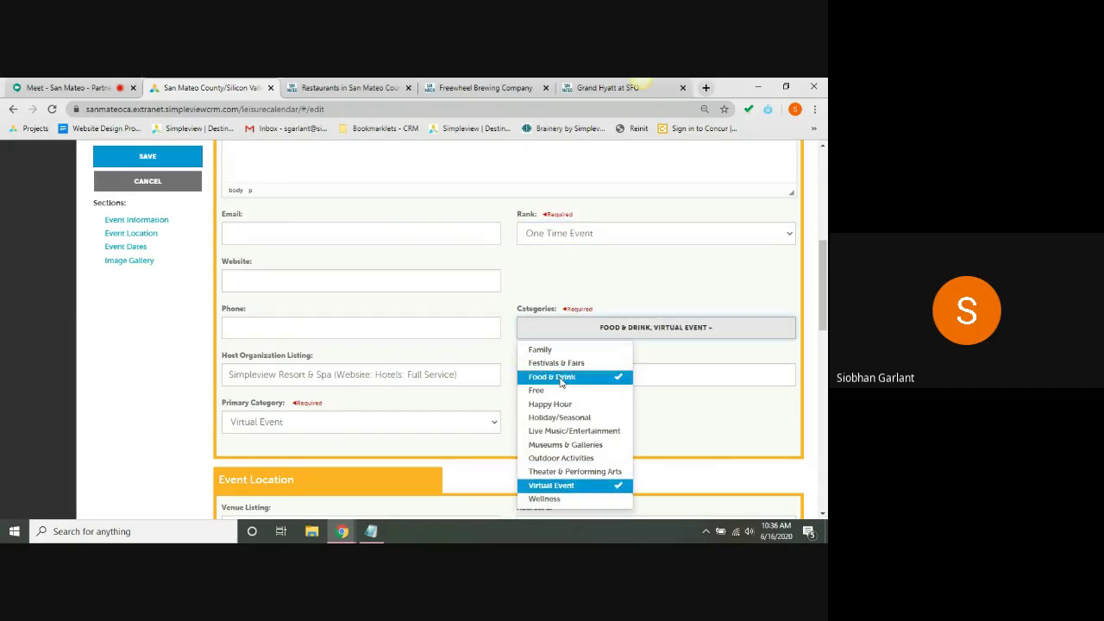
{"action": "left_click", "coordinate": [512, 296]}
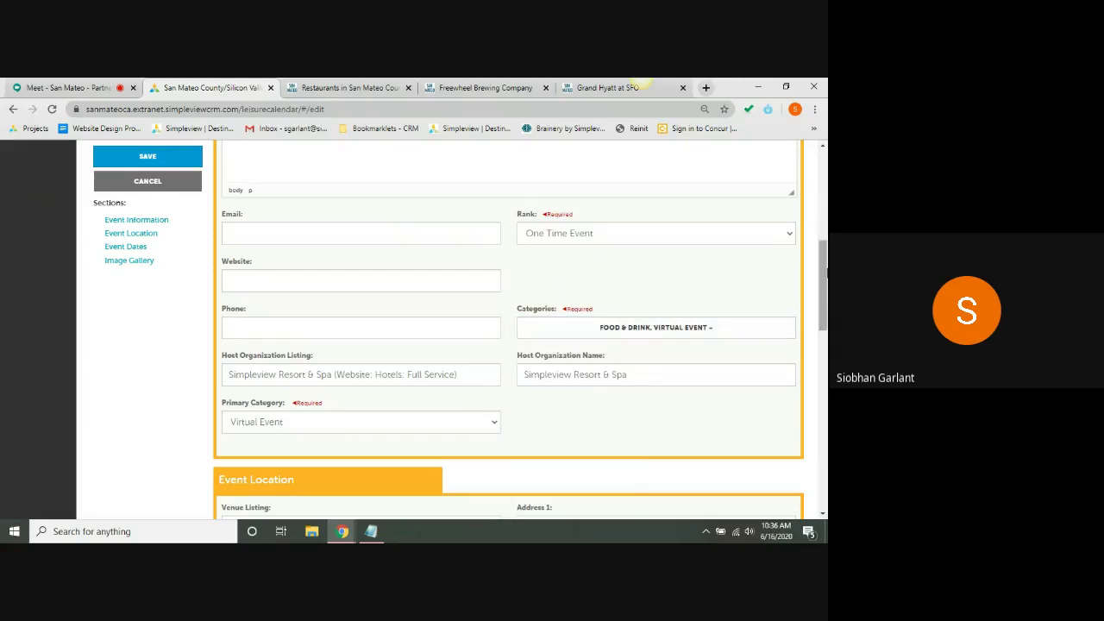
- Clear the Venue Listing, Address 1 and State (AZ) fields
{"action": "scroll", "coordinate": [649, 383], "scroll_direction": "down", "scroll_amount": 1}
{"action": "scroll", "coordinate": [509, 329], "scroll_direction": "down", "scroll_amount": 2}
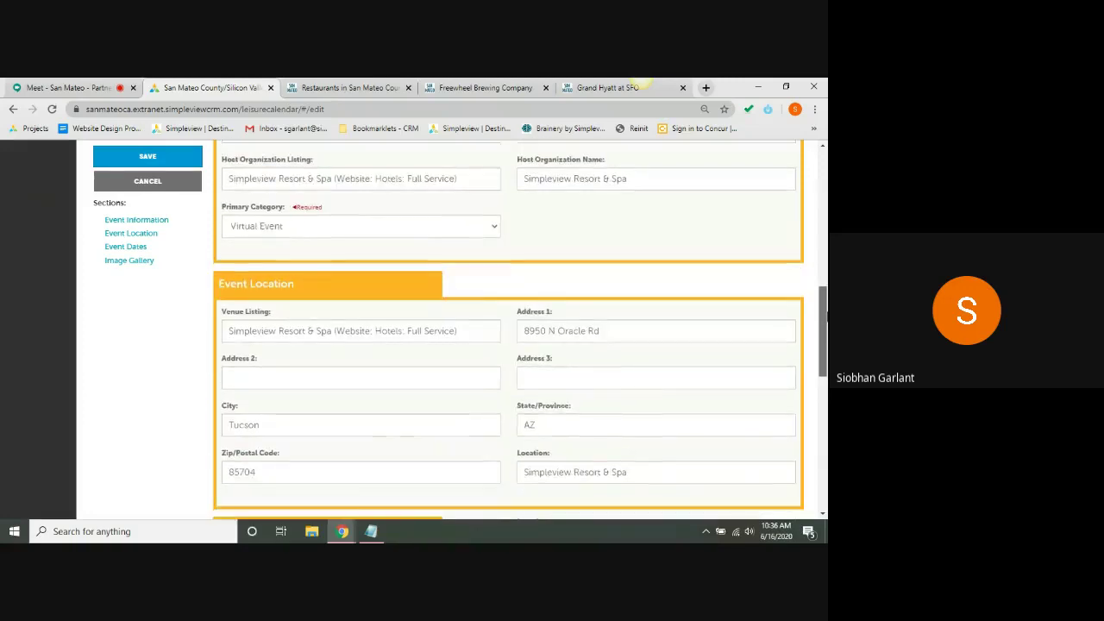
{"action": "scroll", "coordinate": [646, 219], "scroll_direction": "down", "scroll_amount": 1}
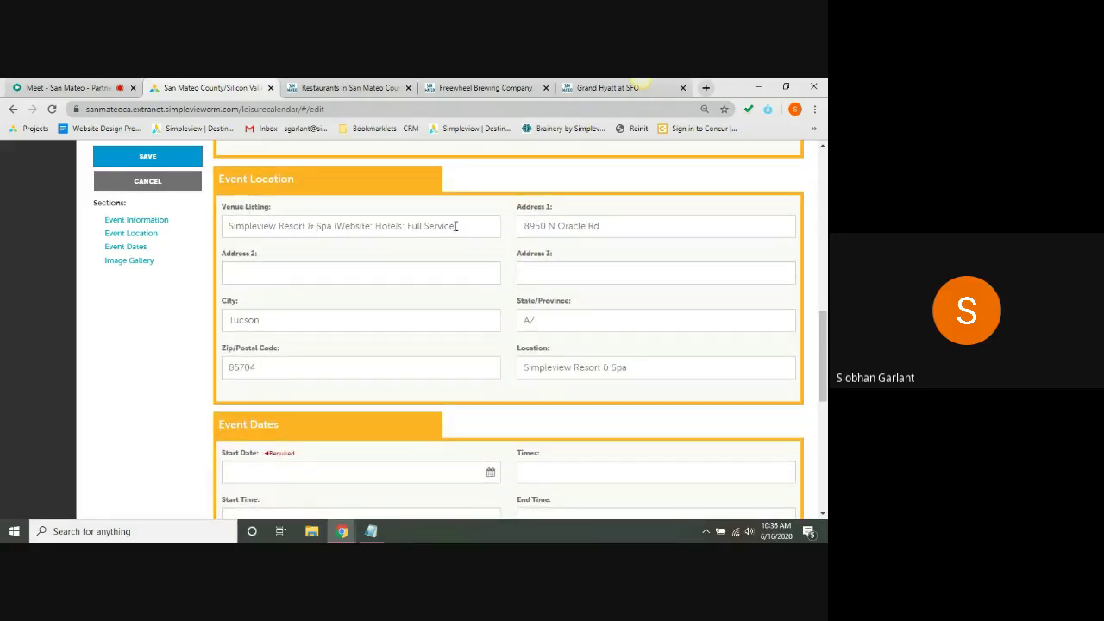
{"action": "left_click", "coordinate": [456, 225]}
{"action": "key", "text": "ctrl+a"}
{"action": "key", "text": "BackSpace"}
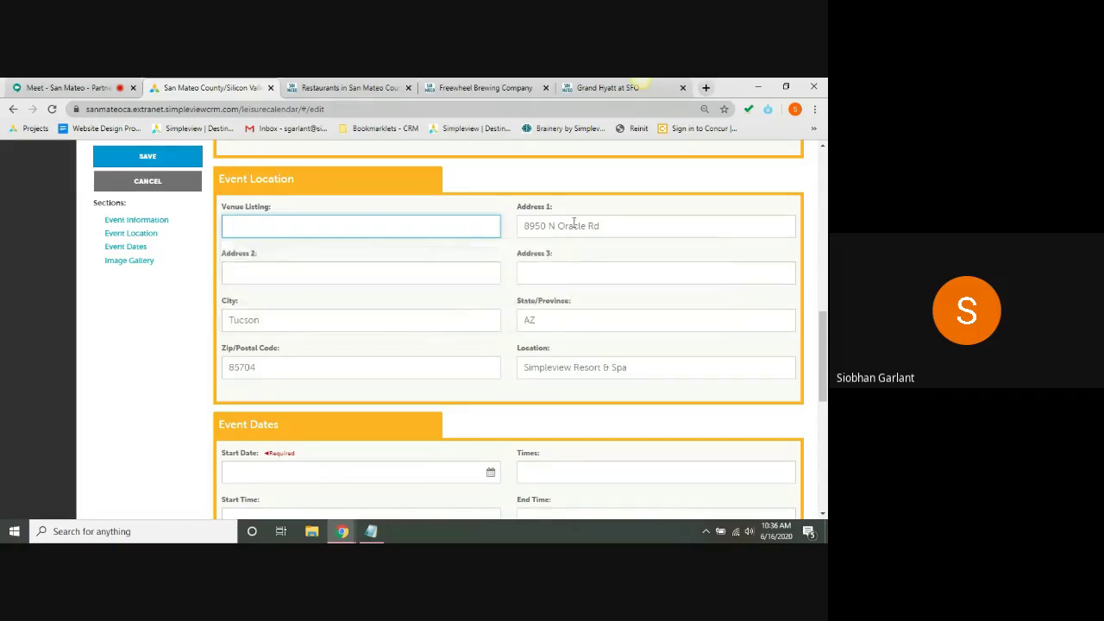
{"action": "left_click", "coordinate": [574, 222]}
{"action": "key", "text": "ctrl+a"}
{"action": "key", "text": "BackSpace"}
{"action": "left_click", "coordinate": [550, 319]}
{"action": "key", "text": "ctrl+a"}
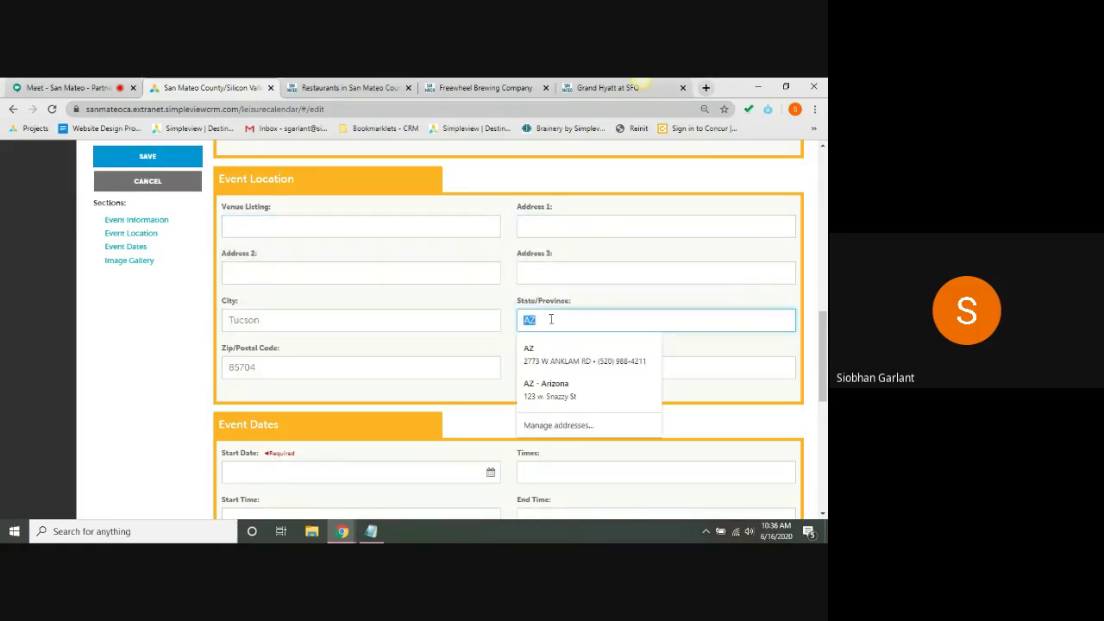
{"action": "key", "text": "BackSpace"}
- Clear the Location, Zip (85704) and City (Tucson) fields
{"action": "left_click", "coordinate": [566, 370]}
{"action": "key", "text": "ctrl+a"}
{"action": "key", "text": "BackSpace"}
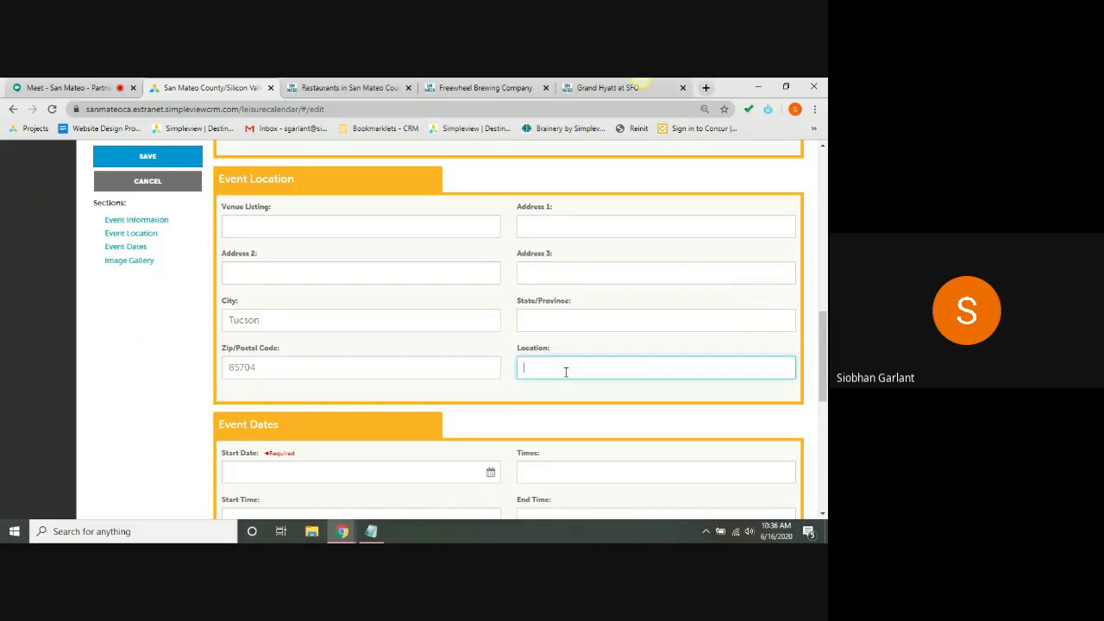
{"action": "left_click", "coordinate": [444, 364]}
{"action": "key", "text": "ctrl+a"}
{"action": "key", "text": "BackSpace"}
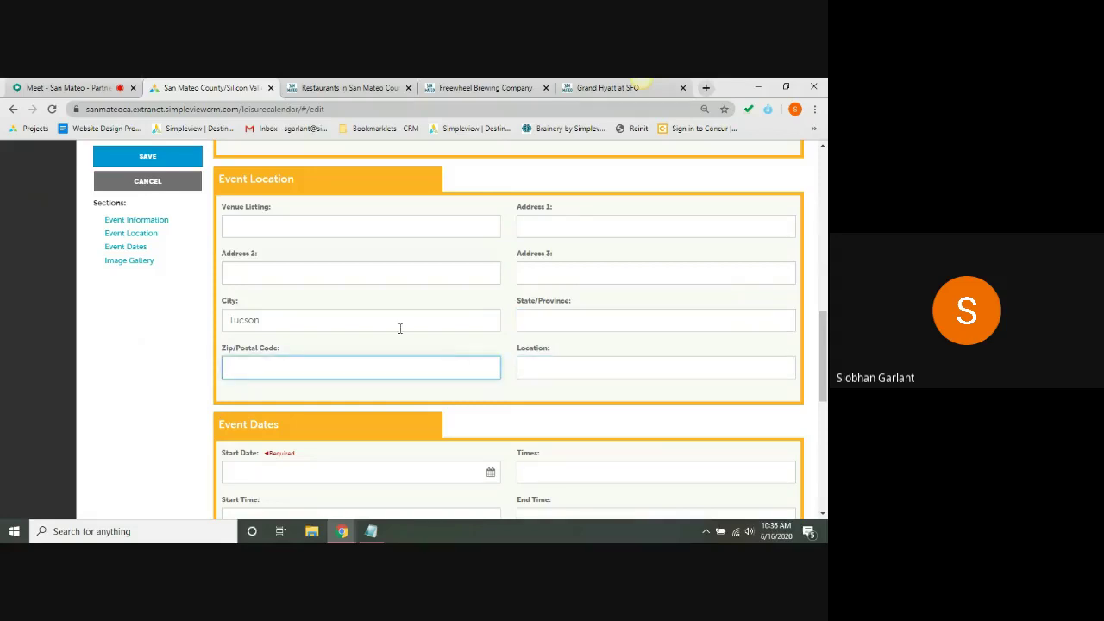
{"action": "left_click", "coordinate": [399, 321]}
{"action": "key", "text": "ctrl+a"}
{"action": "key", "text": "BackSpace"}
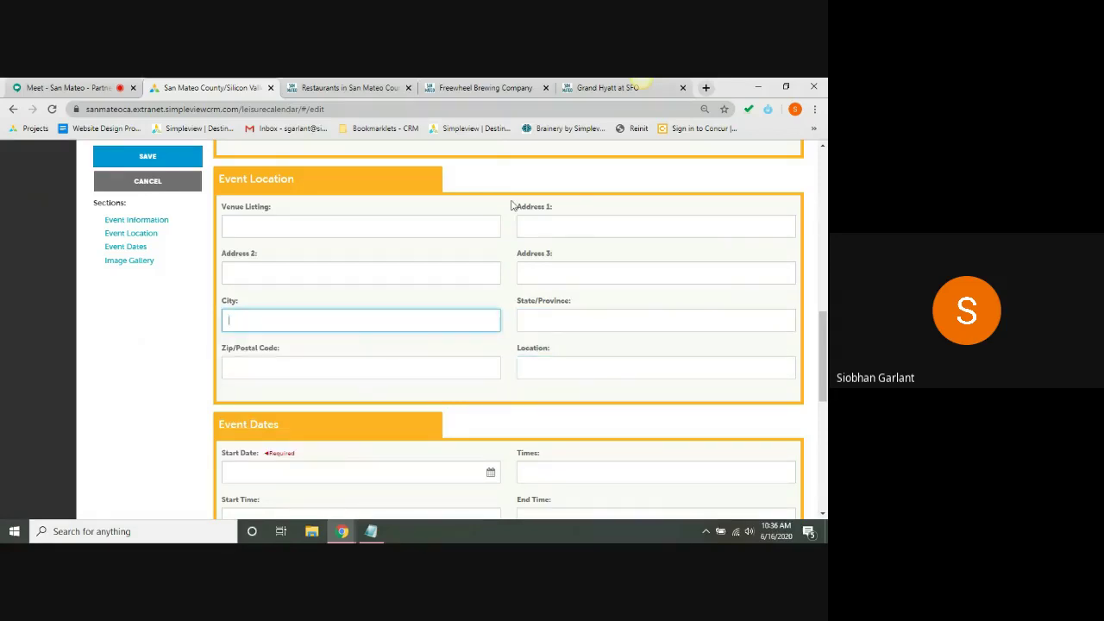
{"action": "left_click", "coordinate": [515, 206]}
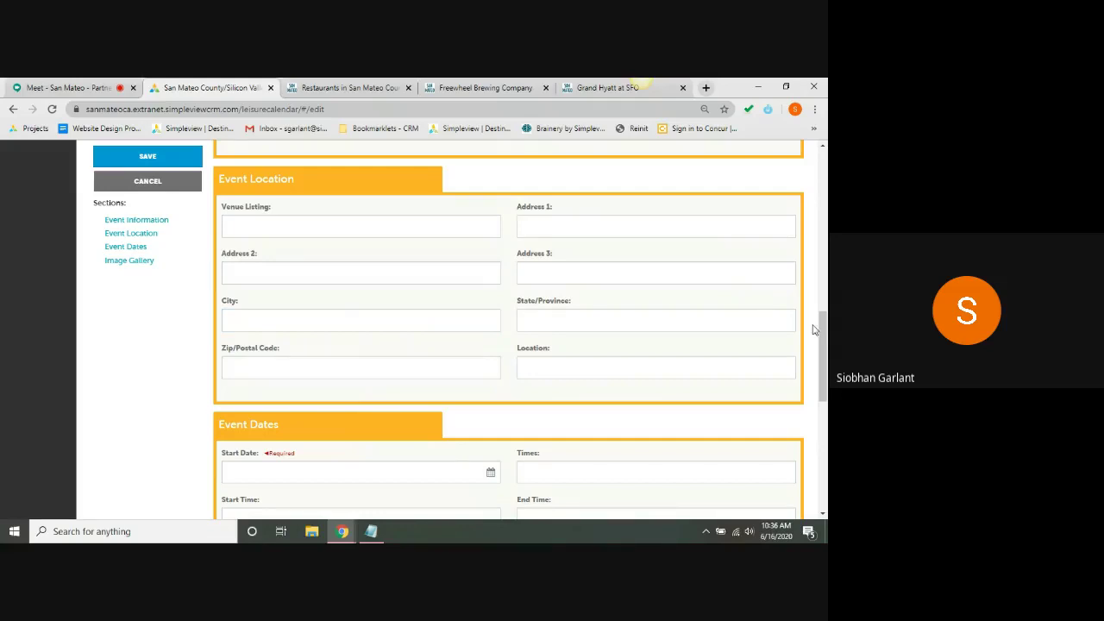
{"action": "left_click_drag", "start_coordinate": [824, 336], "coordinate": [826, 386]}
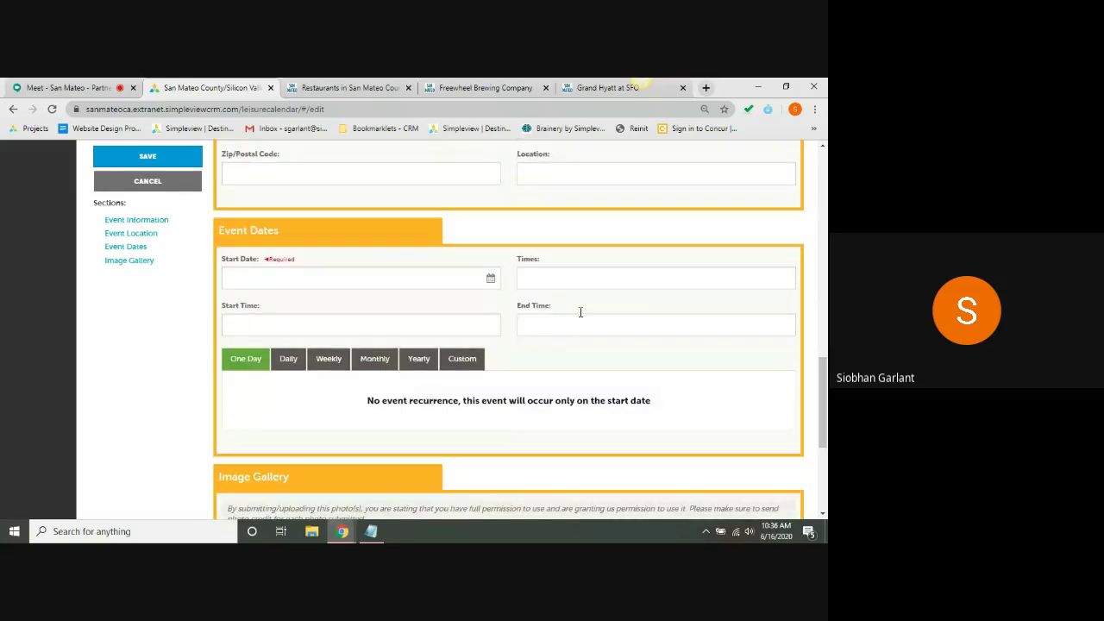
- Pick June 27, 2020 as the start date and set the start time to 04:00 PM
{"action": "left_click", "coordinate": [386, 281]}
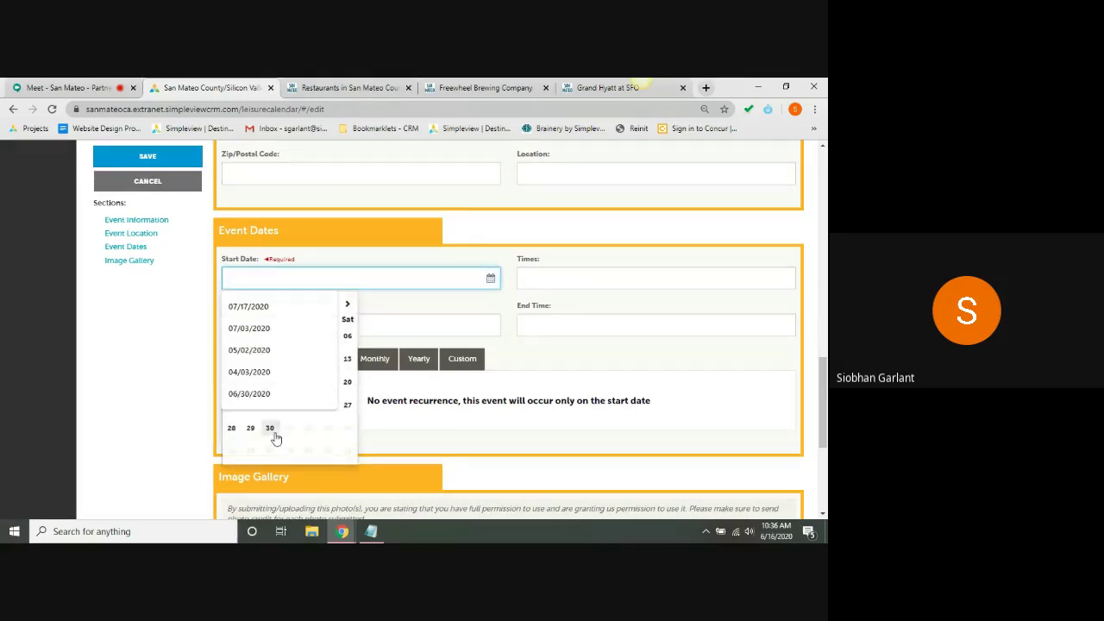
{"action": "left_click", "coordinate": [348, 409]}
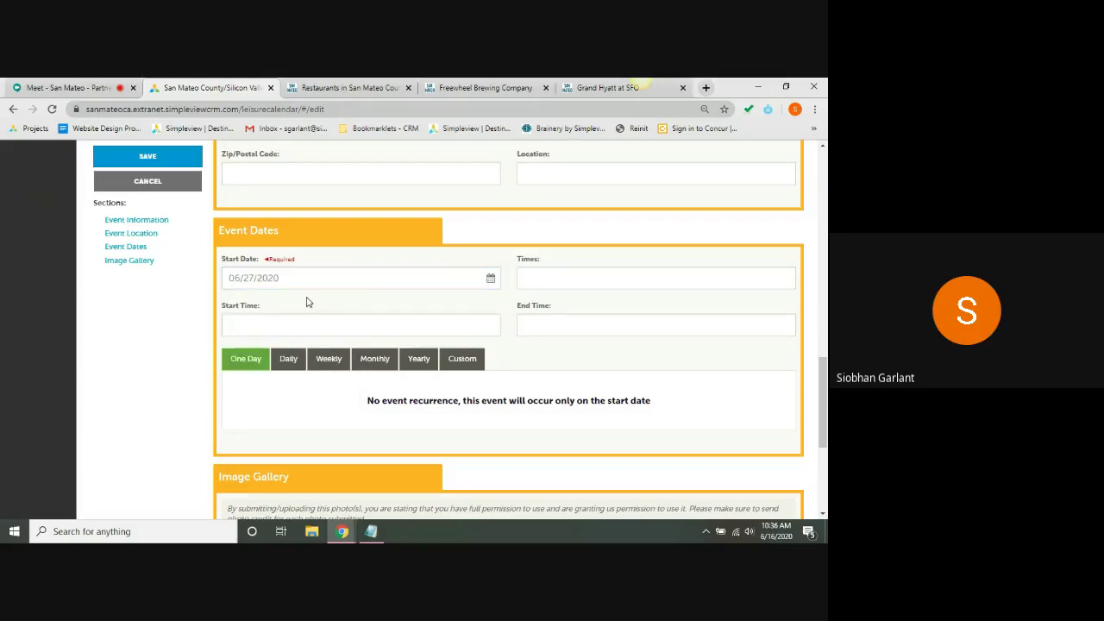
{"action": "left_click", "coordinate": [352, 322]}
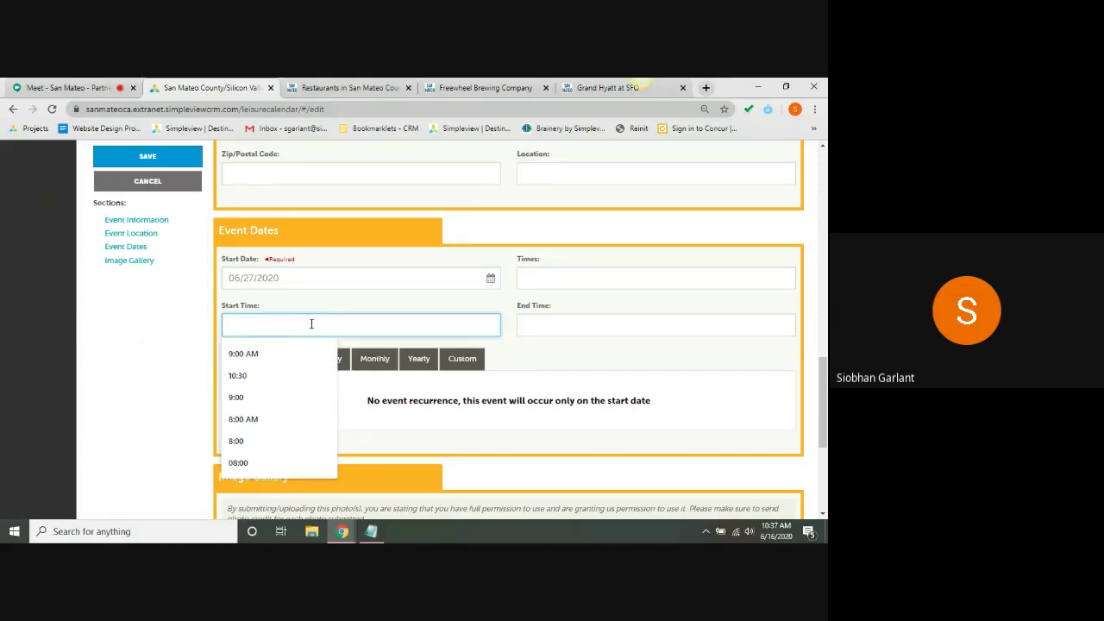
{"action": "type", "text": "4:00pm"}
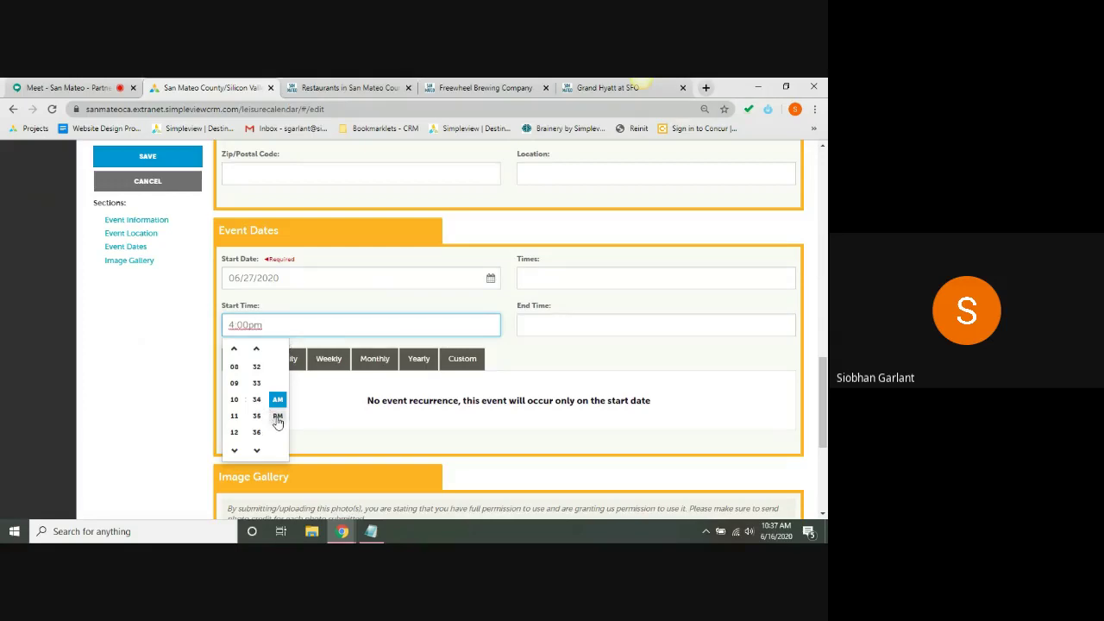
{"action": "left_click", "coordinate": [327, 410]}
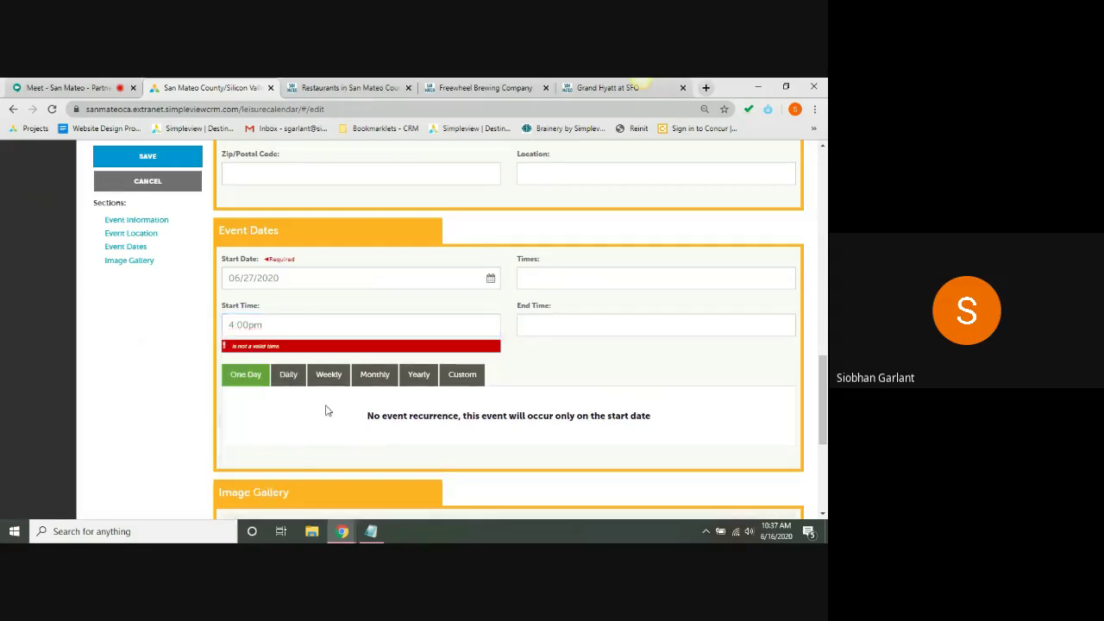
{"action": "left_click", "coordinate": [275, 332]}
{"action": "key", "text": "BackSpace"}
{"action": "key", "text": "BackSpace"}
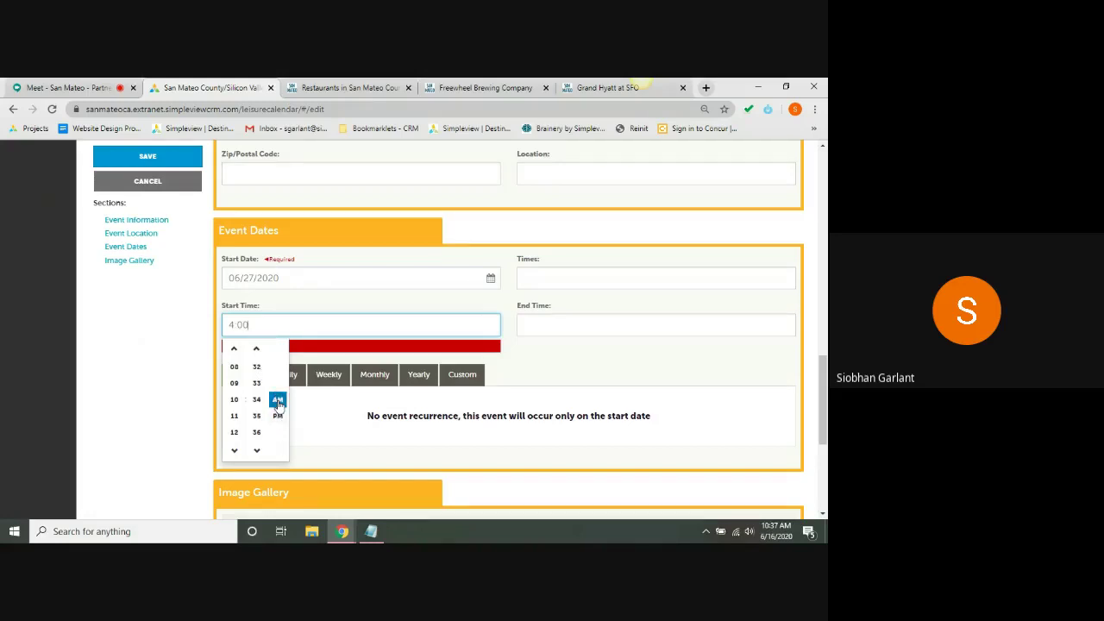
{"action": "left_click", "coordinate": [237, 453]}
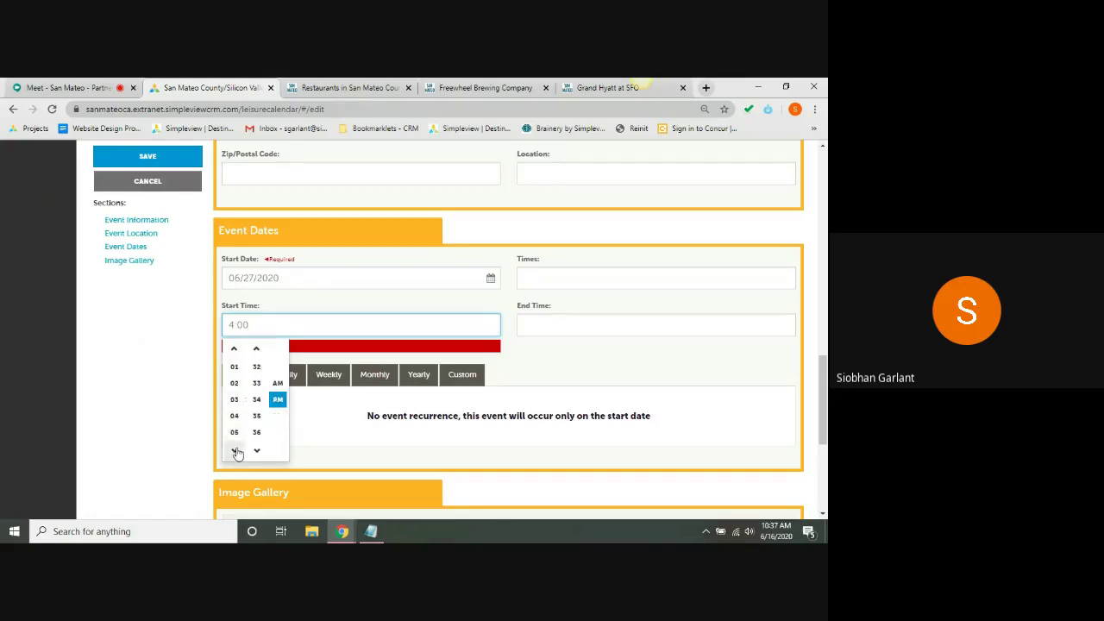
{"action": "left_click", "coordinate": [234, 351]}
{"action": "left_click", "coordinate": [234, 416]}
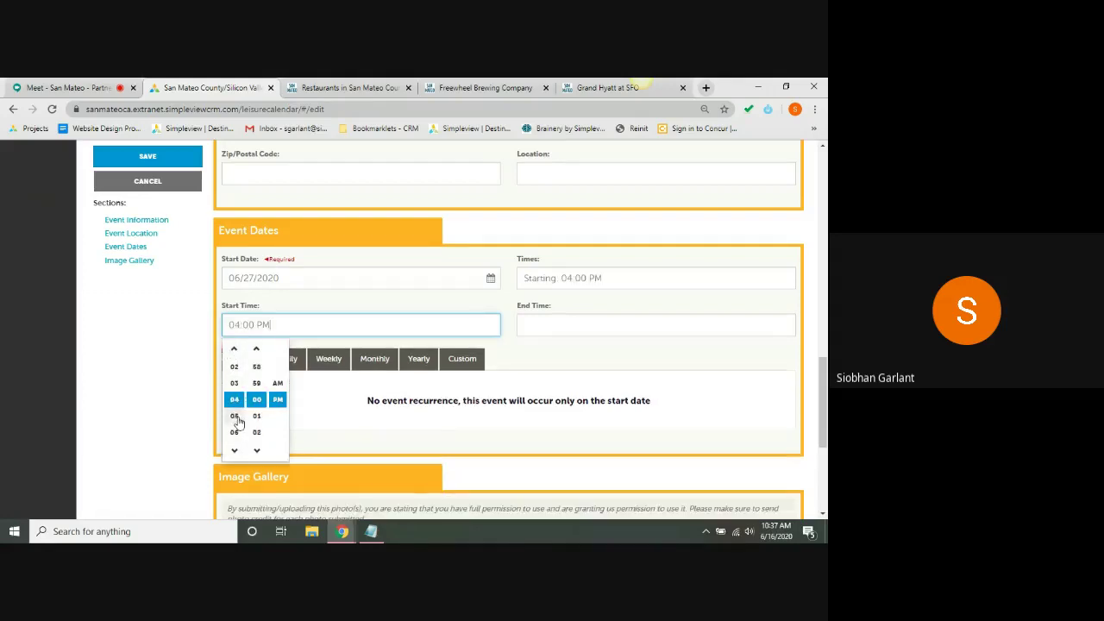
{"action": "left_click", "coordinate": [380, 396]}
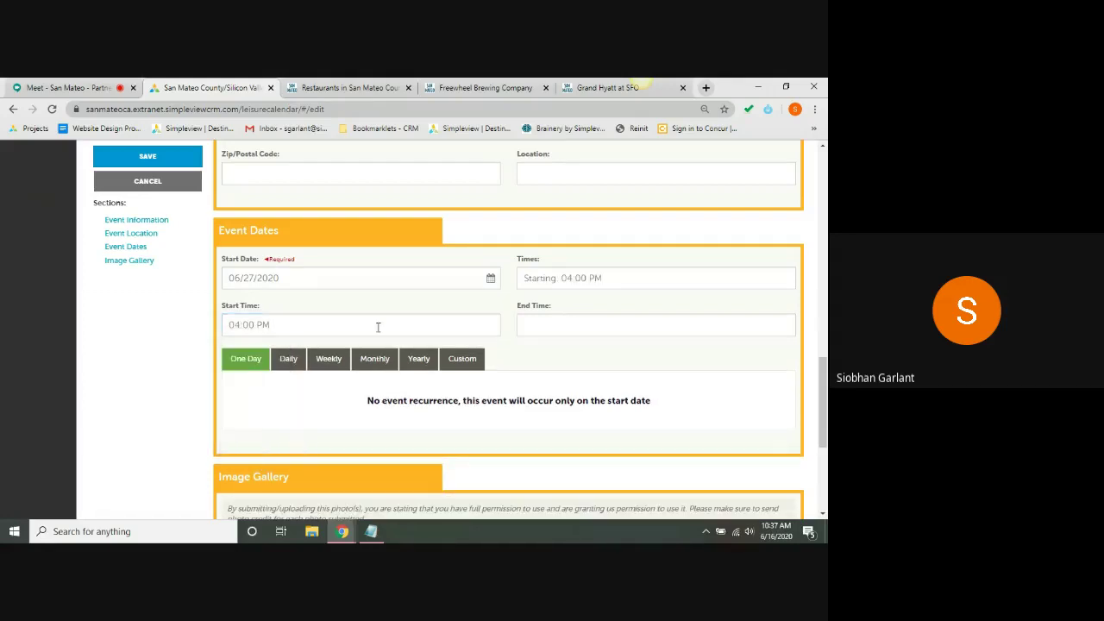
- Set the event end time to 06:00 PM
{"action": "left_click", "coordinate": [541, 321]}
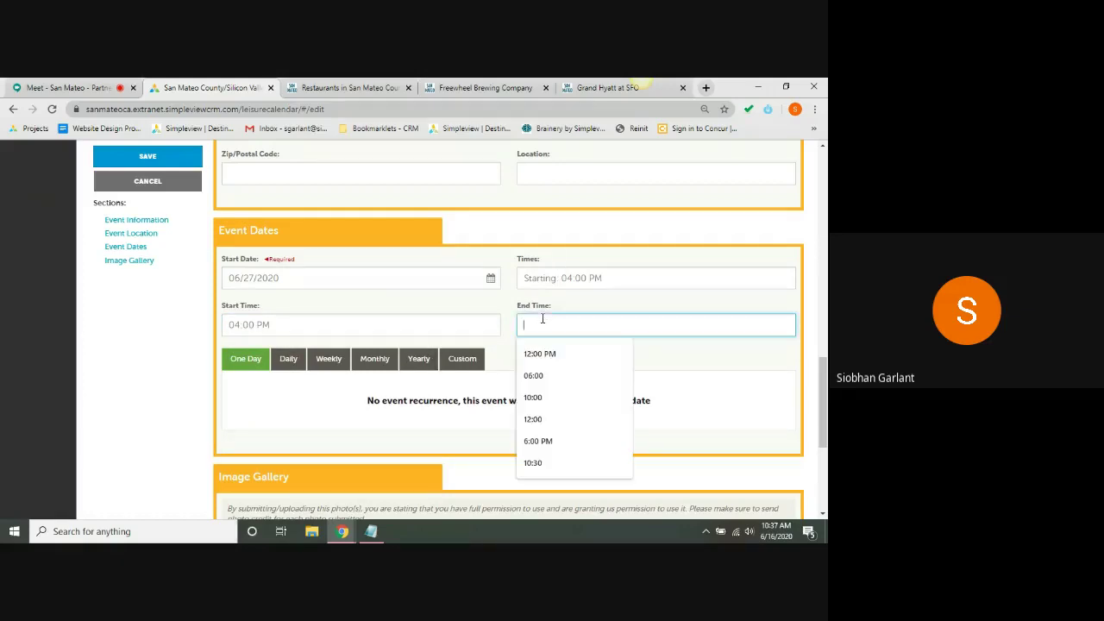
{"action": "left_click", "coordinate": [529, 445]}
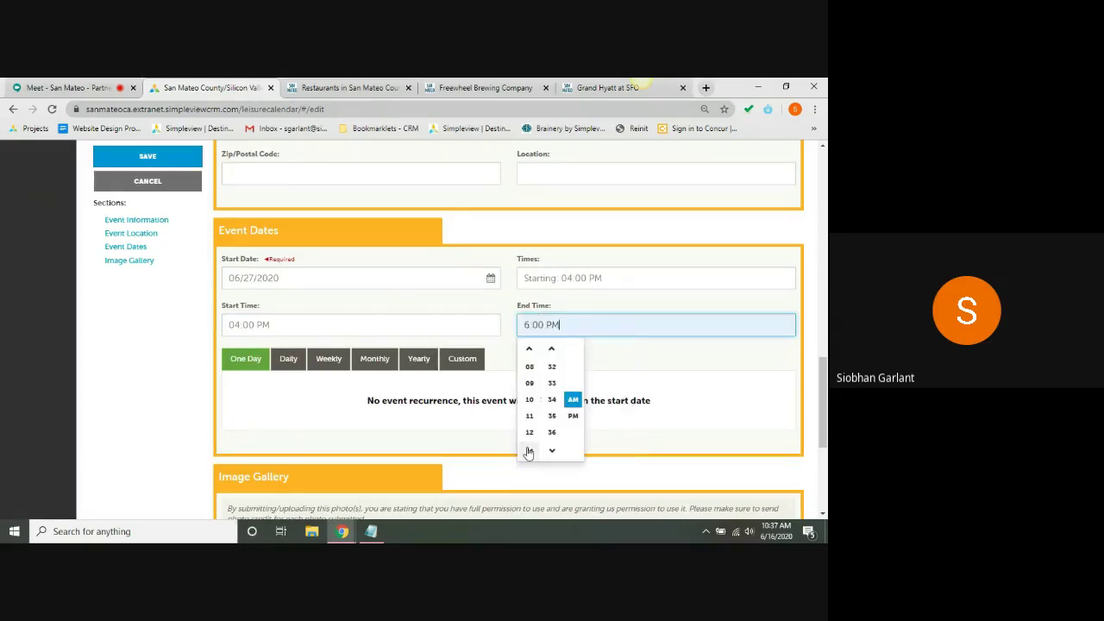
{"action": "left_click", "coordinate": [530, 352]}
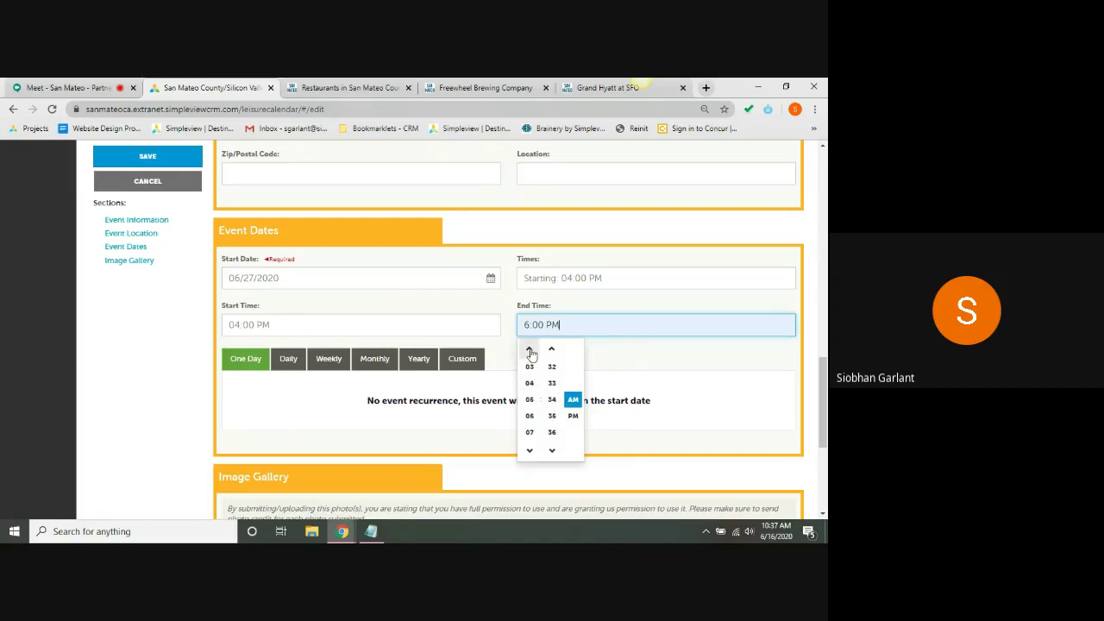
{"action": "left_click", "coordinate": [530, 419]}
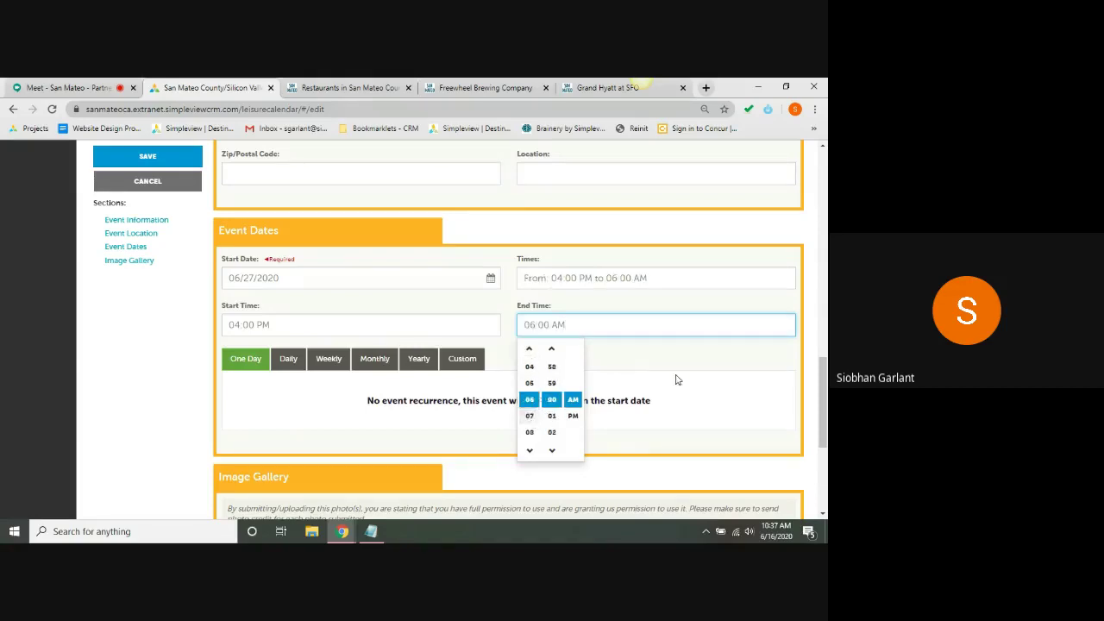
{"action": "left_click", "coordinate": [573, 400]}
{"action": "left_click", "coordinate": [669, 383]}
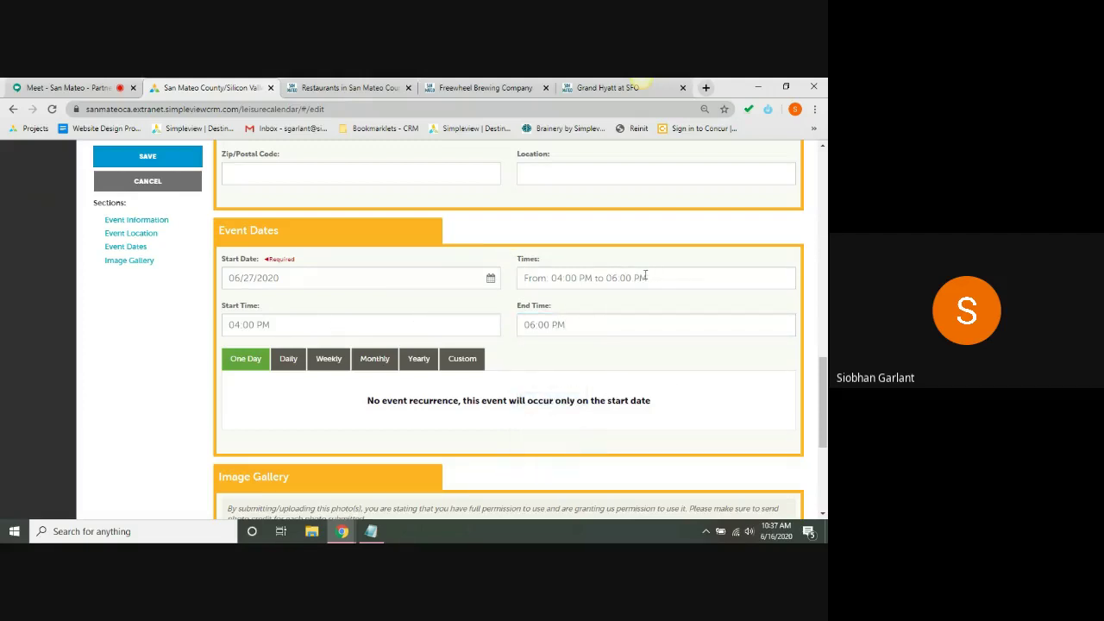
- Try the daily recurrence options, then switch the event to weekly recurrence
{"action": "left_click", "coordinate": [290, 361]}
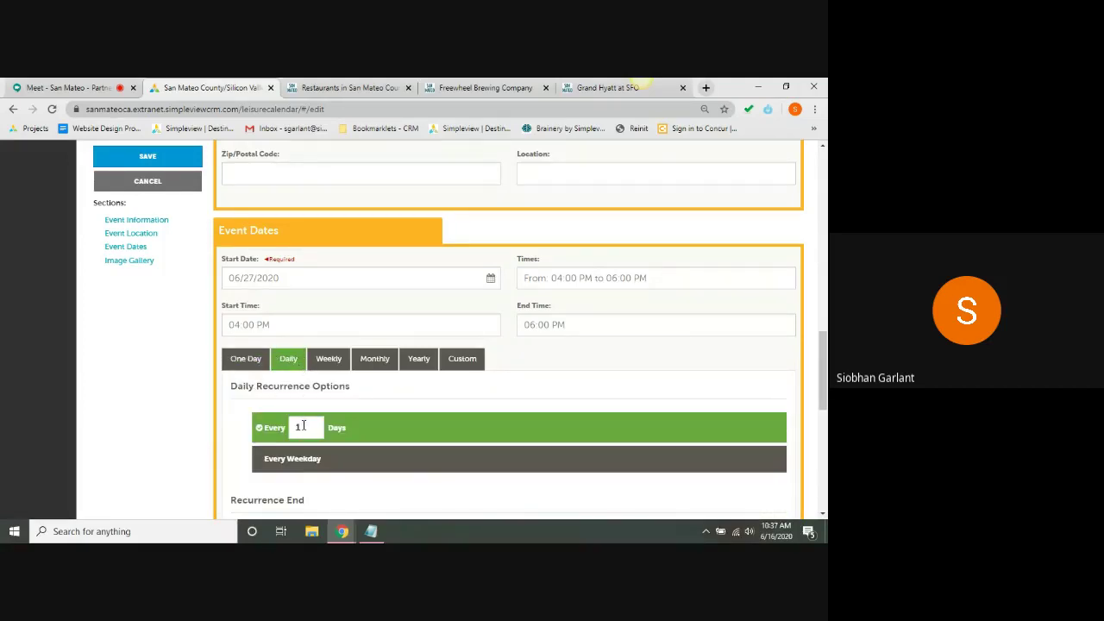
{"action": "left_click", "coordinate": [271, 462]}
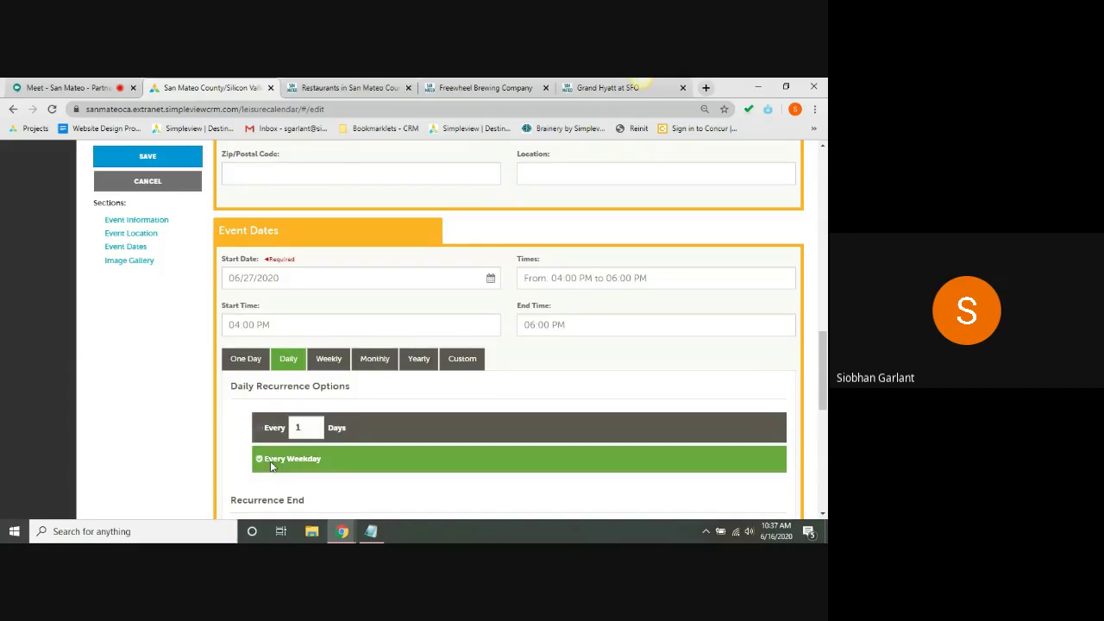
{"action": "left_click", "coordinate": [279, 429]}
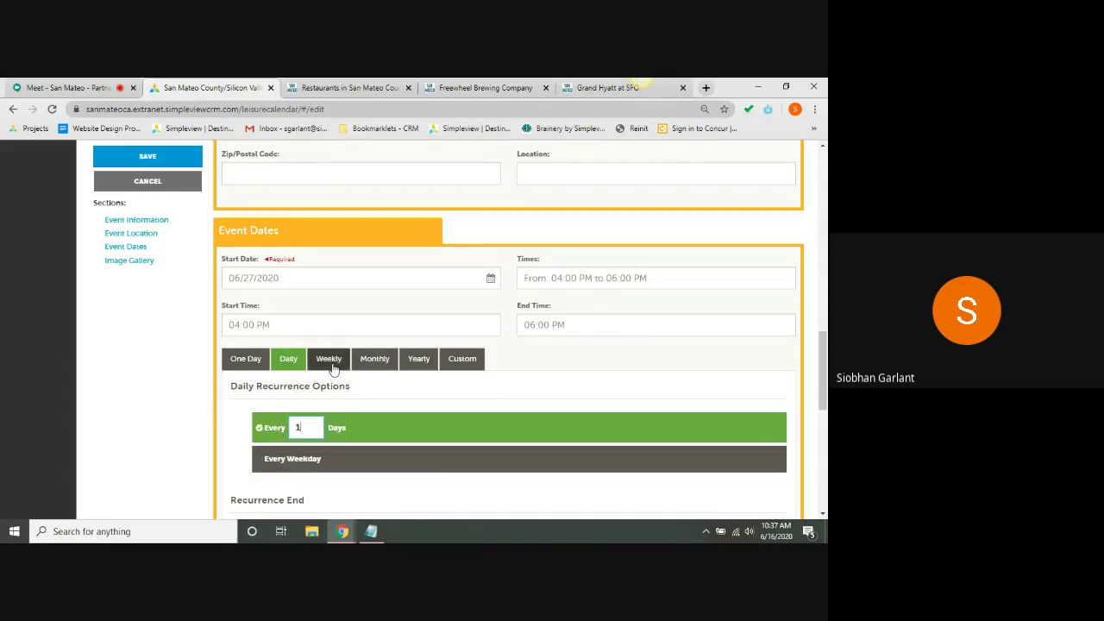
{"action": "left_click", "coordinate": [331, 363]}
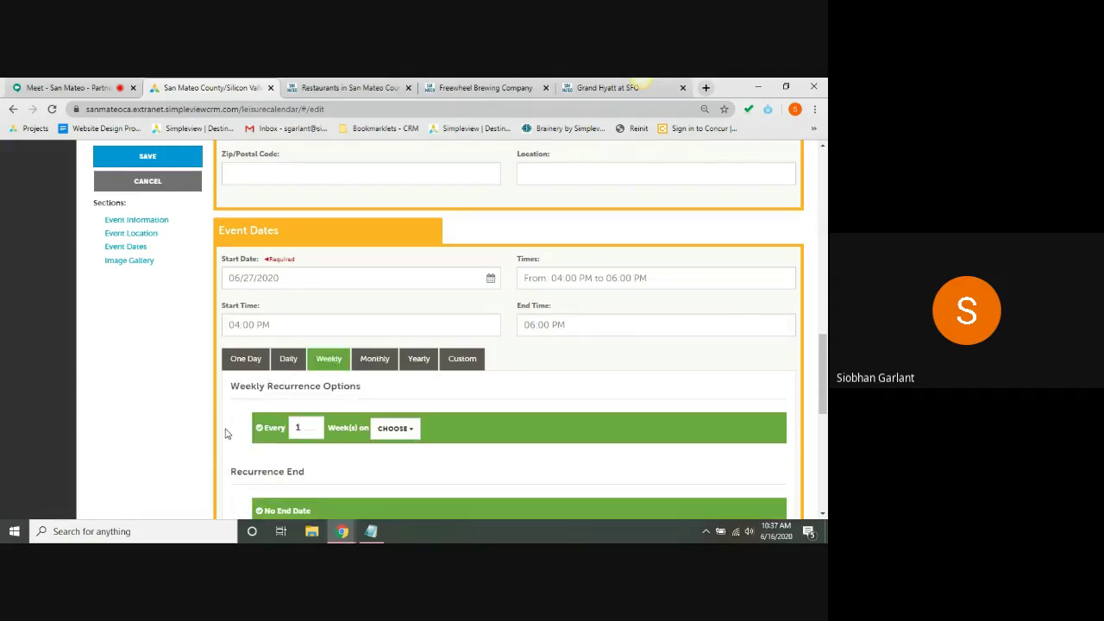
{"action": "left_click", "coordinate": [395, 429]}
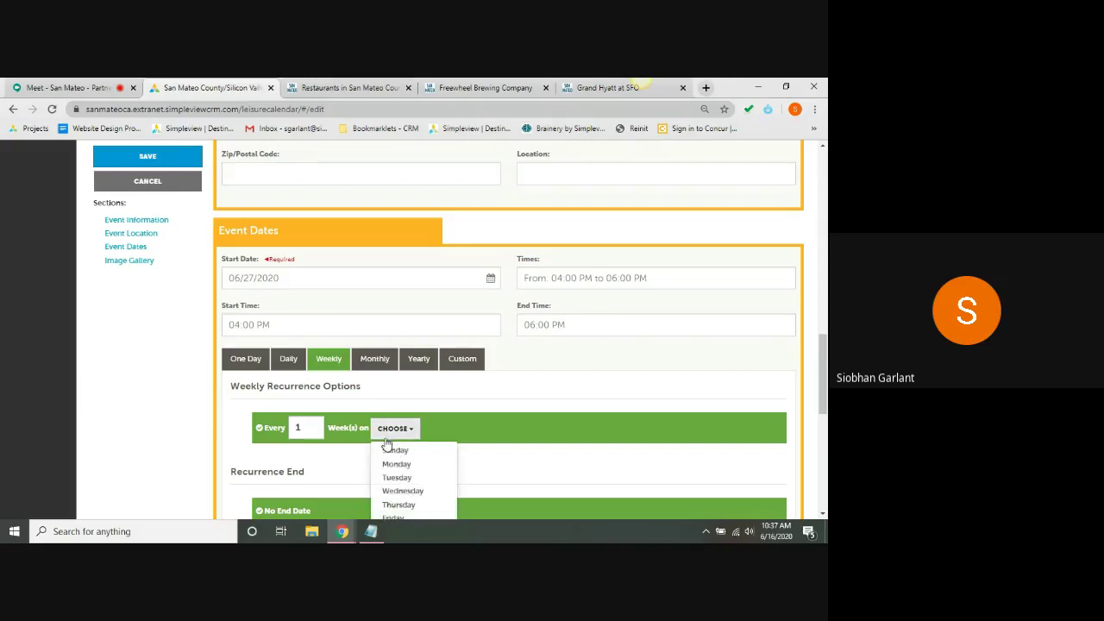
{"action": "left_click", "coordinate": [242, 445]}
{"action": "scroll", "coordinate": [241, 444], "scroll_direction": "down", "scroll_amount": 2}
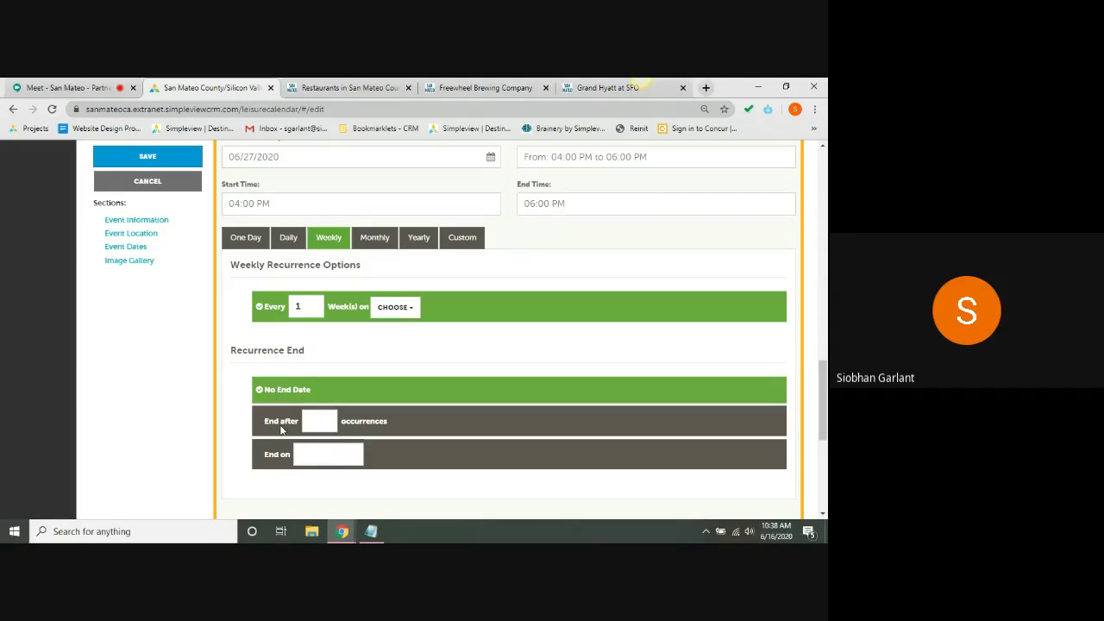
- Try ending after 5 occurrences and on 07/11/2020, then choose No End Date and Monthly
{"action": "left_click", "coordinate": [315, 422]}
{"action": "type", "text": "5"}
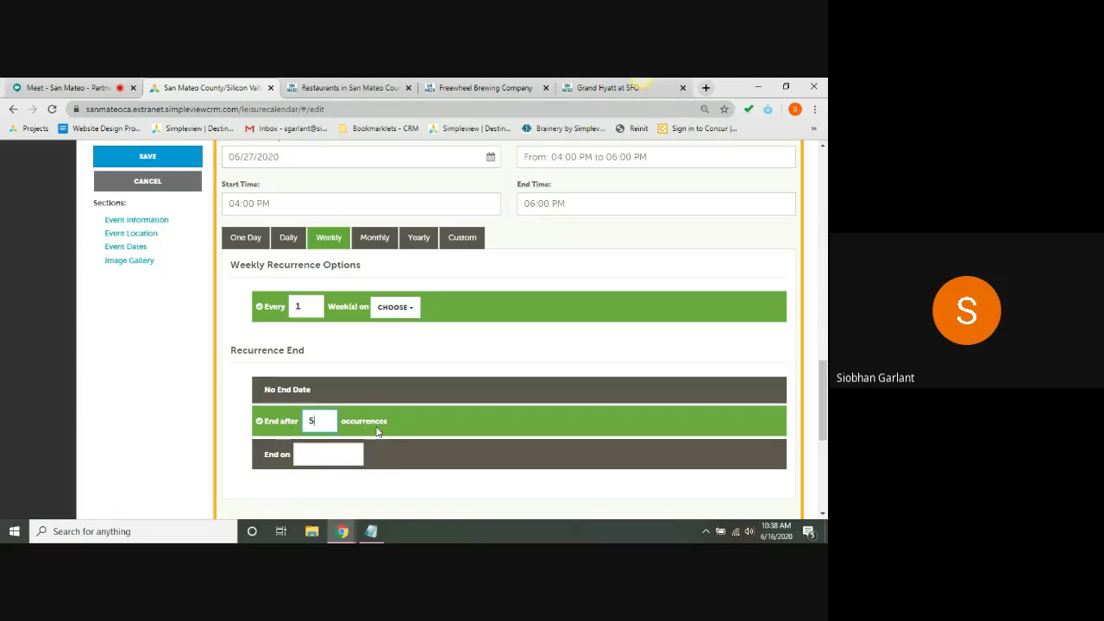
{"action": "left_click", "coordinate": [272, 453]}
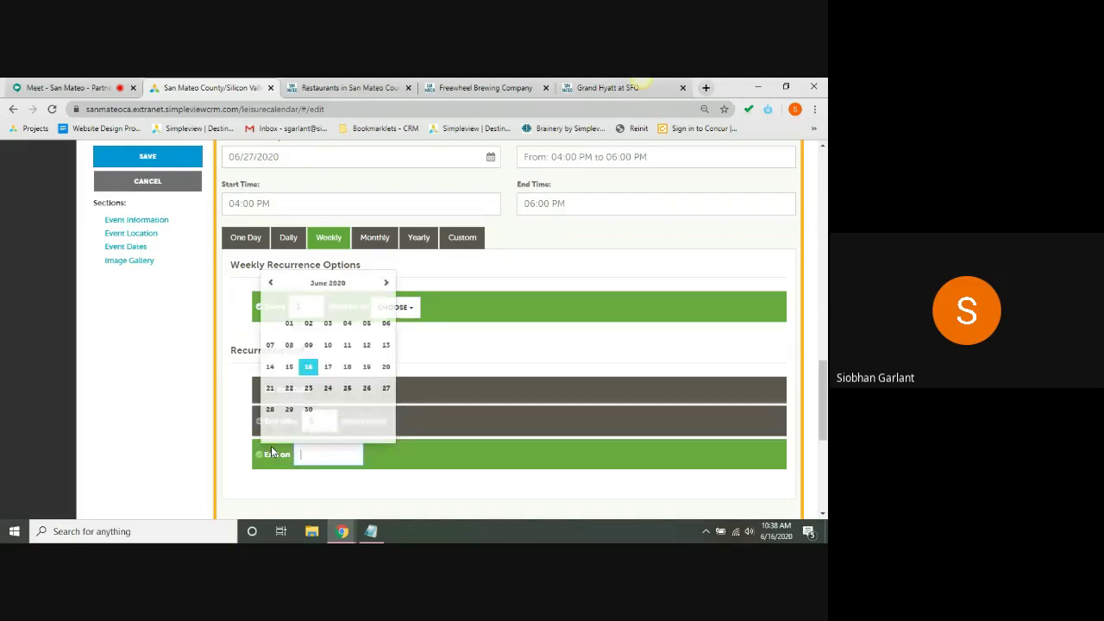
{"action": "left_click", "coordinate": [386, 283]}
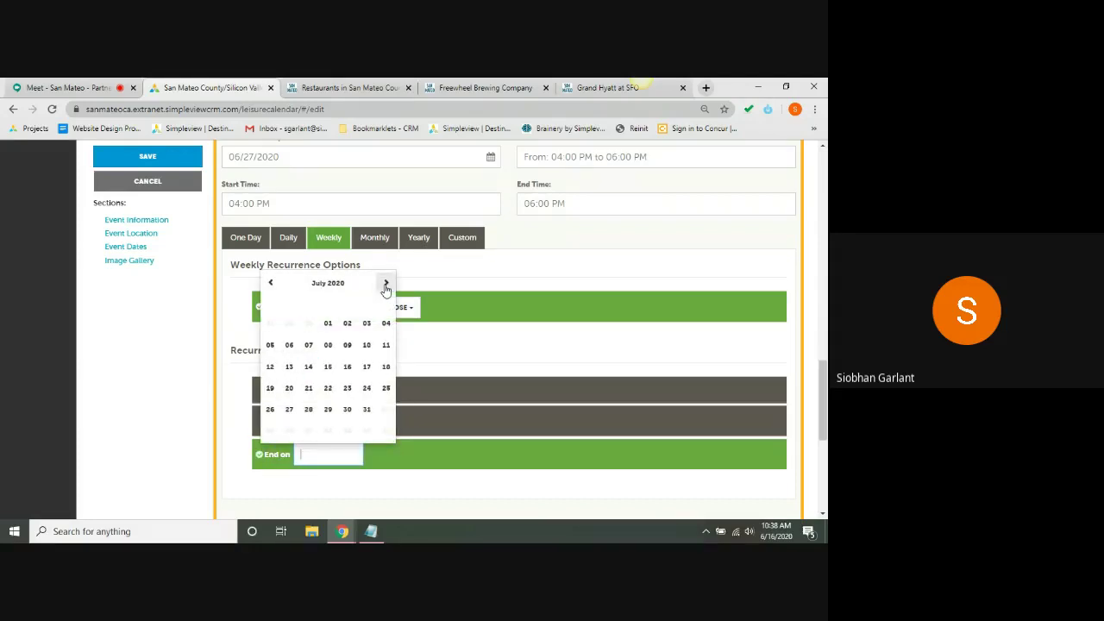
{"action": "left_click", "coordinate": [386, 345]}
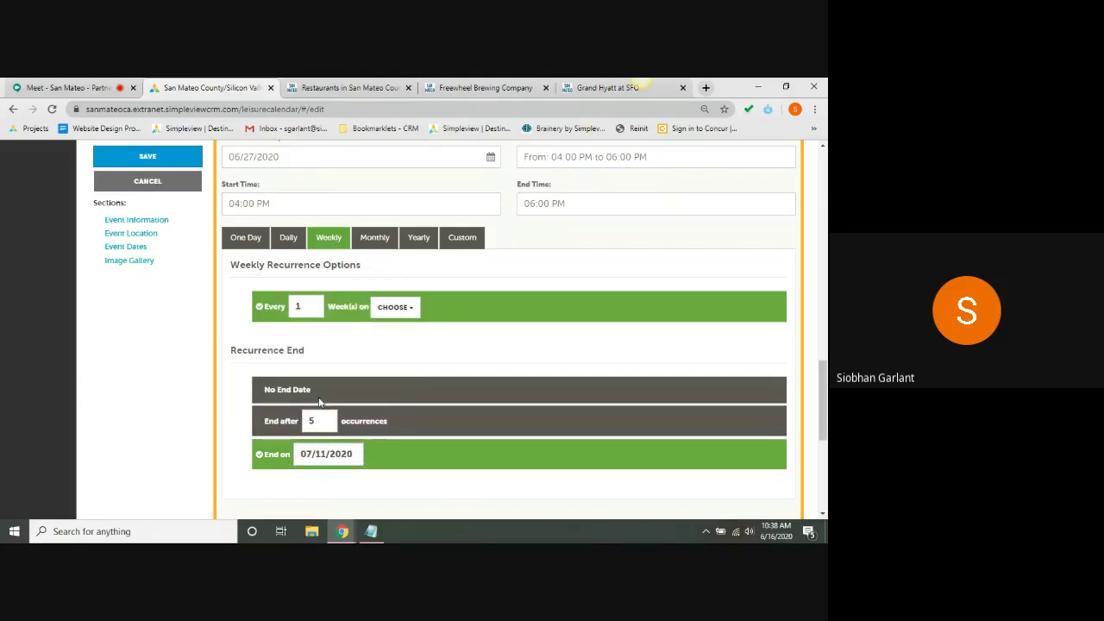
{"action": "left_click", "coordinate": [411, 390]}
{"action": "left_click", "coordinate": [376, 242]}
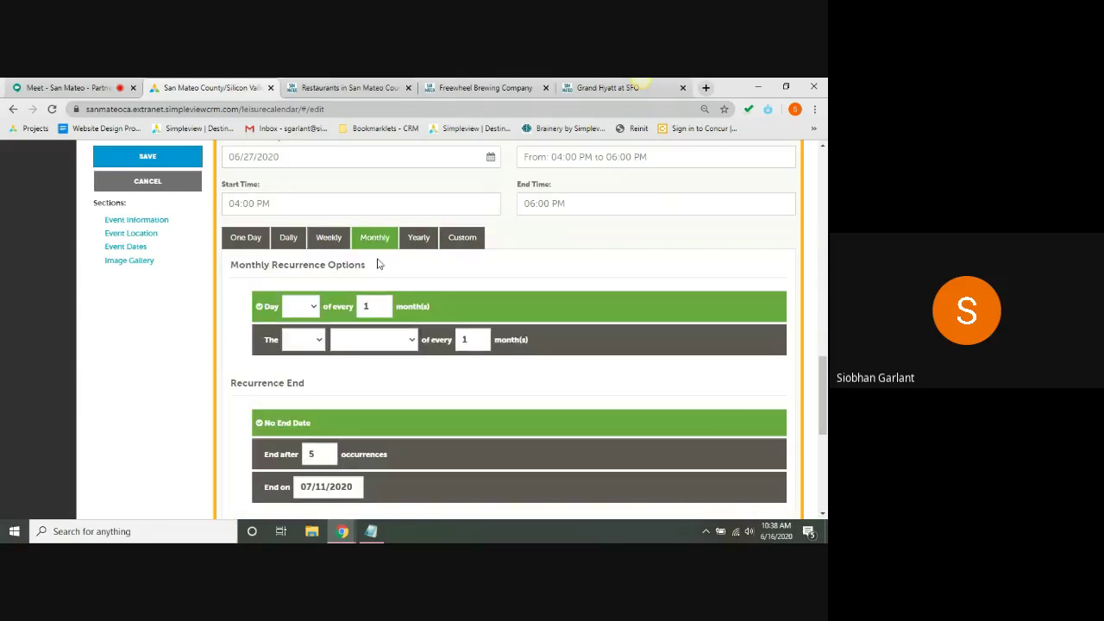
- Set the monthly recurrence to repeat on day 18
{"action": "left_click", "coordinate": [304, 314]}
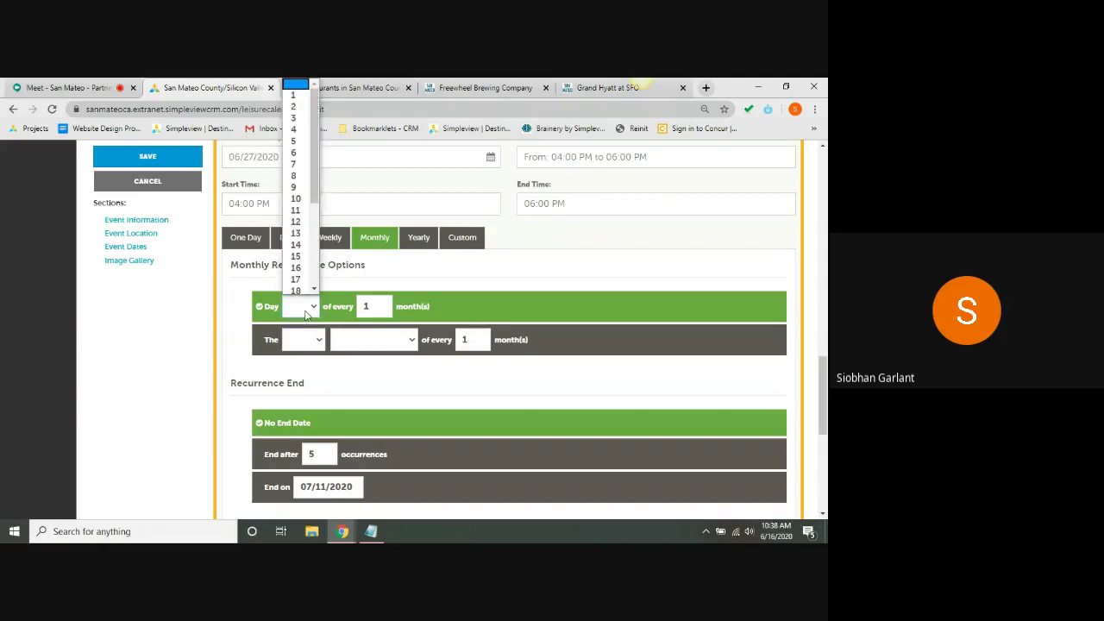
{"action": "left_click", "coordinate": [306, 315]}
{"action": "left_click", "coordinate": [306, 315]}
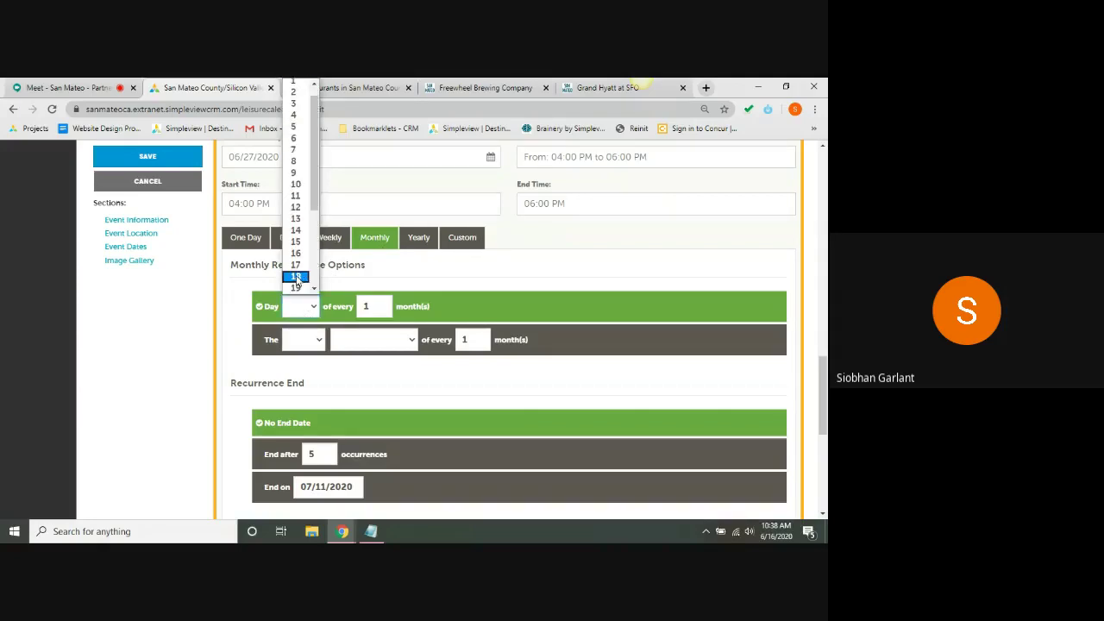
{"action": "left_click", "coordinate": [296, 277]}
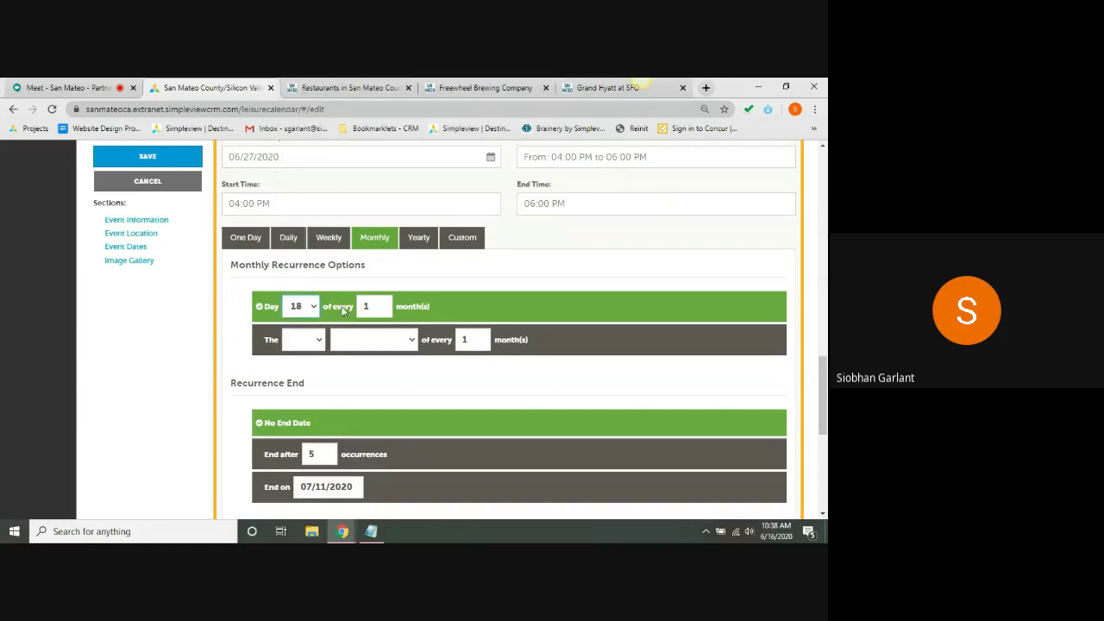
- Change it to the 1st Saturday monthly, try Yearly, then switch to Custom dates
{"action": "left_click", "coordinate": [295, 343]}
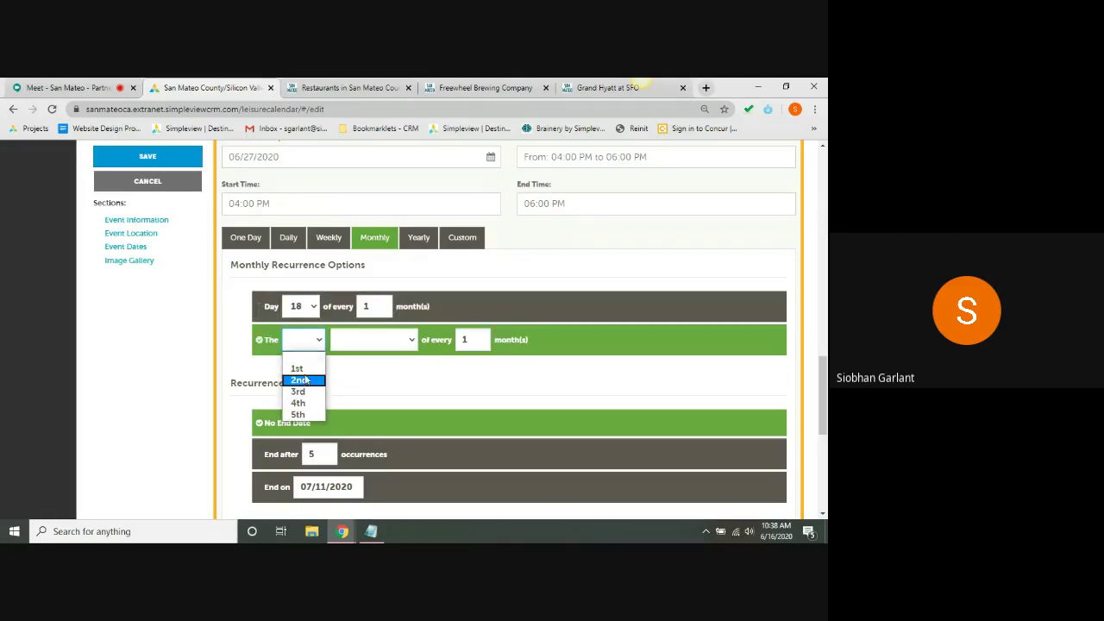
{"action": "left_click", "coordinate": [297, 369]}
{"action": "left_click", "coordinate": [382, 349]}
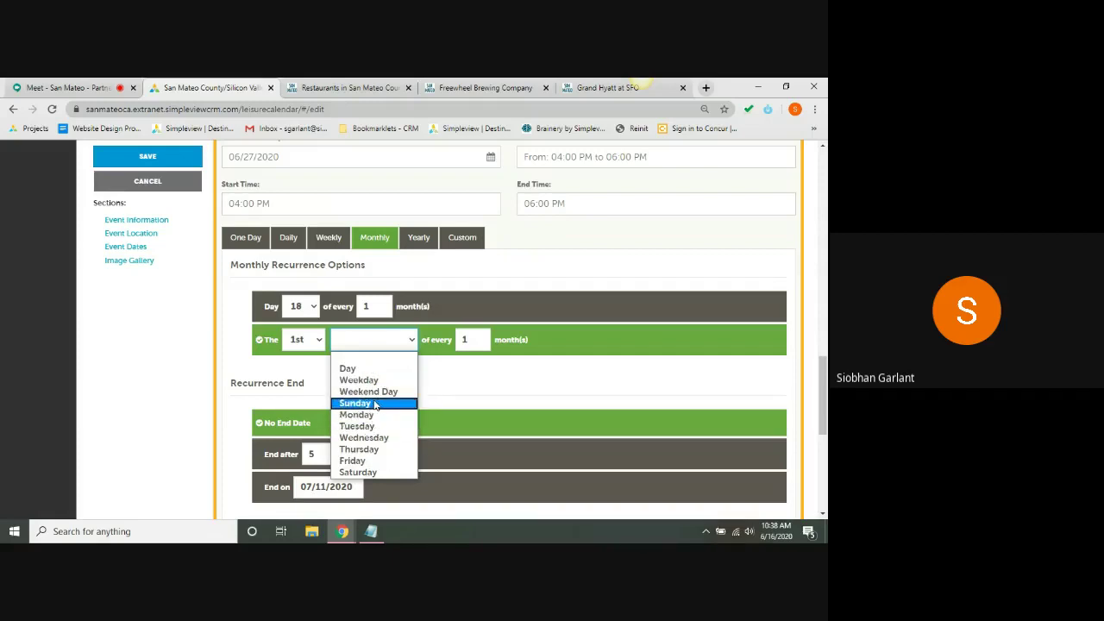
{"action": "left_click", "coordinate": [376, 473]}
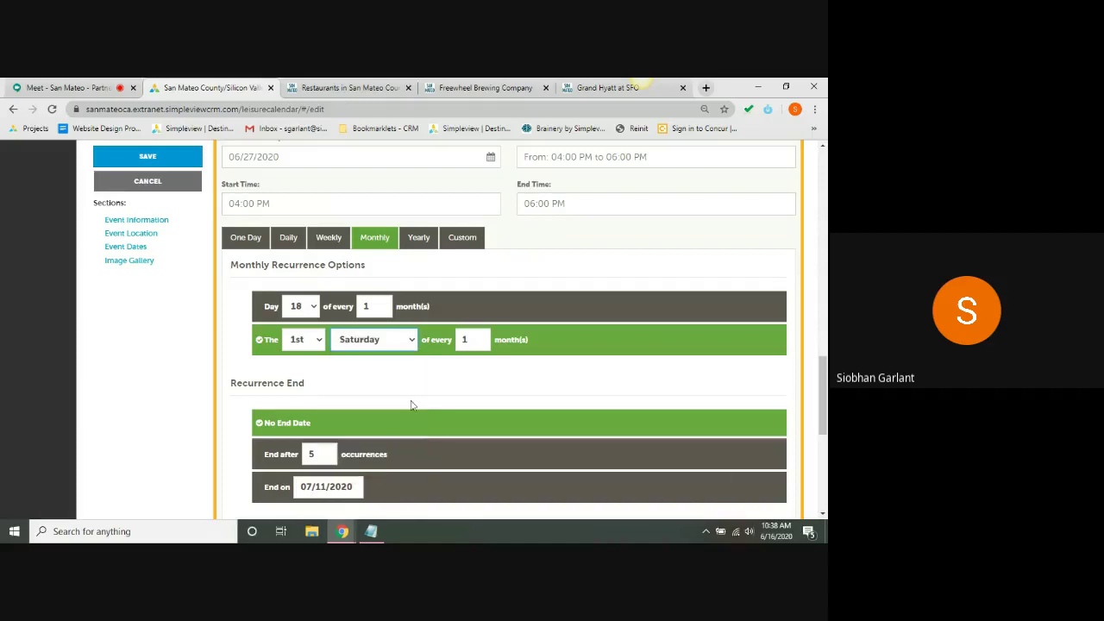
{"action": "left_click", "coordinate": [416, 240]}
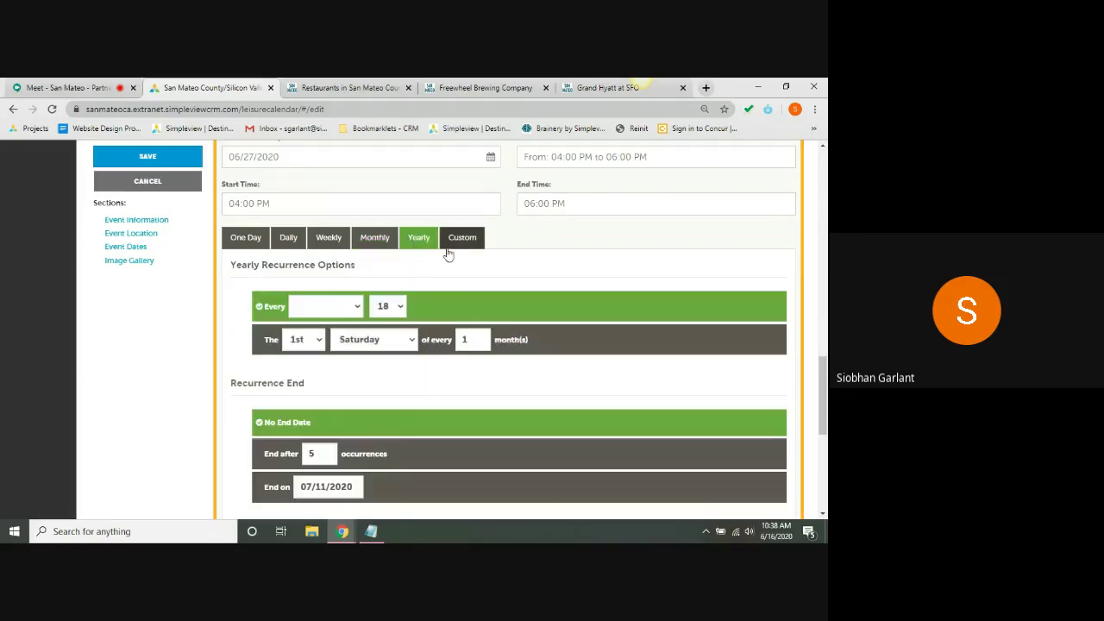
{"action": "left_click", "coordinate": [462, 241]}
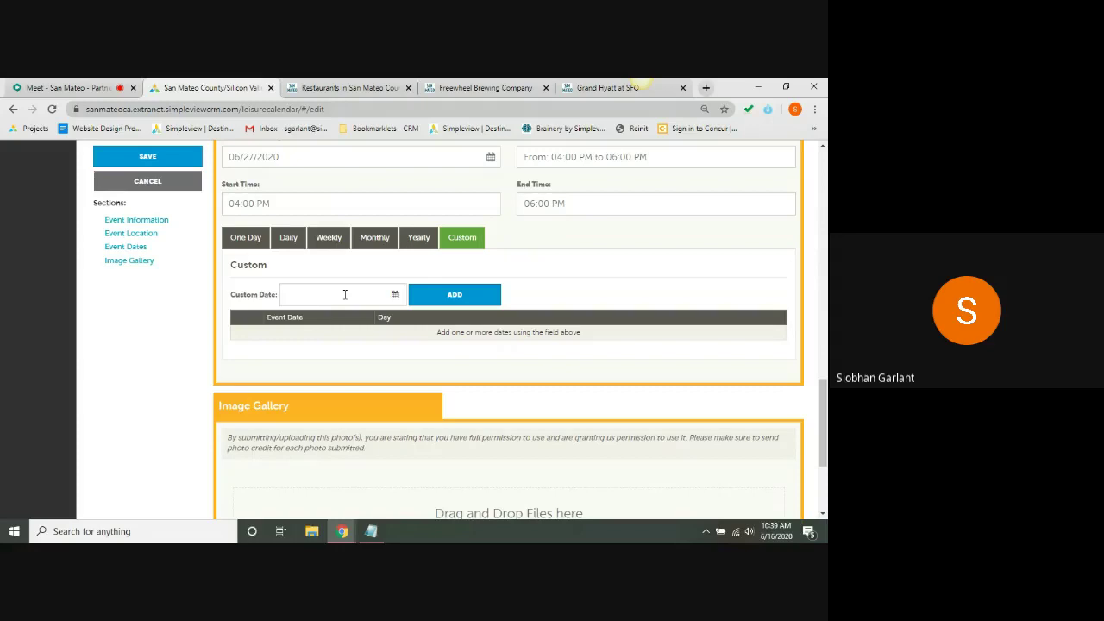
- Add custom event dates 06/17/2020, 06/21/2020 and 06/30/2020
{"action": "left_click", "coordinate": [455, 295]}
{"action": "left_click", "coordinate": [521, 172]}
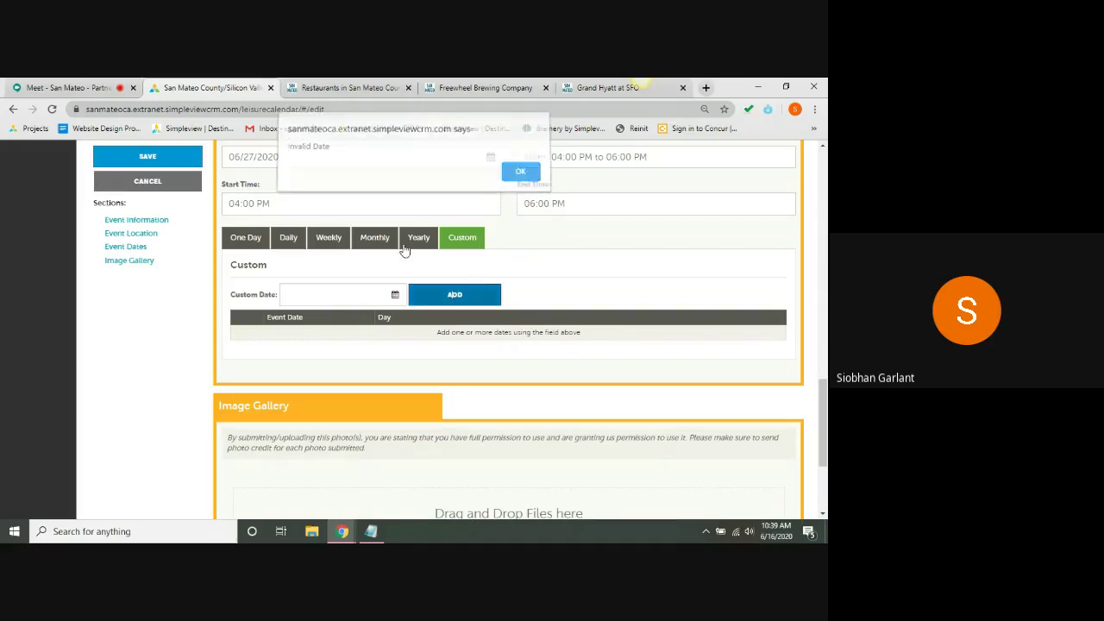
{"action": "left_click", "coordinate": [353, 295]}
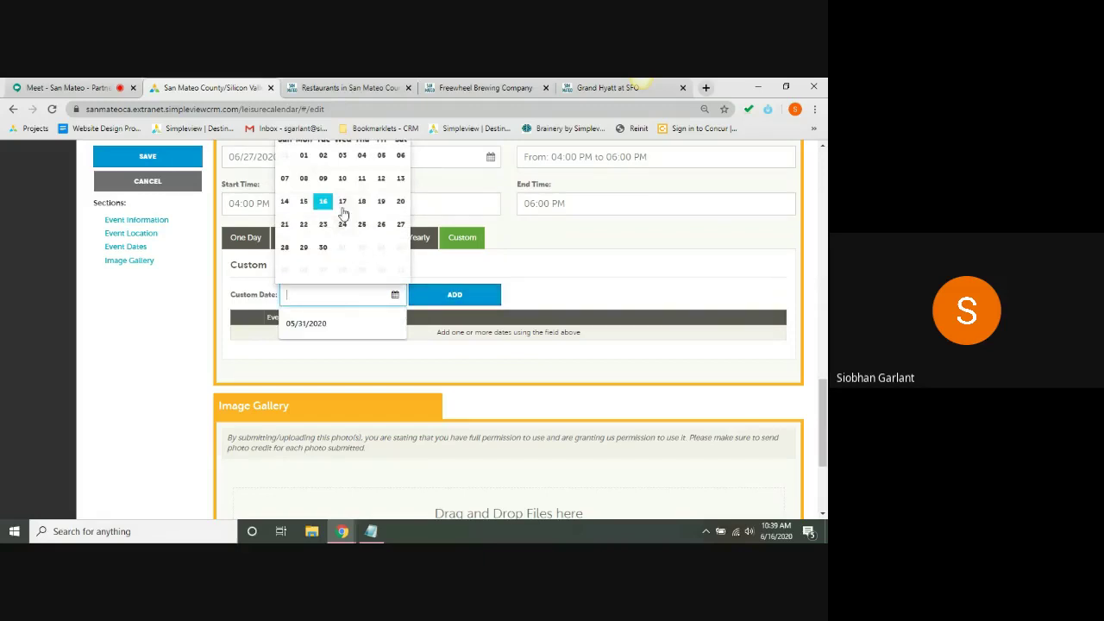
{"action": "left_click", "coordinate": [342, 201]}
{"action": "left_click", "coordinate": [455, 295]}
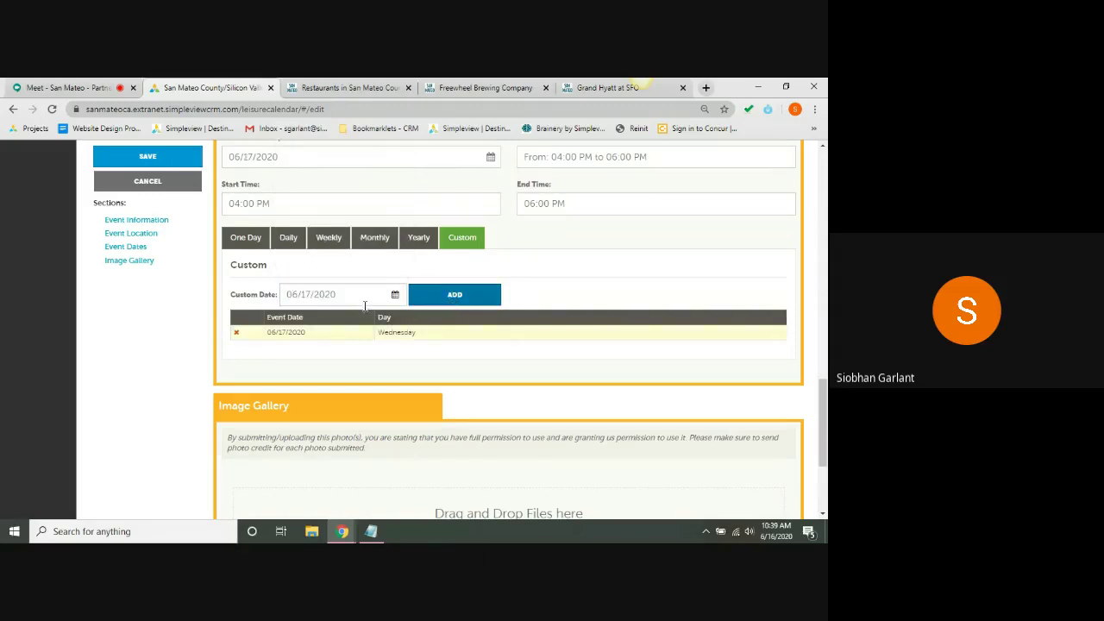
{"action": "left_click", "coordinate": [365, 299]}
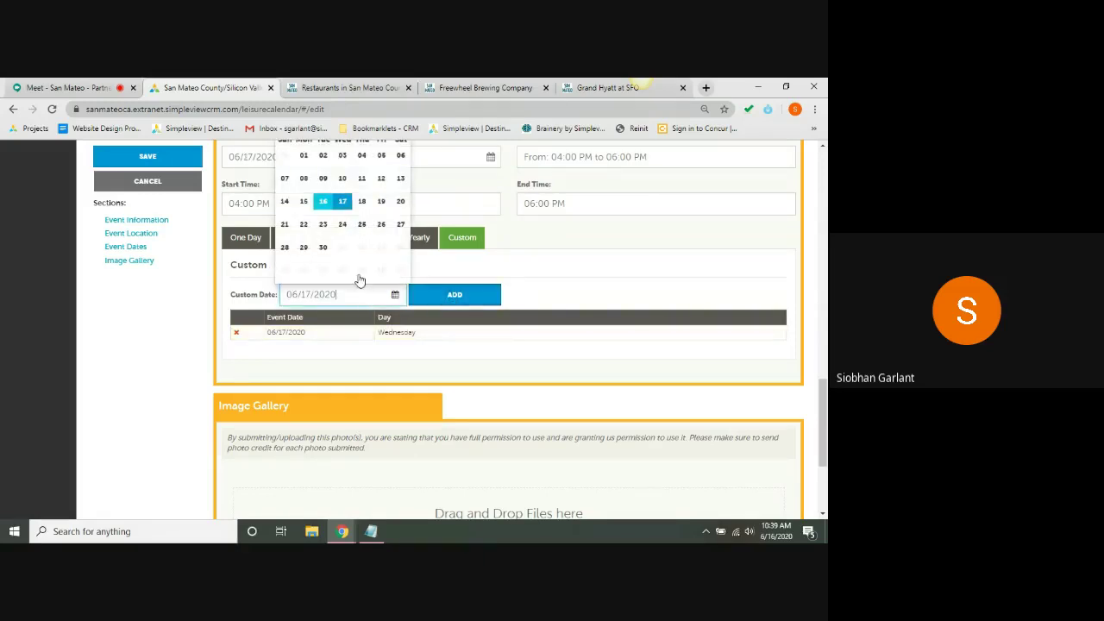
{"action": "left_click", "coordinate": [286, 224]}
{"action": "left_click", "coordinate": [466, 297]}
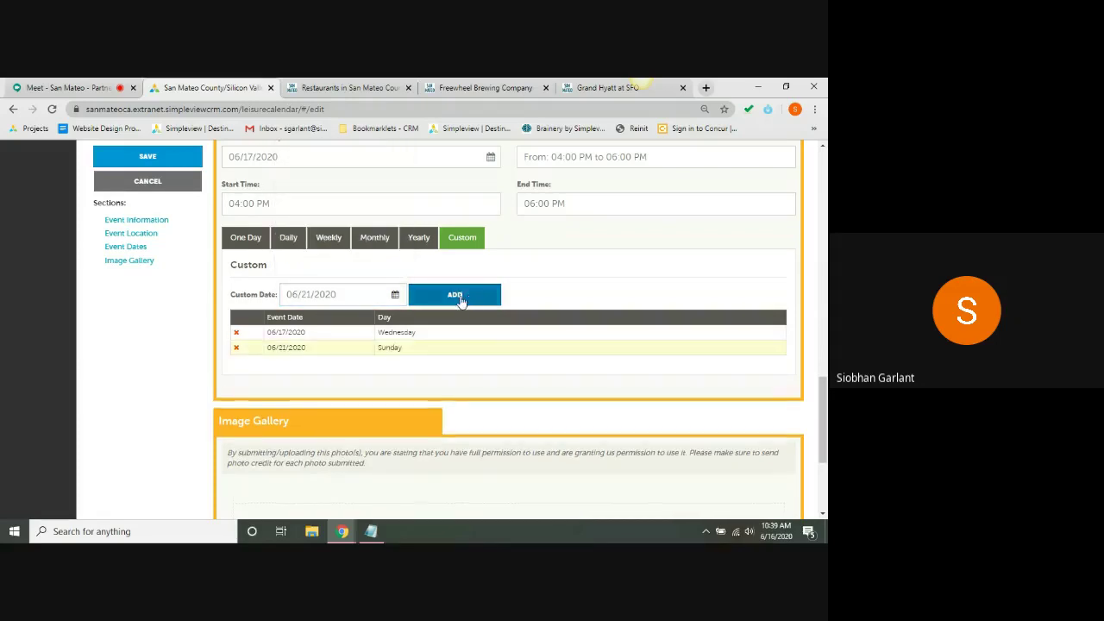
{"action": "left_click", "coordinate": [326, 299]}
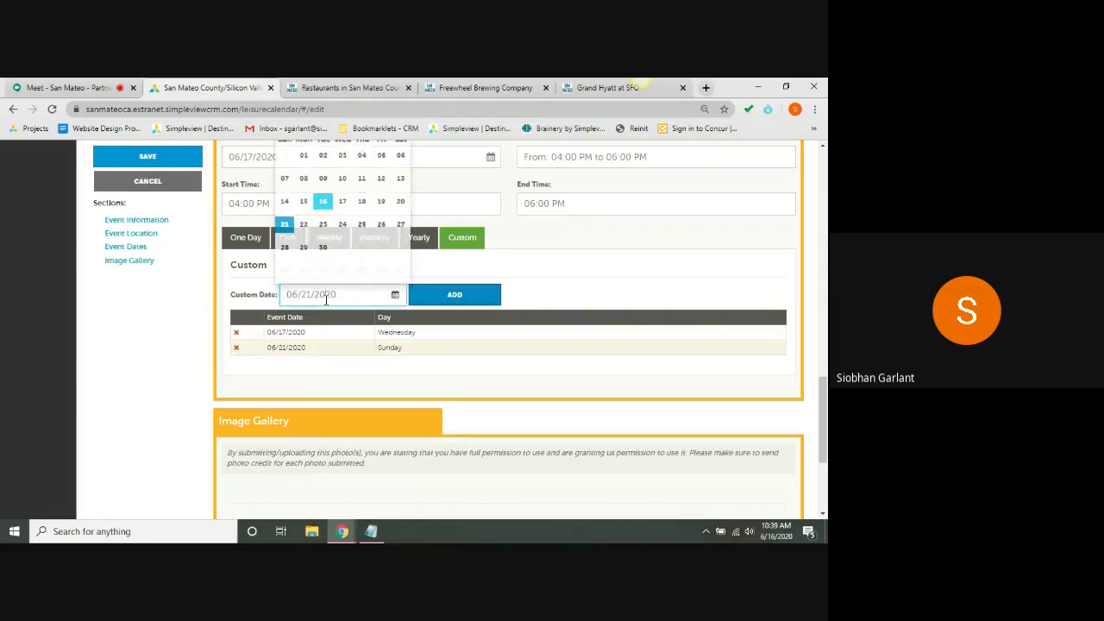
{"action": "left_click", "coordinate": [322, 248]}
{"action": "left_click", "coordinate": [442, 302]}
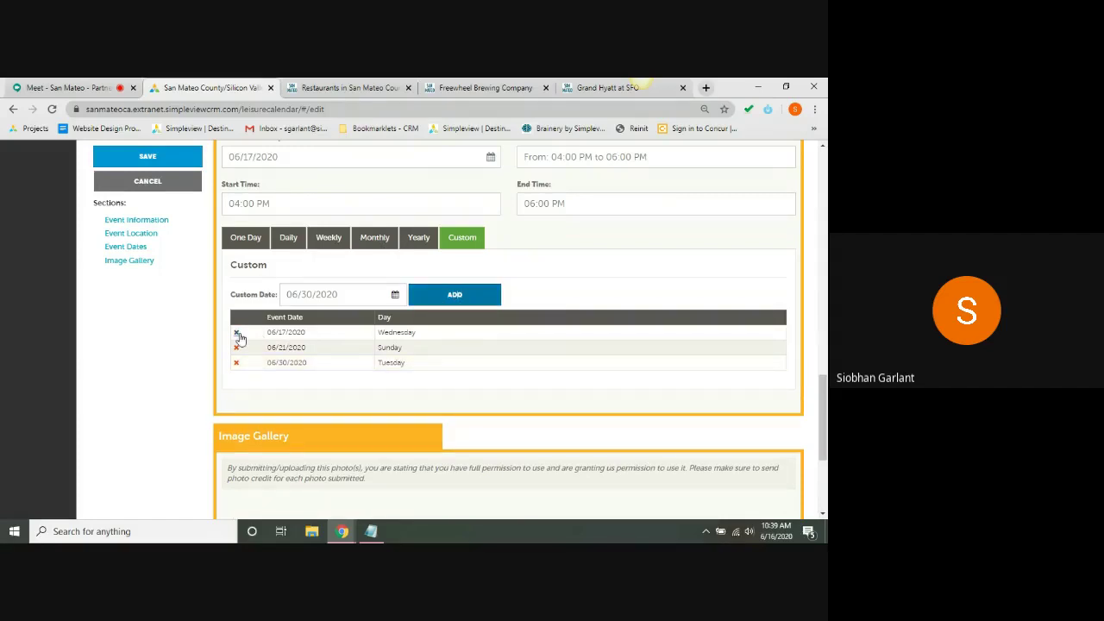
- Remove all three custom dates, make it a One Day event, and scroll to Image Gallery
{"action": "left_click", "coordinate": [238, 333]}
{"action": "left_click", "coordinate": [238, 334]}
{"action": "left_click", "coordinate": [238, 334]}
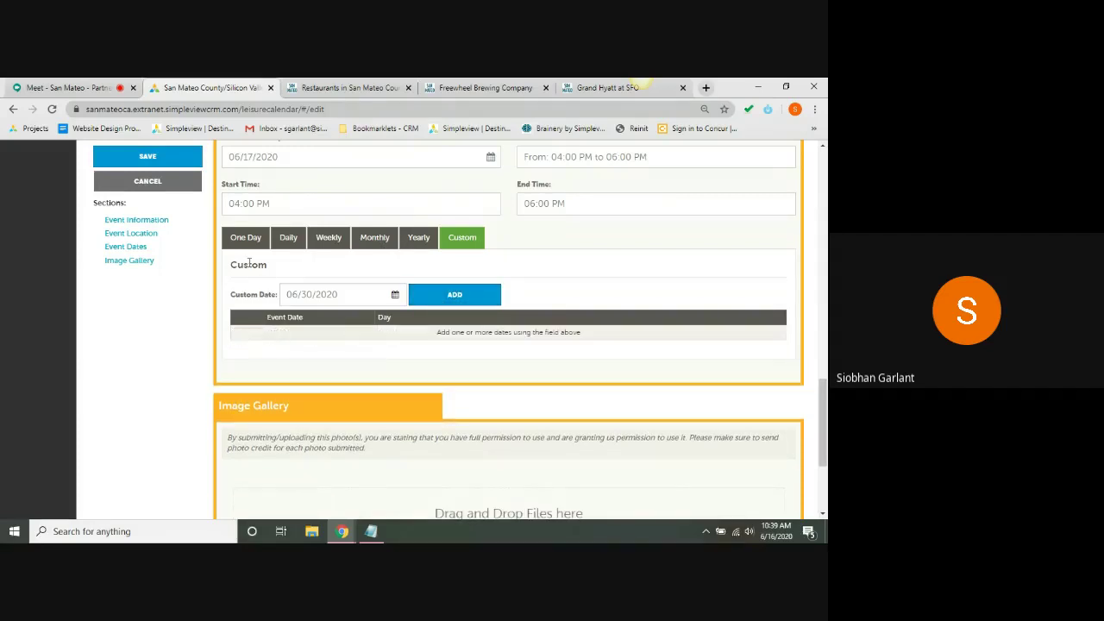
{"action": "left_click", "coordinate": [246, 236]}
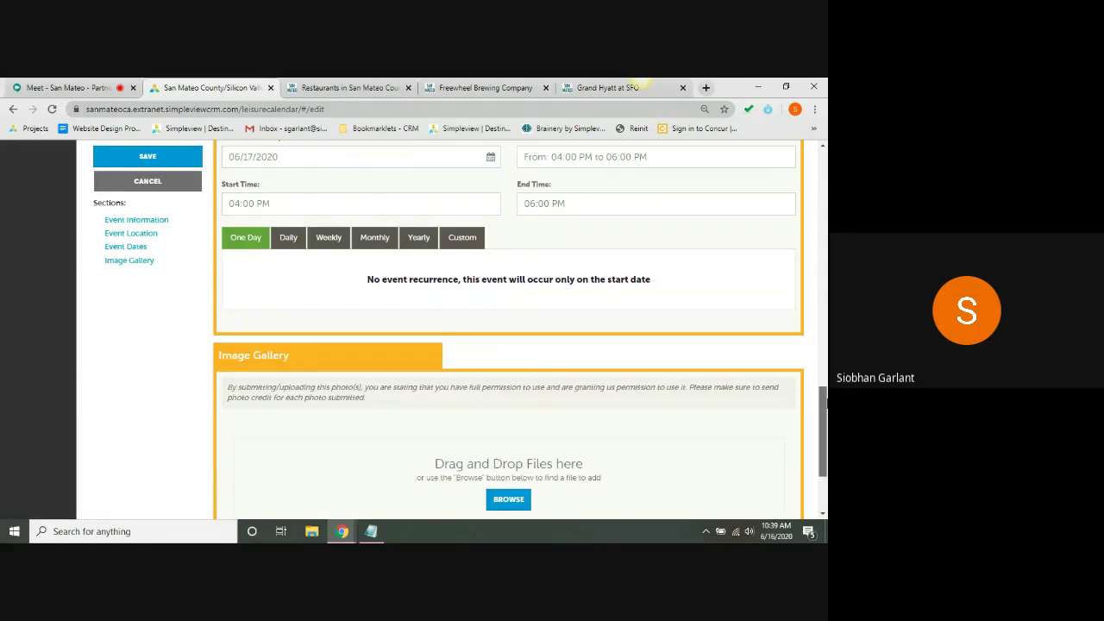
{"action": "scroll", "coordinate": [824, 414], "scroll_direction": "up", "scroll_amount": 2}
{"action": "scroll", "coordinate": [824, 415], "scroll_direction": "up", "scroll_amount": 3}
{"action": "scroll", "coordinate": [824, 415], "scroll_direction": "down", "scroll_amount": 4}
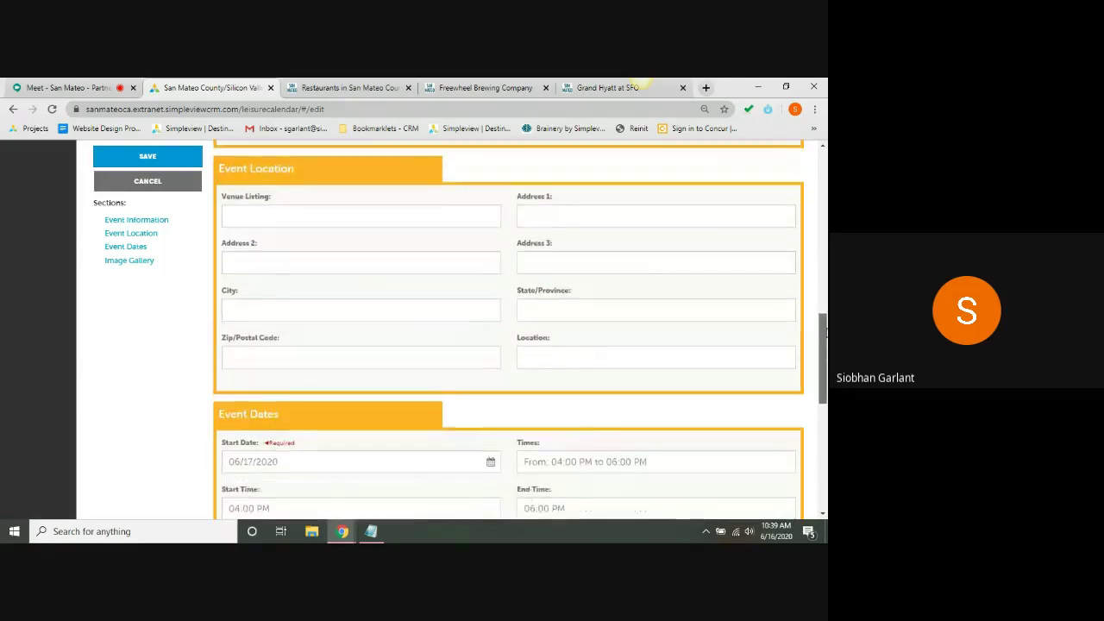
{"action": "scroll", "coordinate": [824, 414], "scroll_direction": "down", "scroll_amount": 1}
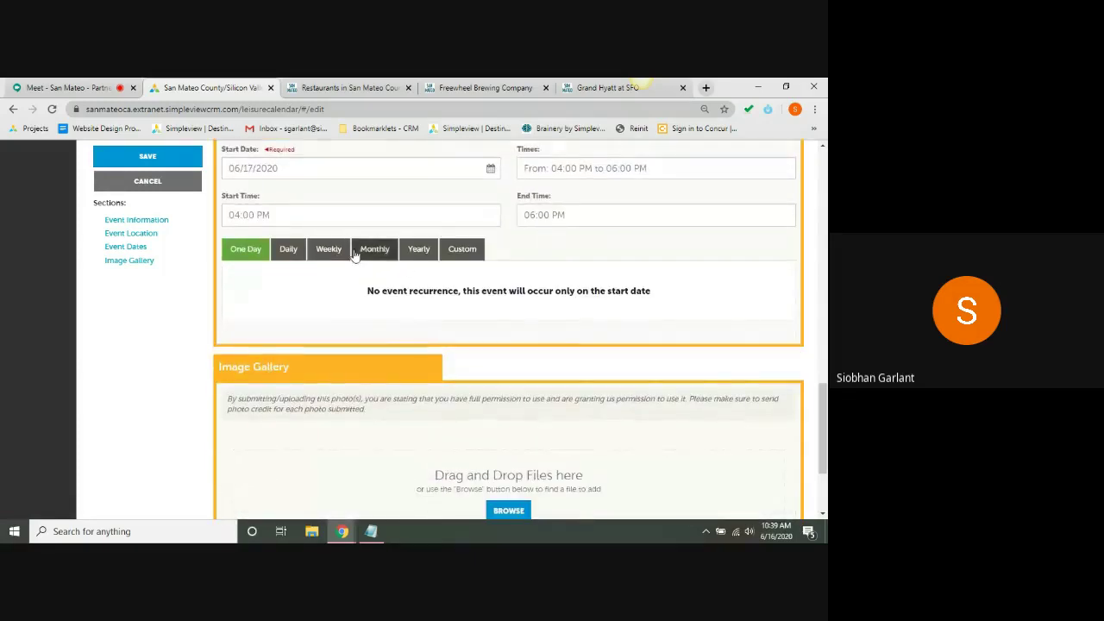
{"action": "scroll", "coordinate": [824, 432], "scroll_direction": "down", "scroll_amount": 2}
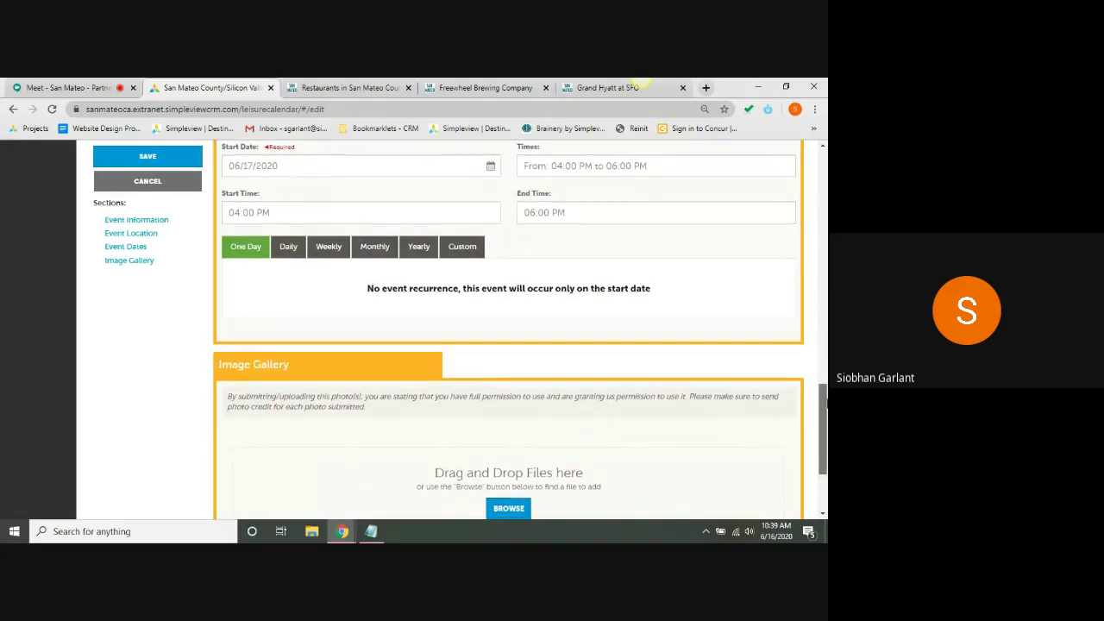
{"action": "scroll", "coordinate": [823, 432], "scroll_direction": "down", "scroll_amount": 1}
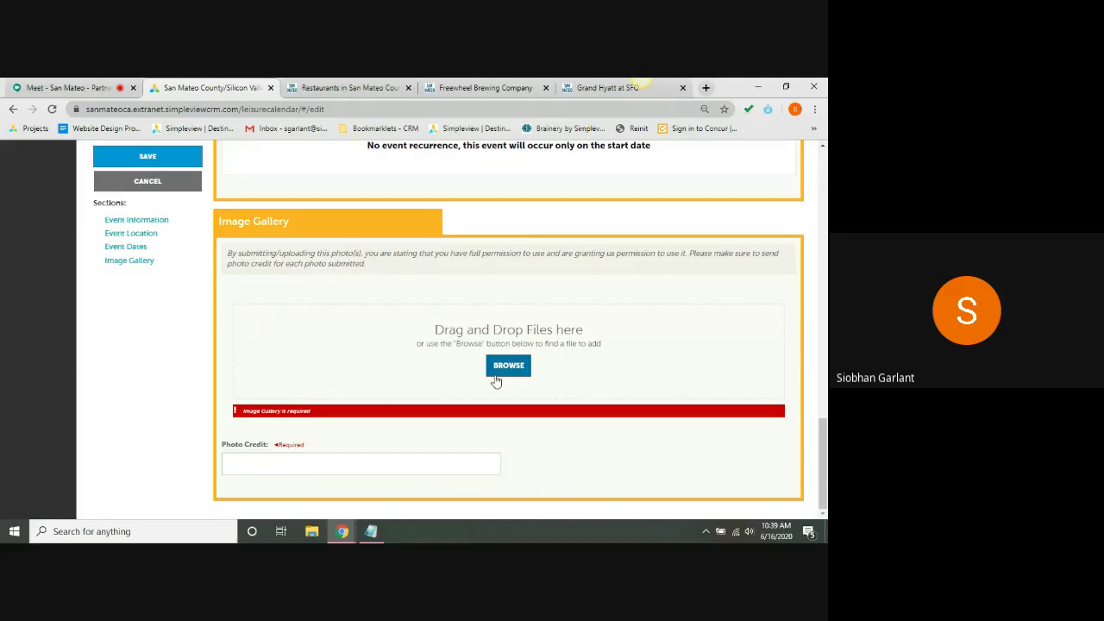
- Upload the dog photo from Pictures to the event's image gallery
{"action": "left_click", "coordinate": [497, 380]}
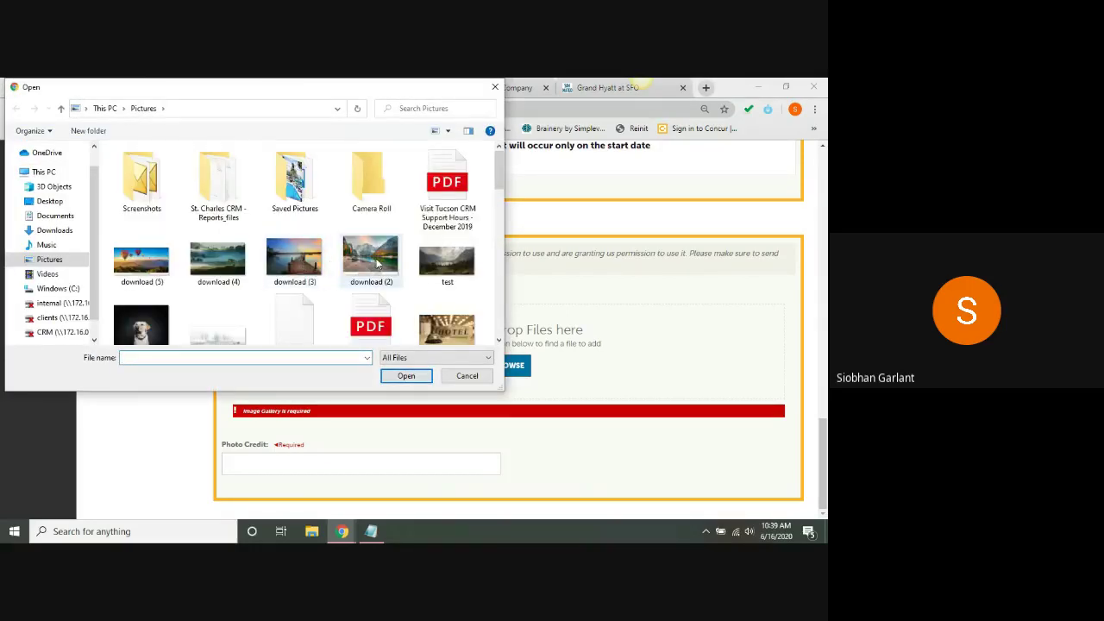
{"action": "left_click", "coordinate": [371, 259]}
{"action": "left_click", "coordinate": [406, 376]}
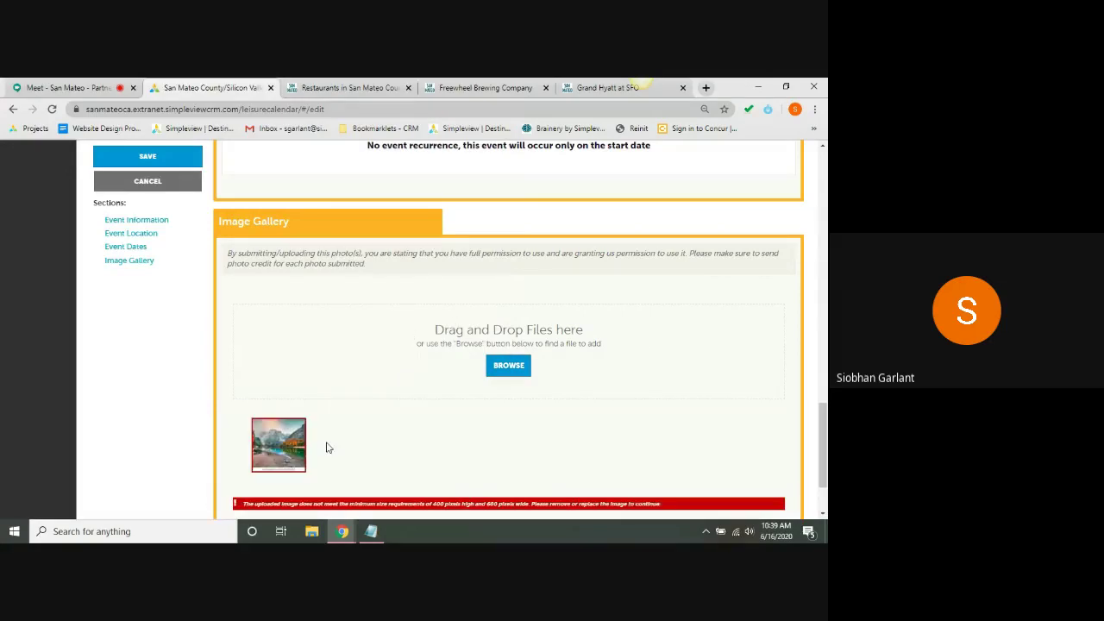
{"action": "scroll", "coordinate": [325, 447], "scroll_direction": "down", "scroll_amount": 2}
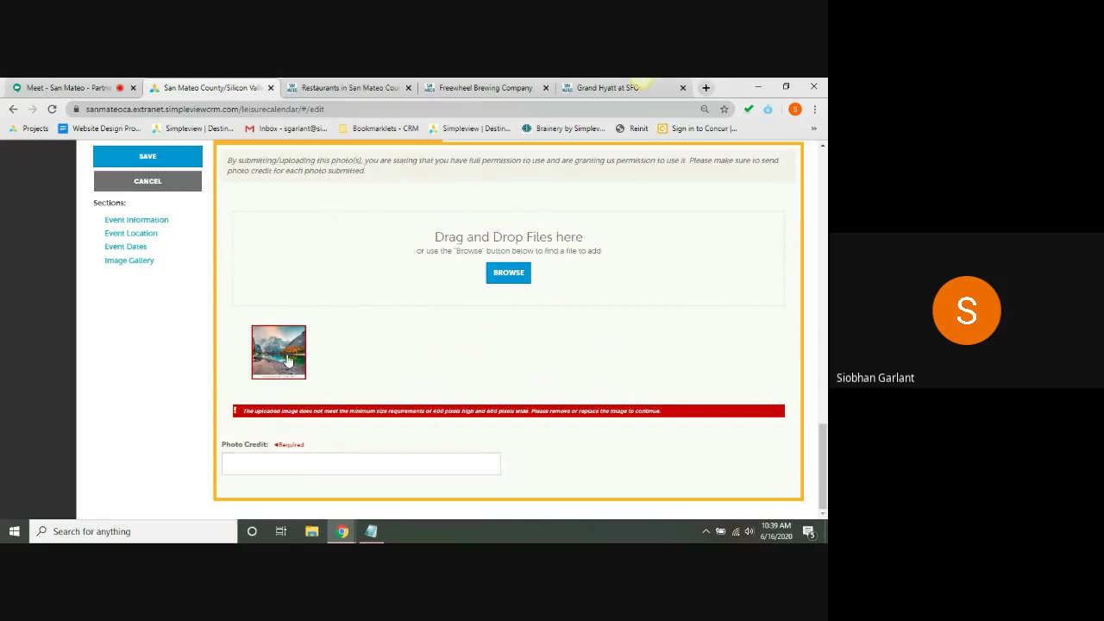
{"action": "left_click", "coordinate": [506, 273]}
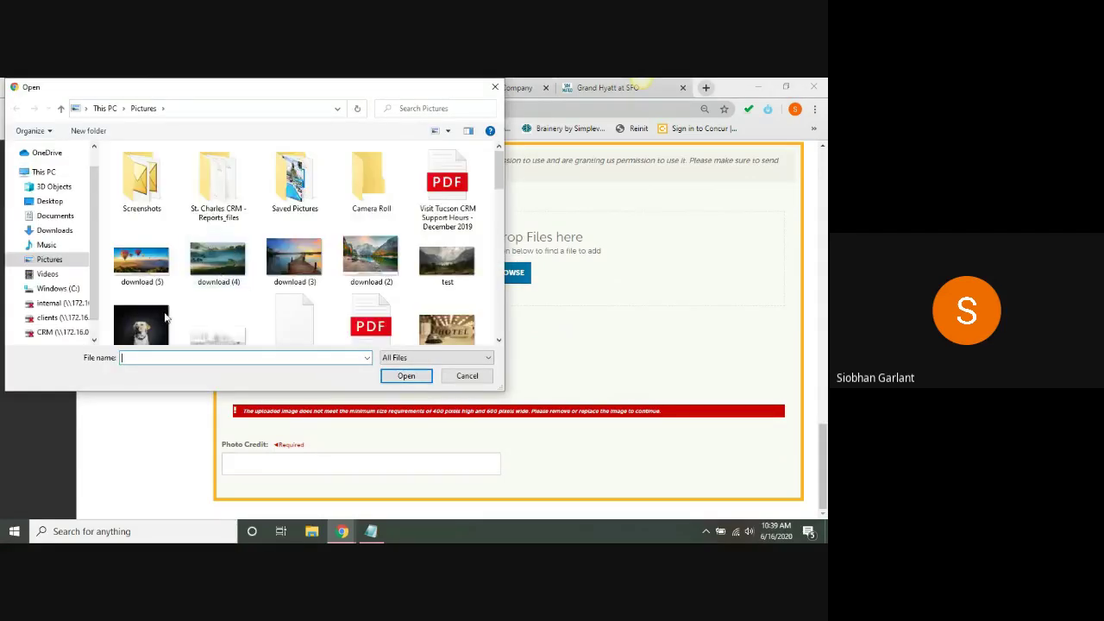
{"action": "left_click", "coordinate": [142, 324]}
{"action": "left_click", "coordinate": [404, 376]}
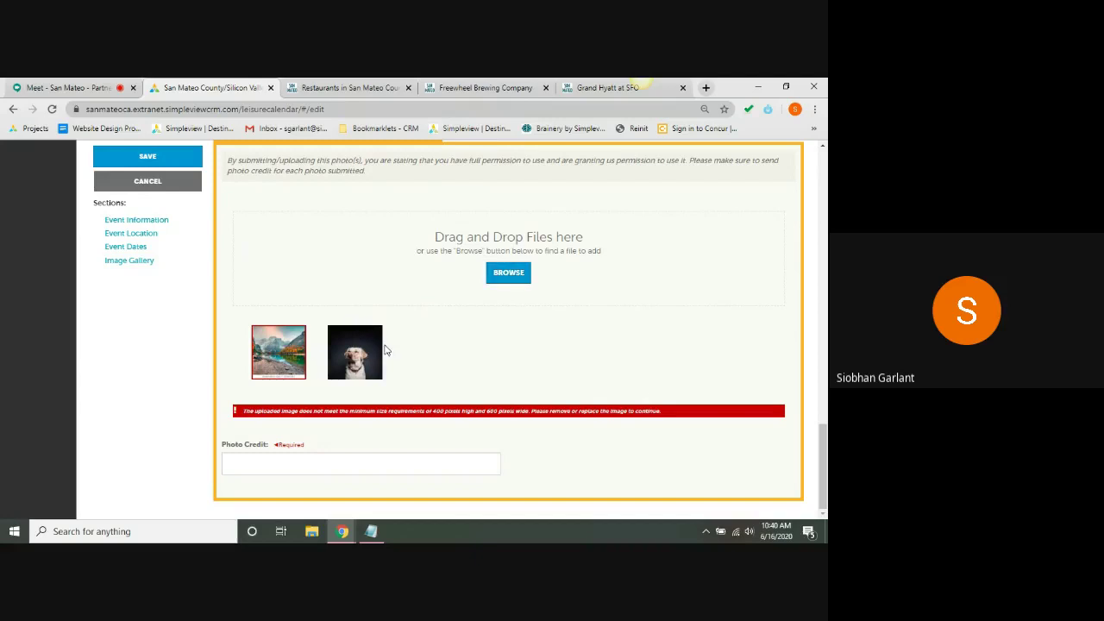
- Delete the undersized mountain photo and begin filling in the photo credit
{"action": "mouse_move", "coordinate": [367, 367]}
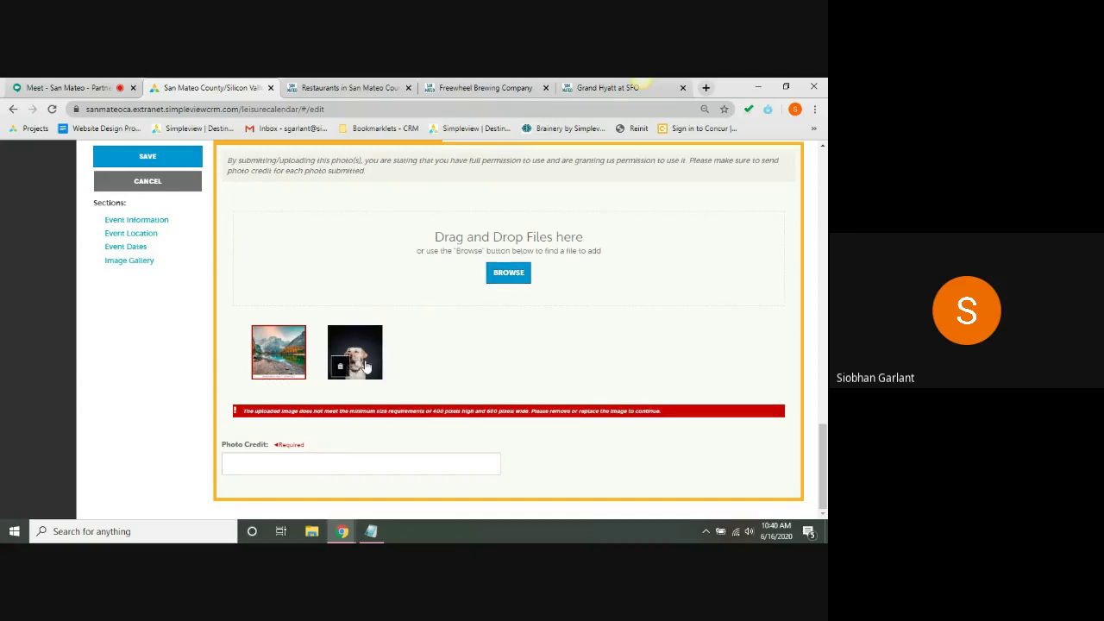
{"action": "left_click", "coordinate": [265, 367]}
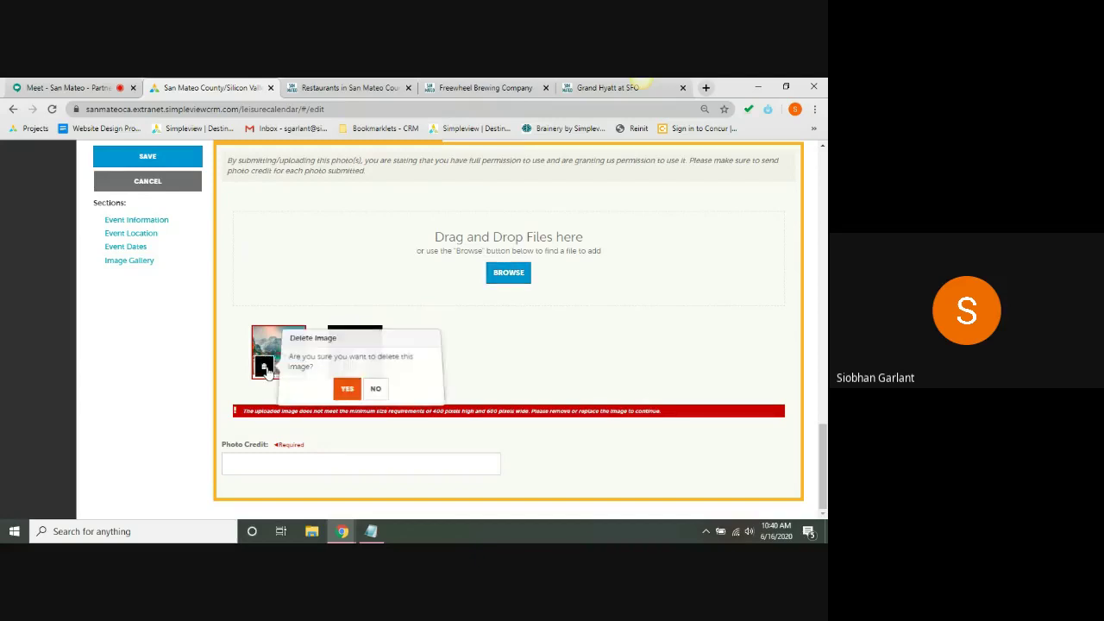
{"action": "left_click", "coordinate": [347, 389]}
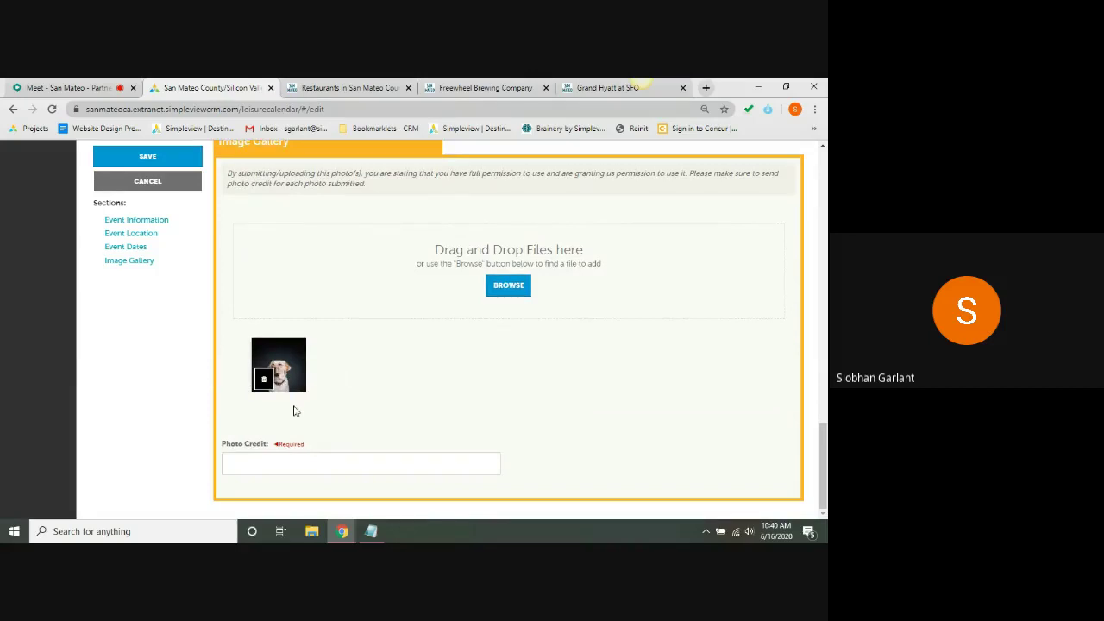
{"action": "left_click", "coordinate": [315, 471]}
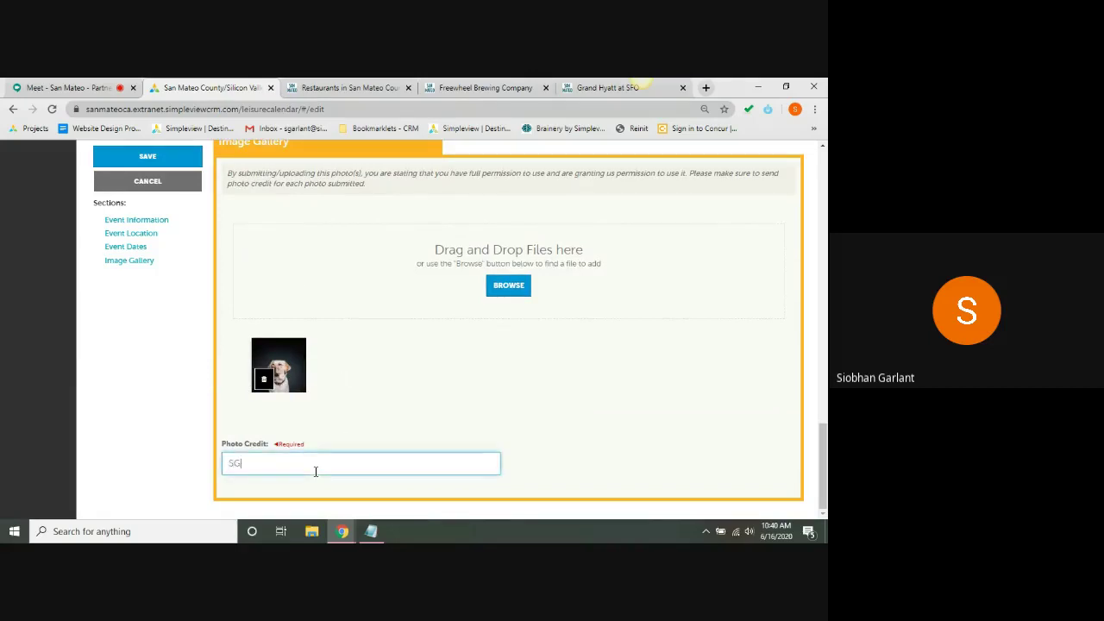
{"action": "scroll", "coordinate": [823, 466], "scroll_direction": "up", "scroll_amount": 3}
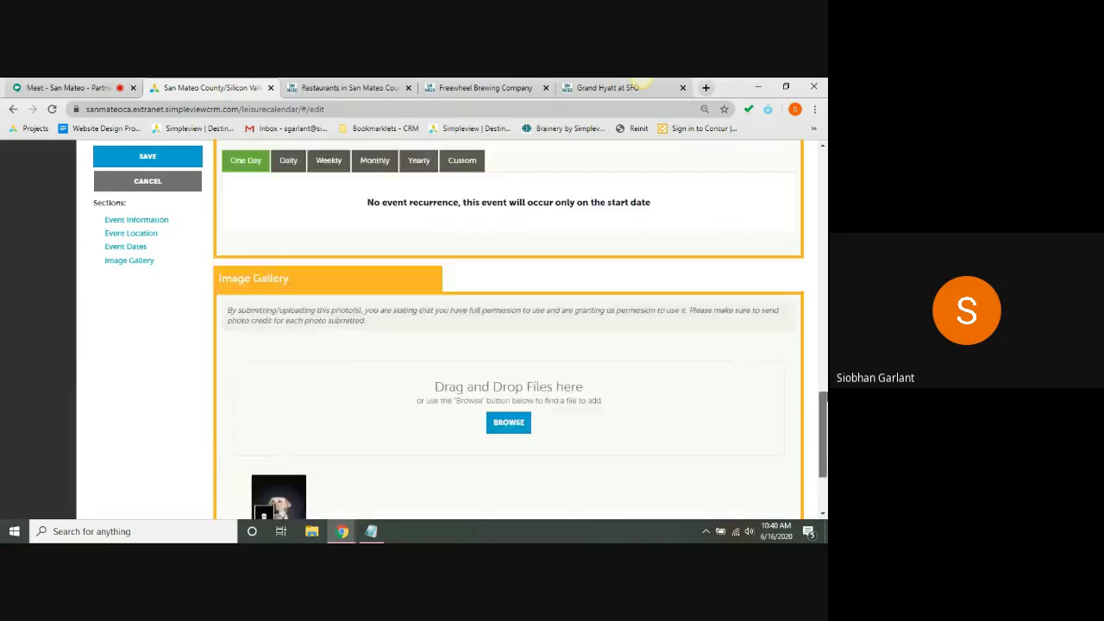
- Save the Virtual Cooking Lesson event as pending event 6854, then switch to Google Meet
{"action": "scroll", "coordinate": [119, 219], "scroll_direction": "up", "scroll_amount": 15}
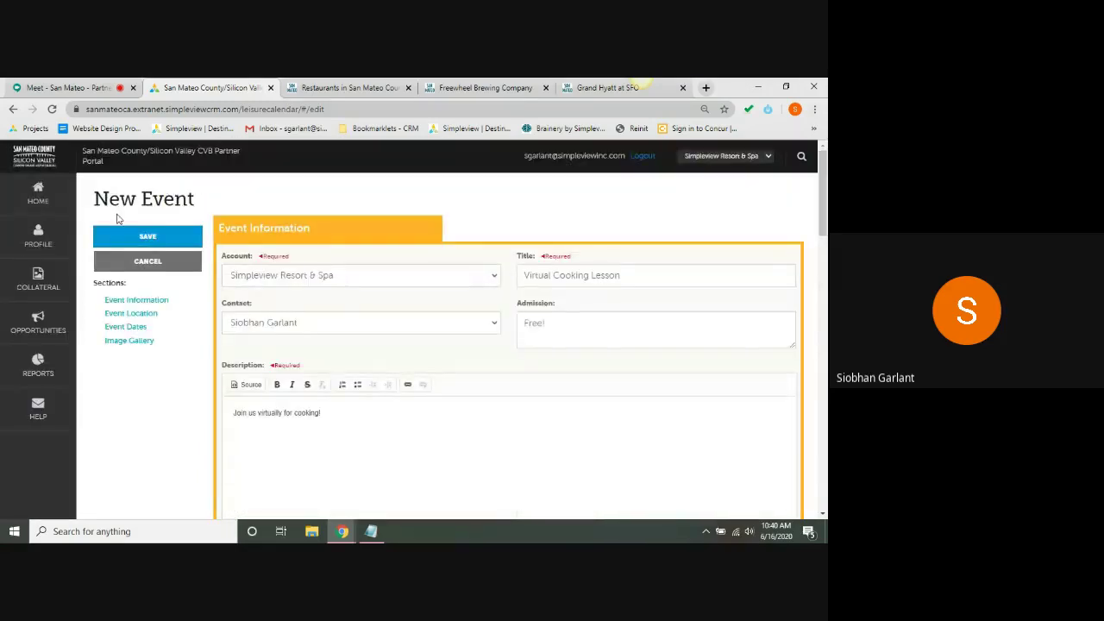
{"action": "left_click", "coordinate": [124, 235]}
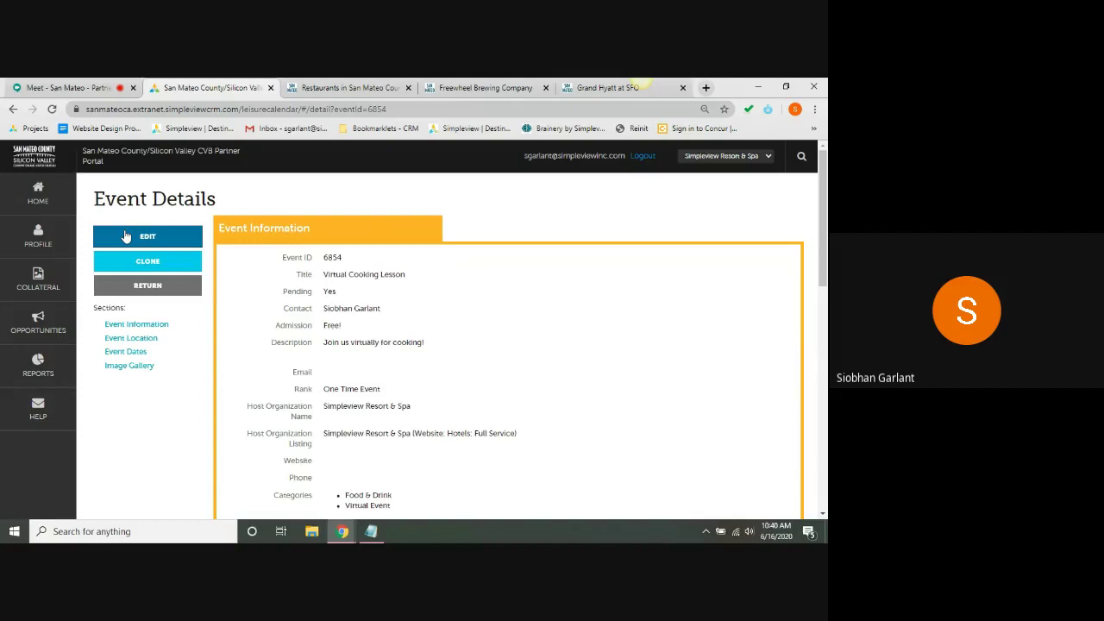
{"action": "left_click", "coordinate": [37, 280]}
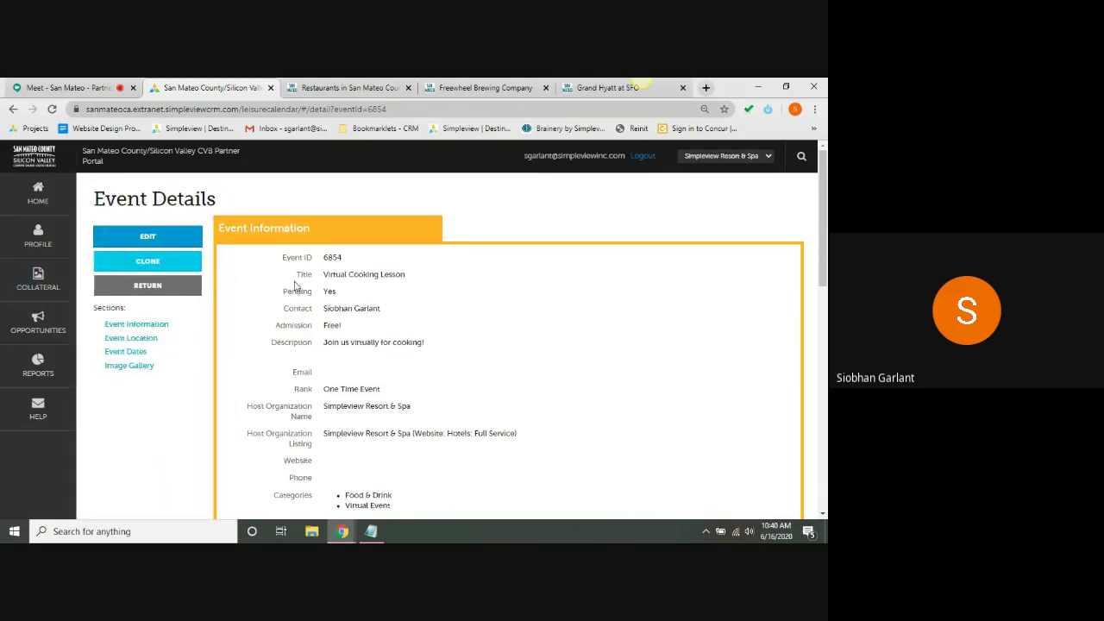
{"action": "left_click", "coordinate": [101, 83]}
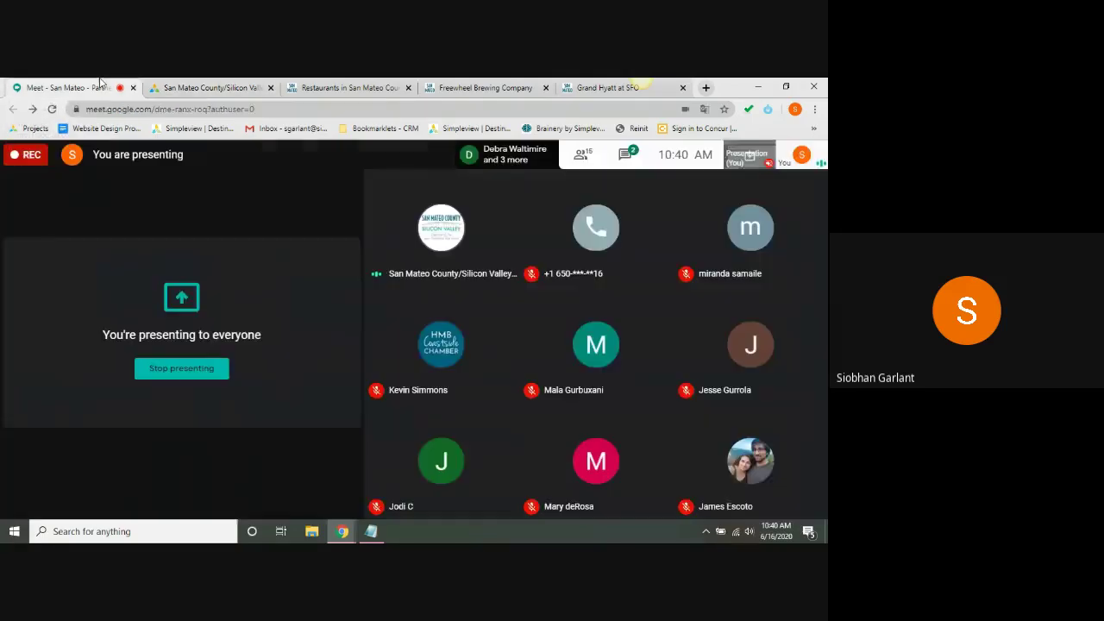
- Check the Meet chat, then return to the Event Details page for event 6854
{"action": "left_click", "coordinate": [631, 152]}
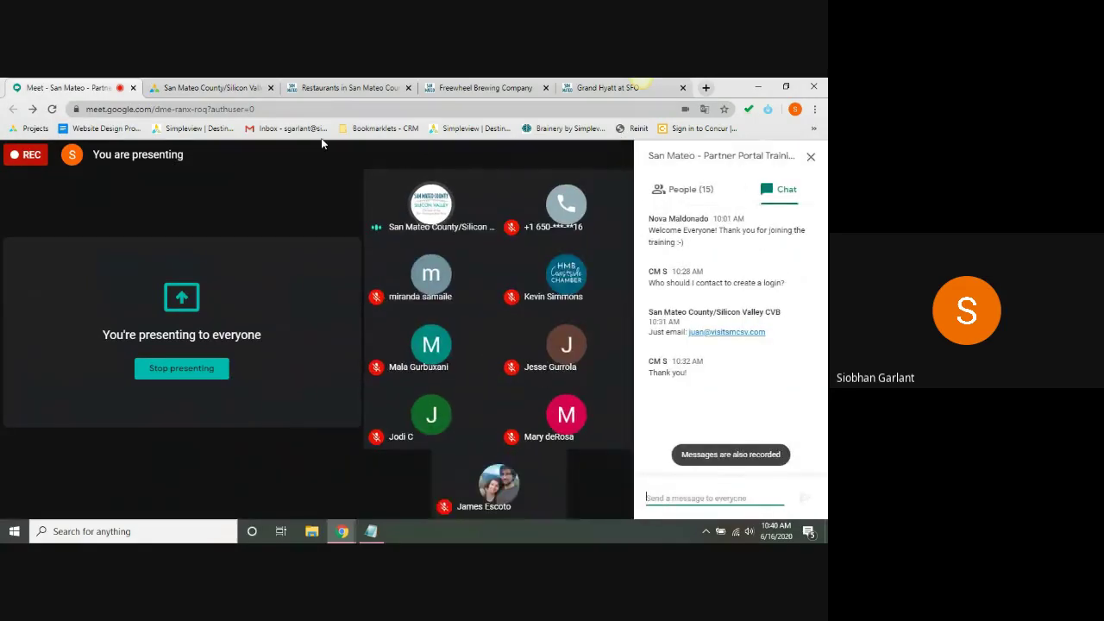
{"action": "left_click", "coordinate": [811, 159]}
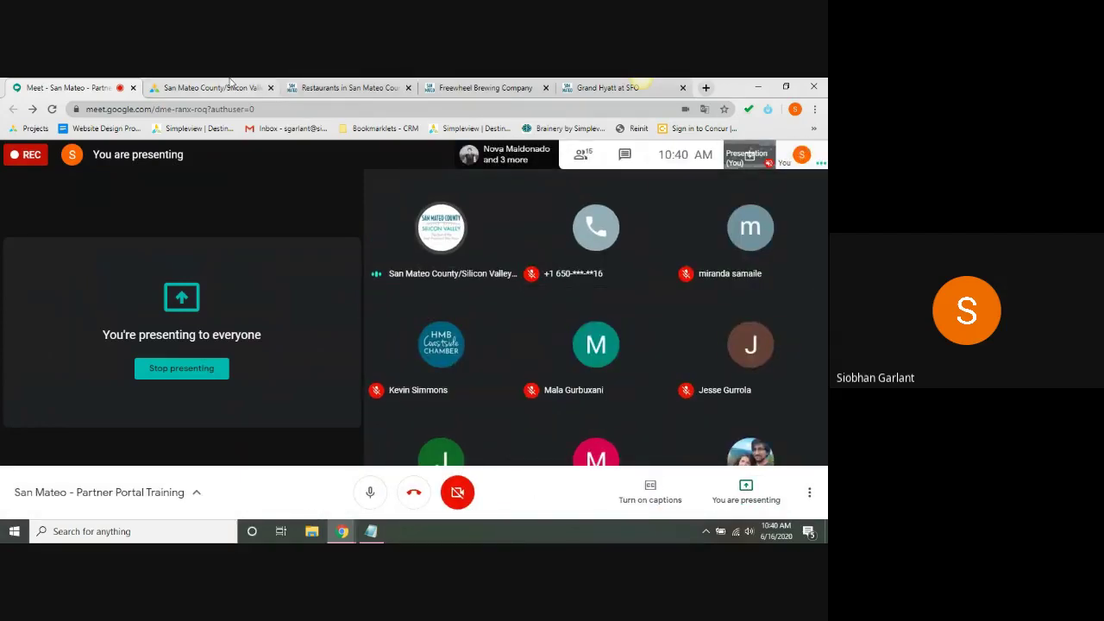
{"action": "left_click", "coordinate": [211, 87]}
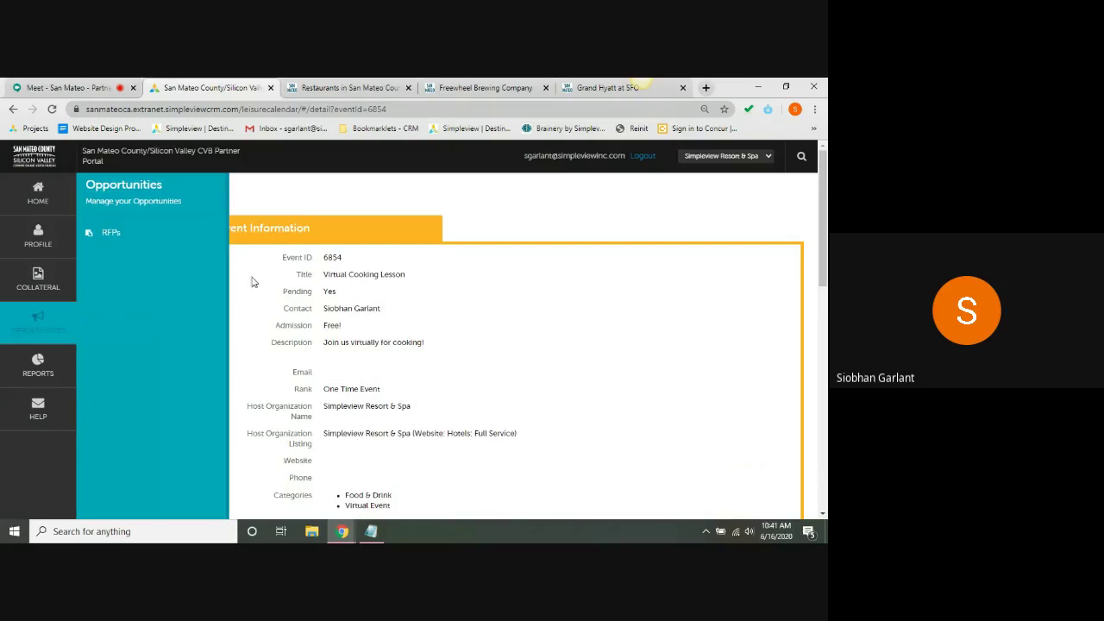
- Open the RFP leads list and review lead 10730's response date 01/01/2021 and dates 05/01–05/03/2022
{"action": "left_click", "coordinate": [142, 234]}
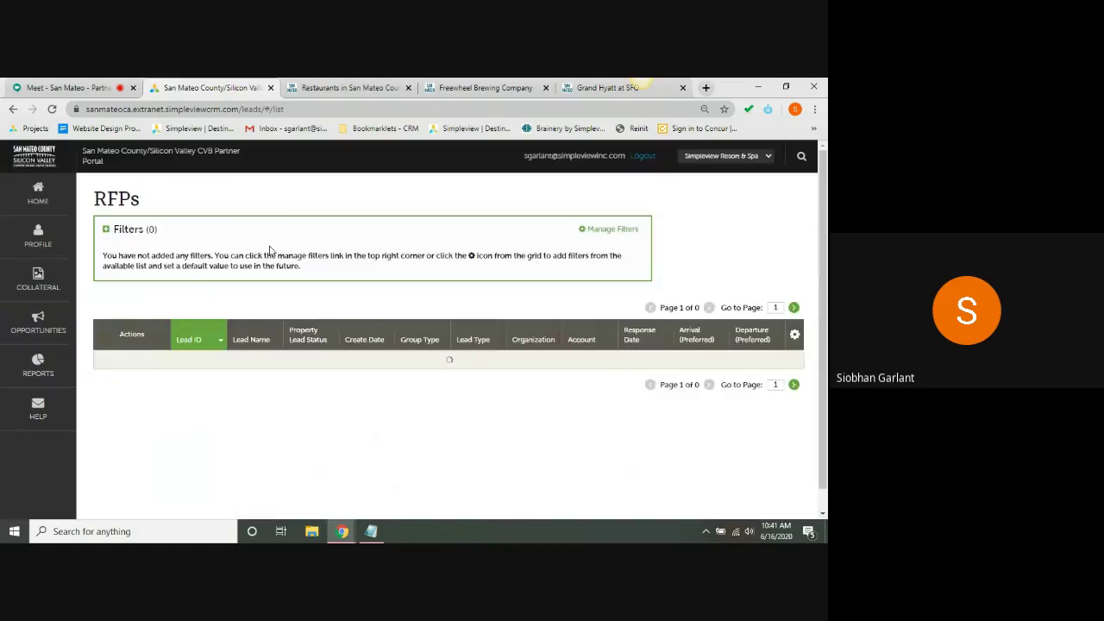
{"action": "scroll", "coordinate": [348, 203], "scroll_direction": "down", "scroll_amount": 1}
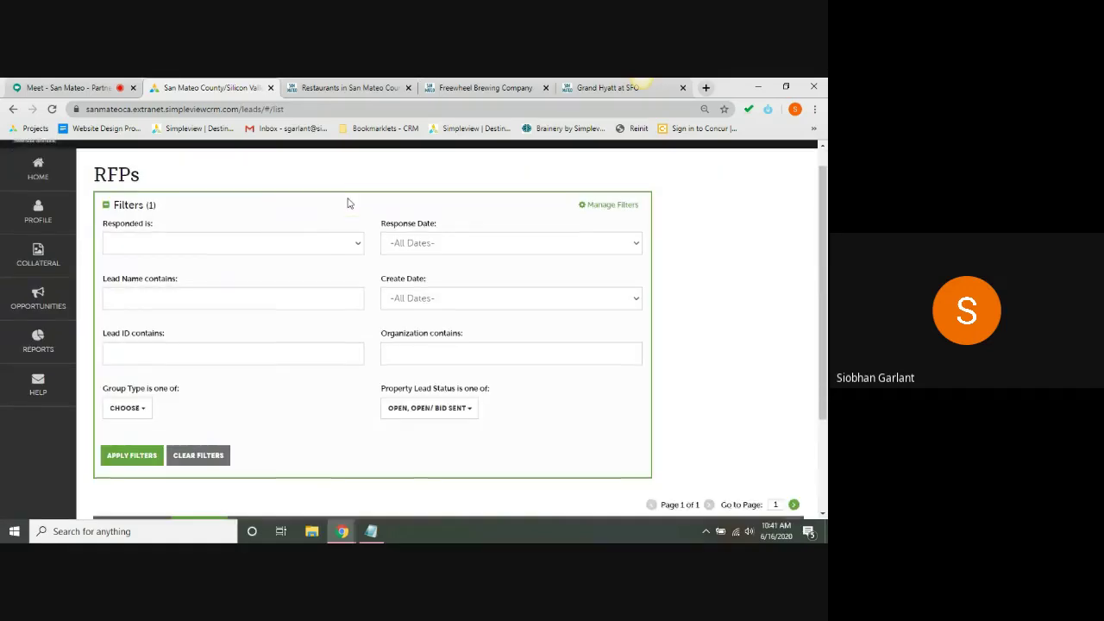
{"action": "scroll", "coordinate": [348, 203], "scroll_direction": "down", "scroll_amount": 2}
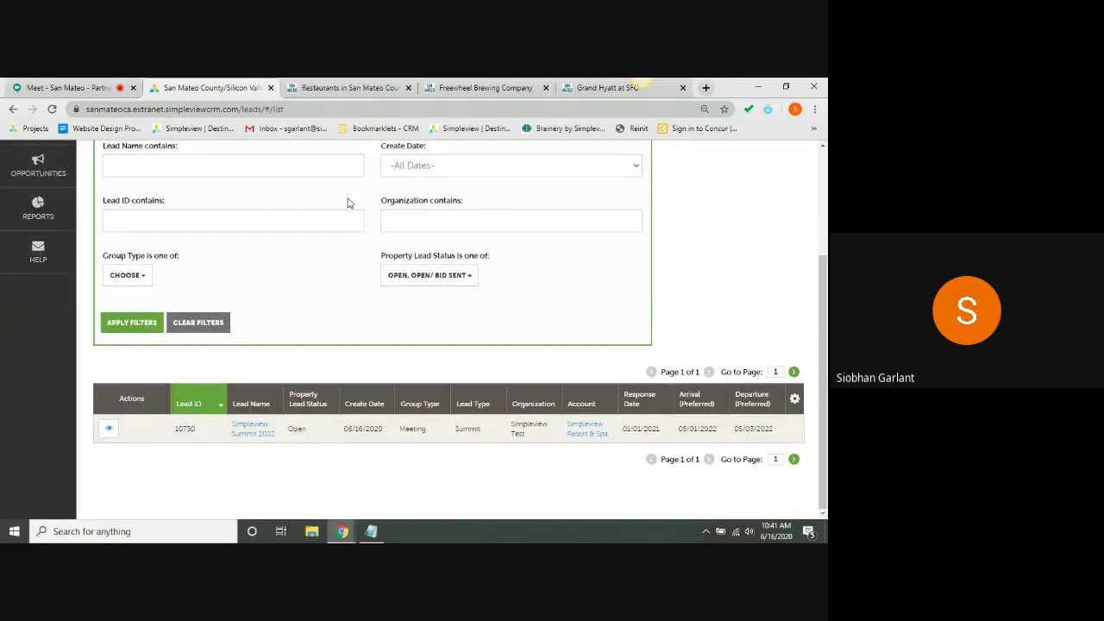
{"action": "double_click", "coordinate": [179, 429]}
{"action": "left_click_drag", "start_coordinate": [180, 429], "coordinate": [299, 451]}
{"action": "left_click", "coordinate": [298, 451]}
{"action": "triple_click", "coordinate": [634, 435]}
{"action": "triple_click", "coordinate": [688, 430]}
{"action": "triple_click", "coordinate": [745, 432]}
{"action": "left_click", "coordinate": [747, 431]}
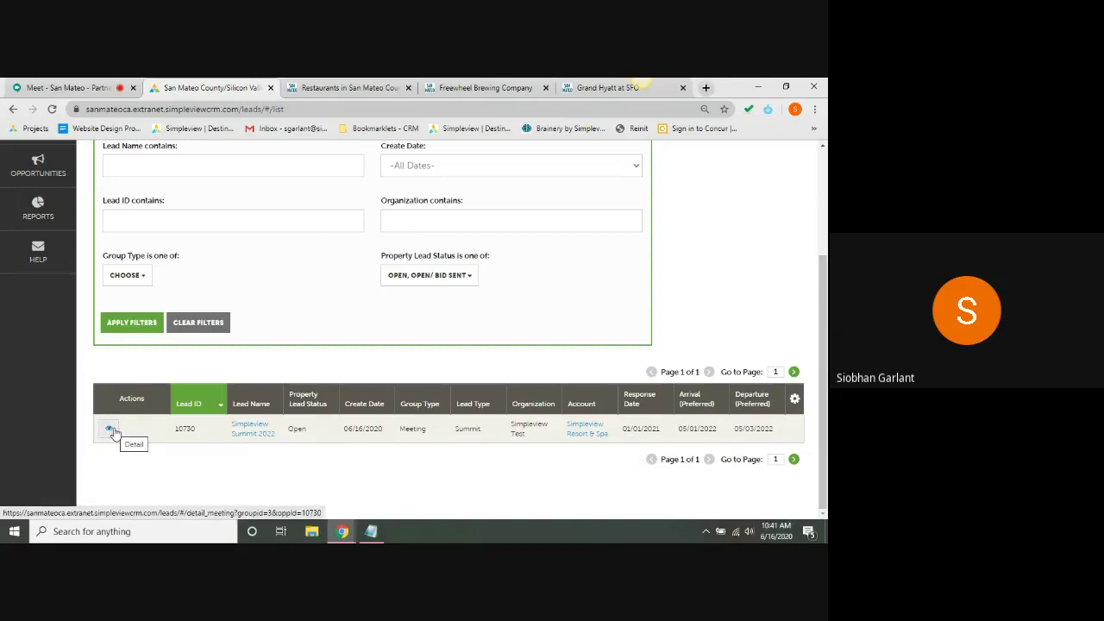
- Open lead 10730's details and scroll down to the Simpleview Resort & Spa response table
{"action": "left_click", "coordinate": [114, 431]}
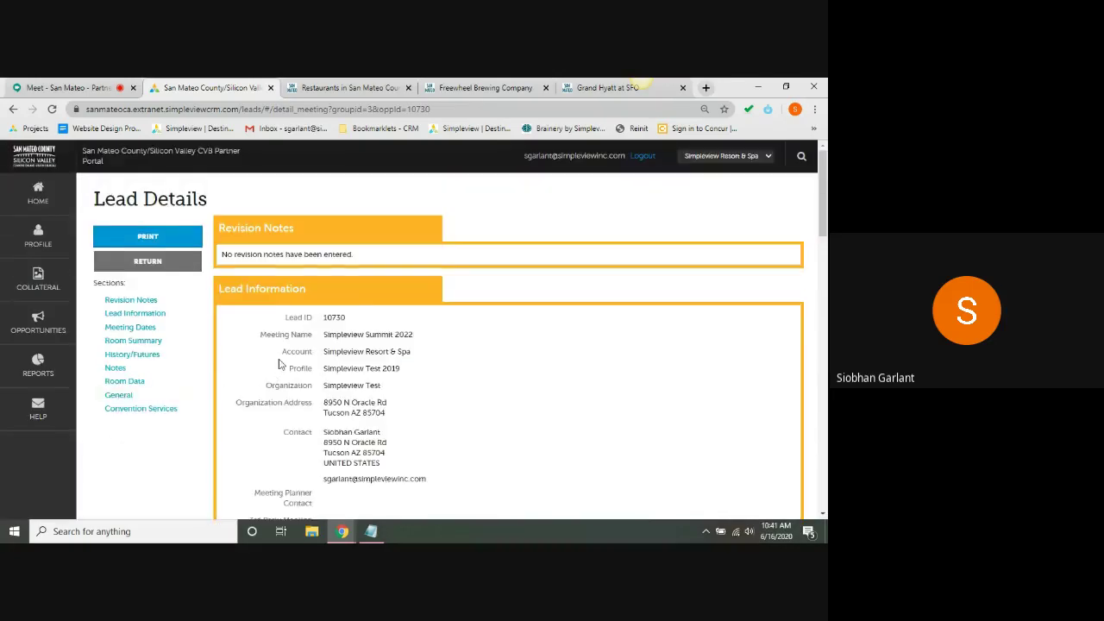
{"action": "scroll", "coordinate": [279, 363], "scroll_direction": "down", "scroll_amount": 3}
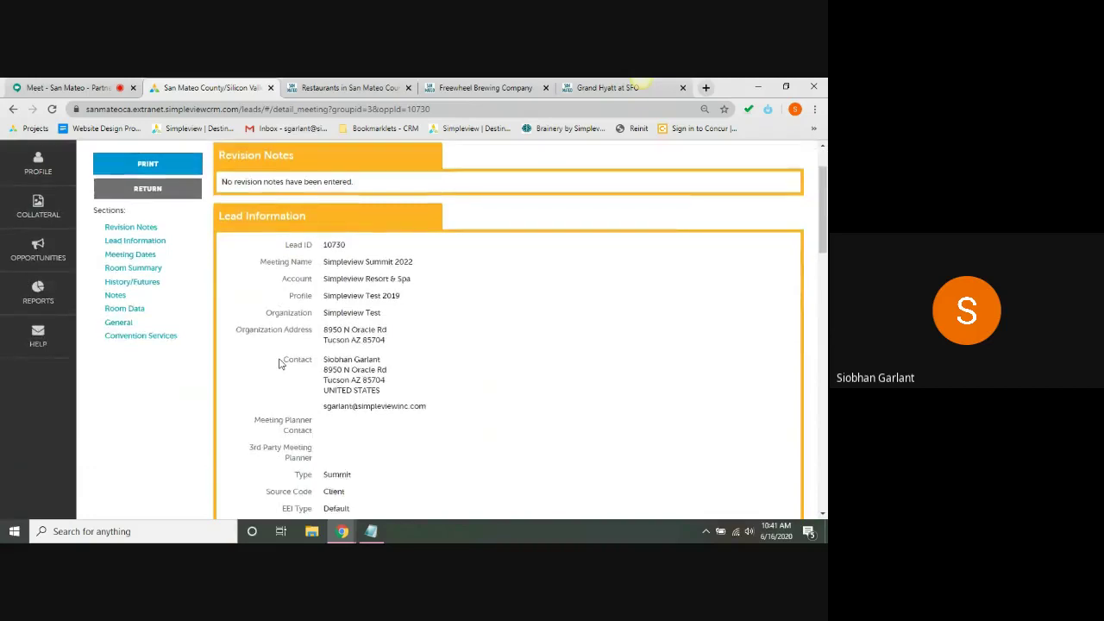
{"action": "scroll", "coordinate": [278, 364], "scroll_direction": "down", "scroll_amount": 2}
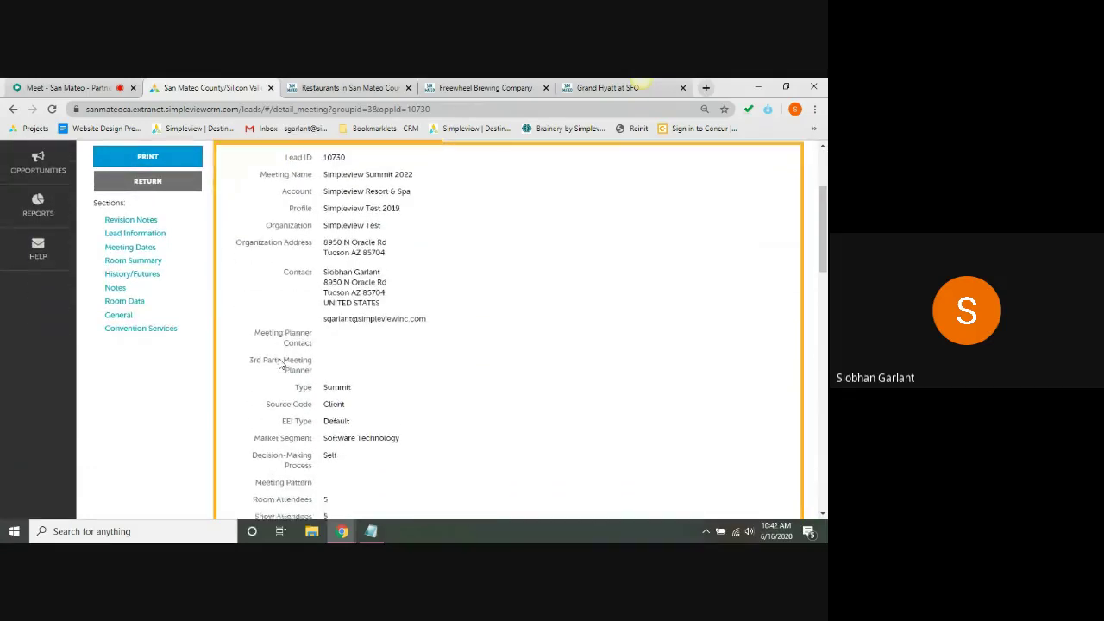
{"action": "scroll", "coordinate": [279, 363], "scroll_direction": "down", "scroll_amount": 3}
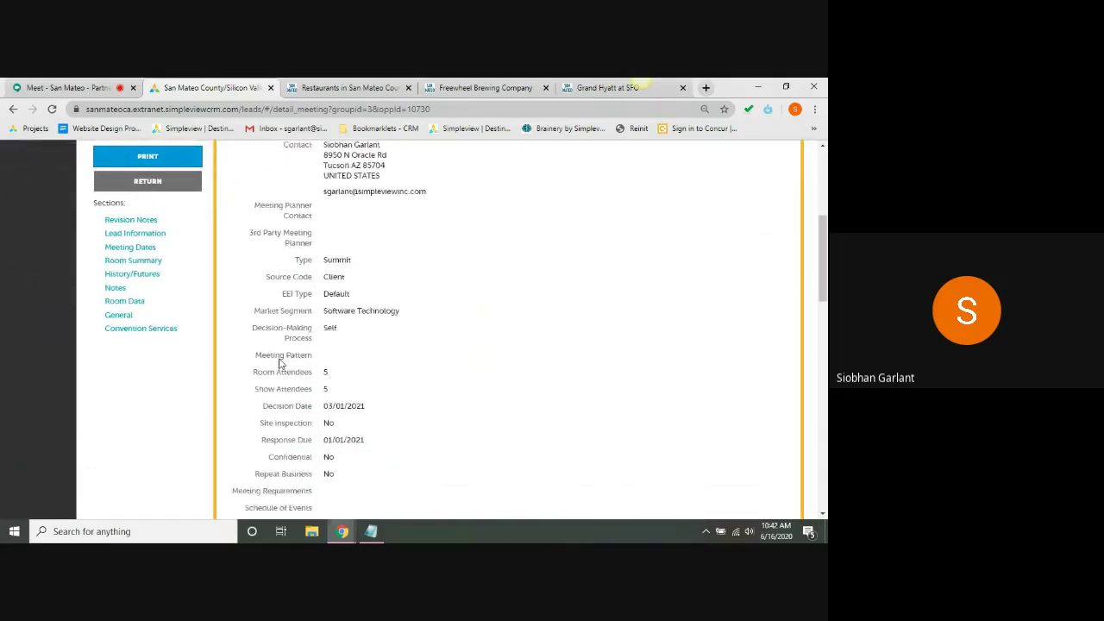
{"action": "scroll", "coordinate": [278, 363], "scroll_direction": "down", "scroll_amount": 3}
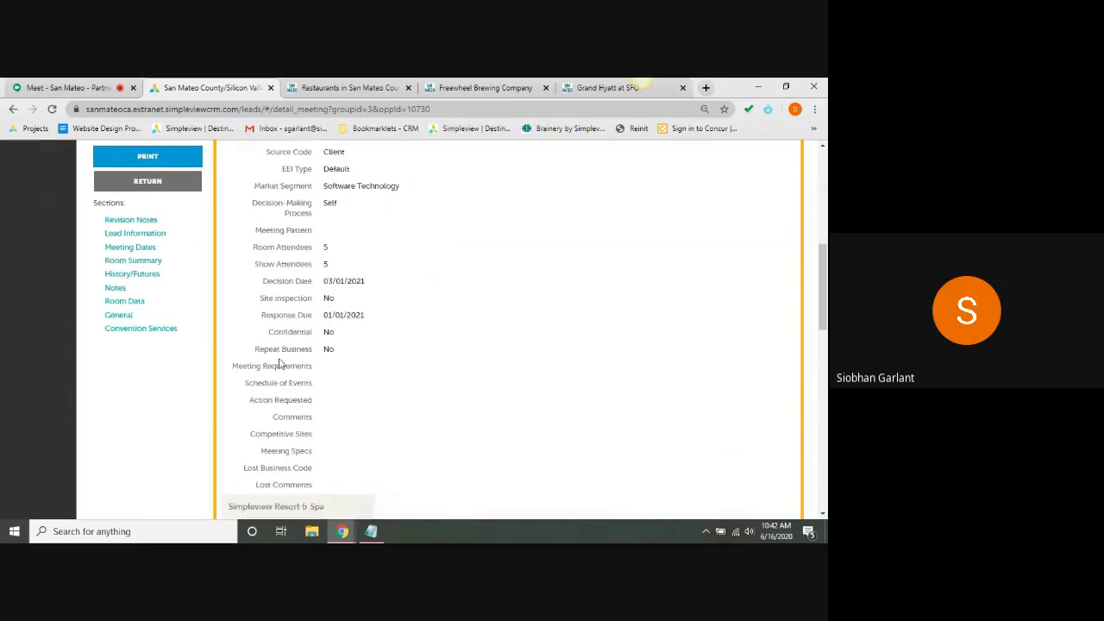
{"action": "scroll", "coordinate": [279, 364], "scroll_direction": "down", "scroll_amount": 1}
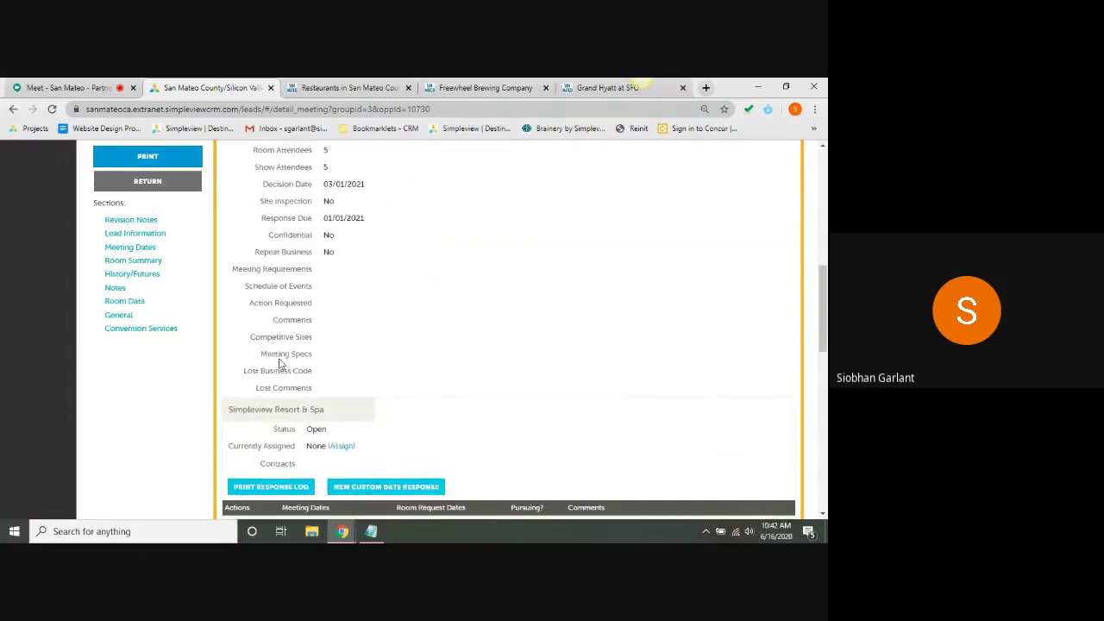
{"action": "scroll", "coordinate": [279, 363], "scroll_direction": "down", "scroll_amount": 3}
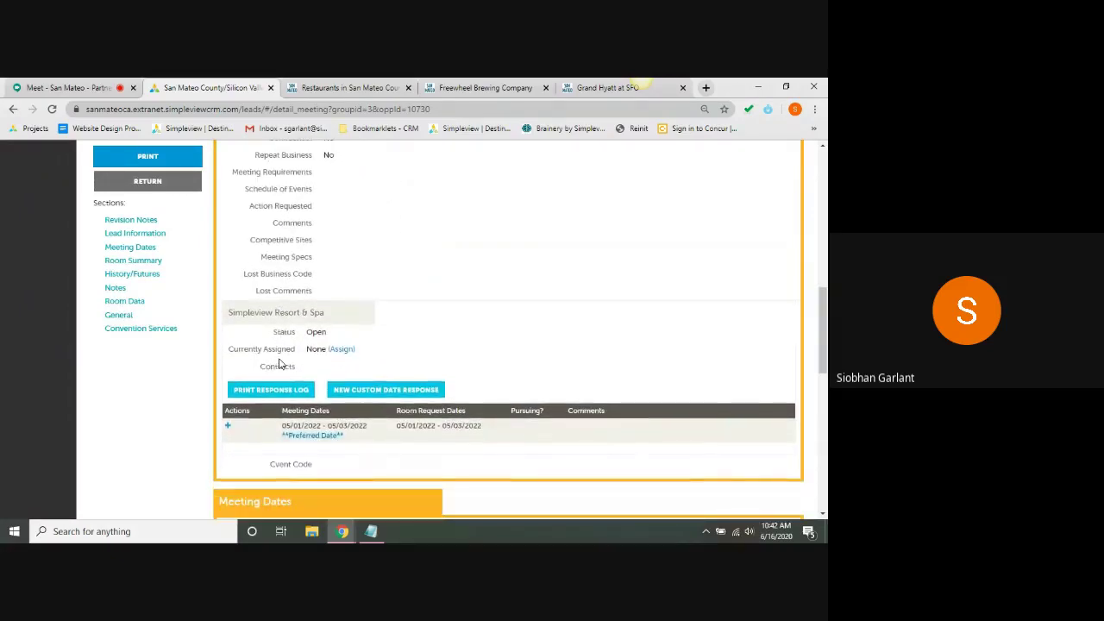
{"action": "scroll", "coordinate": [279, 363], "scroll_direction": "down", "scroll_amount": 4}
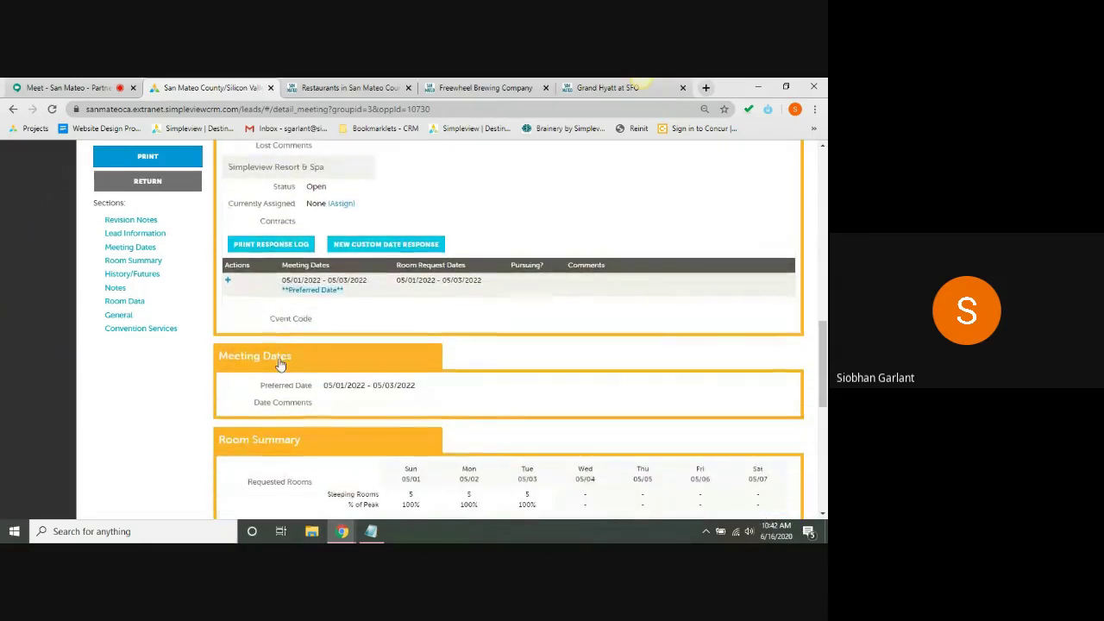
- Start a response for the preferred dates and mark the lead as being pursued
{"action": "left_click", "coordinate": [227, 284]}
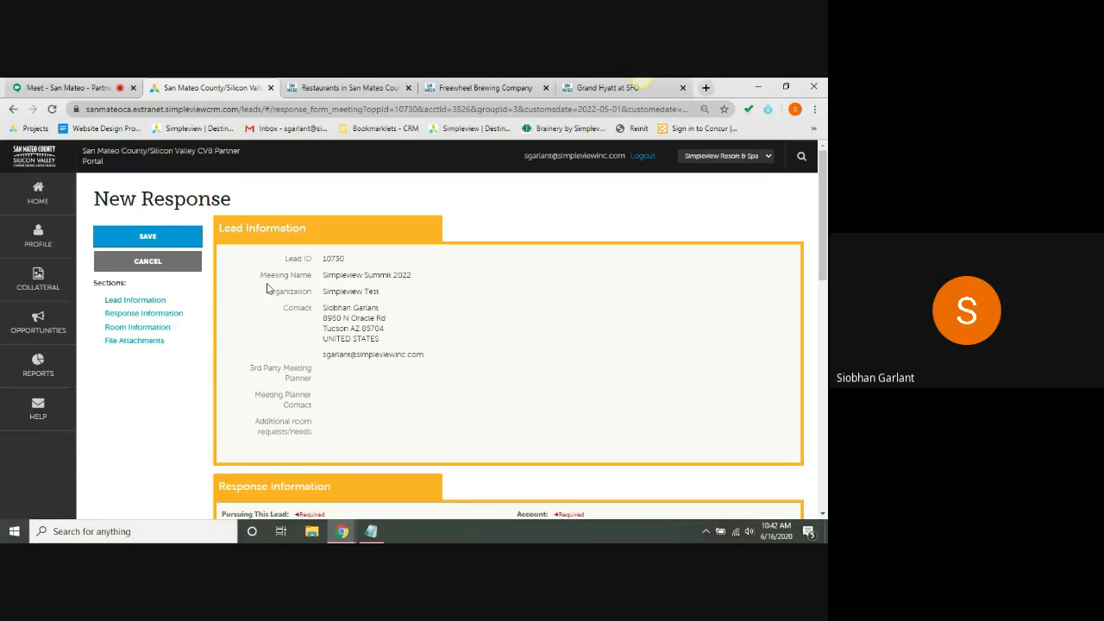
{"action": "scroll", "coordinate": [268, 289], "scroll_direction": "down", "scroll_amount": 2}
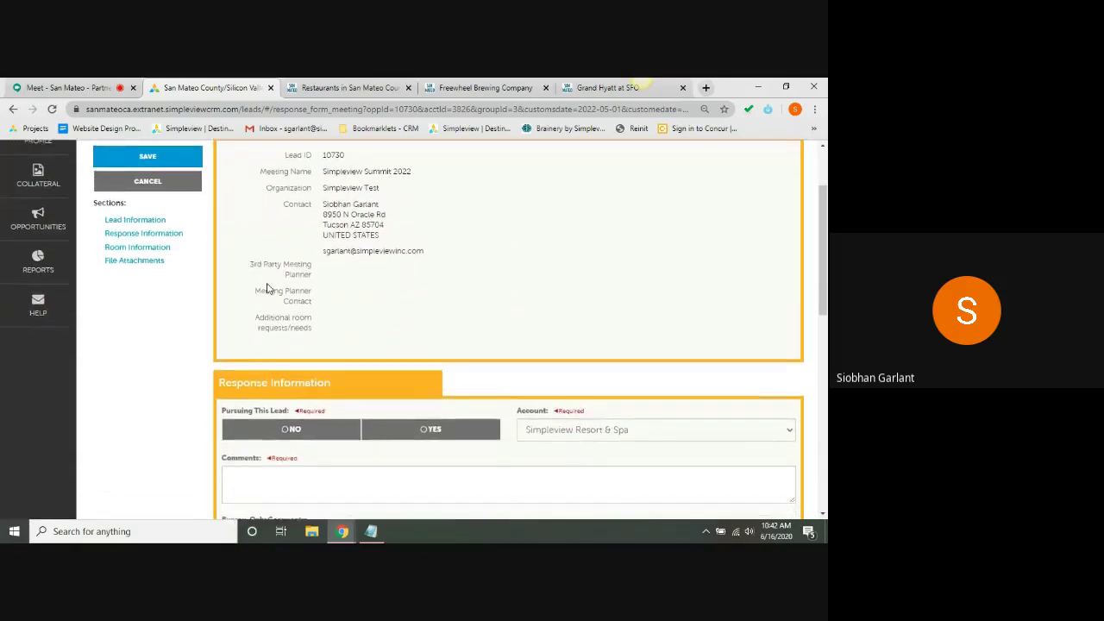
{"action": "scroll", "coordinate": [267, 289], "scroll_direction": "down", "scroll_amount": 3}
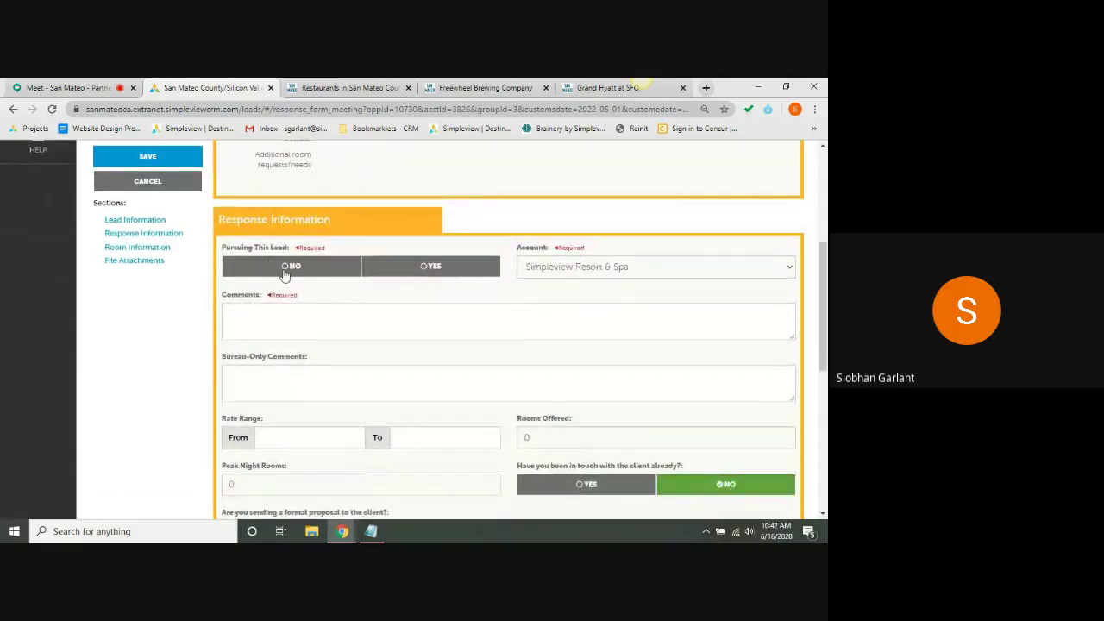
{"action": "left_click", "coordinate": [288, 270]}
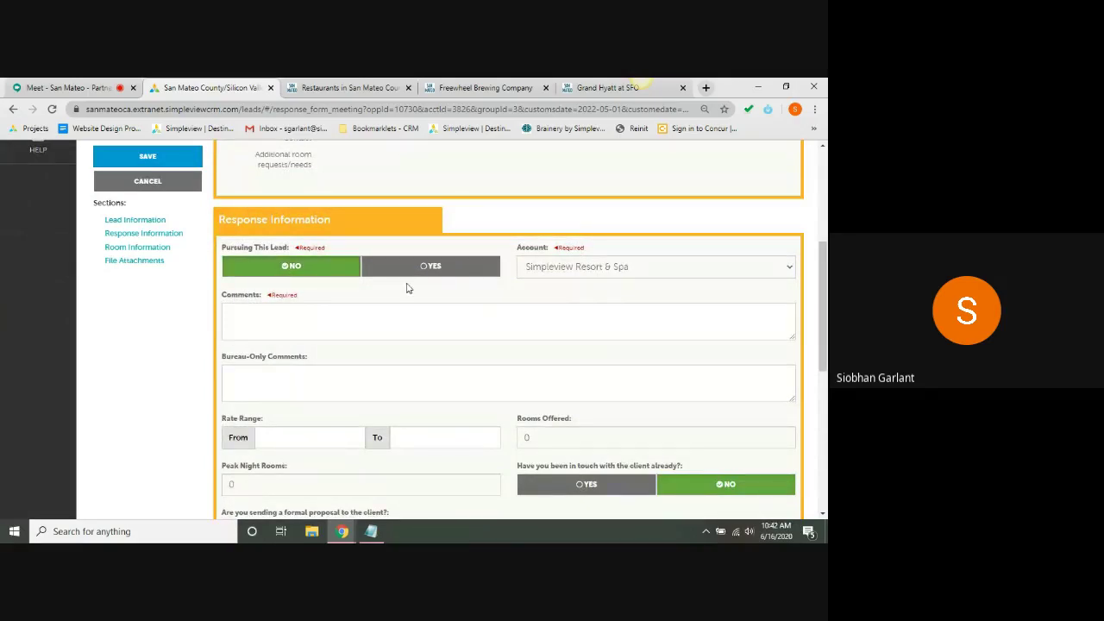
{"action": "left_click", "coordinate": [449, 269]}
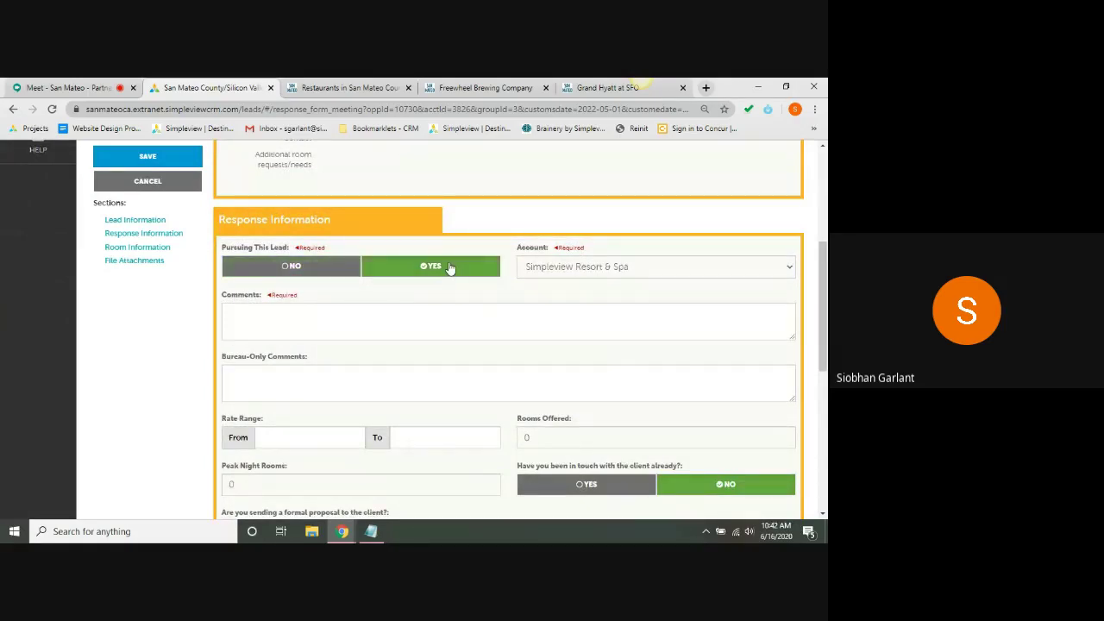
- Enter the comment 'Yes!' and leave the bureau-only comments empty
{"action": "left_click", "coordinate": [338, 321]}
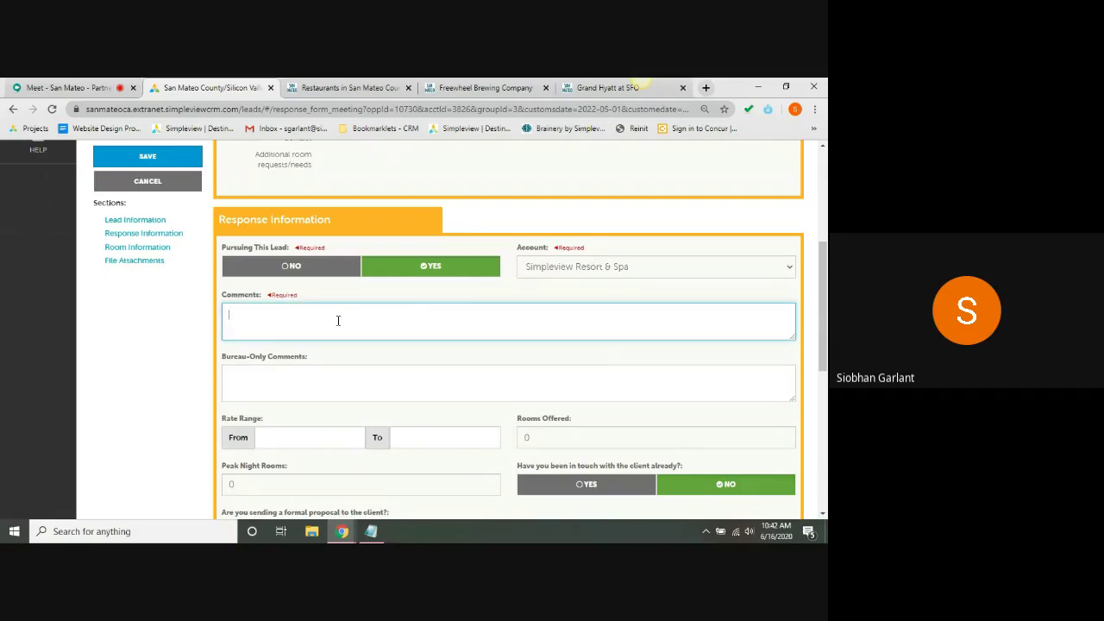
{"action": "type", "text": "yes! intere"}
{"action": "key", "text": "BackSpace"}
{"action": "key", "text": "BackSpace"}
{"action": "key", "text": "BackSpace"}
{"action": "key", "text": "BackSpace"}
{"action": "key", "text": "BackSpace"}
{"action": "key", "text": "BackSpace"}
{"action": "key", "text": "BackSpace"}
{"action": "key", "text": "BackSpace"}
{"action": "key", "text": "BackSpace"}
{"action": "key", "text": "BackSpace"}
{"action": "key", "text": "BackSpace"}
{"action": "type", "text": "Yes!"}
{"action": "left_click", "coordinate": [189, 377]}
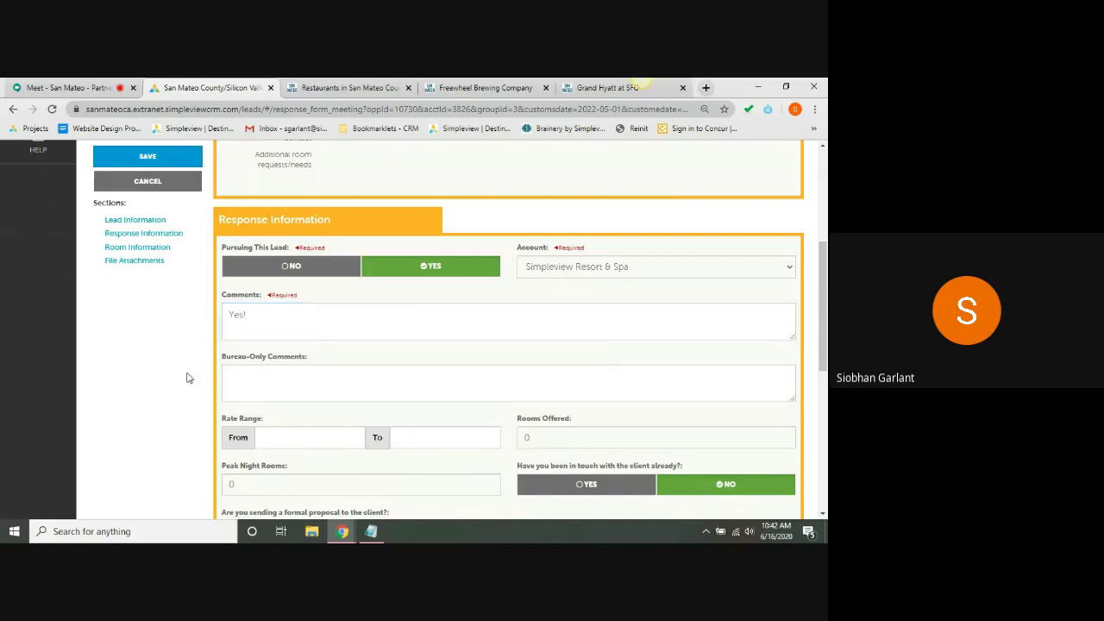
{"action": "left_click", "coordinate": [268, 375]}
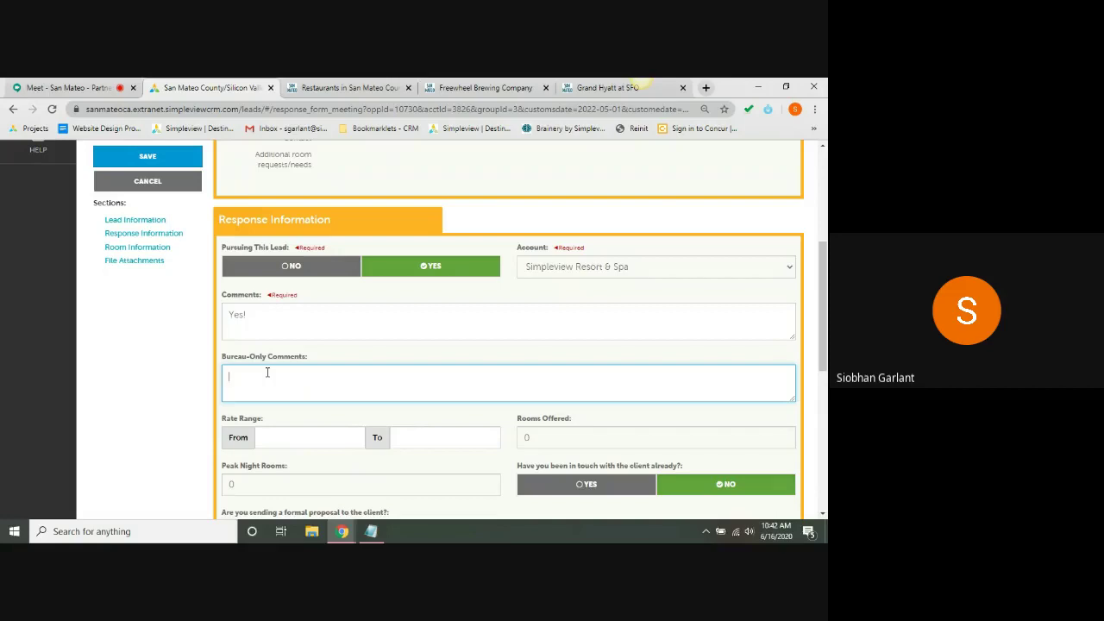
{"action": "left_click", "coordinate": [184, 381]}
- Leave the client-contacted and formal-proposal toggles at No and scroll to Room Information
{"action": "scroll", "coordinate": [186, 382], "scroll_direction": "down", "scroll_amount": 1}
{"action": "scroll", "coordinate": [184, 381], "scroll_direction": "down", "scroll_amount": 3}
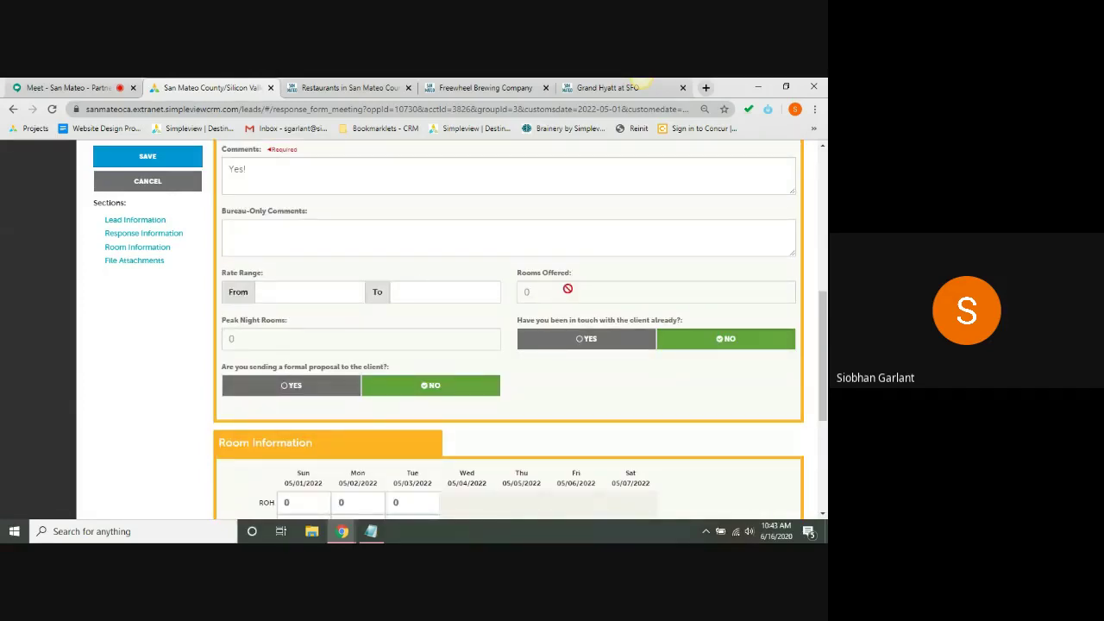
{"action": "left_click", "coordinate": [621, 340]}
{"action": "left_click", "coordinate": [685, 339]}
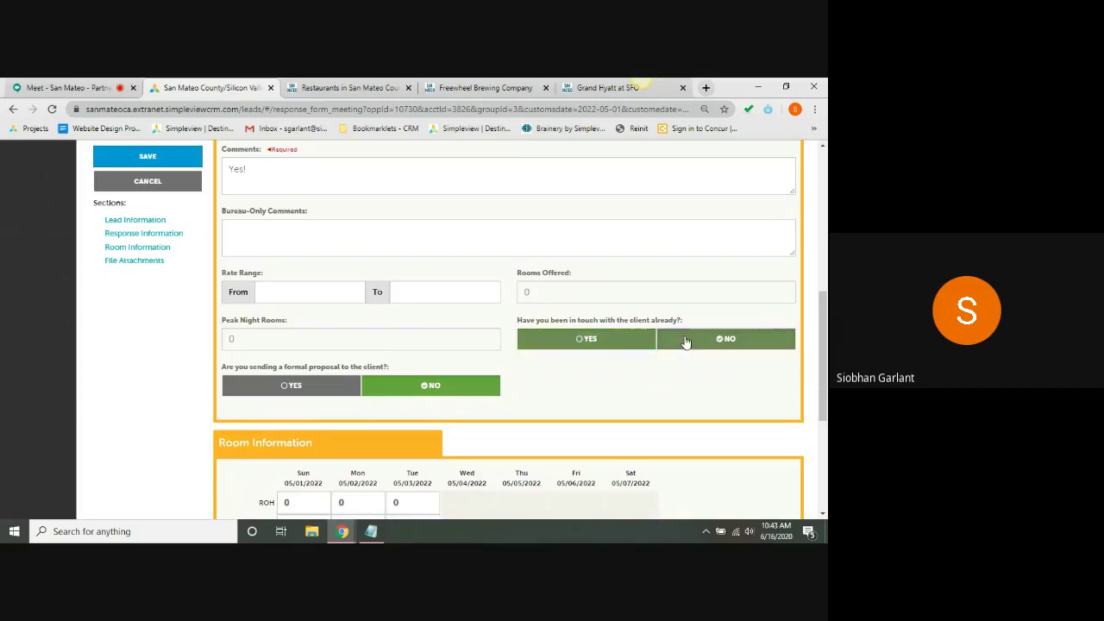
{"action": "left_click", "coordinate": [285, 389]}
{"action": "left_click", "coordinate": [371, 387]}
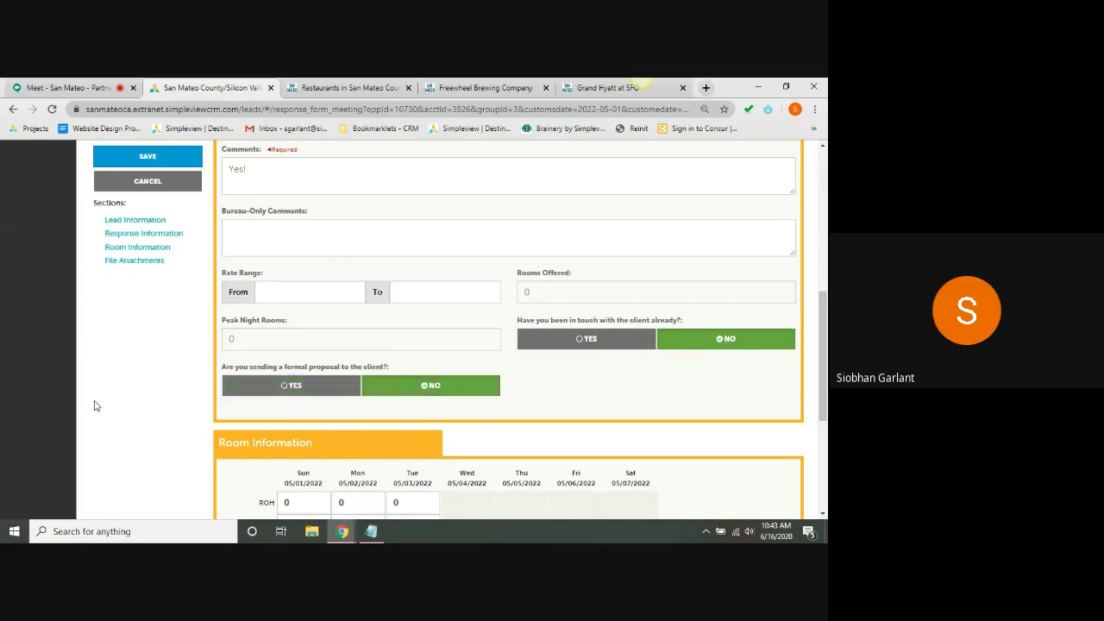
{"action": "scroll", "coordinate": [95, 405], "scroll_direction": "down", "scroll_amount": 1}
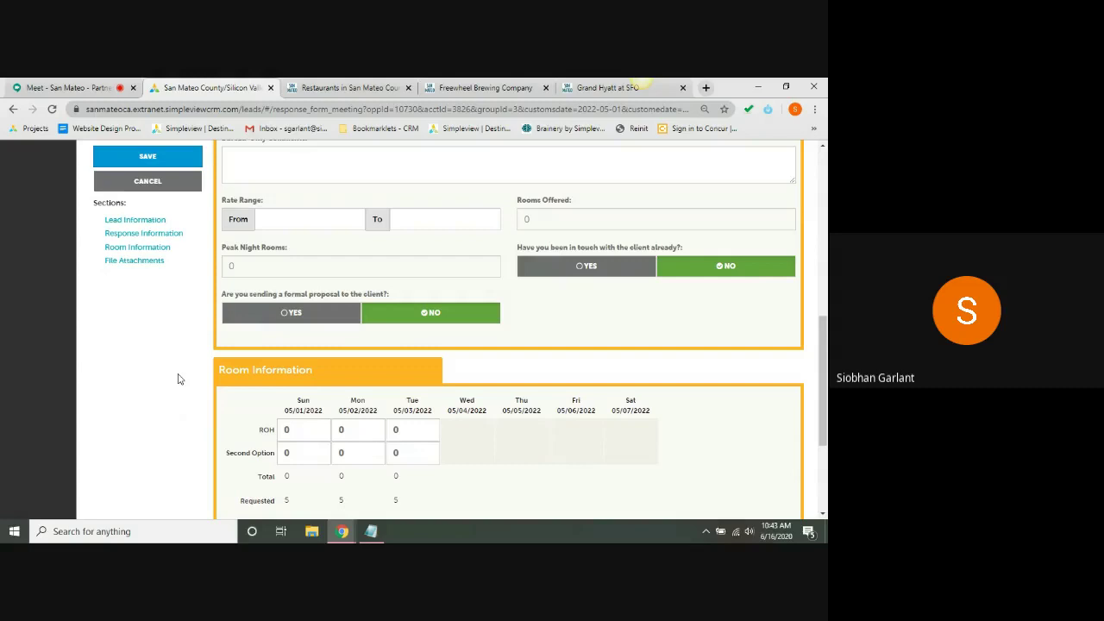
{"action": "scroll", "coordinate": [179, 379], "scroll_direction": "down", "scroll_amount": 2}
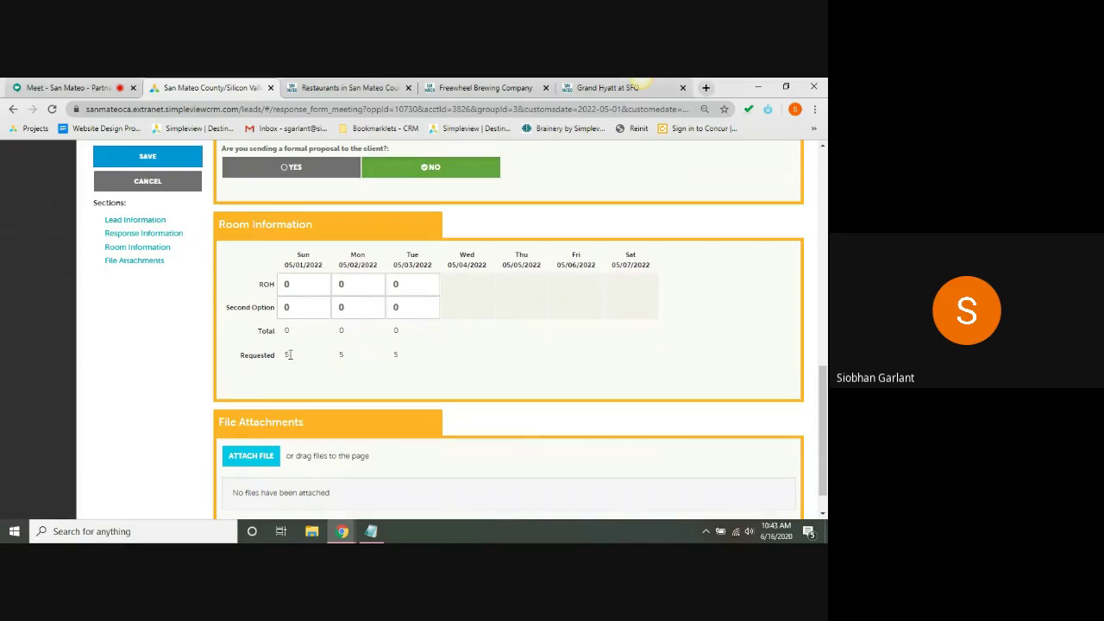
- Offer 5 rooms on each of Sunday, Monday and Tuesday in the room grid
{"action": "left_click", "coordinate": [298, 294]}
{"action": "type", "text": "5"}
{"action": "key", "text": "Tab"}
{"action": "type", "text": "5"}
{"action": "key", "text": "Tab"}
{"action": "type", "text": "5"}
{"action": "left_click", "coordinate": [547, 276]}
{"action": "scroll", "coordinate": [545, 276], "scroll_direction": "down", "scroll_amount": 1}
{"action": "scroll", "coordinate": [545, 275], "scroll_direction": "up", "scroll_amount": 2}
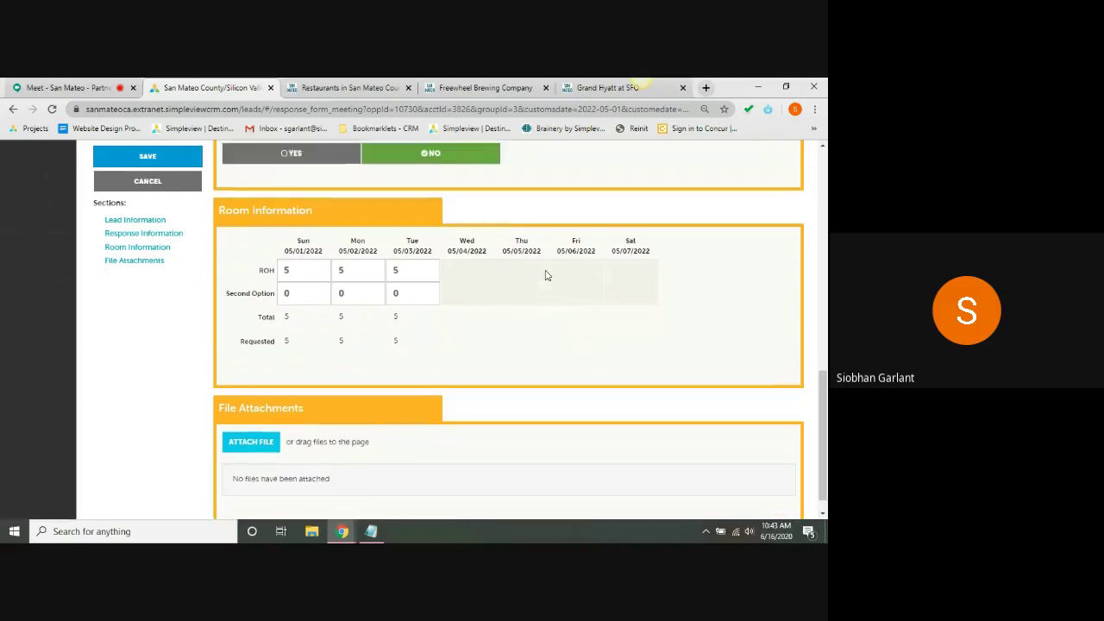
- Set the nightly rate range from $150.00 to $175.00
{"action": "left_click", "coordinate": [309, 204]}
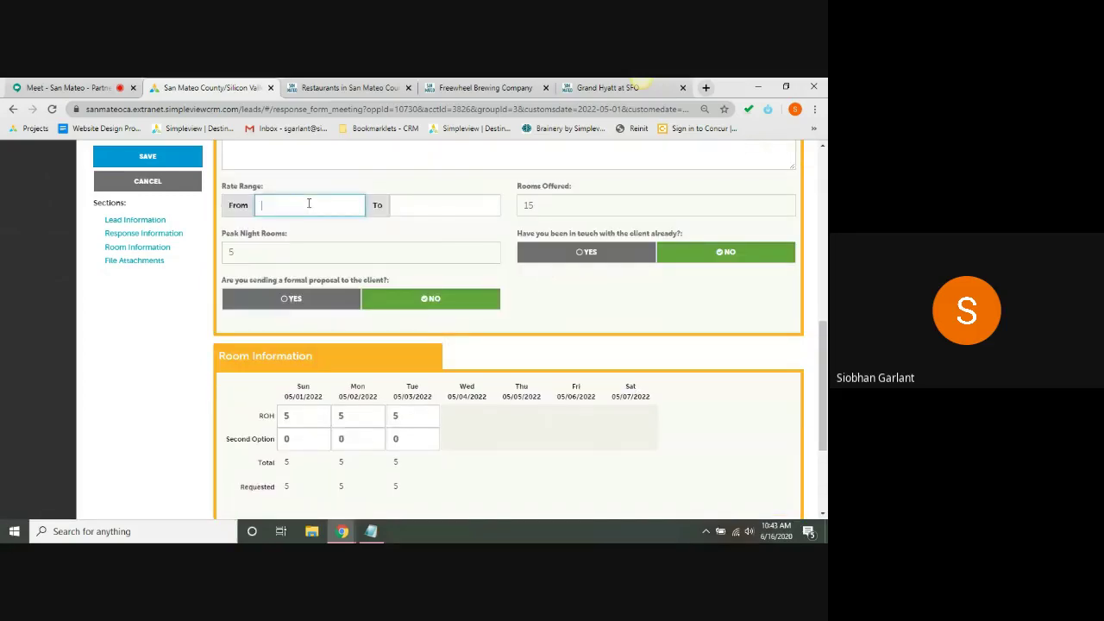
{"action": "type", "text": "150"}
{"action": "key", "text": "Tab"}
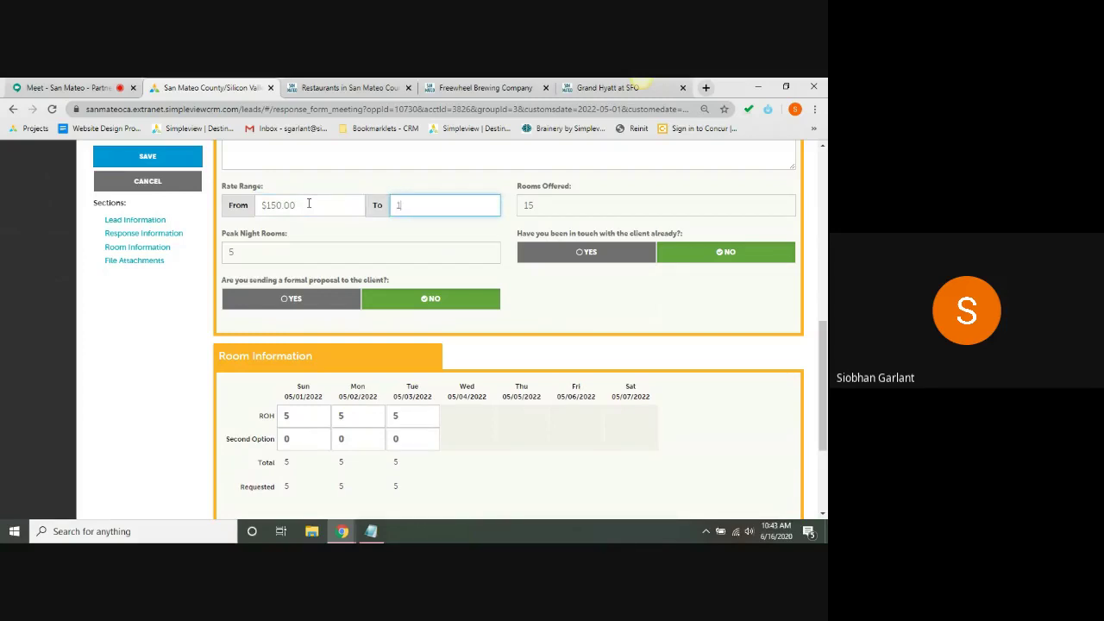
{"action": "type", "text": "175"}
{"action": "key", "text": "Tab"}
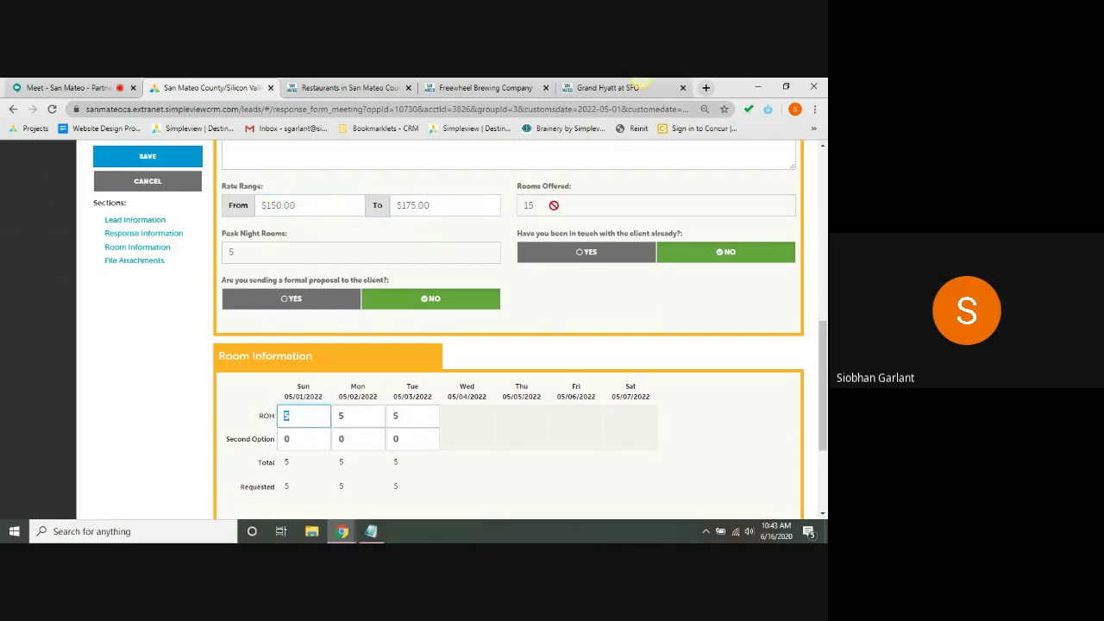
{"action": "left_click", "coordinate": [169, 348]}
{"action": "scroll", "coordinate": [150, 403], "scroll_direction": "down", "scroll_amount": 1}
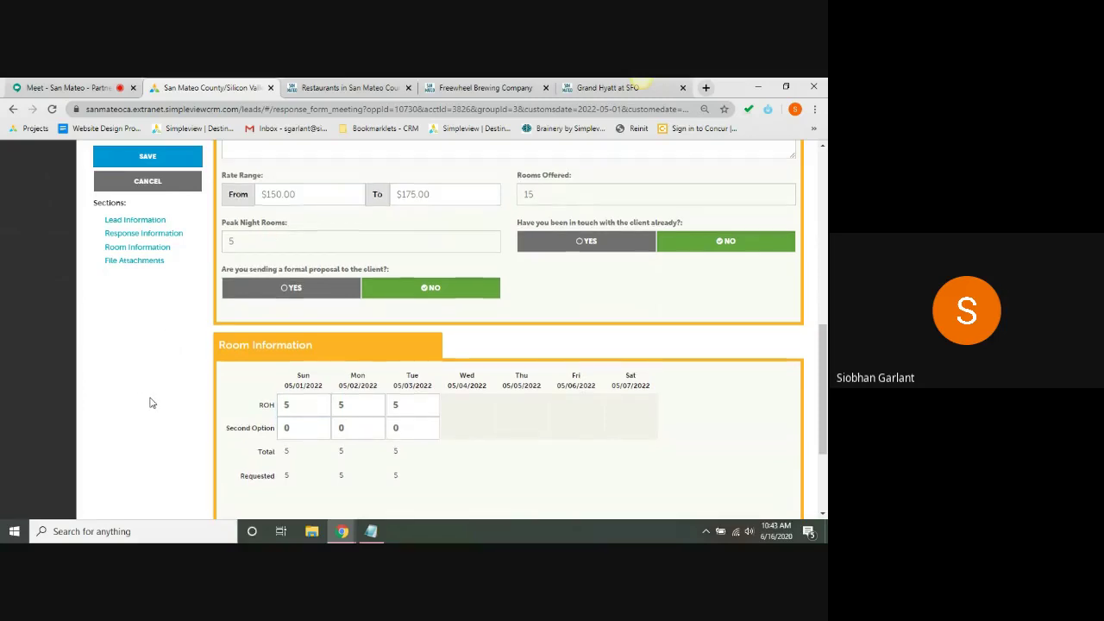
{"action": "scroll", "coordinate": [150, 403], "scroll_direction": "down", "scroll_amount": 3}
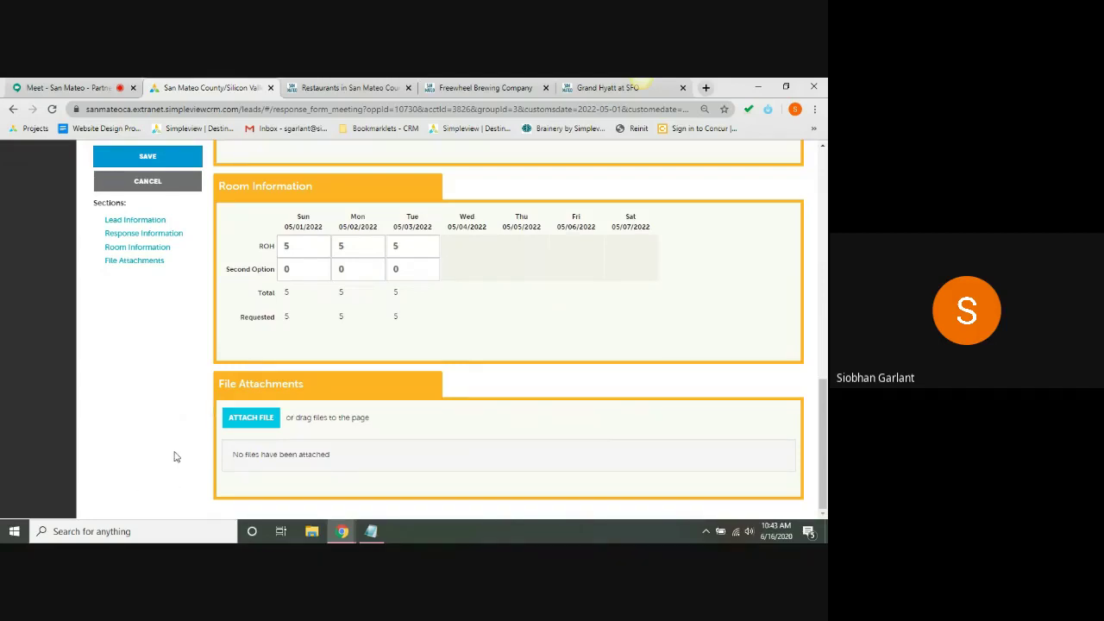
- Save the lead 10730 response and confirm the status Open/ Bid Sent with comment 'Yes!'
{"action": "left_click", "coordinate": [156, 162]}
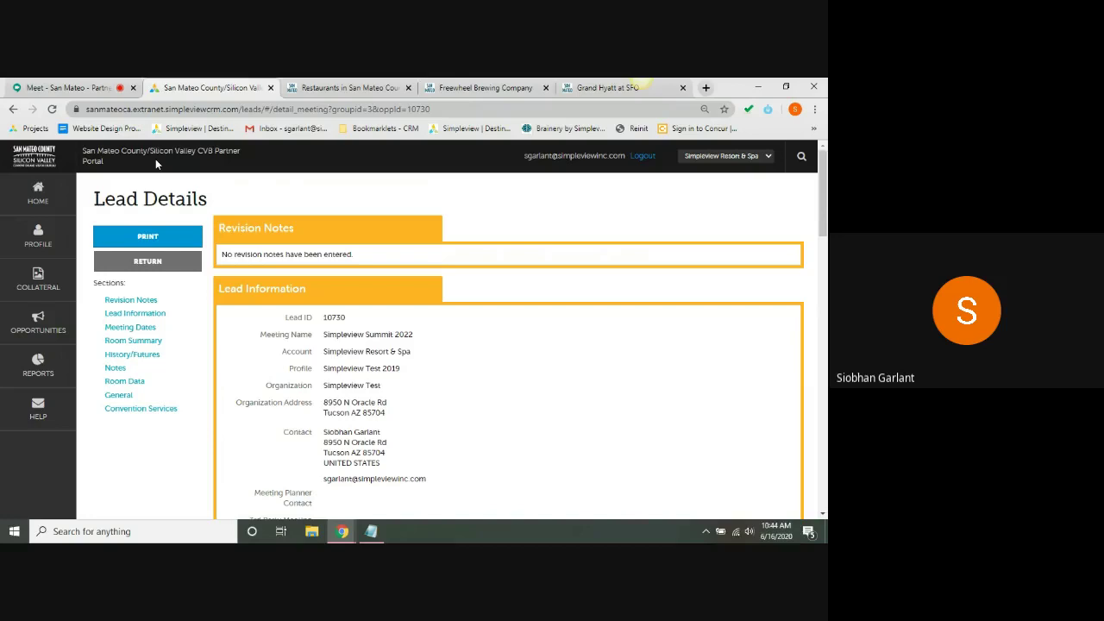
{"action": "left_click", "coordinate": [263, 299]}
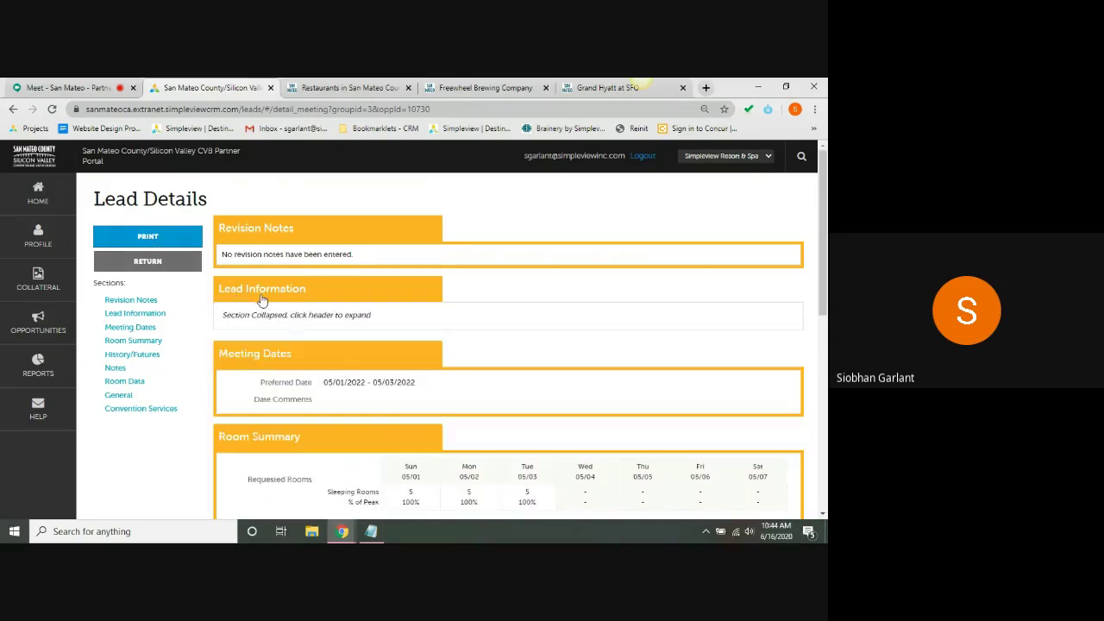
{"action": "left_click", "coordinate": [263, 299]}
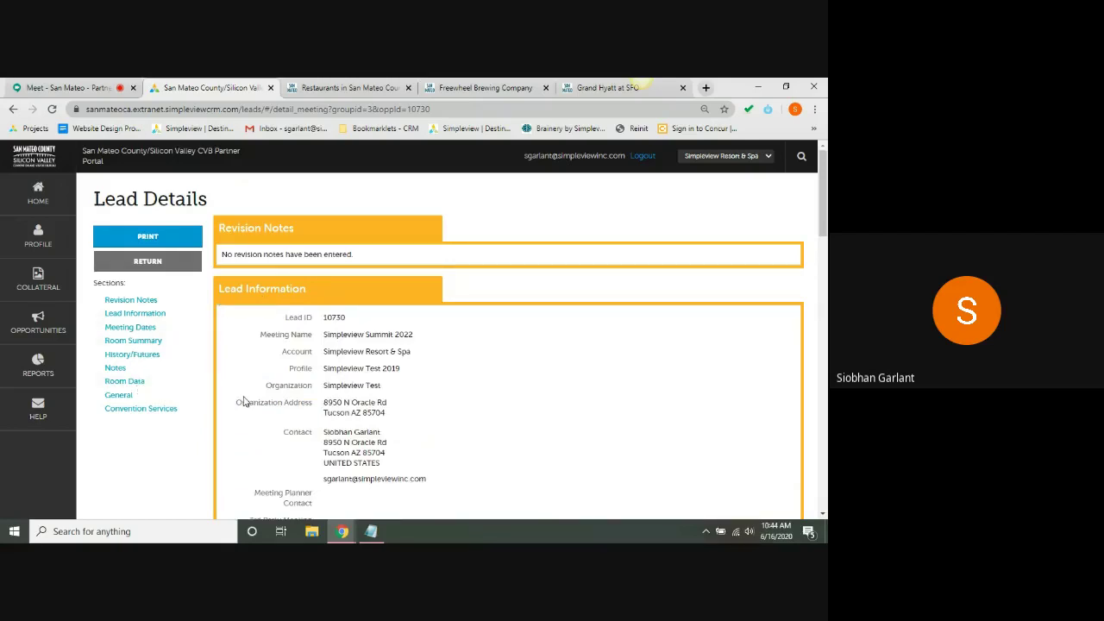
{"action": "scroll", "coordinate": [244, 401], "scroll_direction": "down", "scroll_amount": 10}
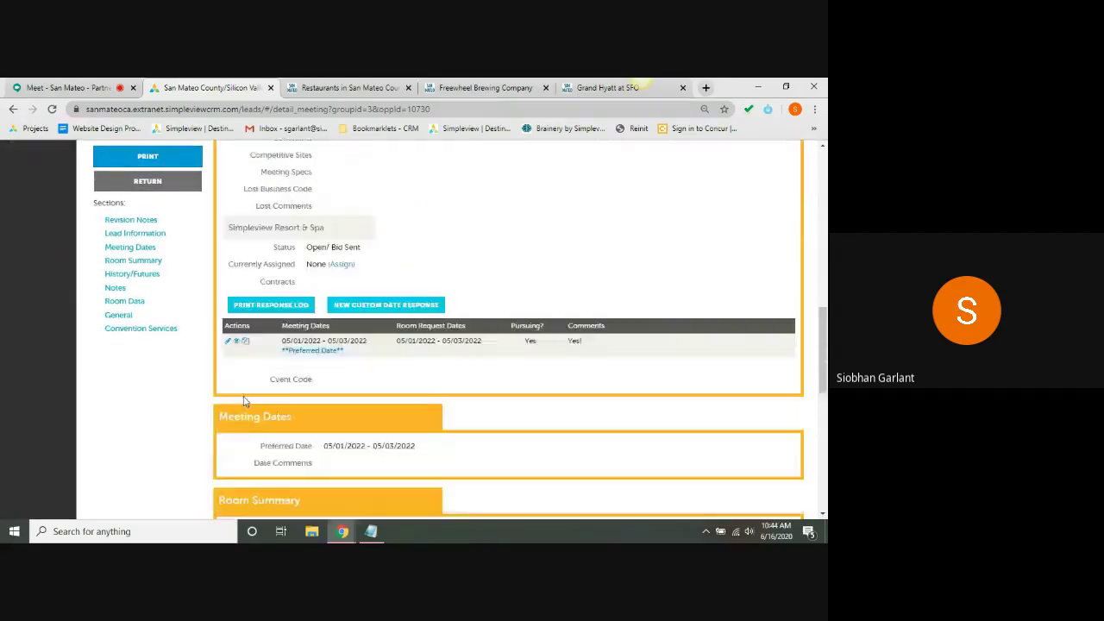
{"action": "scroll", "coordinate": [244, 401], "scroll_direction": "down", "scroll_amount": 1}
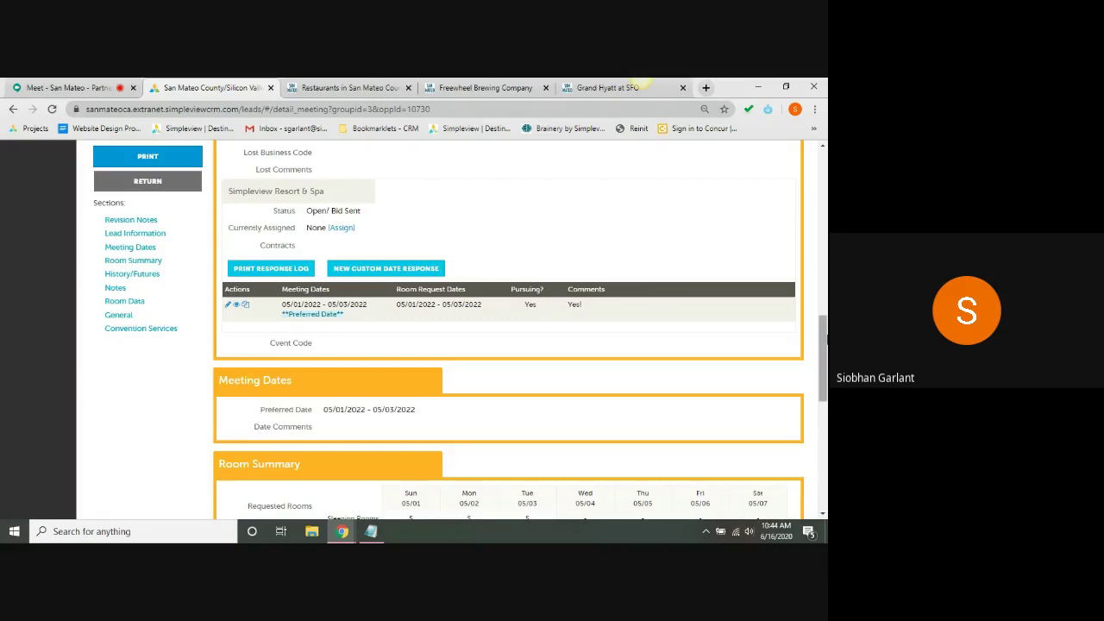
{"action": "left_click_drag", "start_coordinate": [824, 341], "coordinate": [824, 176]}
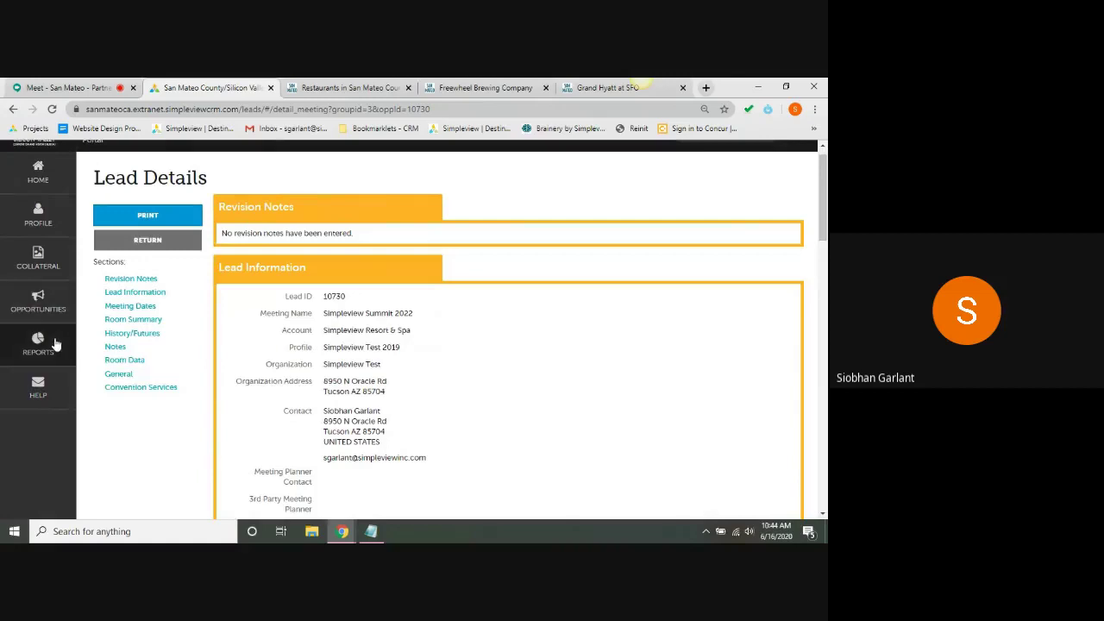
- View the Reports page, then go back to the portal home page
{"action": "left_click", "coordinate": [54, 343]}
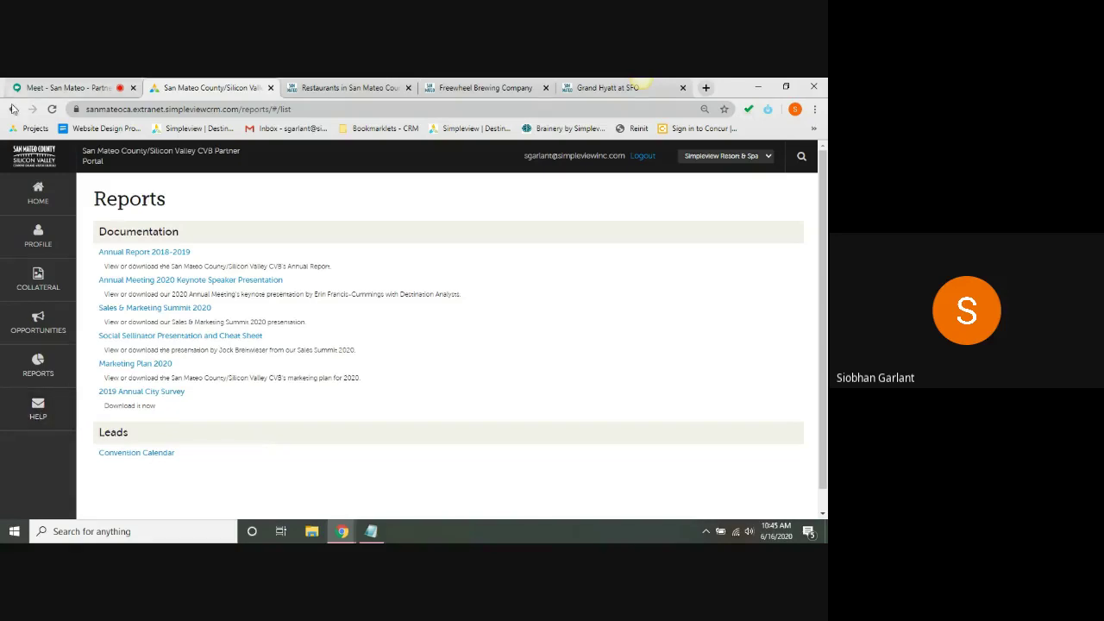
{"action": "left_click", "coordinate": [38, 197]}
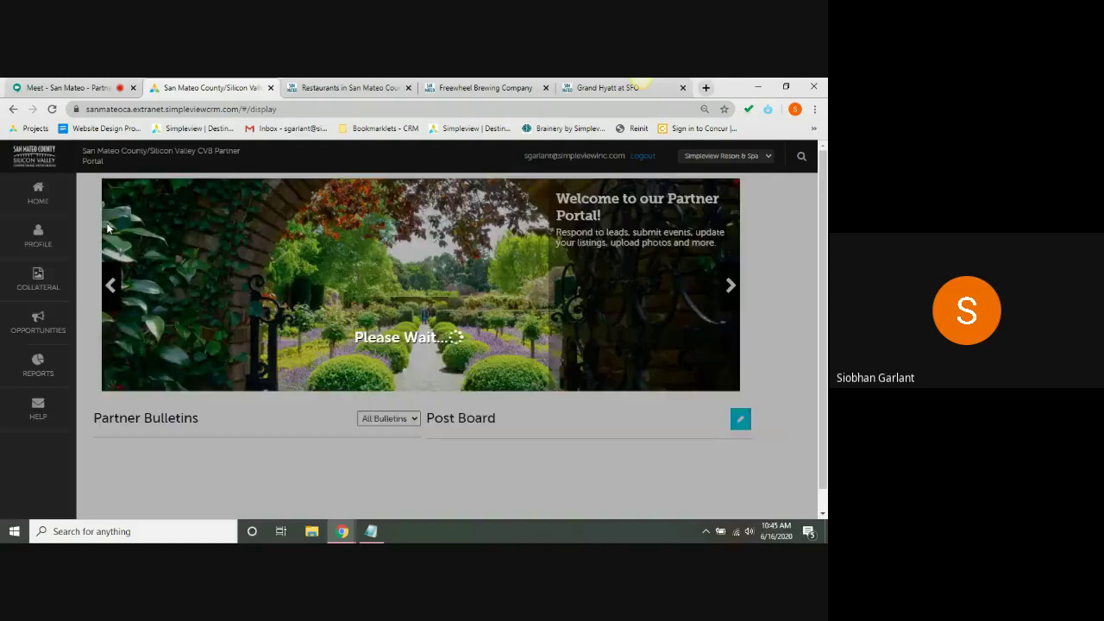
- Browse the home page's Partner Bulletins and Post Board, including the South San Francisco Conference Center post
{"action": "scroll", "coordinate": [81, 264], "scroll_direction": "down", "scroll_amount": 5}
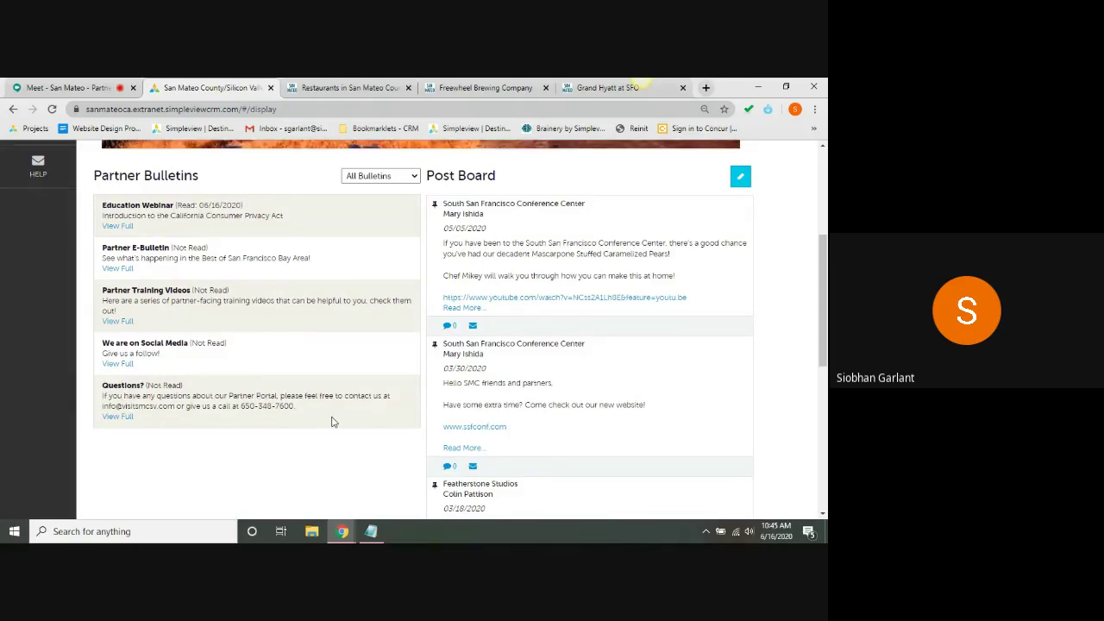
{"action": "double_click", "coordinate": [143, 406]}
{"action": "left_click", "coordinate": [288, 424]}
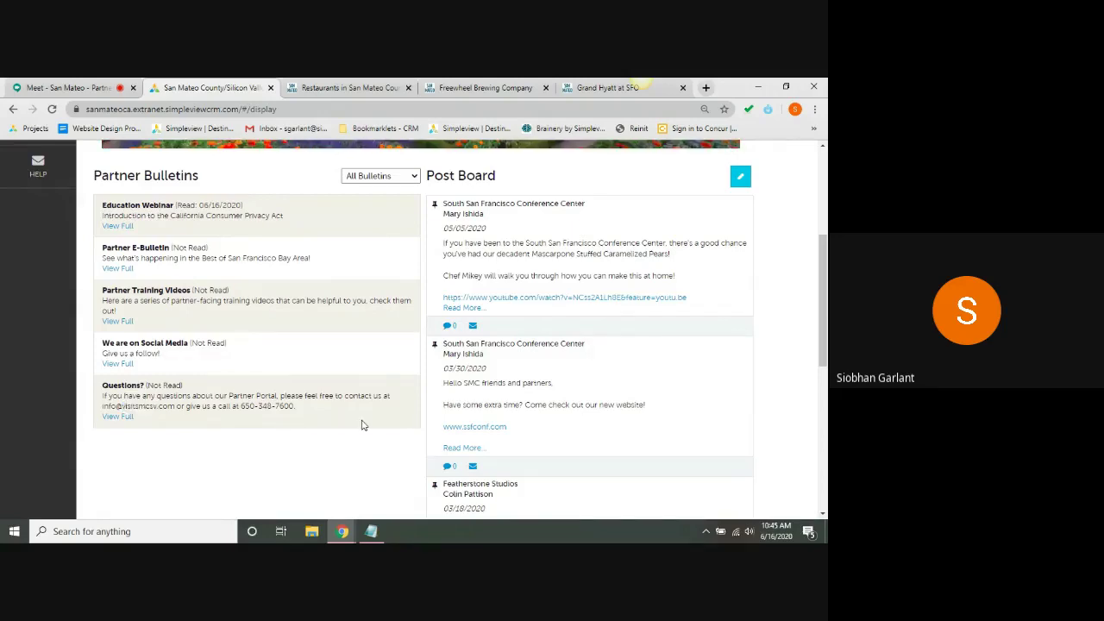
{"action": "scroll", "coordinate": [362, 424], "scroll_direction": "up", "scroll_amount": 5}
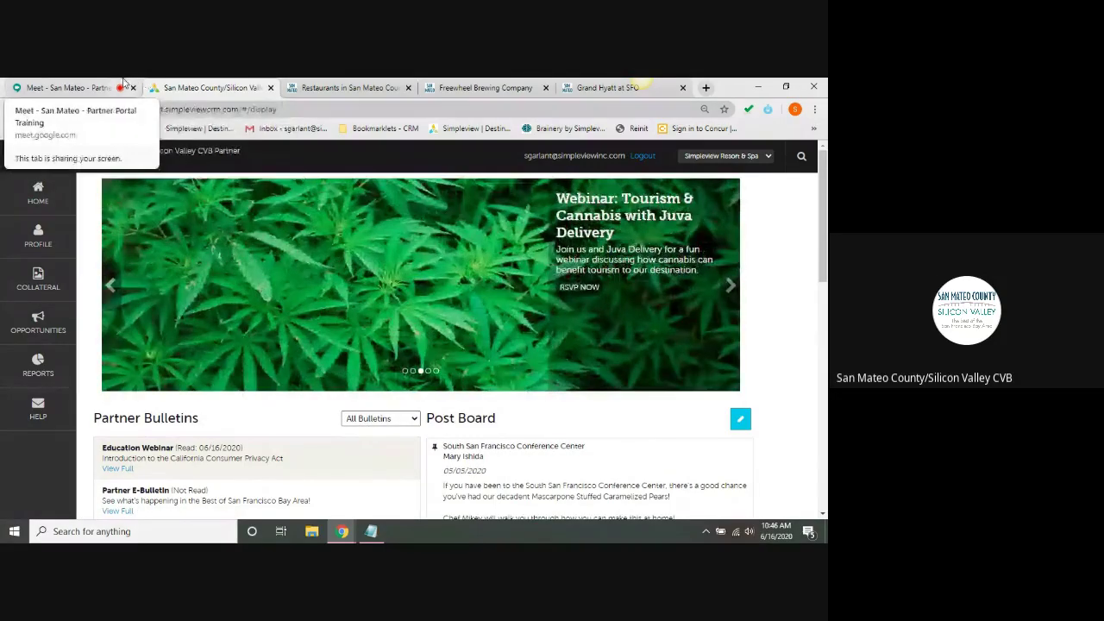
- Return to the Google Meet call and show its More options menu for stopping the recording
{"action": "left_click", "coordinate": [123, 84]}
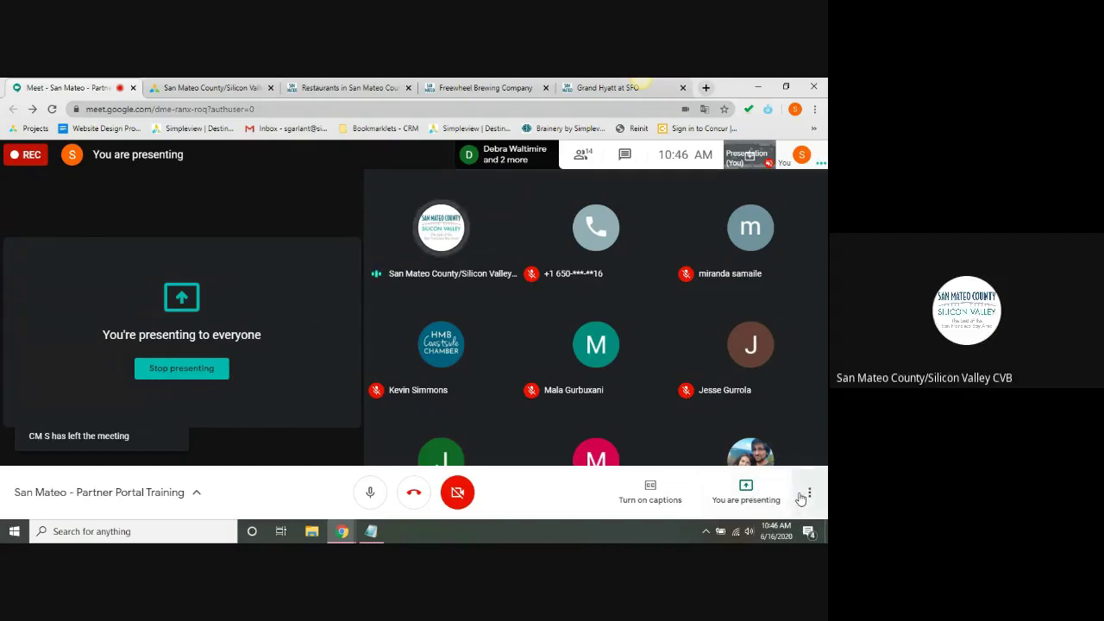
{"action": "left_click", "coordinate": [809, 492]}
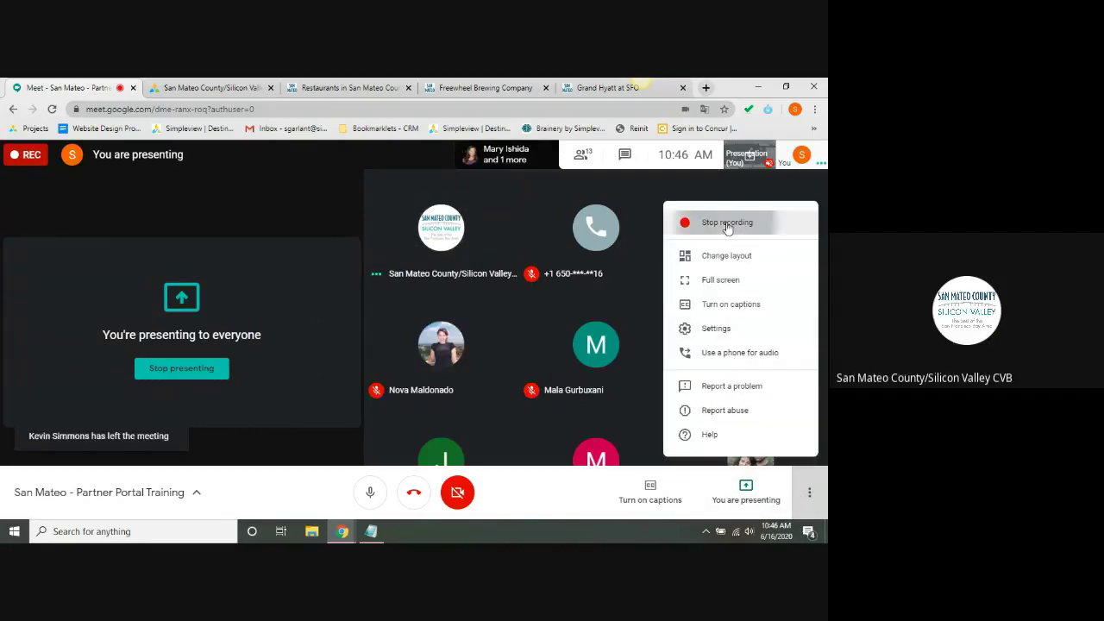